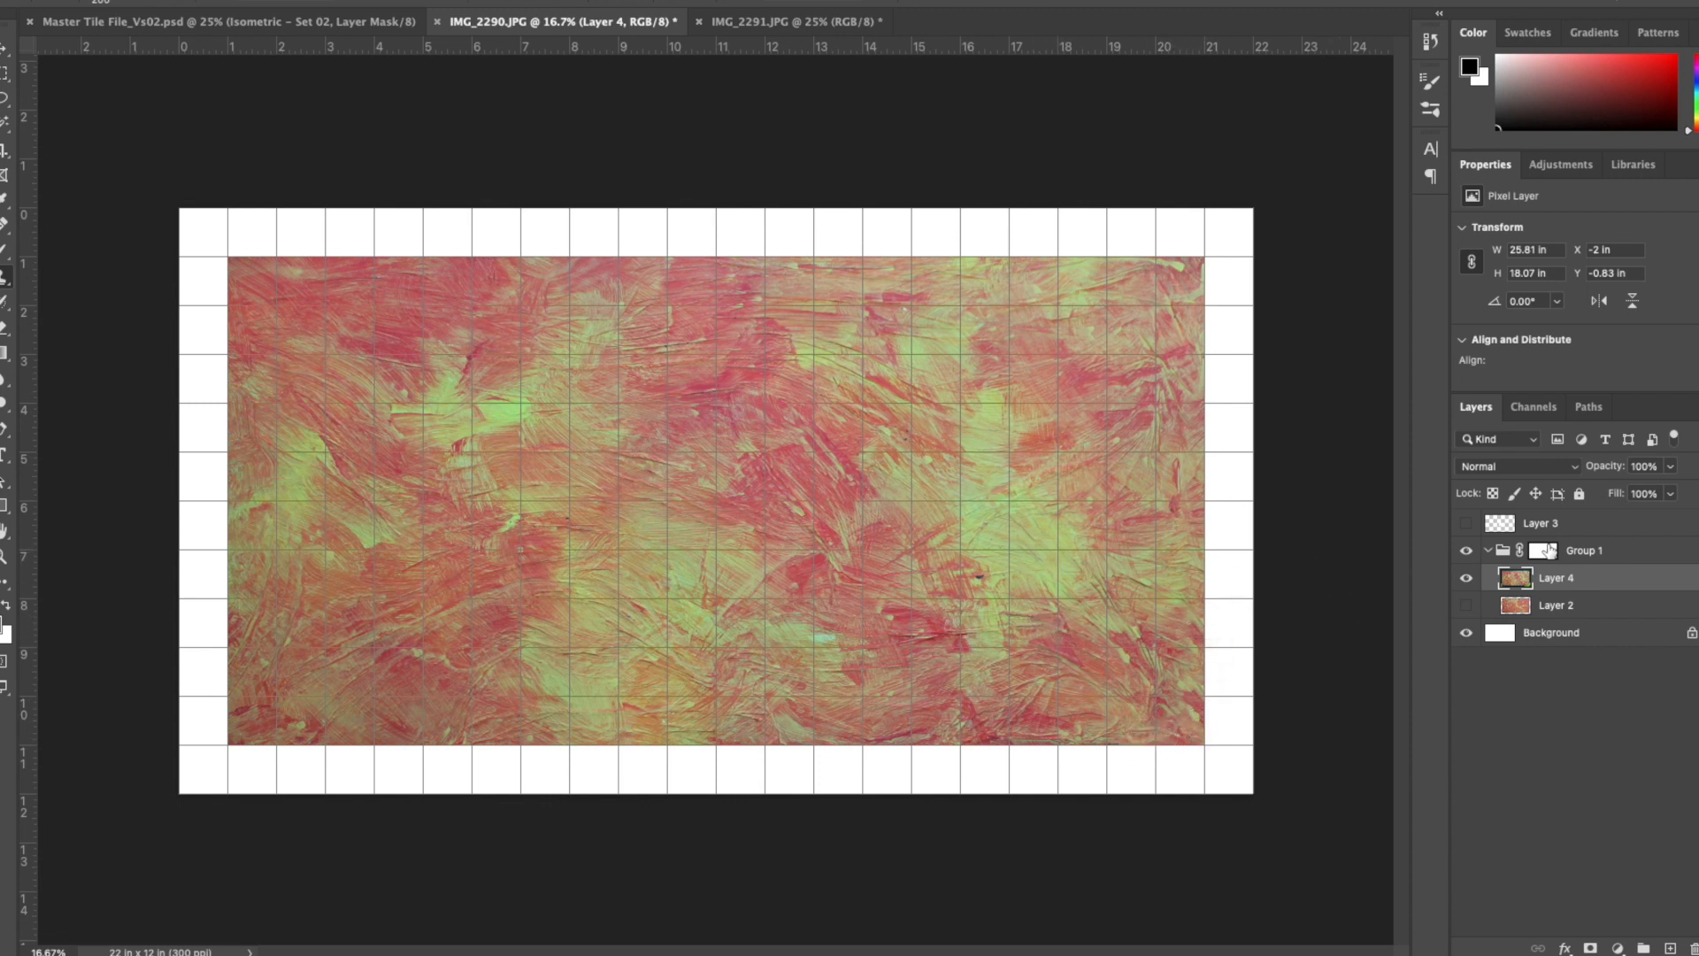
# - Show the grid on Layer 3 and enlarge it to cover about 18 × 12.1 in of the canvas
pyautogui.click(1508, 558)
pyautogui.click(1467, 524)
pyautogui.click(1540, 523)
pyautogui.hotkey('ctrl', 't')
pyautogui.moveTo(838, 454); pyautogui.dragTo(664, 361)
pyautogui.moveTo(786, 546); pyautogui.dragTo(1160, 798)
pyautogui.moveTo(906, 682); pyautogui.dragTo(450, 443)
pyautogui.moveTo(695, 554); pyautogui.dragTo(1062, 790)
# - Nudge the enlarged Layer 3 grid up and left toward the canvas's upper-left corner and apply the transform
pyautogui.press('Up')
pyautogui.press('Up')
pyautogui.press('Up')
pyautogui.press('Up')
pyautogui.press('Up')
pyautogui.press('Left')
pyautogui.press('Left')
pyautogui.press('Left')
pyautogui.press('Left')
pyautogui.press('Left')
pyautogui.press('Left')
pyautogui.press('Left')
pyautogui.press('Left')
pyautogui.press('Left')
pyautogui.press('Left')
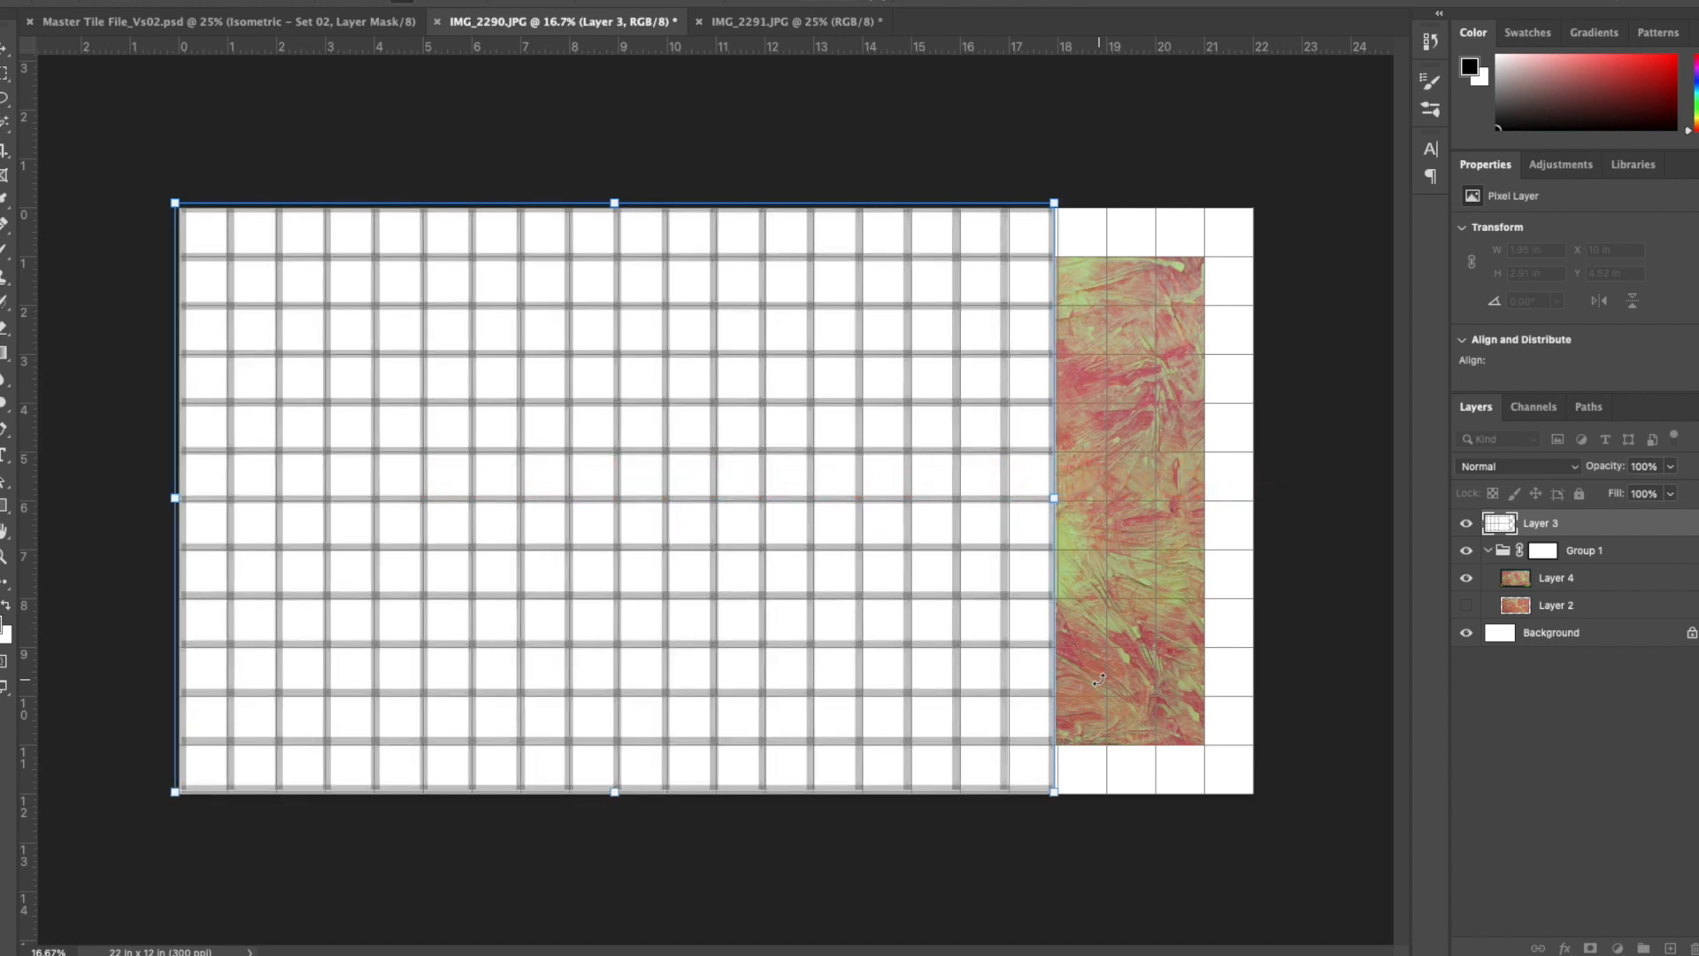
pyautogui.press('Return')
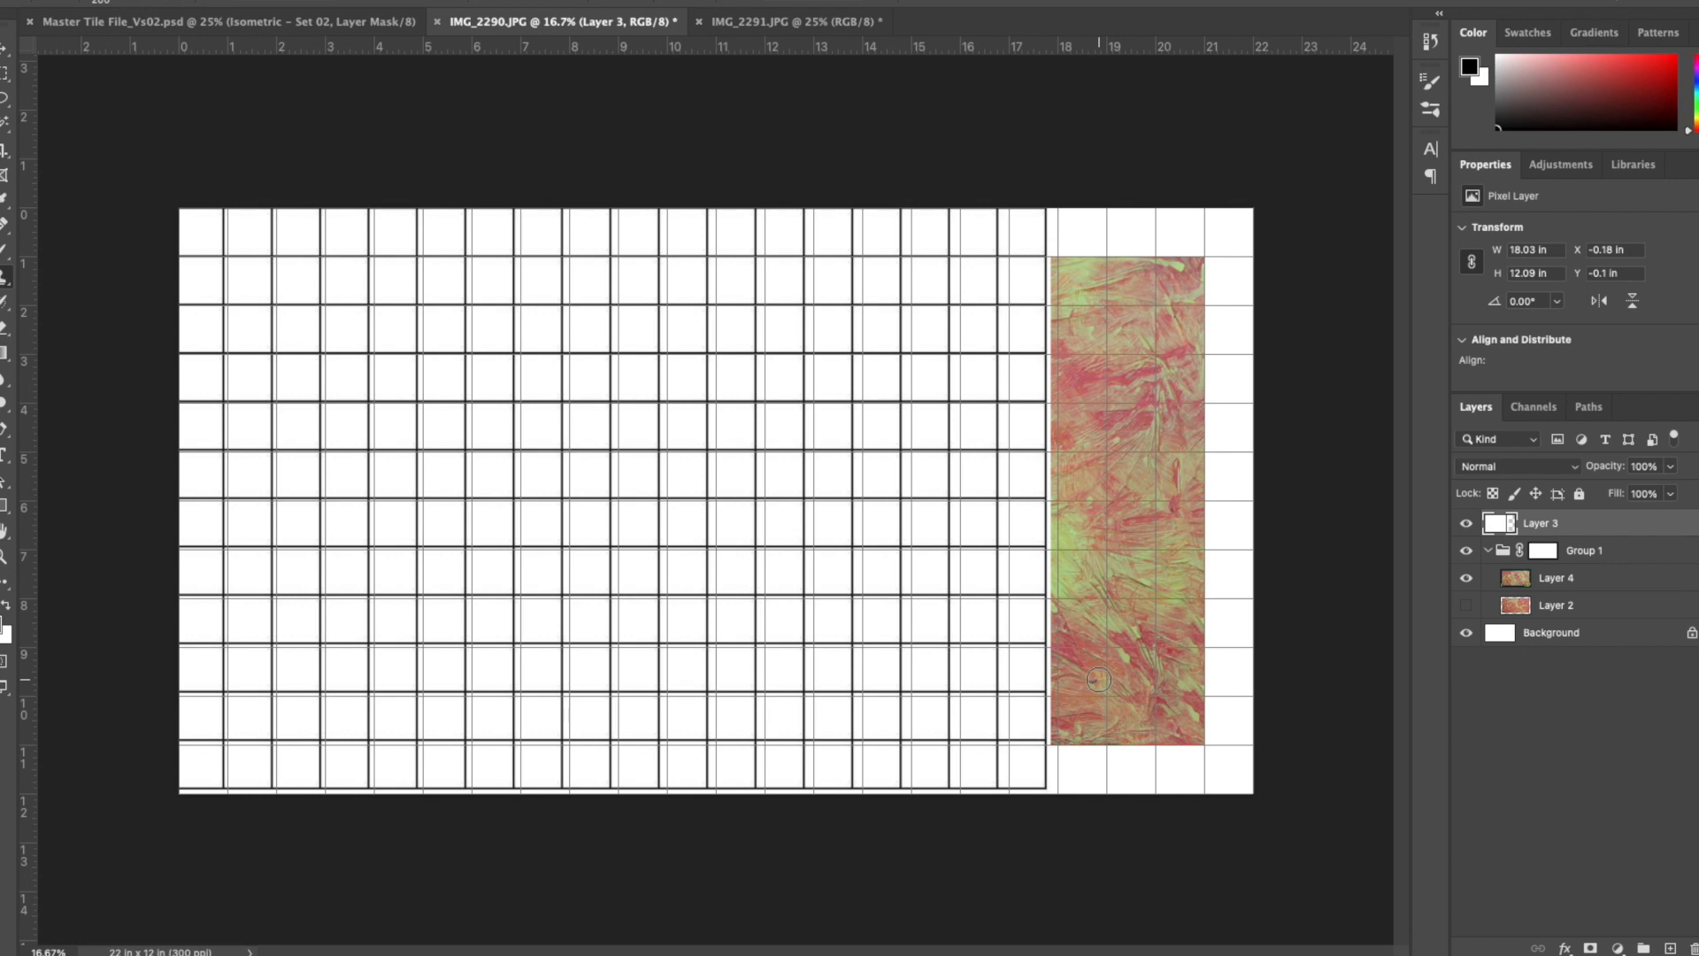
# - Turn off snapping and stretch the Layer 3 grid to about 18.2 × 12.2 in to match the one-inch guide grid
pyautogui.hotkey('ctrl', 't')
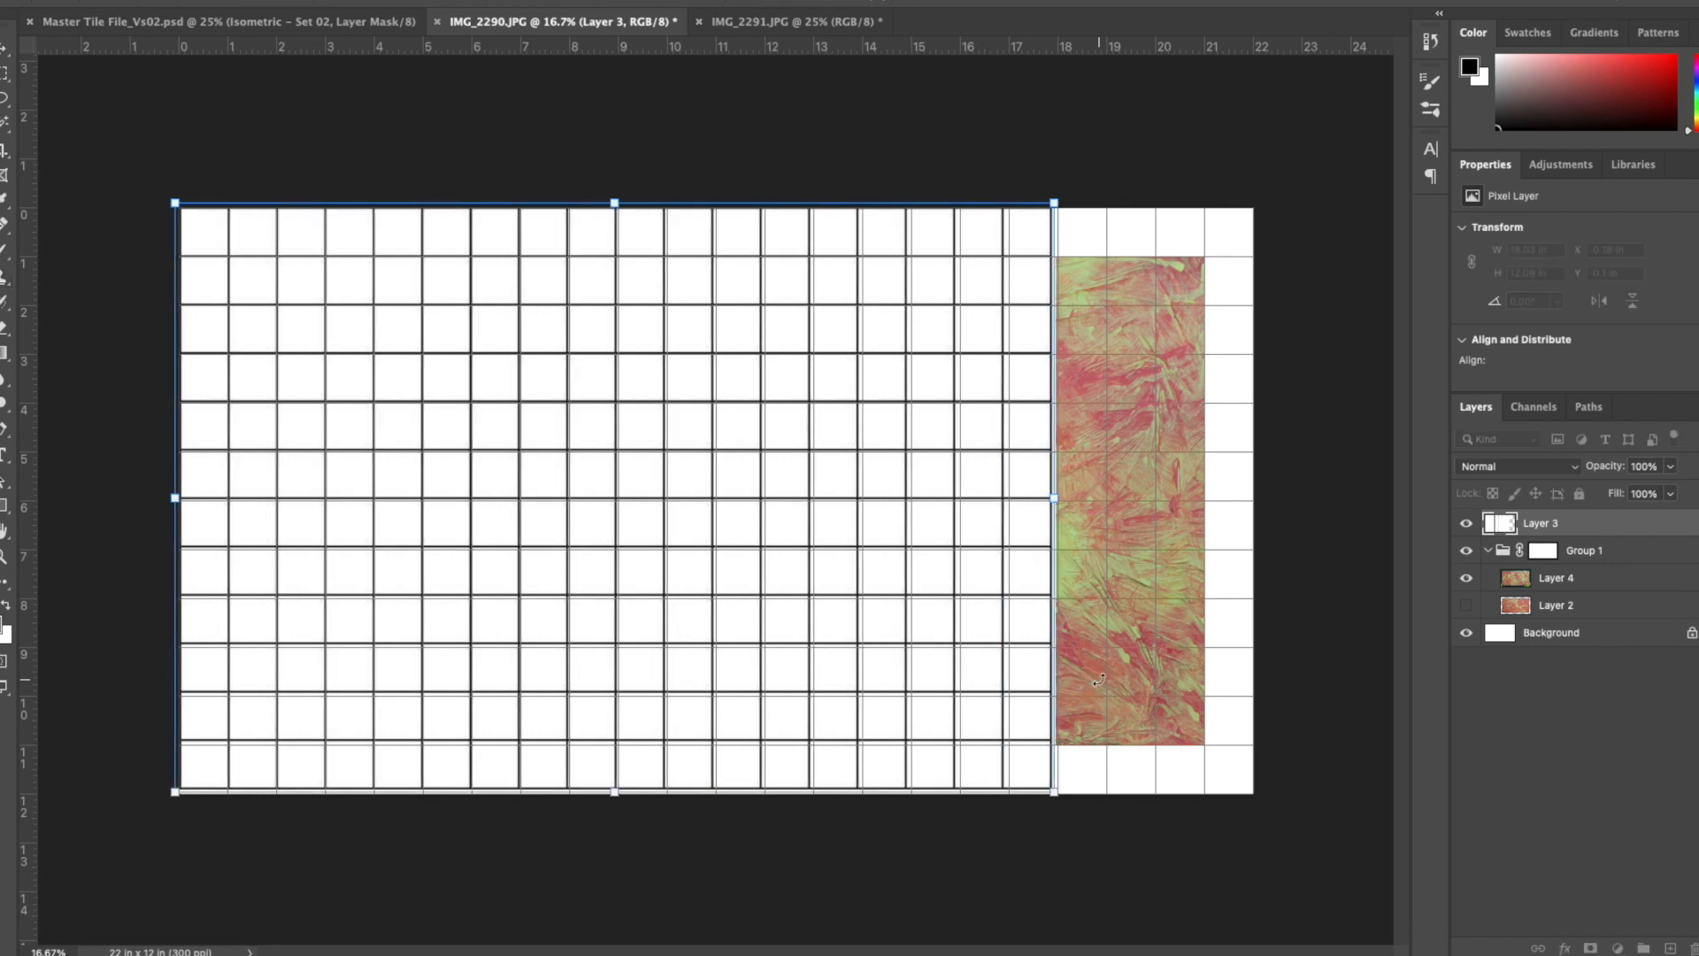
pyautogui.moveTo(1056, 499); pyautogui.dragTo(1065, 498)
pyautogui.click(501, 0)
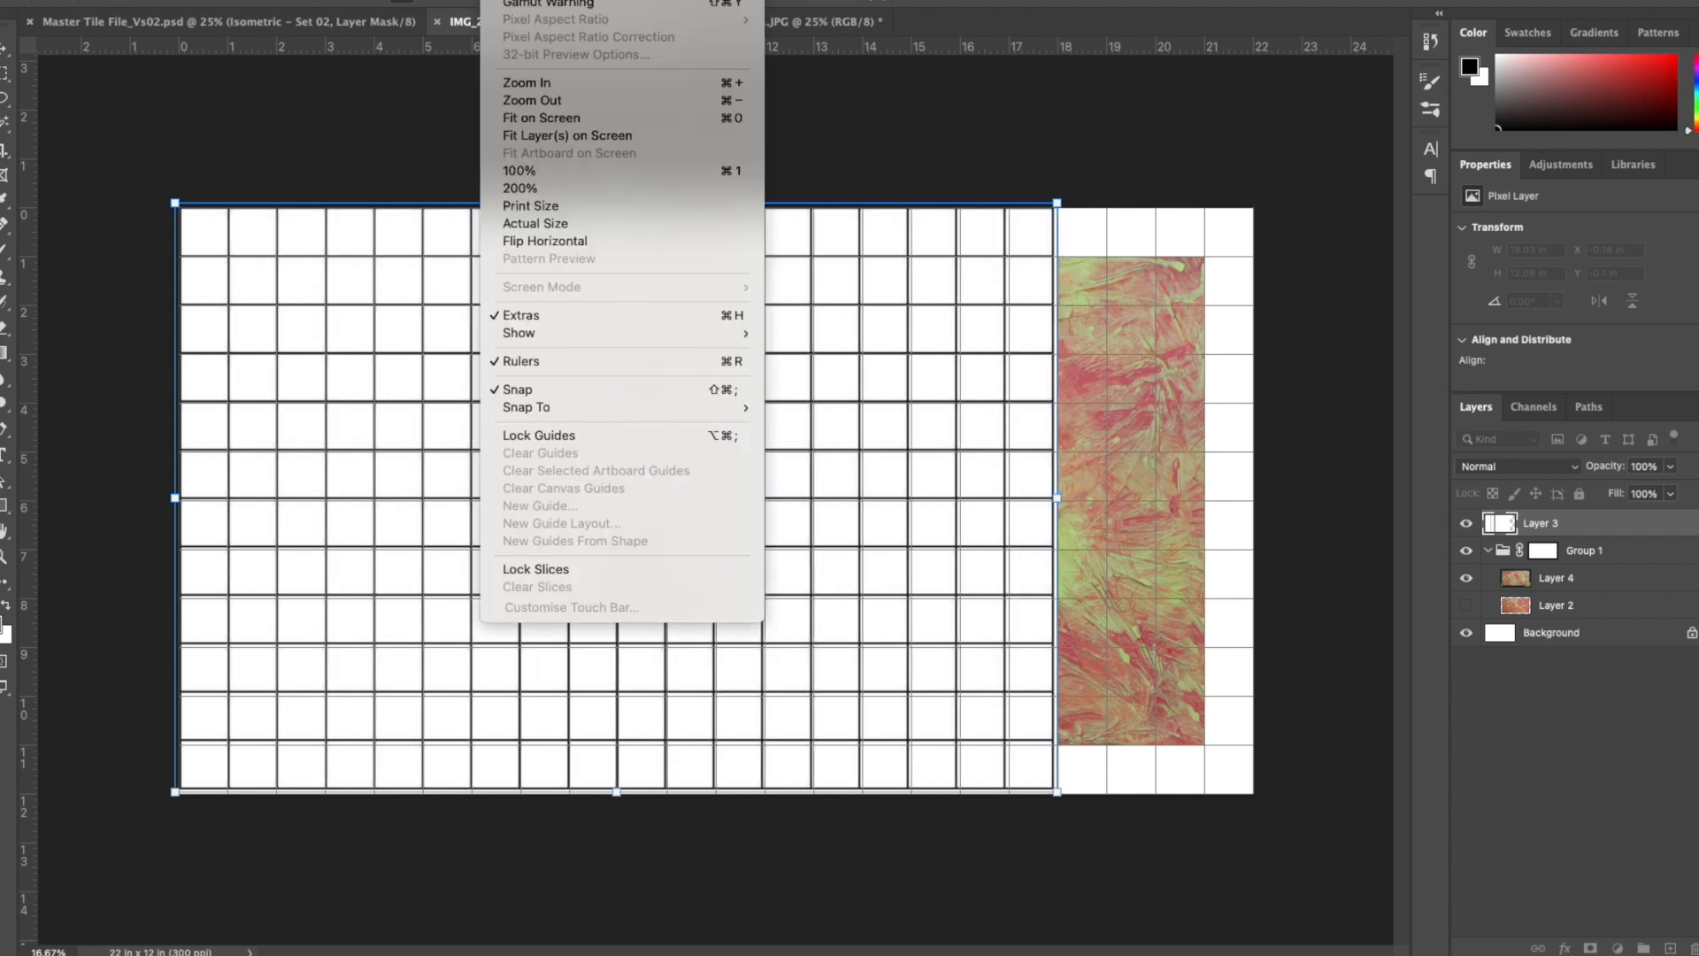
pyautogui.click(632, 390)
pyautogui.moveTo(1058, 499); pyautogui.dragTo(1066, 496)
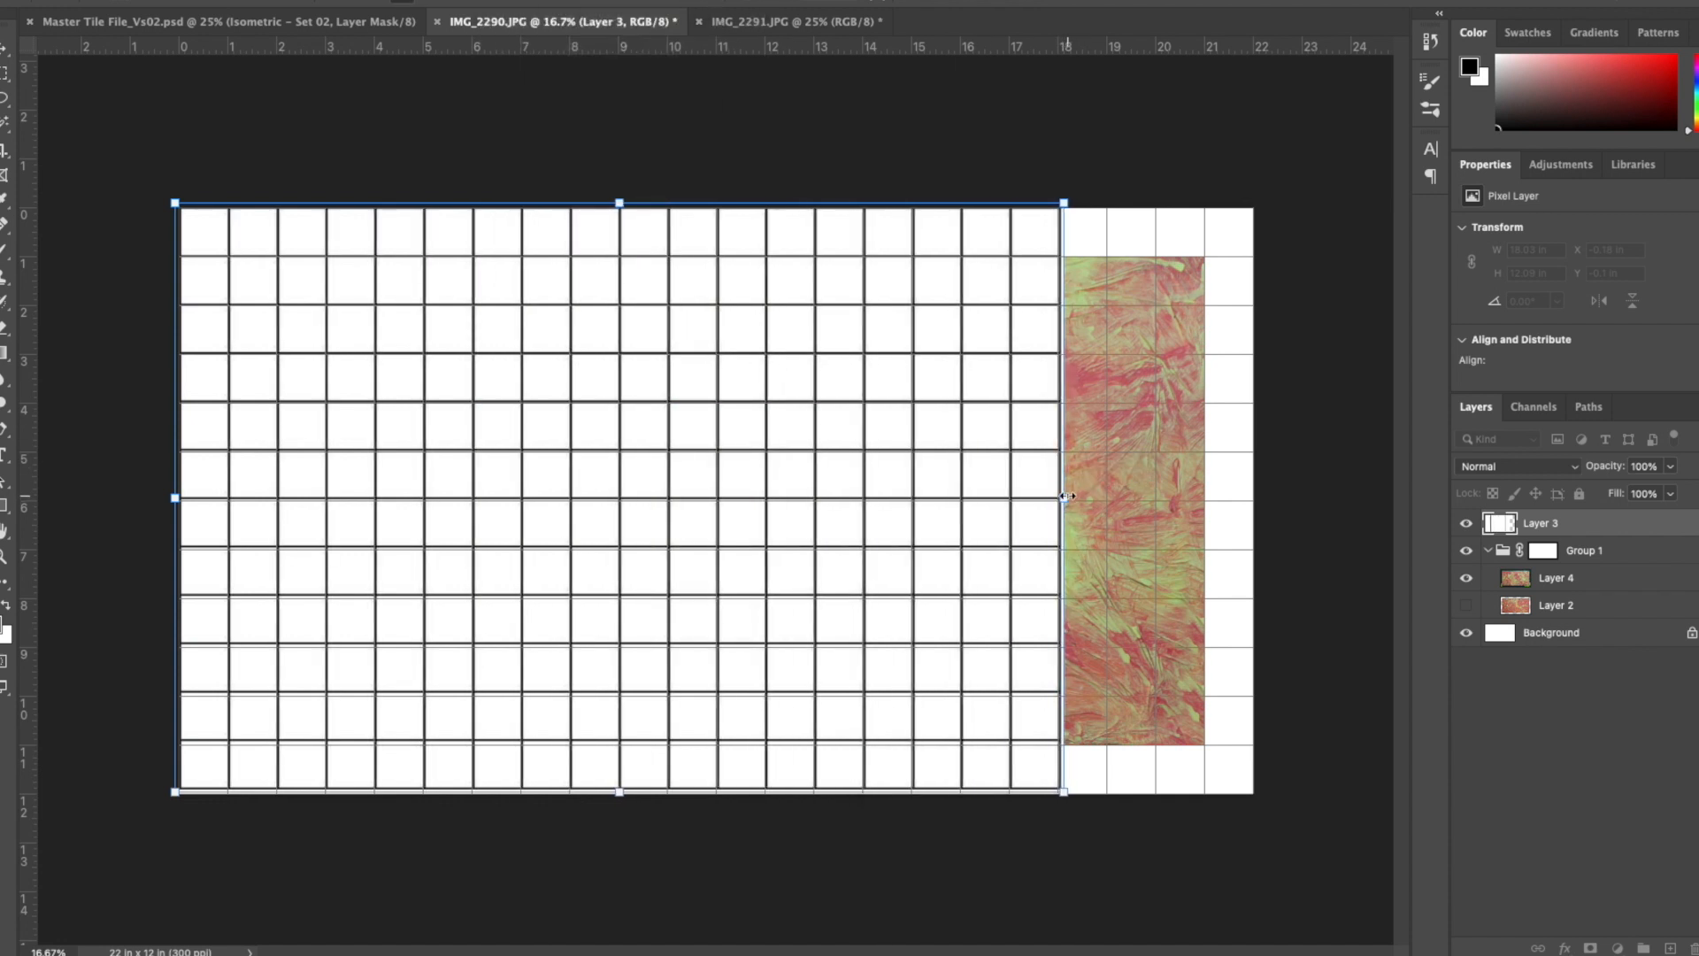
pyautogui.moveTo(620, 792); pyautogui.dragTo(619, 796)
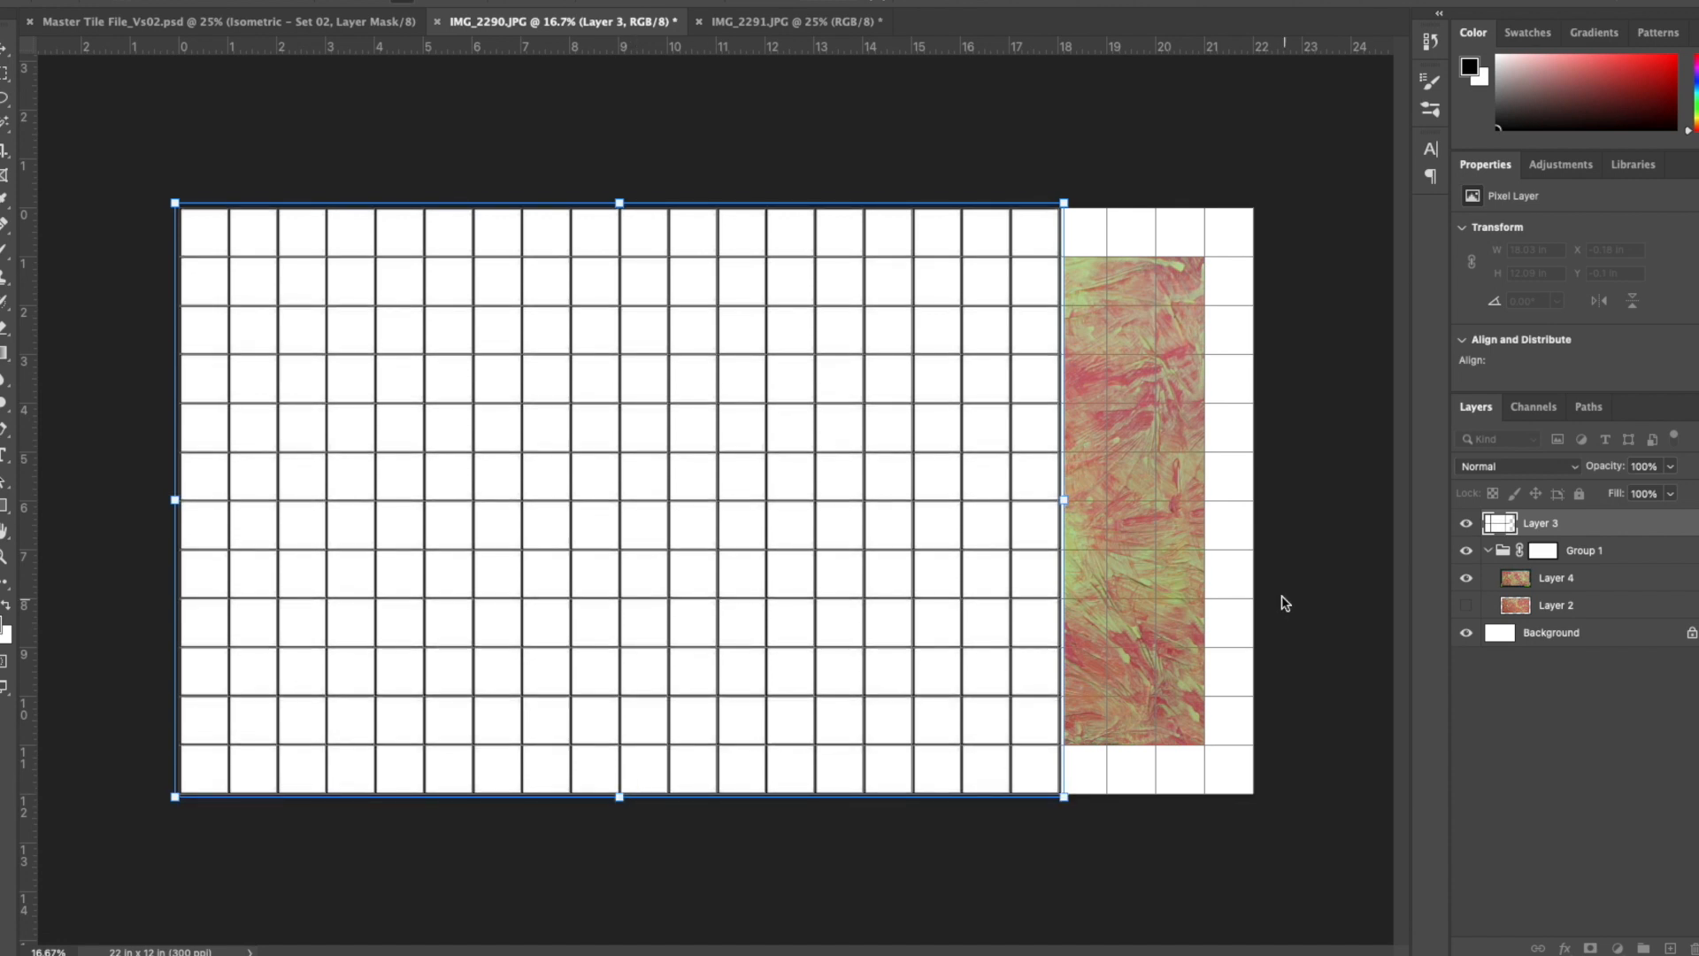
pyautogui.press('Return')
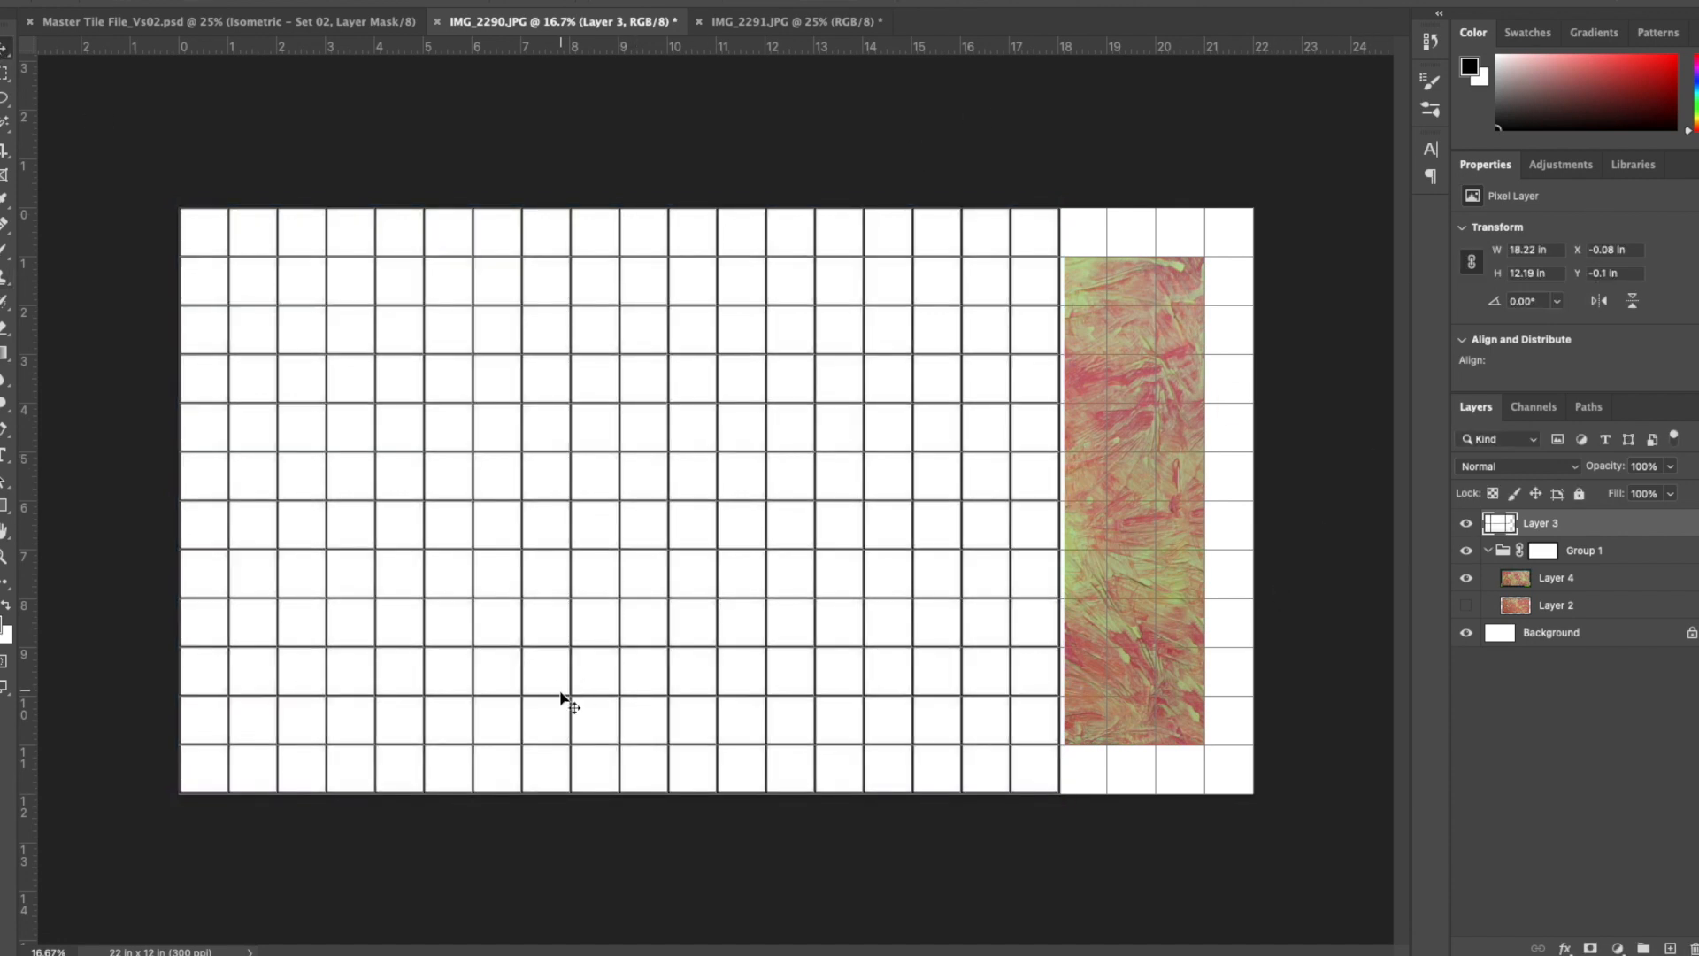
# - Duplicate the grid sideways over the uncovered part of the canvas and merge both copies into one layer
pyautogui.moveTo(353, 581); pyautogui.dragTo(1143, 604)
pyautogui.hotkey('ctrl', 'e')
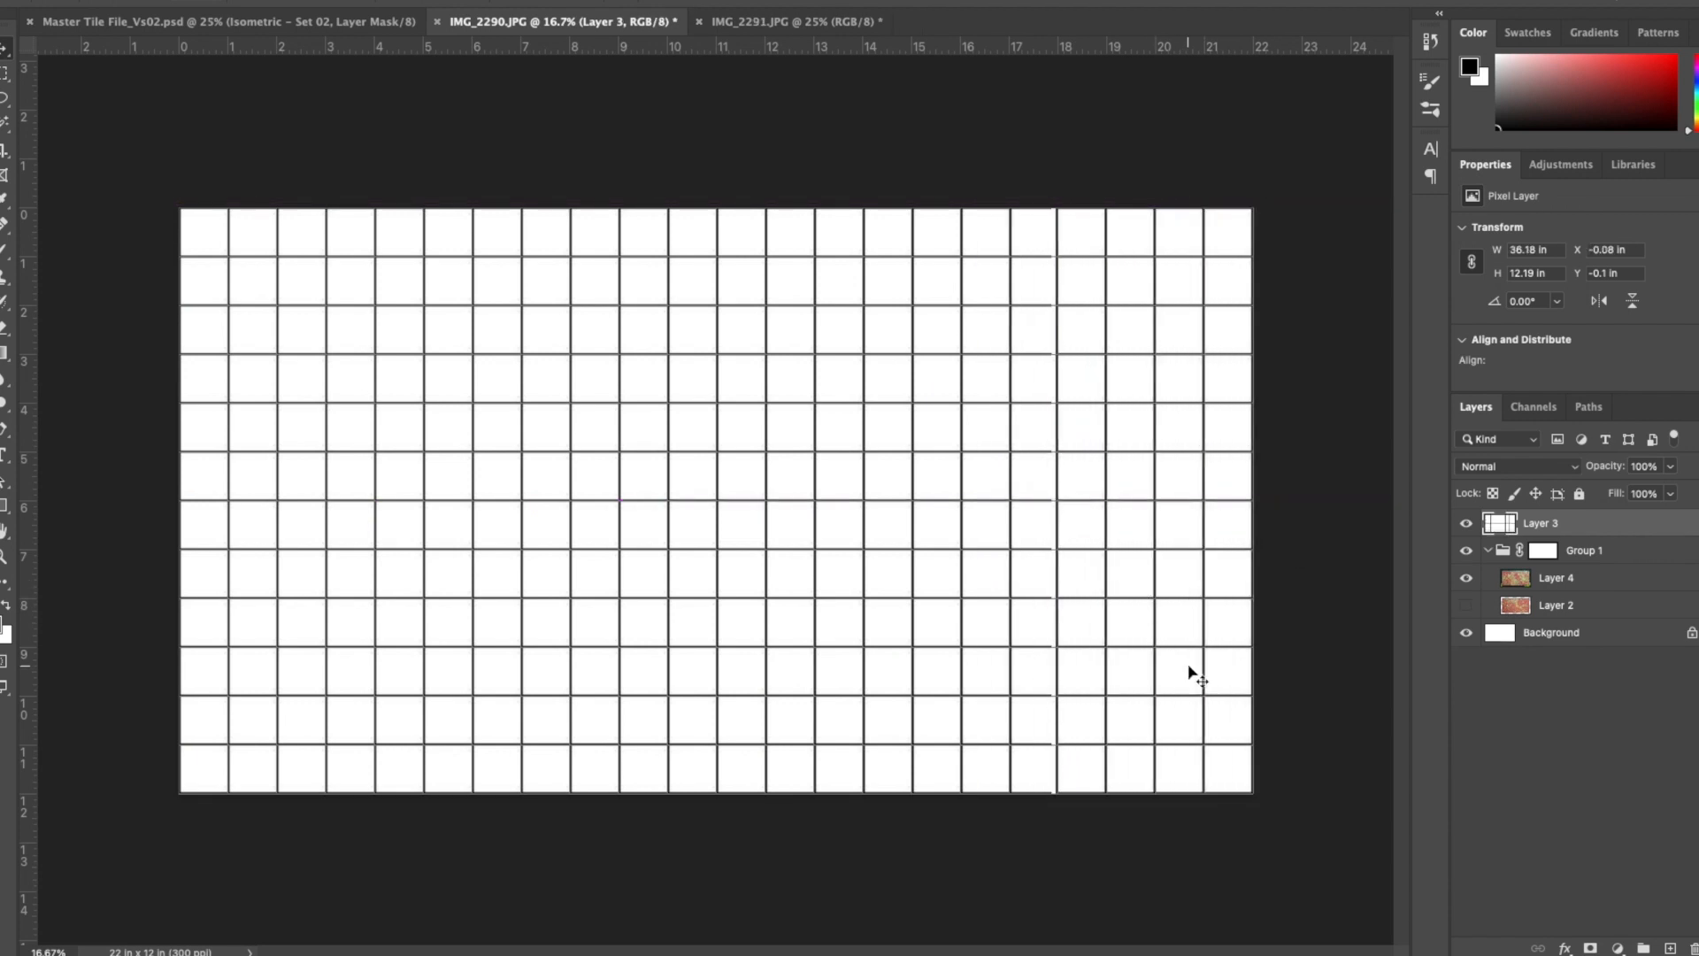
# - Set the merged grid layer's blend mode to Multiply and move it into Group 1 above Layer 4
pyautogui.click(1564, 469)
pyautogui.click(1509, 546)
pyautogui.moveTo(1502, 524); pyautogui.dragTo(1522, 552)
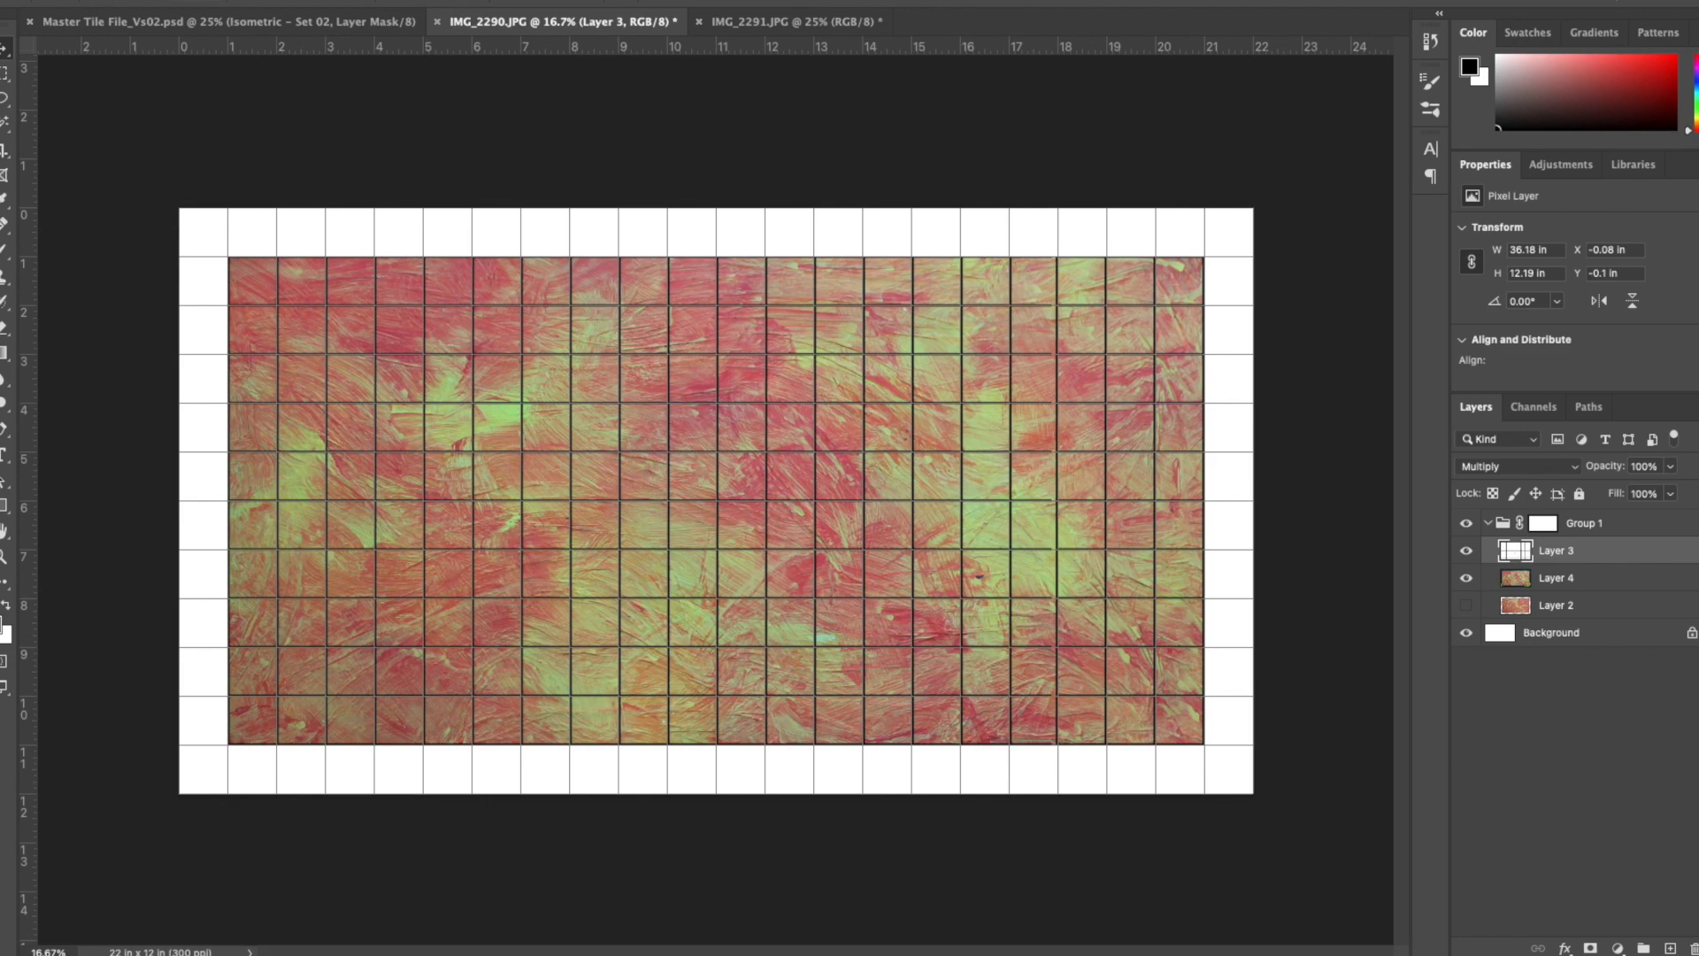
pyautogui.click(1552, 632)
pyautogui.click(1555, 550)
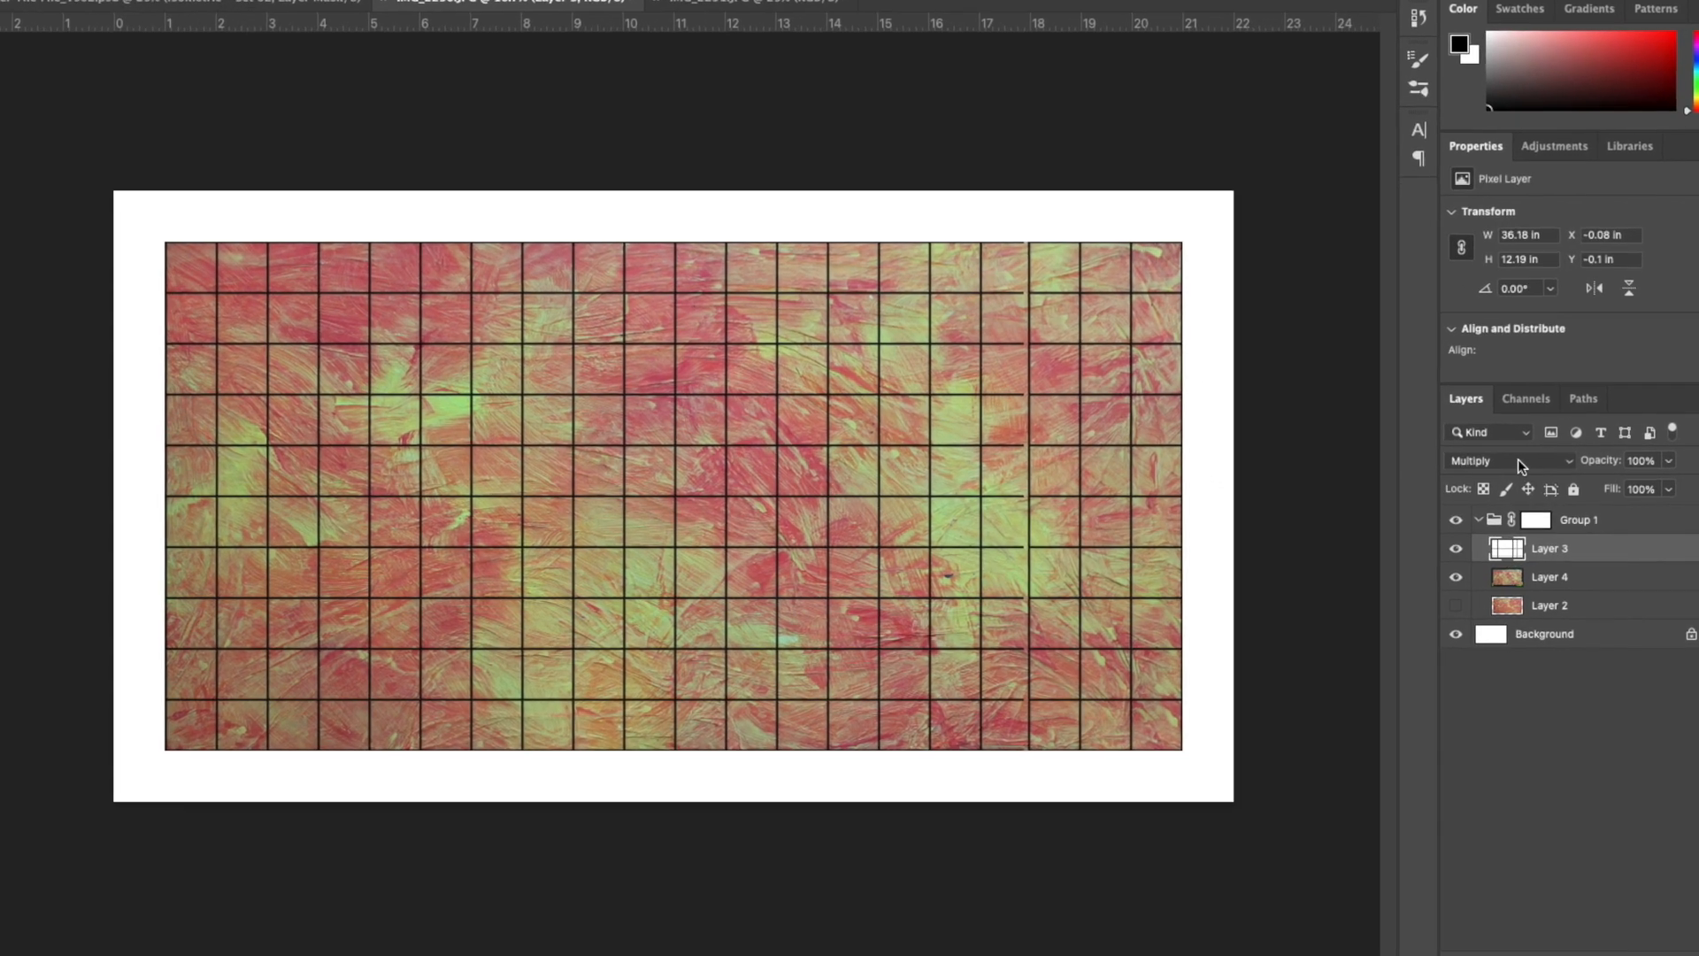
# - Change the grid layer's blend mode to Darken and reduce its opacity to 23%
pyautogui.click(1525, 468)
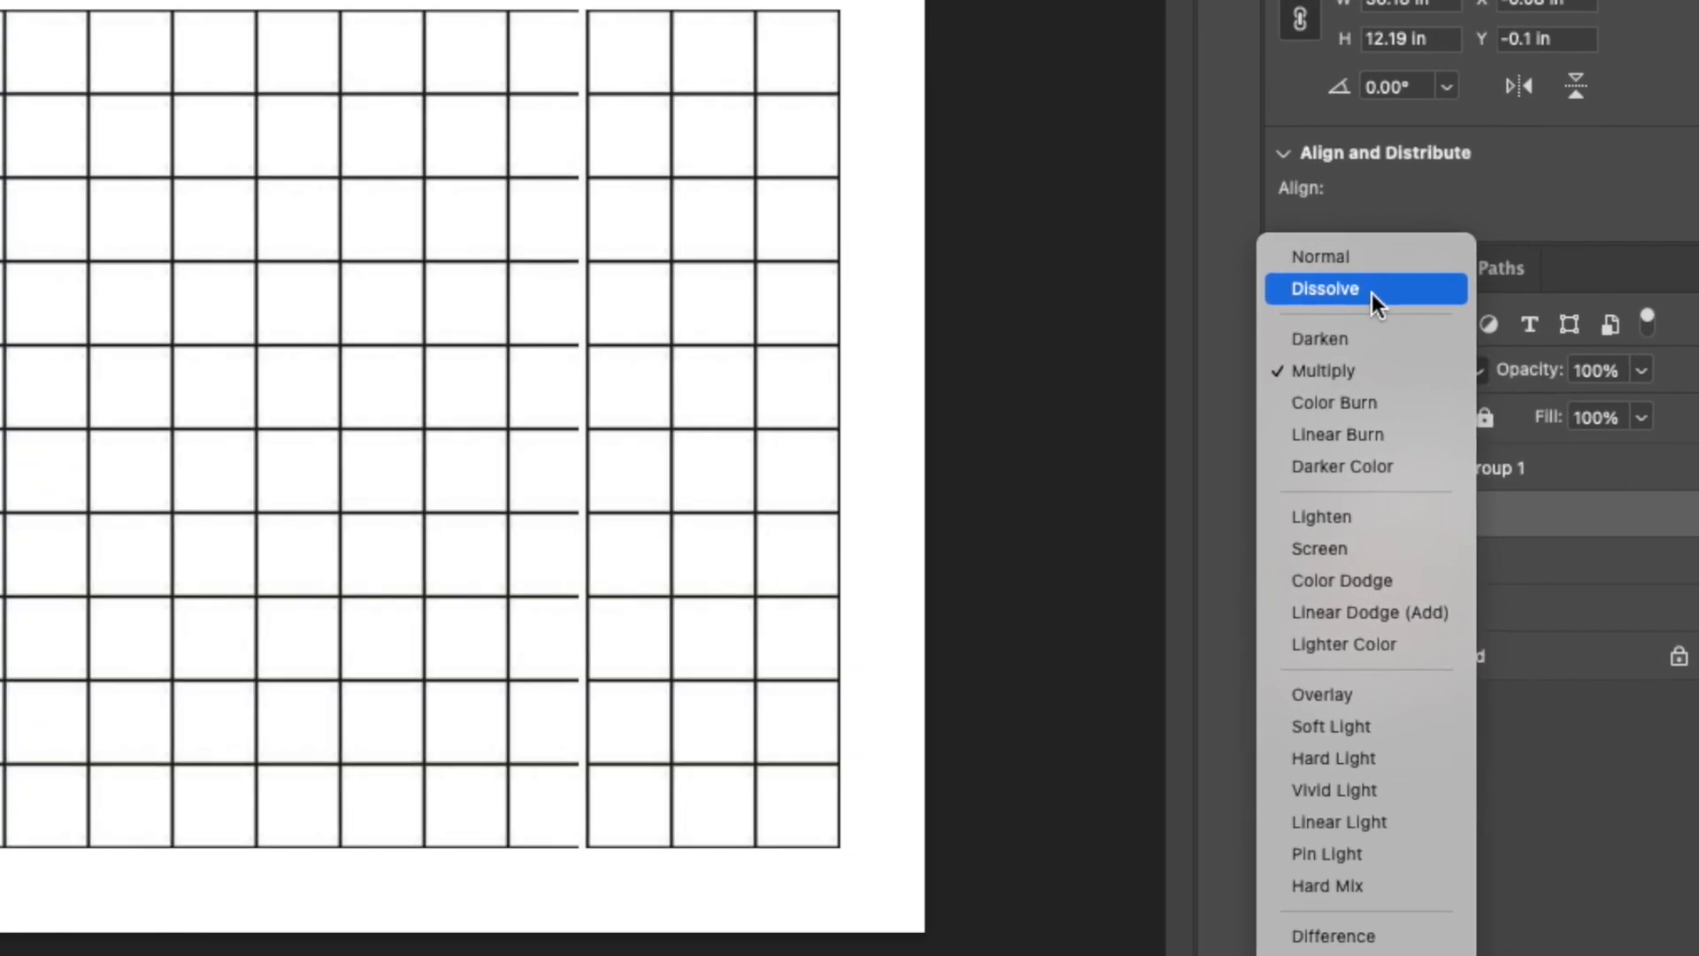
pyautogui.click(1288, 189)
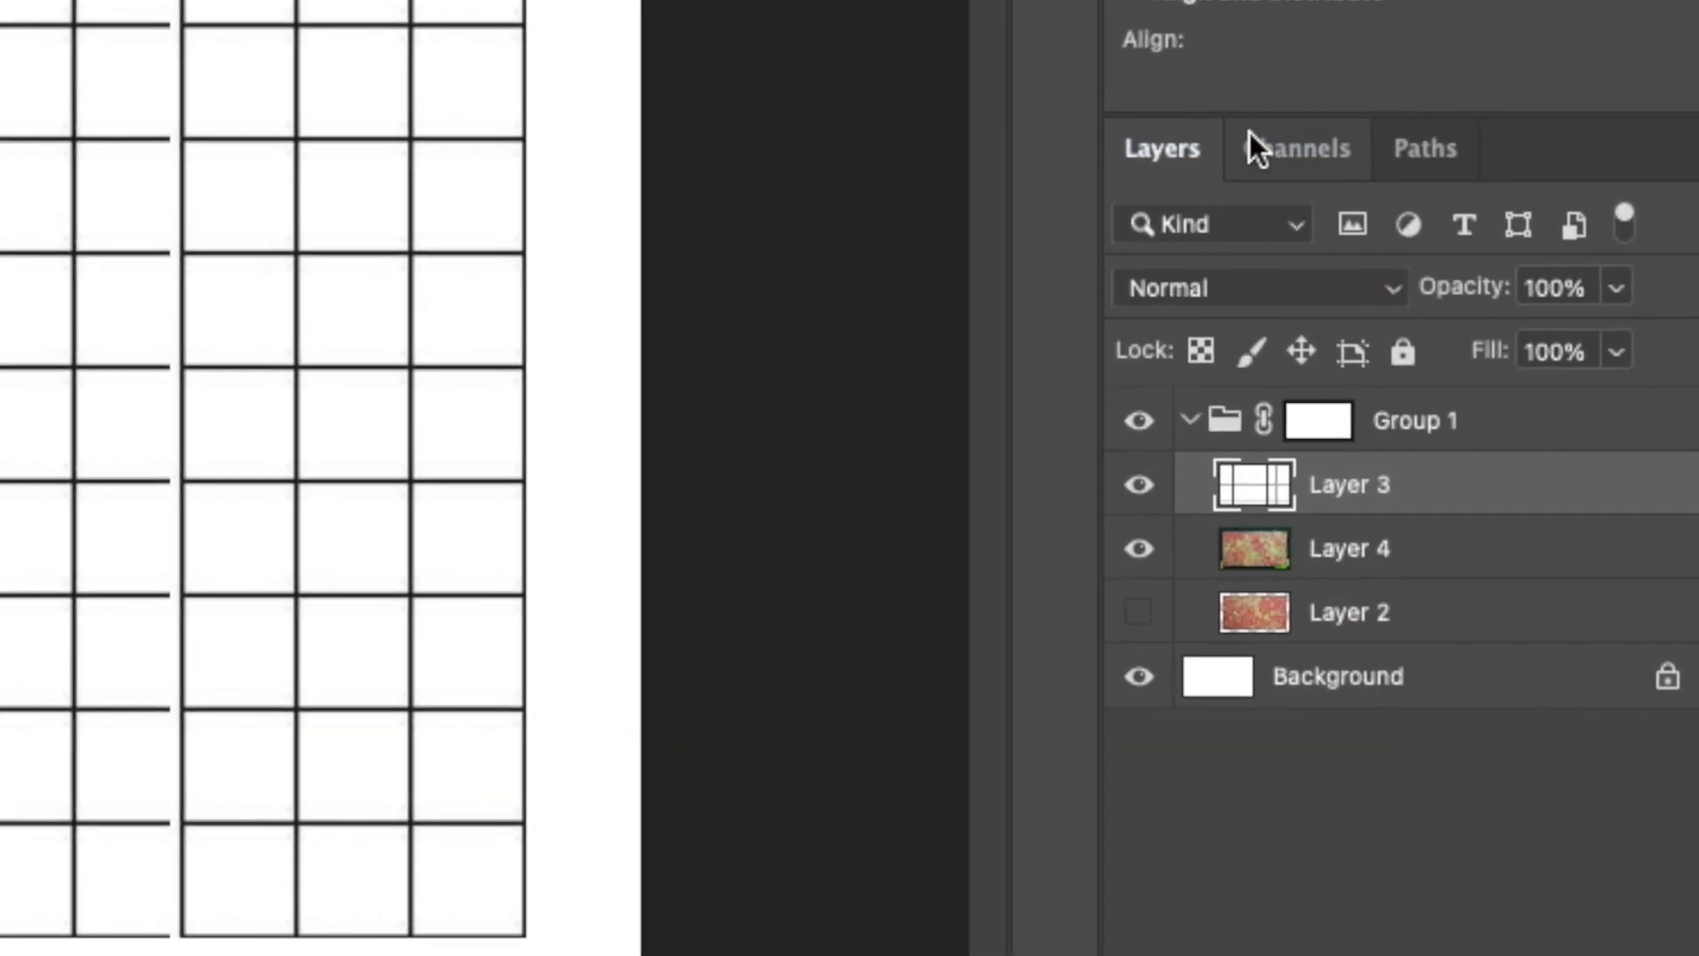
pyautogui.click(1220, 292)
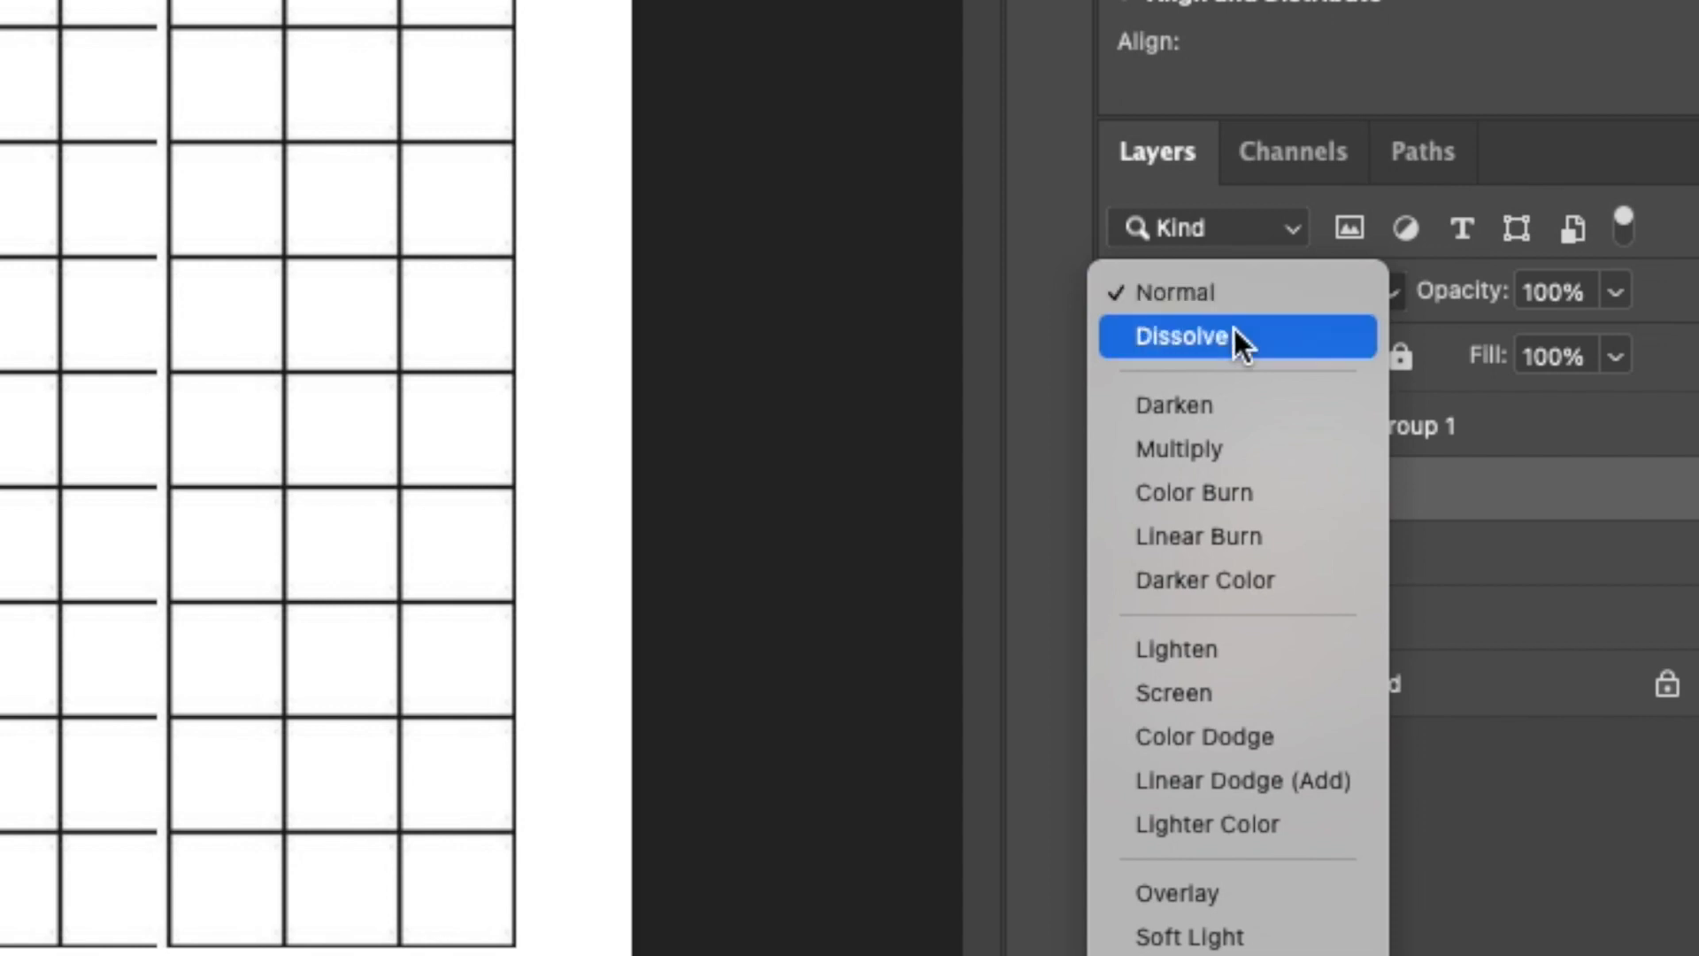
pyautogui.click(1239, 398)
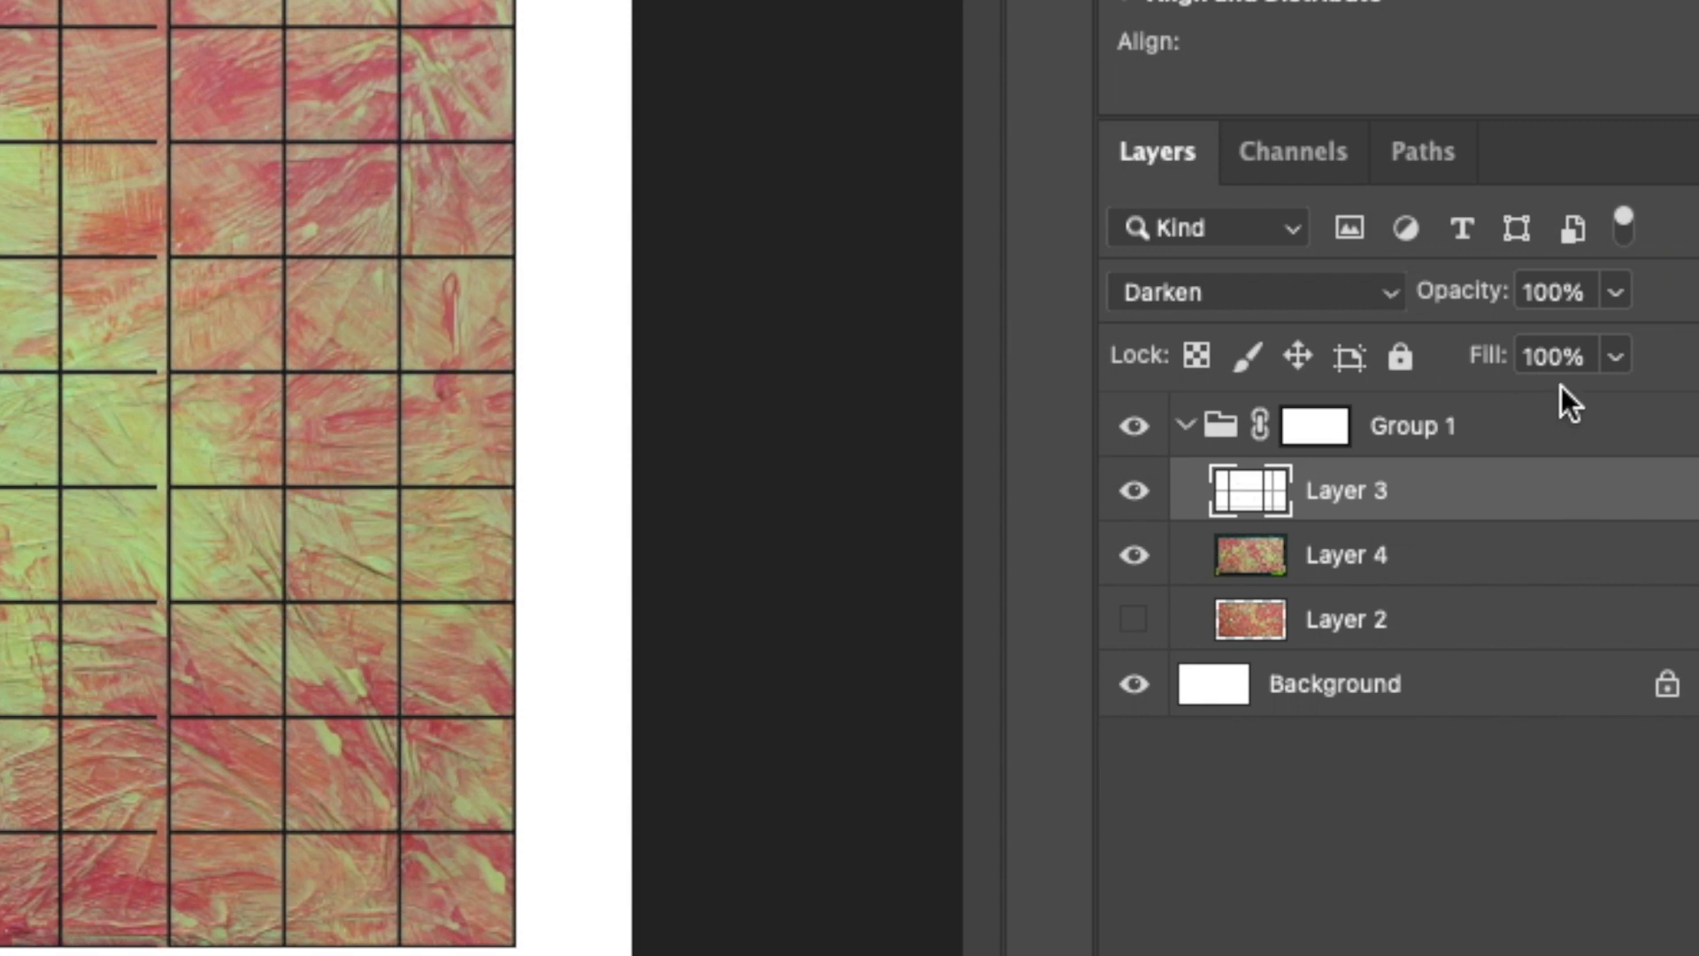
pyautogui.click(1616, 293)
pyautogui.moveTo(1614, 348); pyautogui.dragTo(1454, 380)
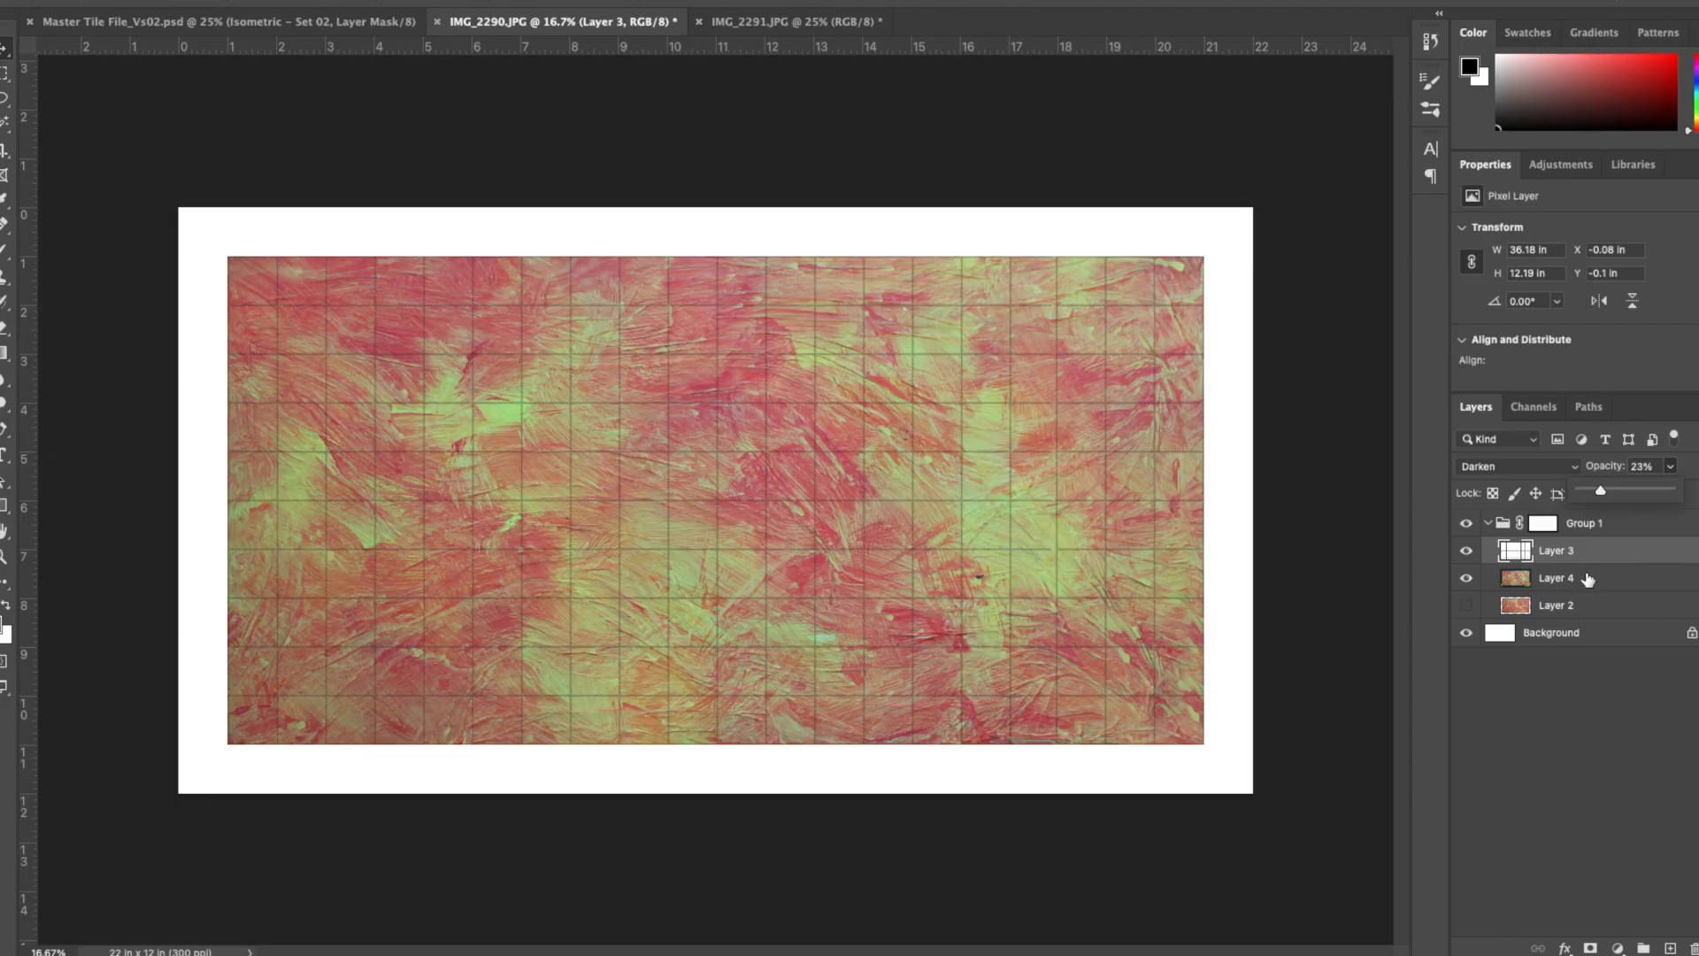
pyautogui.click(1355, 872)
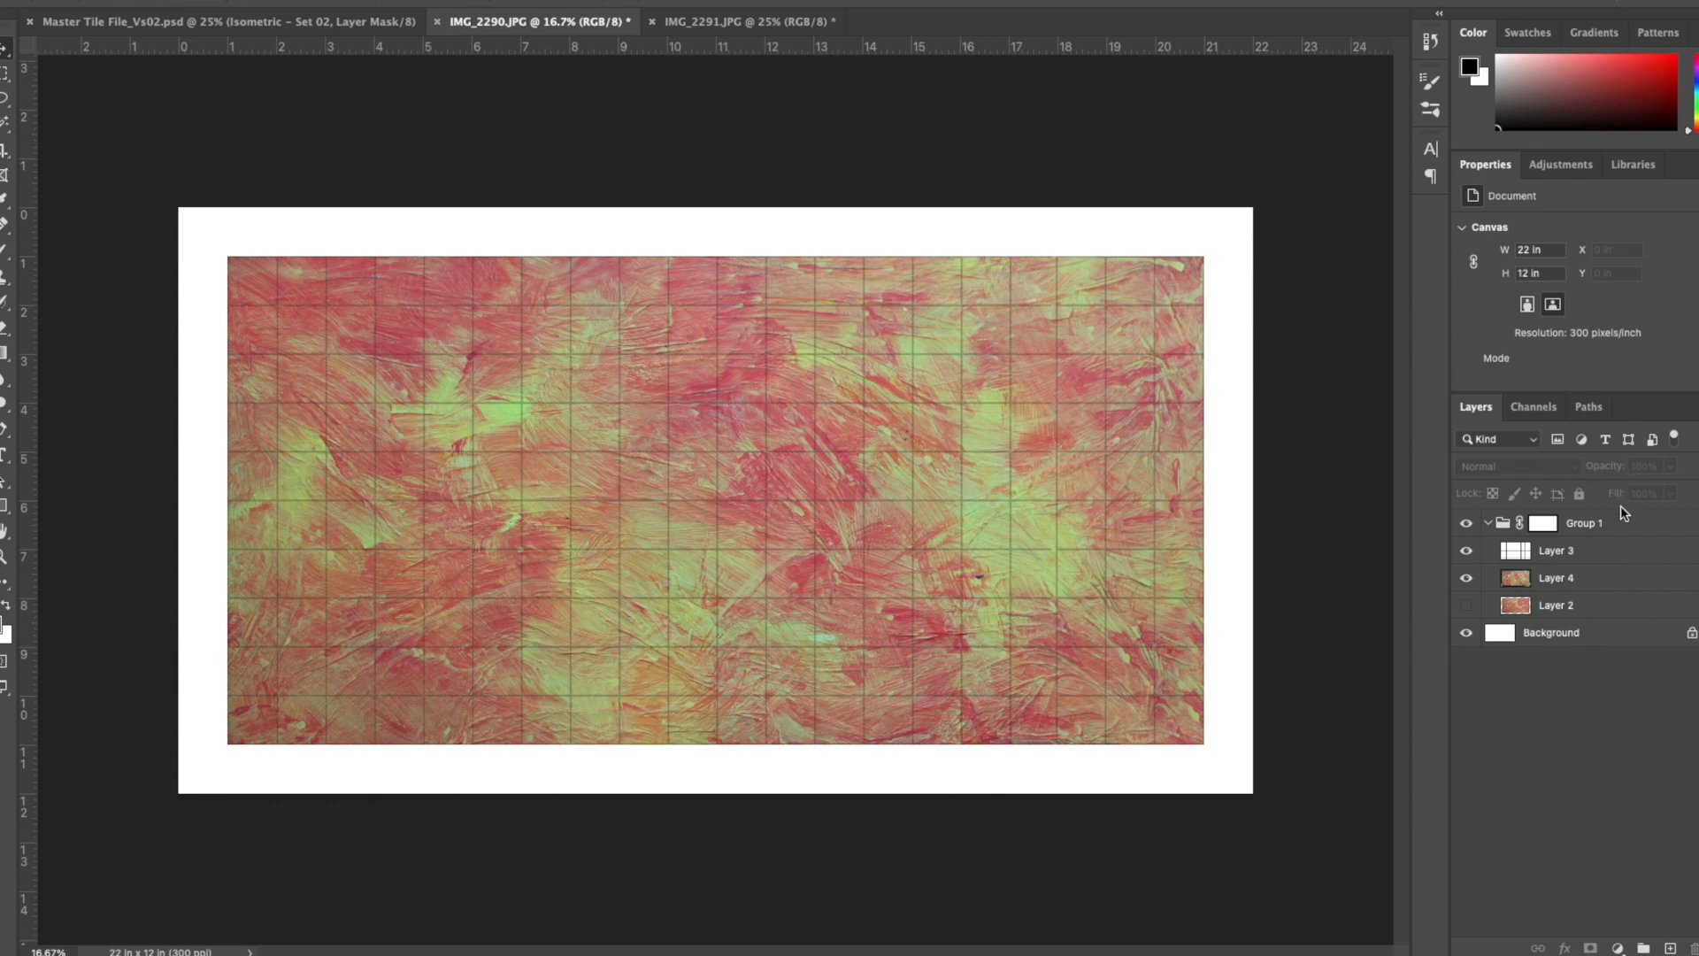
# - Invert the colours of the grid on Layer 3 and set the layer to Screen at 25% opacity
pyautogui.click(1531, 550)
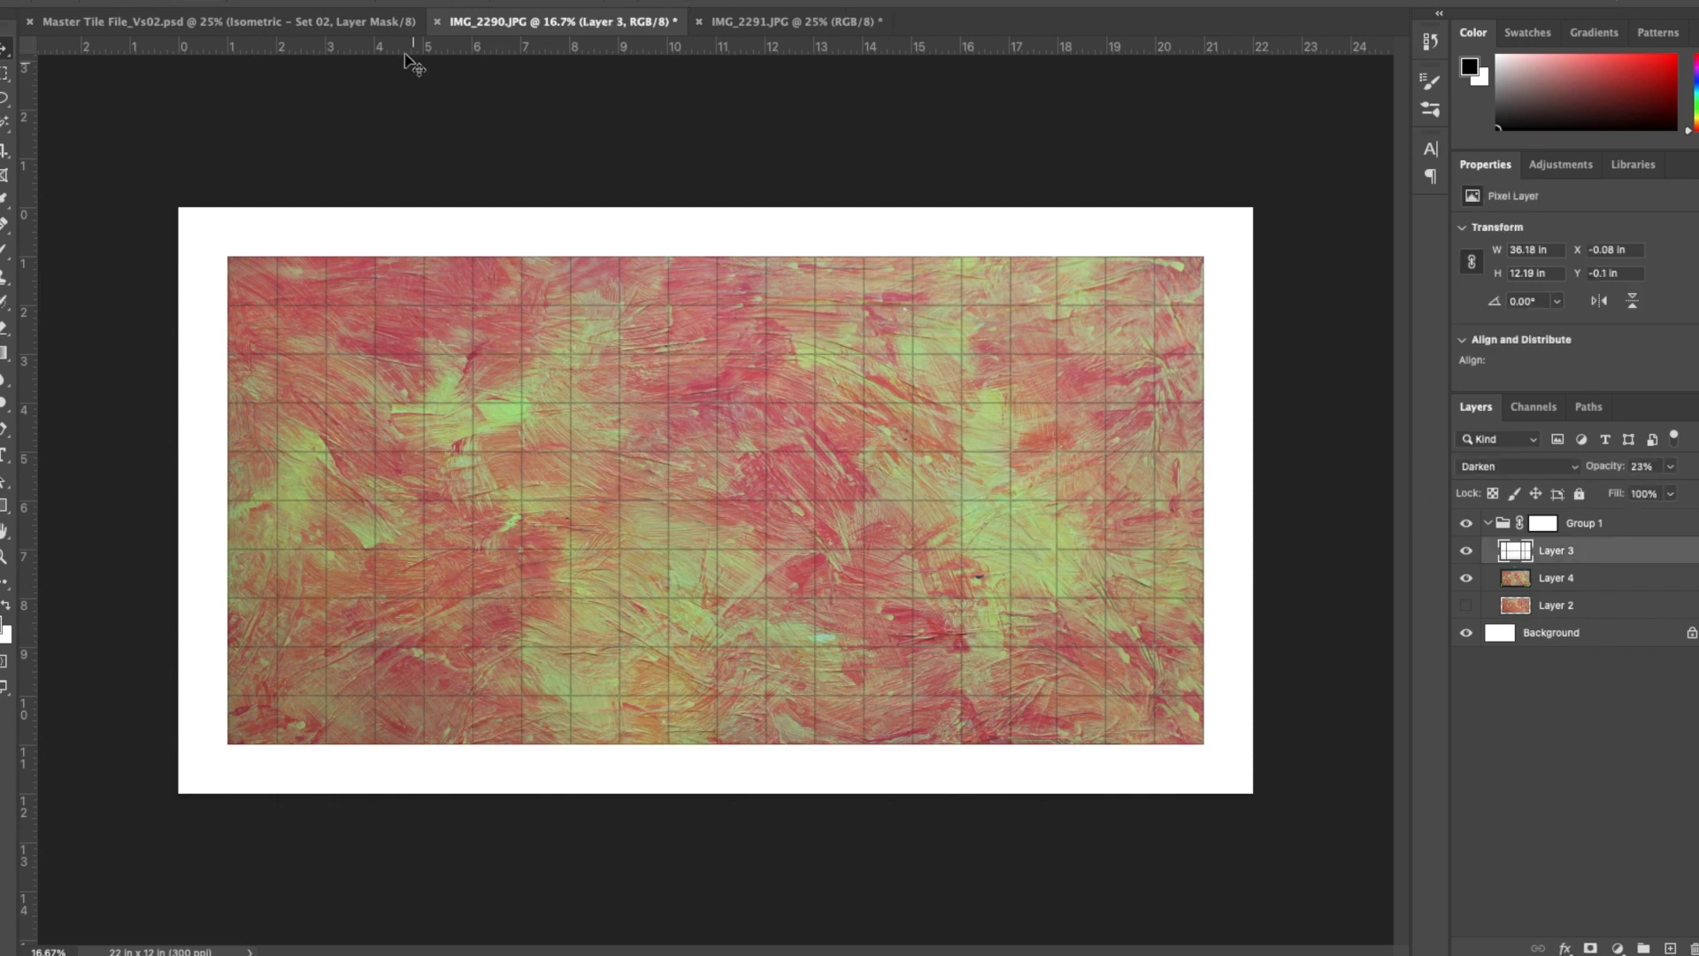
pyautogui.click(1671, 467)
pyautogui.moveTo(1658, 496); pyautogui.dragTo(1694, 495)
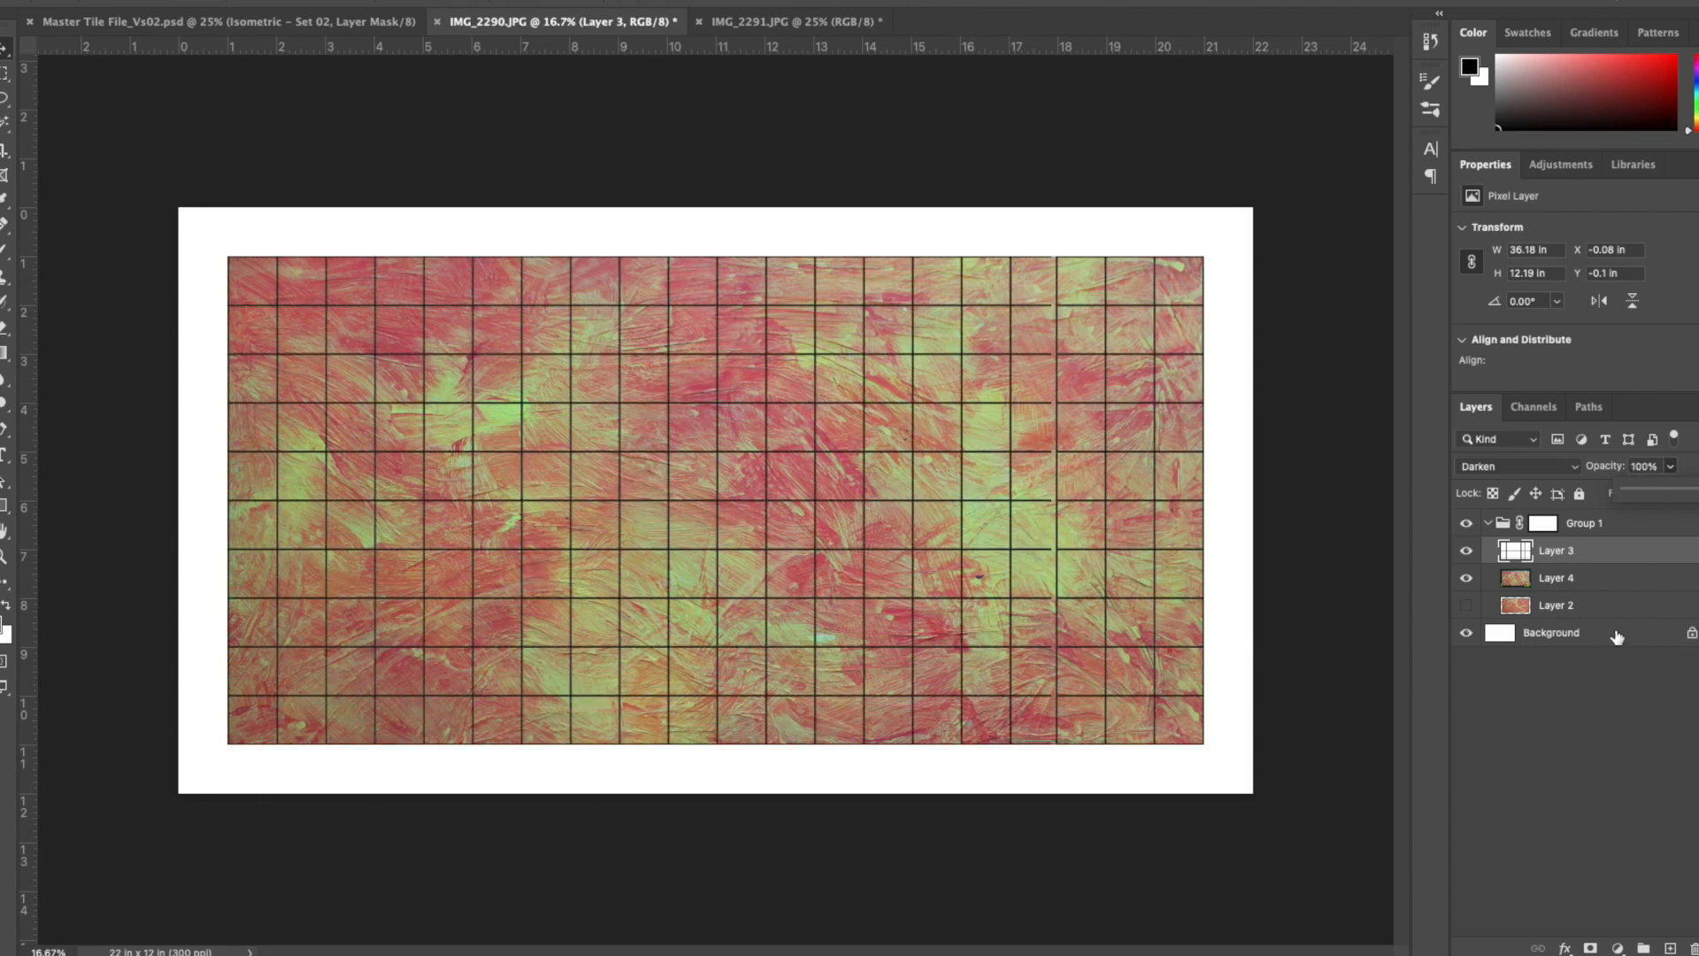
pyautogui.click(212, 0)
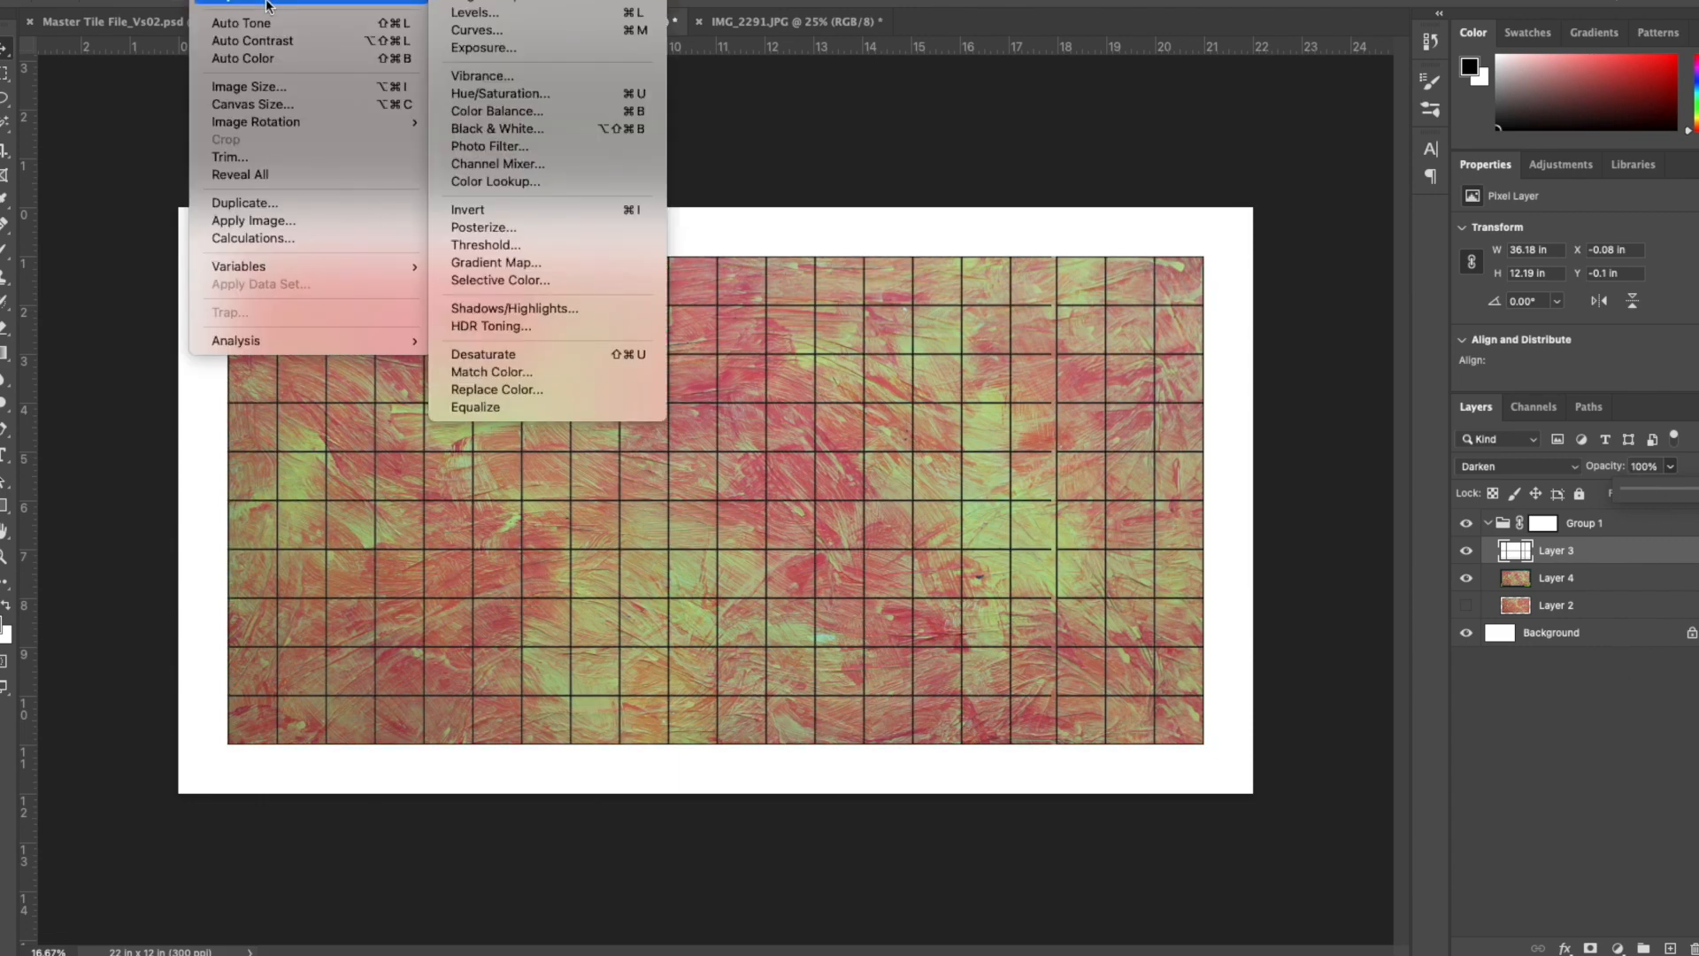
pyautogui.click(527, 211)
pyautogui.click(1573, 469)
pyautogui.click(1537, 636)
pyautogui.moveTo(1670, 467); pyautogui.dragTo(1602, 496)
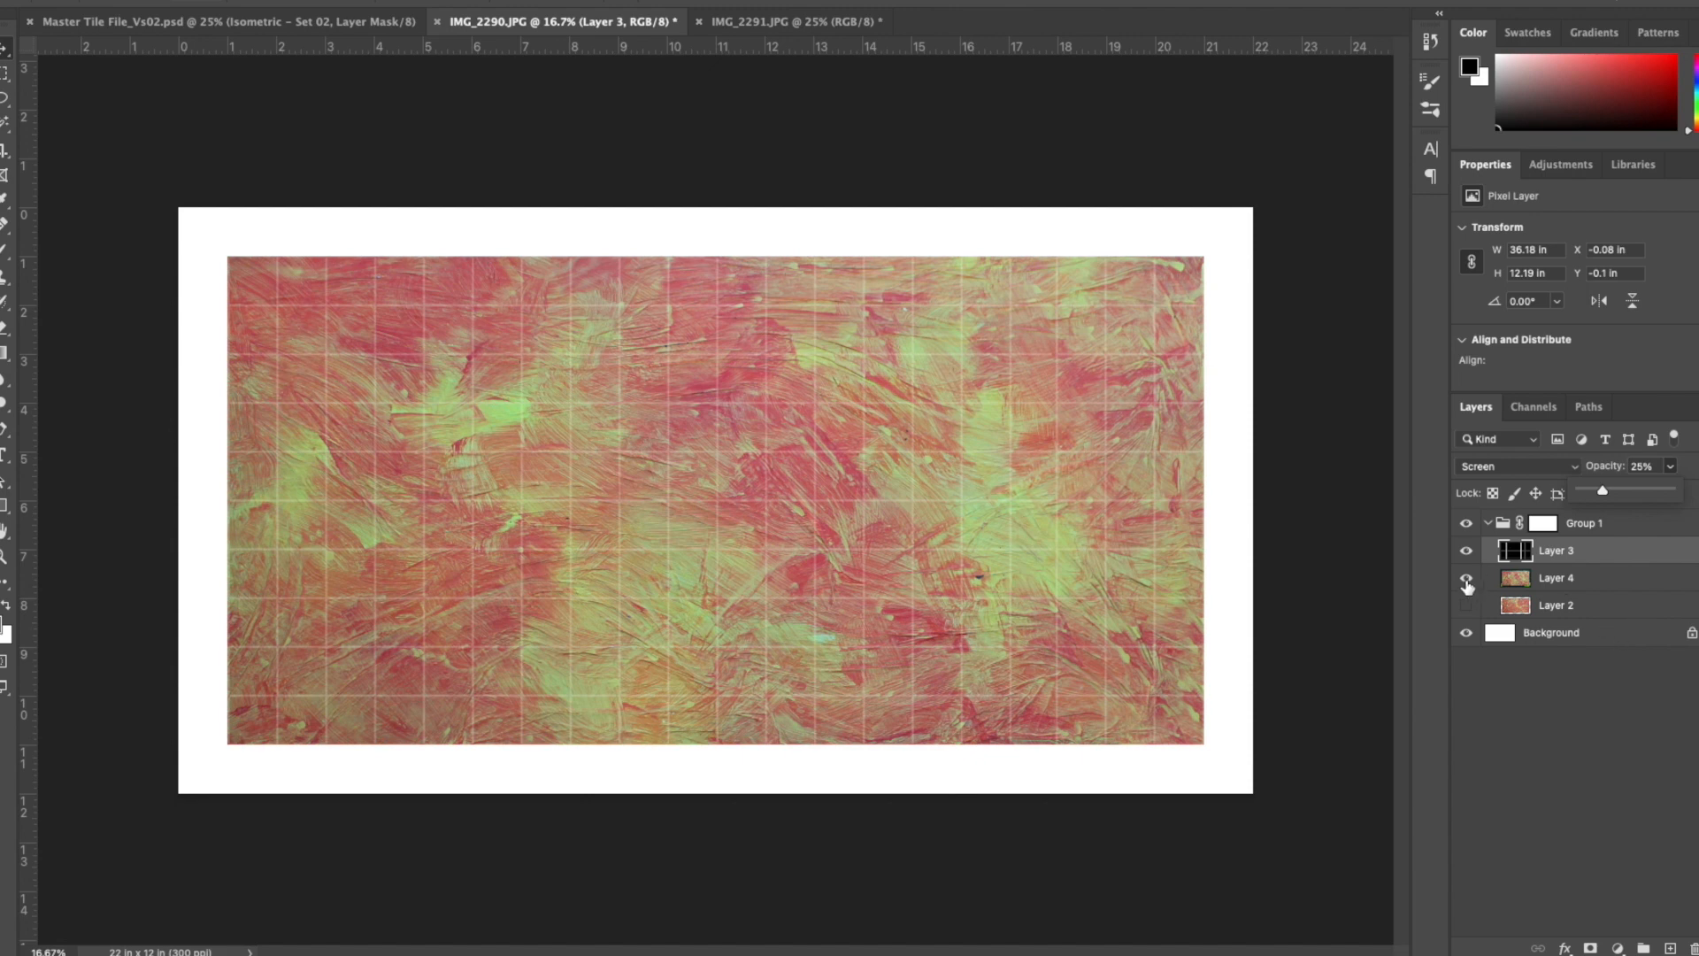
# - Make Layer 2 visible and temporarily hide Layer 4 to preview the grid over the other board
pyautogui.click(1467, 577)
pyautogui.click(1466, 605)
pyautogui.click(1466, 580)
# - Switch to Finder, preview the photos in the Top Down Tiles folder, and open IMG_2292.JPG in Photoshop
pyautogui.moveTo(112, 916)
pyautogui.click(16, 917)
pyautogui.moveTo(1309, 538); pyautogui.dragTo(1213, 176)
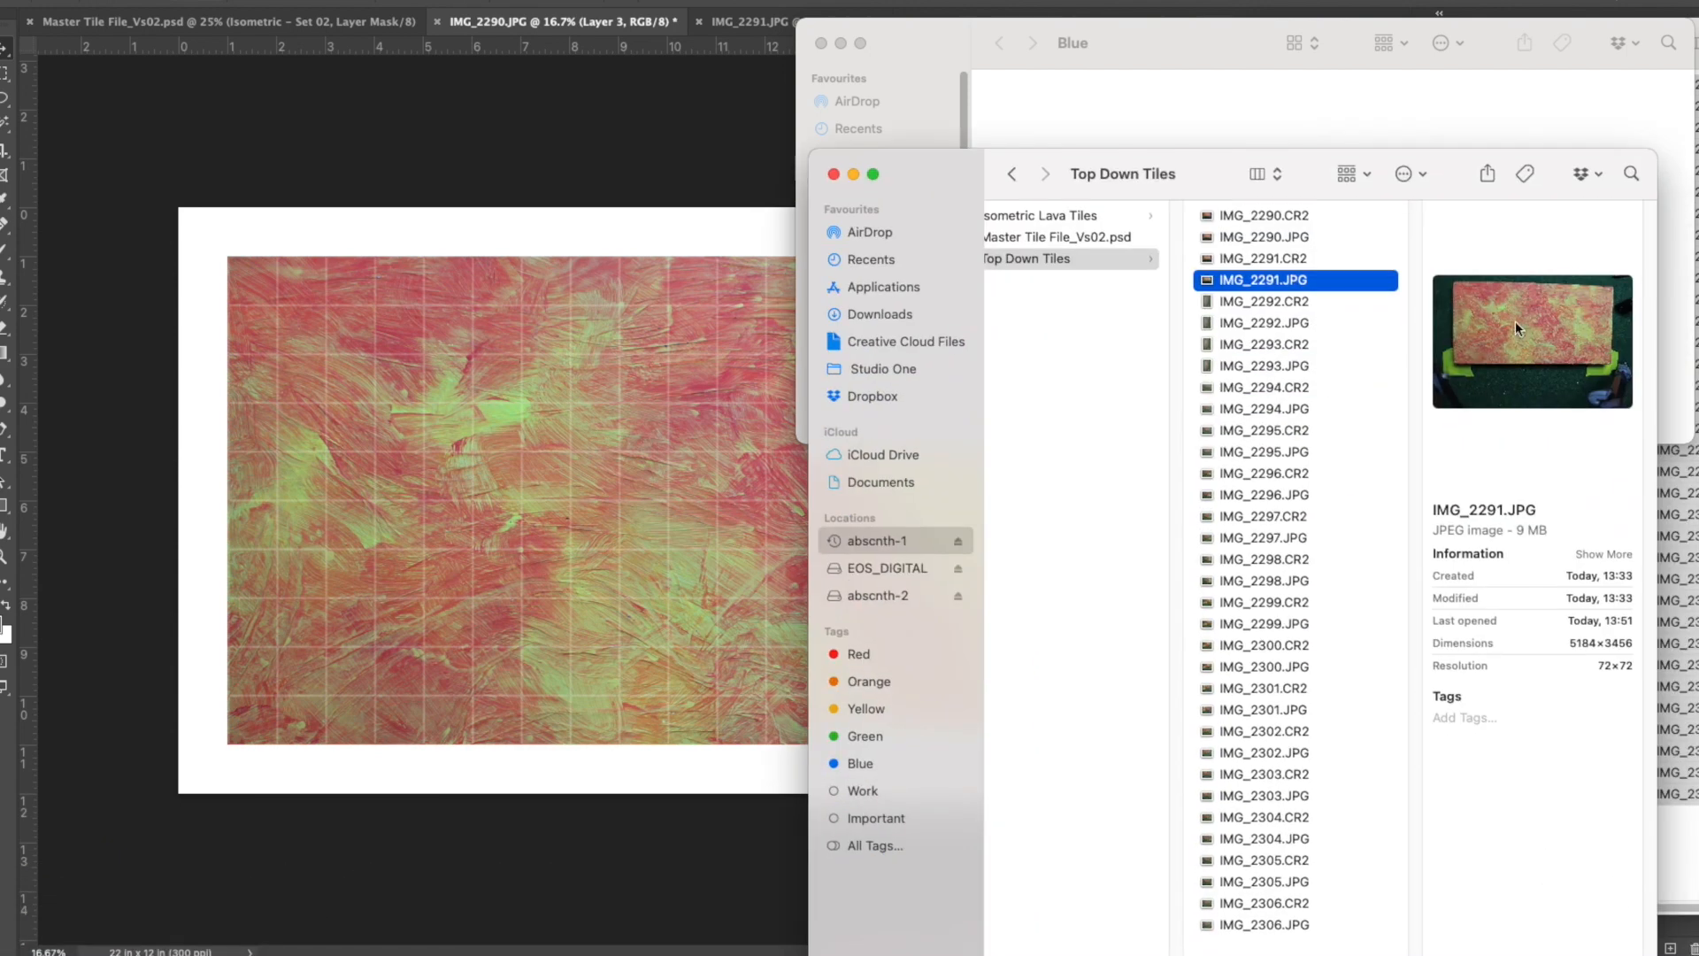
pyautogui.press('Down')
pyautogui.press('Down')
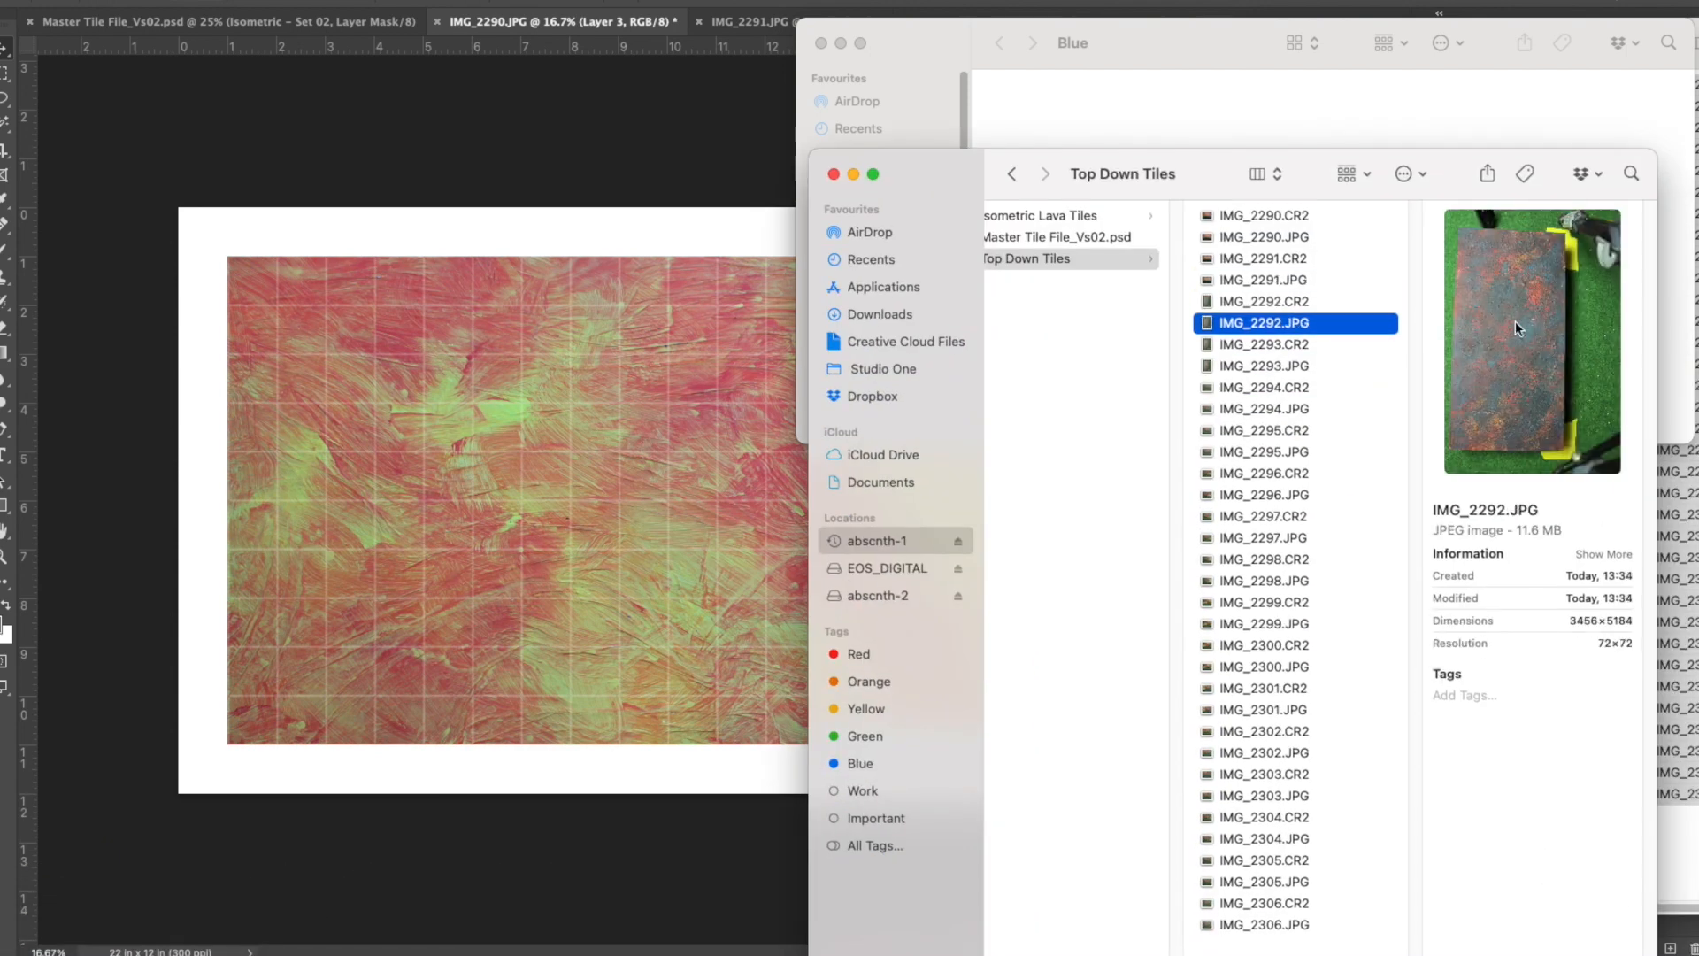
pyautogui.press('Up')
pyautogui.press('Up')
pyautogui.press('Down')
pyautogui.press('Down')
pyautogui.moveTo(1214, 166); pyautogui.dragTo(1336, 647)
pyautogui.moveTo(1328, 804); pyautogui.dragTo(1097, 920)
# - Rotate the IMG_2292.JPG image 90° clockwise
pyautogui.click(212, 0)
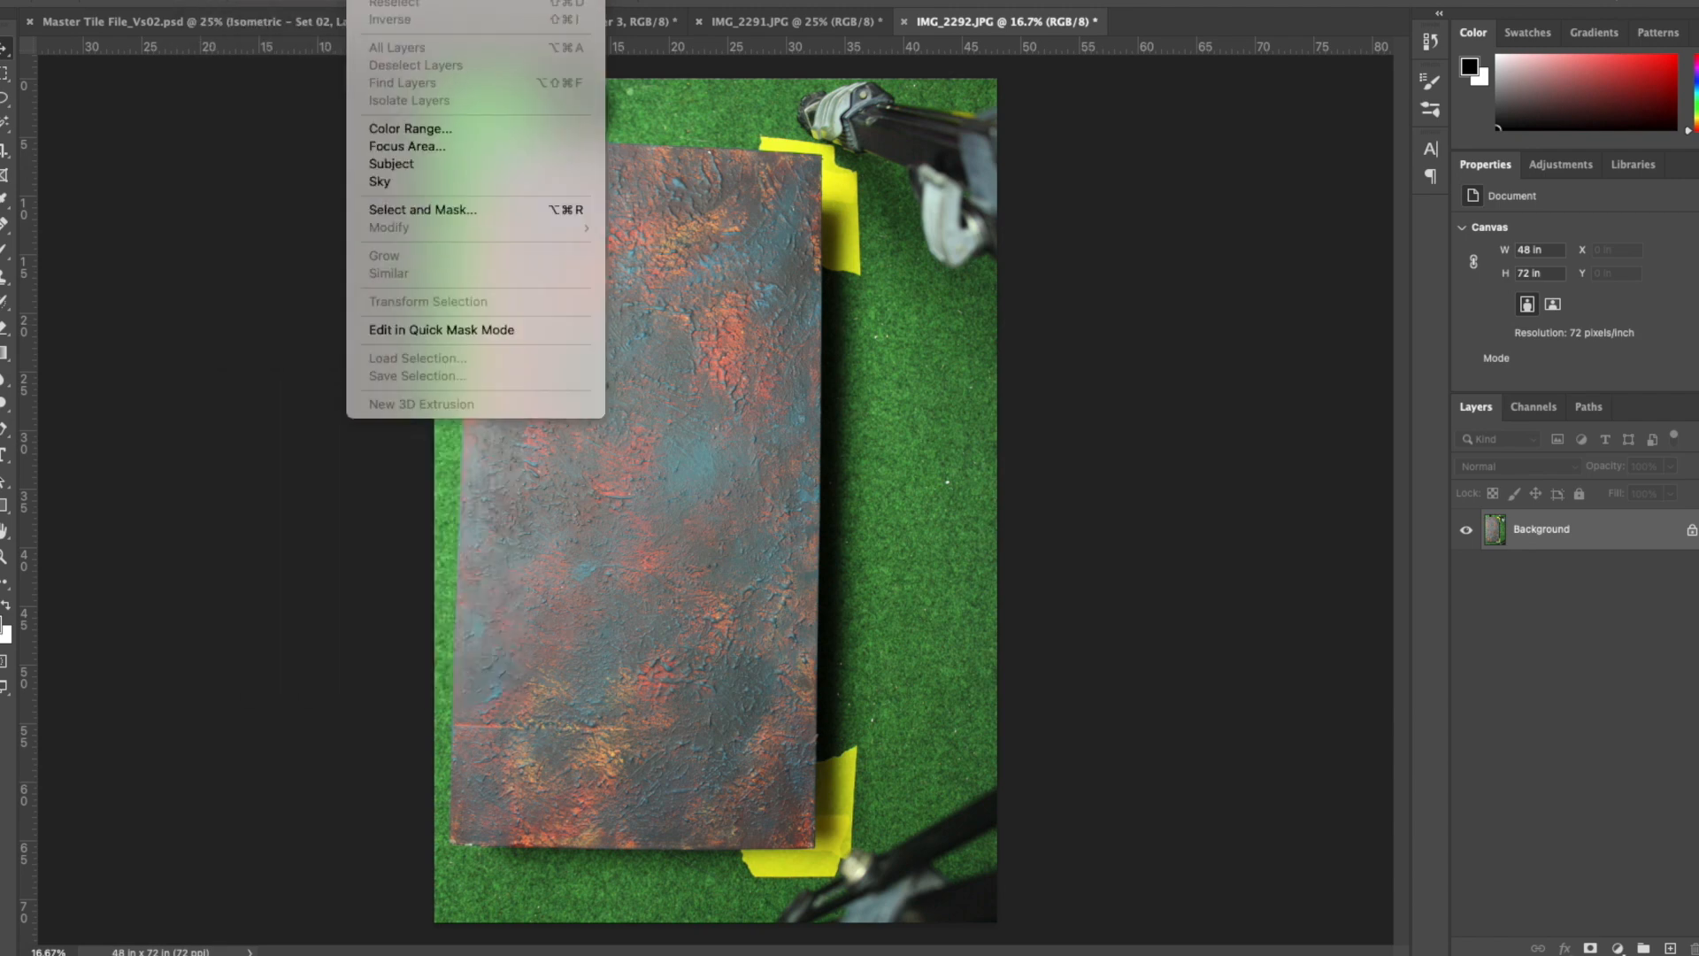
pyautogui.moveTo(265, 1)
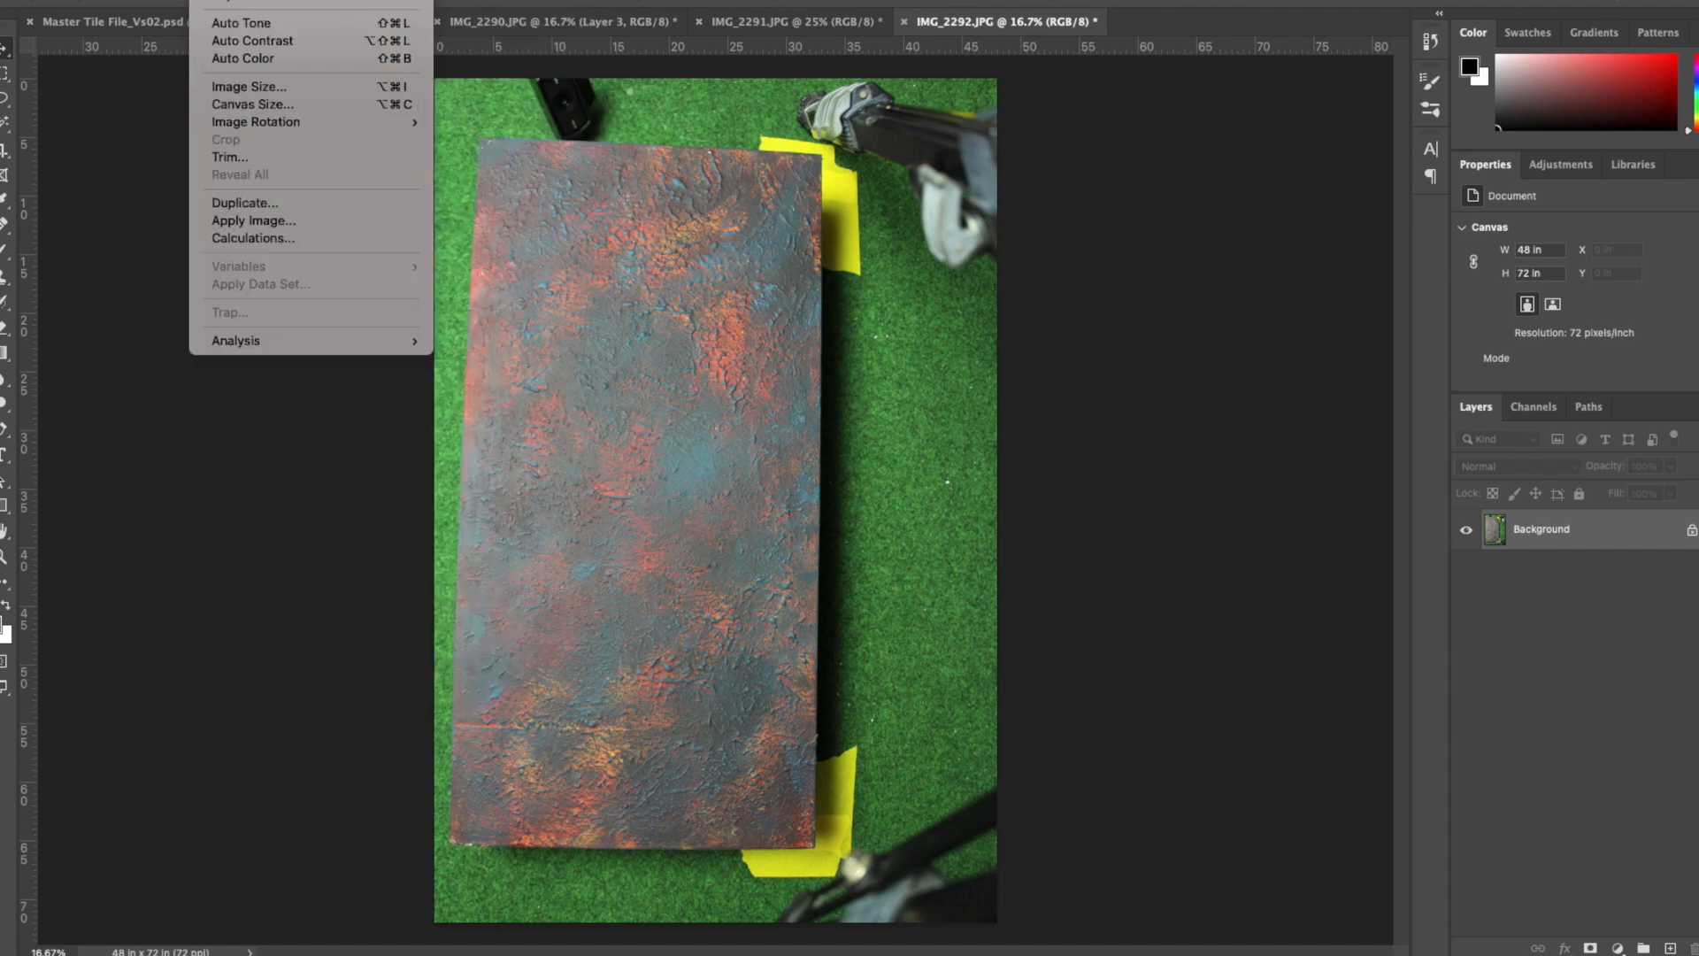
pyautogui.moveTo(407, 122)
pyautogui.click(587, 139)
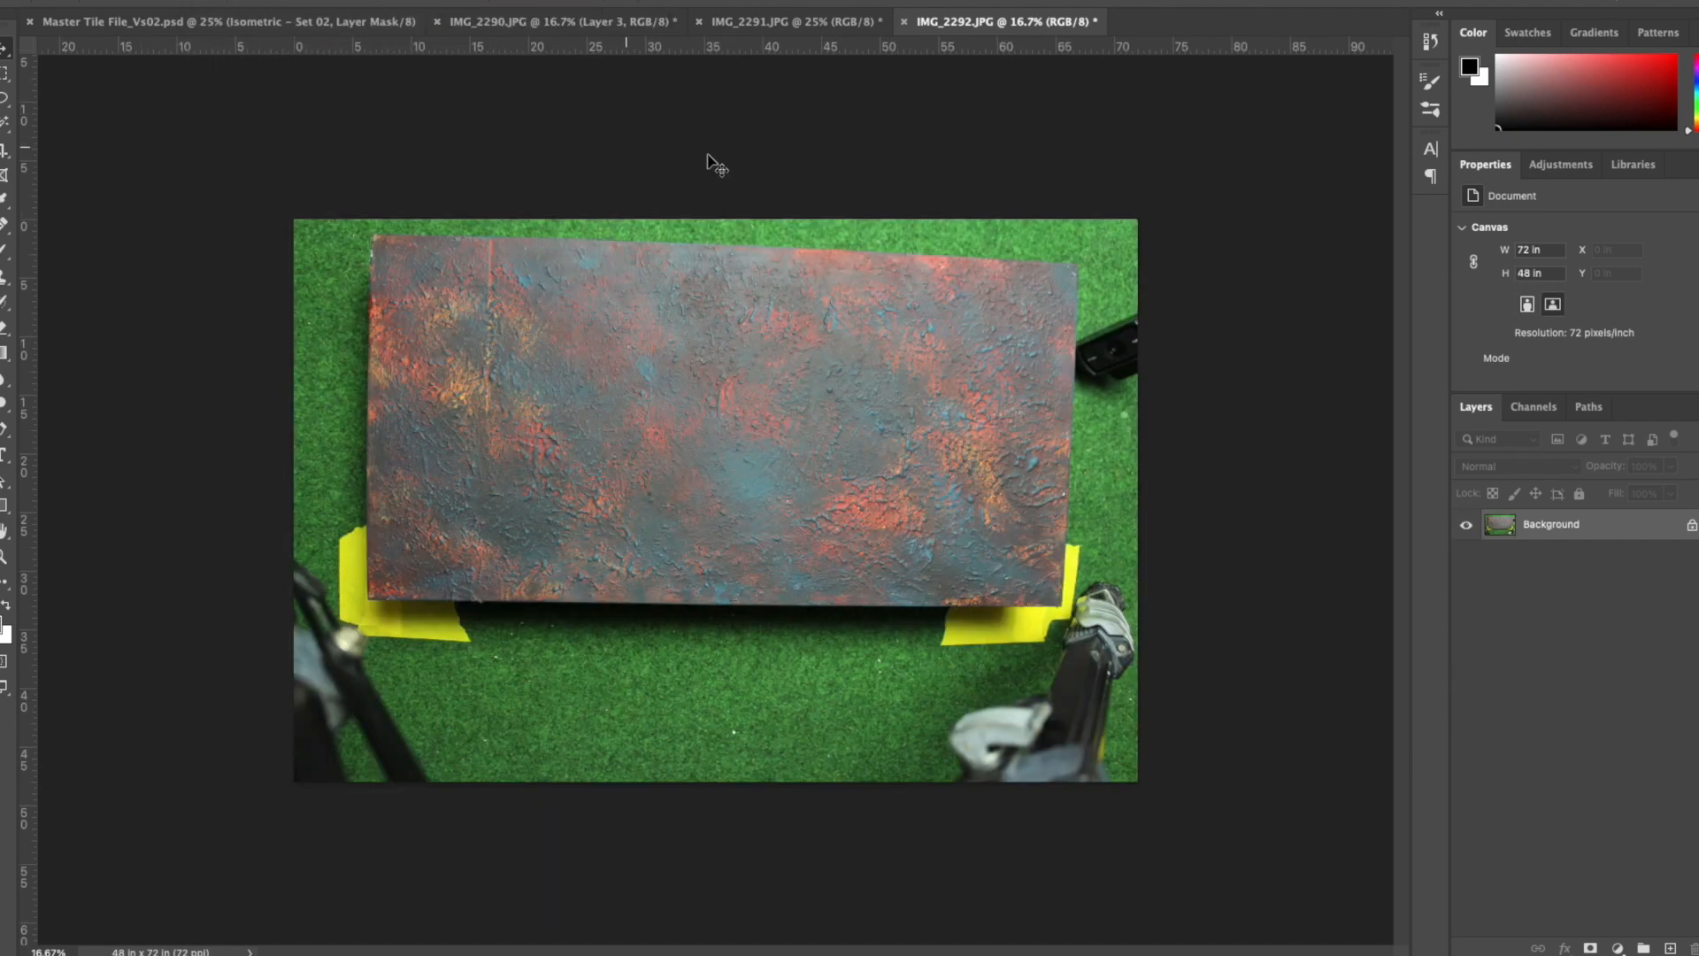
# - Crop IMG_2292.JPG closely around the painted board to about 62.5 × 34 in
pyautogui.press('c')
pyautogui.moveTo(294, 498); pyautogui.dragTo(325, 497)
pyautogui.moveTo(1106, 490); pyautogui.dragTo(1082, 492)
pyautogui.moveTo(715, 781); pyautogui.dragTo(714, 700)
pyautogui.doubleClick(738, 668)
# - Resize the cropped image to 20 in wide without resampling, then resample it to 300 pixels/inch
pyautogui.click(211, 0)
pyautogui.click(251, 87)
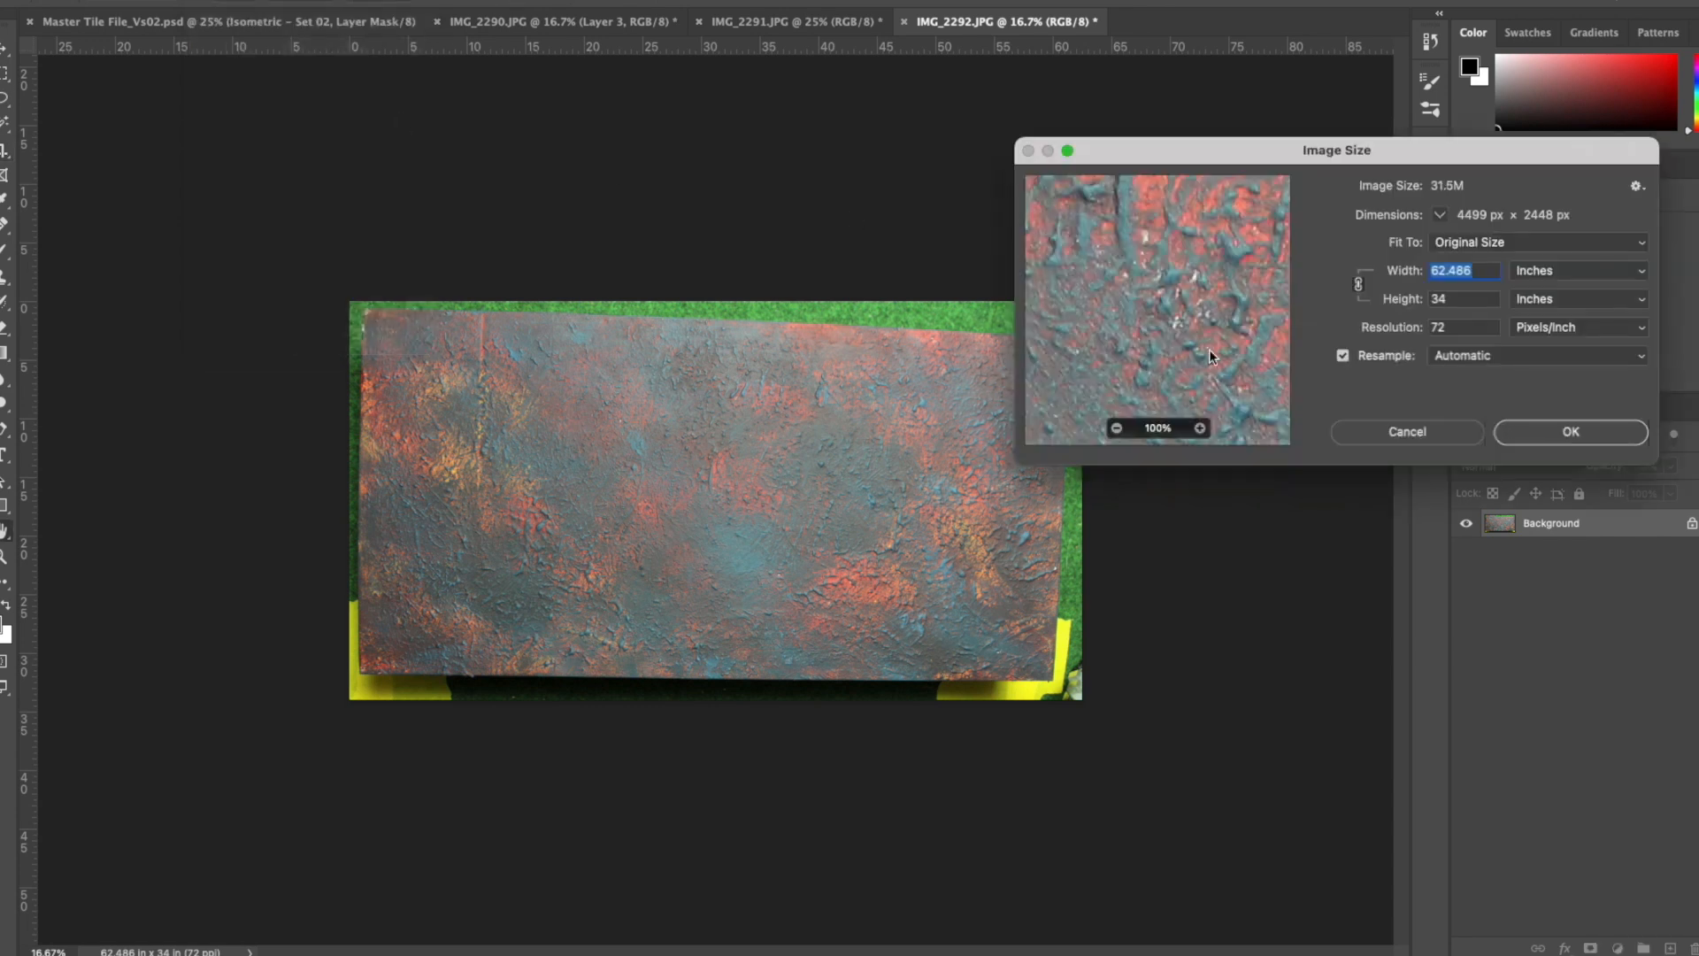
pyautogui.click(1344, 356)
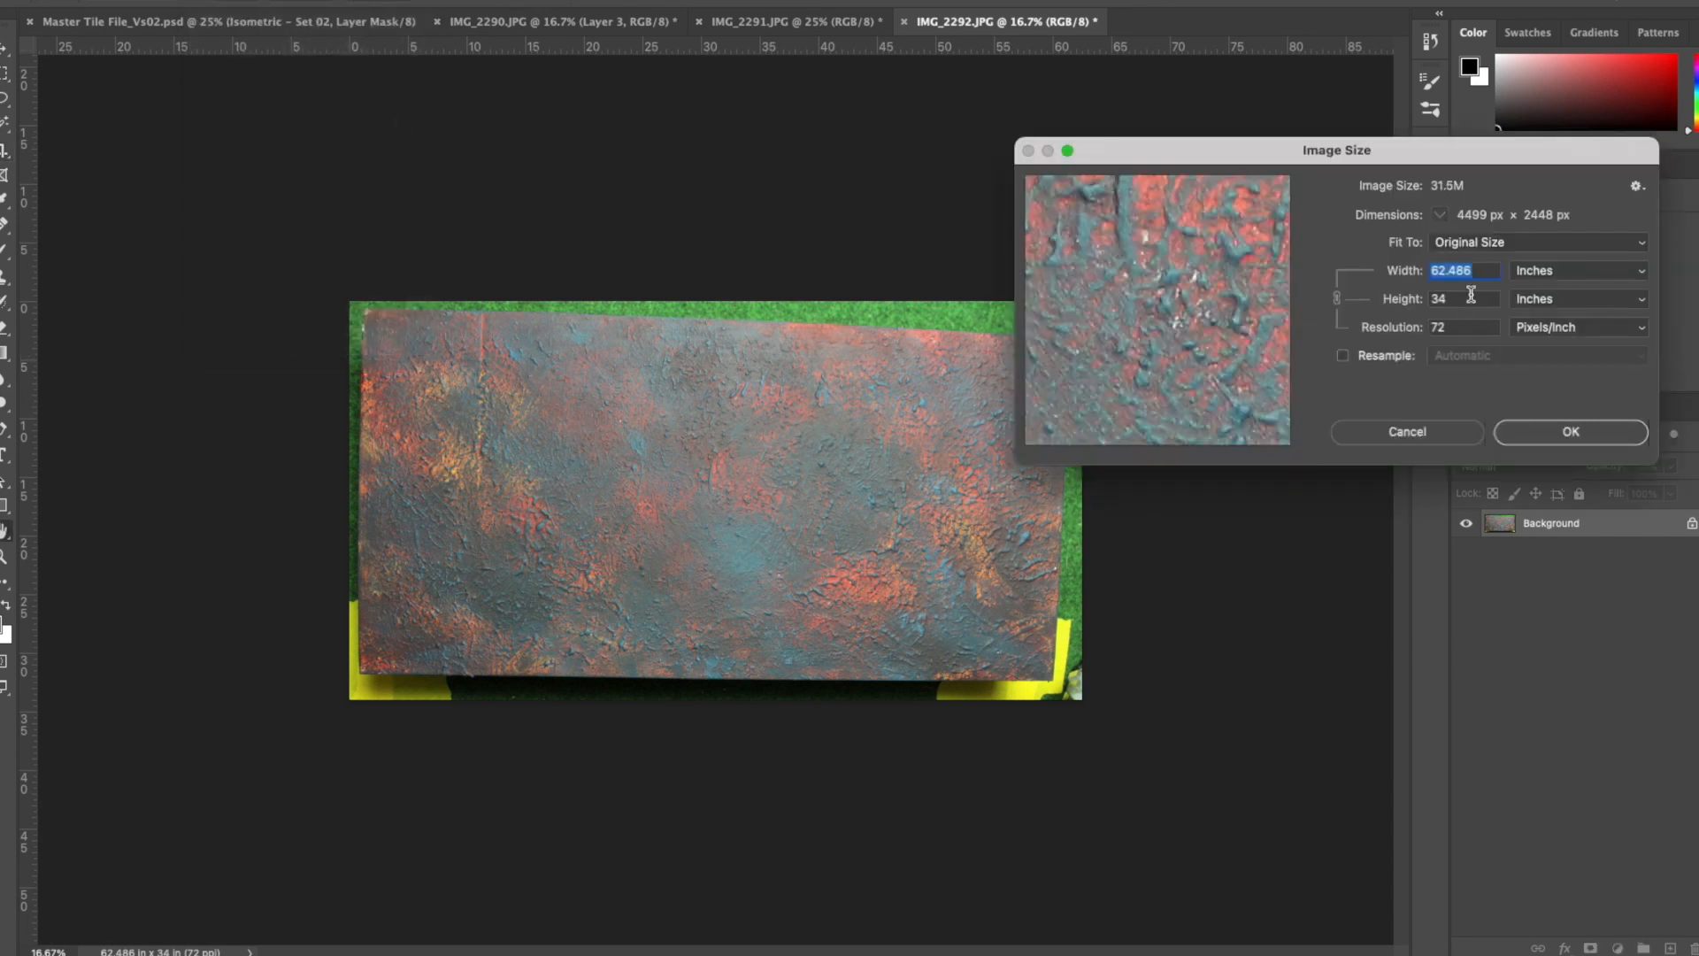
pyautogui.write('20')
pyautogui.click(1344, 356)
pyautogui.doubleClick(1451, 327)
pyautogui.write('300')
pyautogui.click(1571, 431)
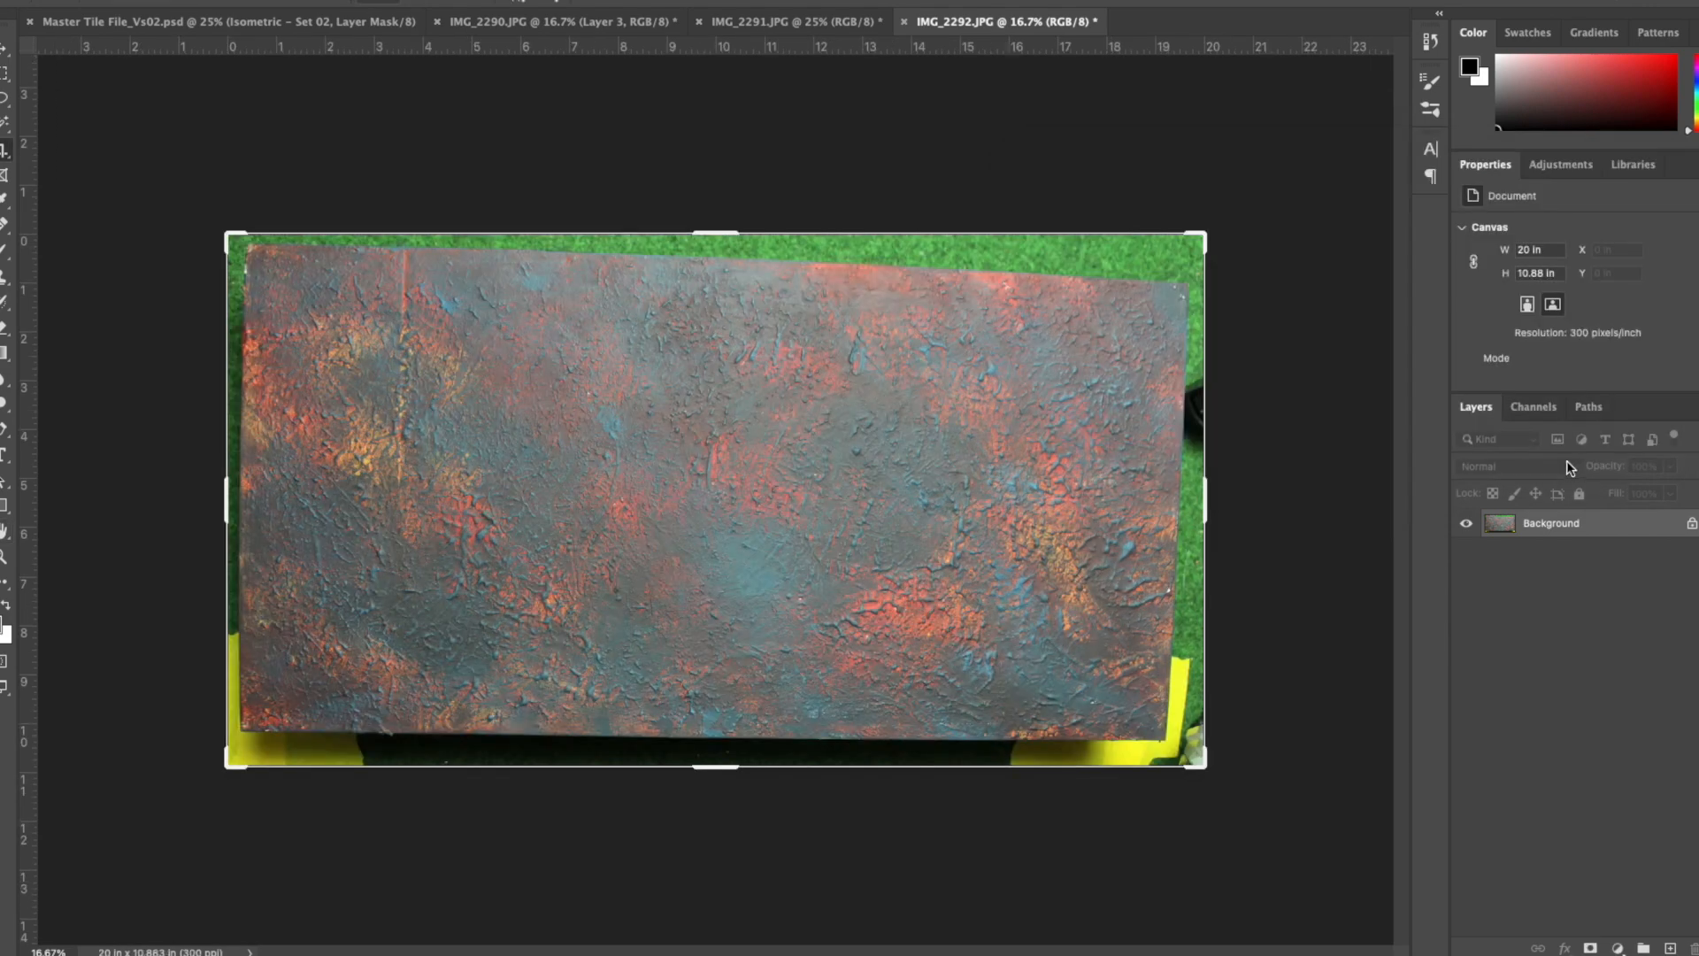
# - Copy the resized board into Group 1 of IMG_2290.JPG and enlarge it to about 21.3 × 12 in over the tile area
pyautogui.click(4, 50)
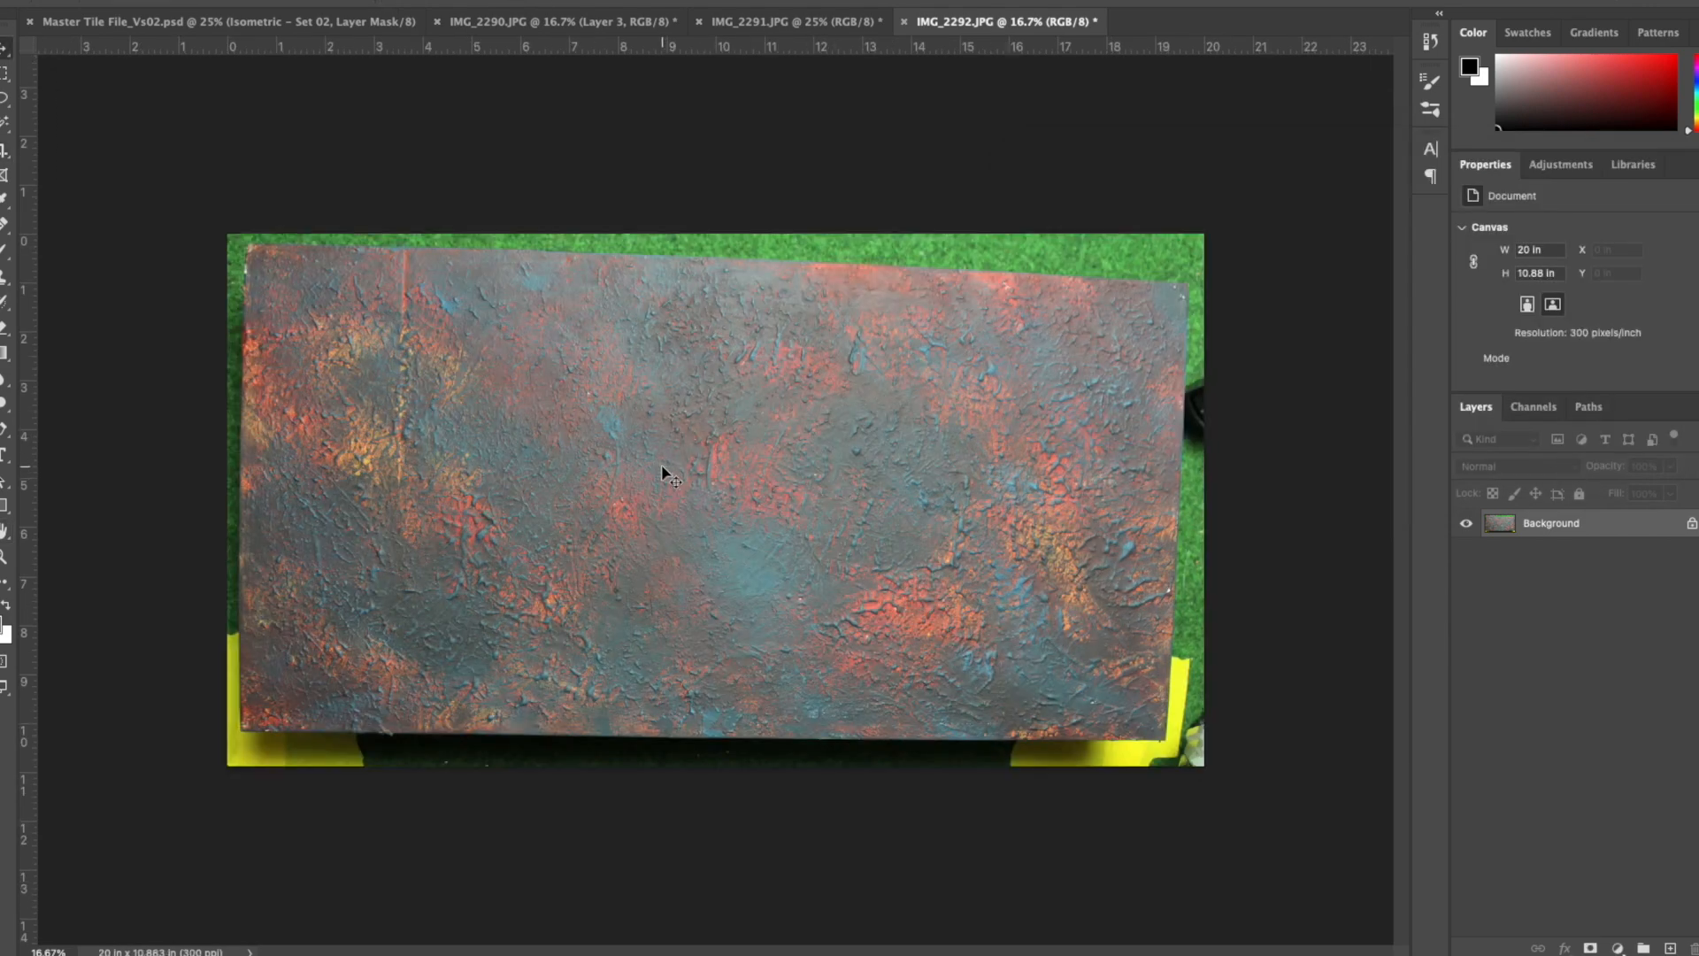
pyautogui.moveTo(573, 33); pyautogui.dragTo(808, 576)
pyautogui.hotkey('ctrl', 't')
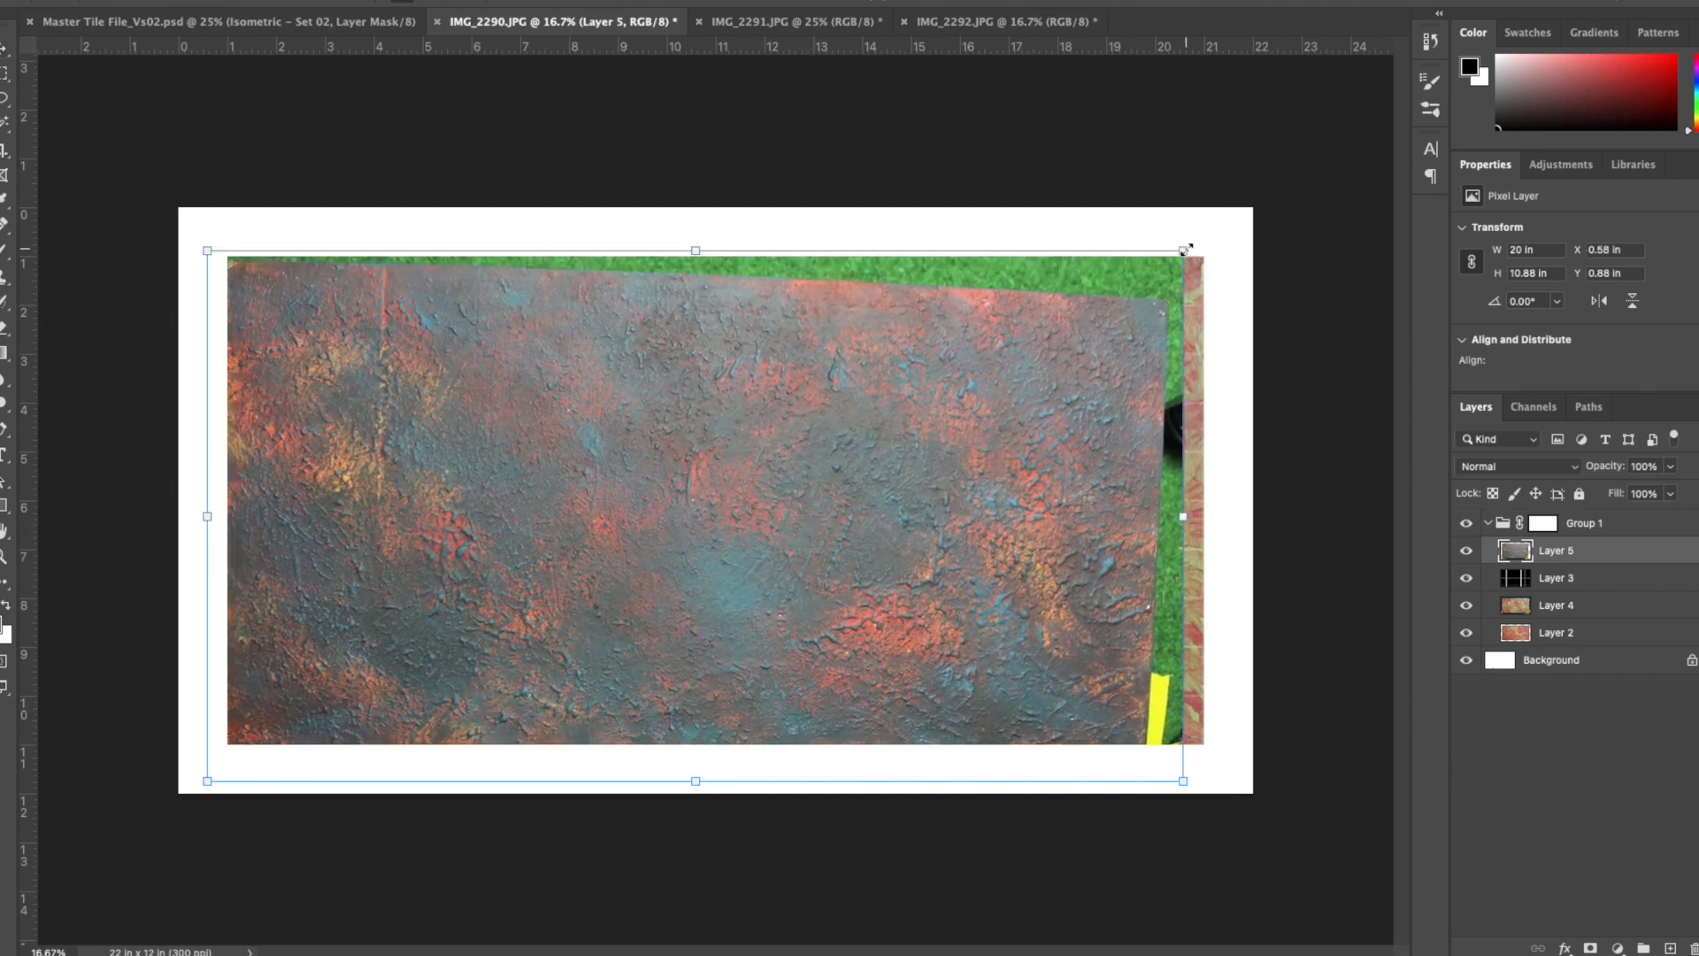
pyautogui.moveTo(1189, 244); pyautogui.dragTo(1245, 221)
pyautogui.moveTo(1256, 478); pyautogui.dragTo(1272, 442)
pyautogui.press('Return')
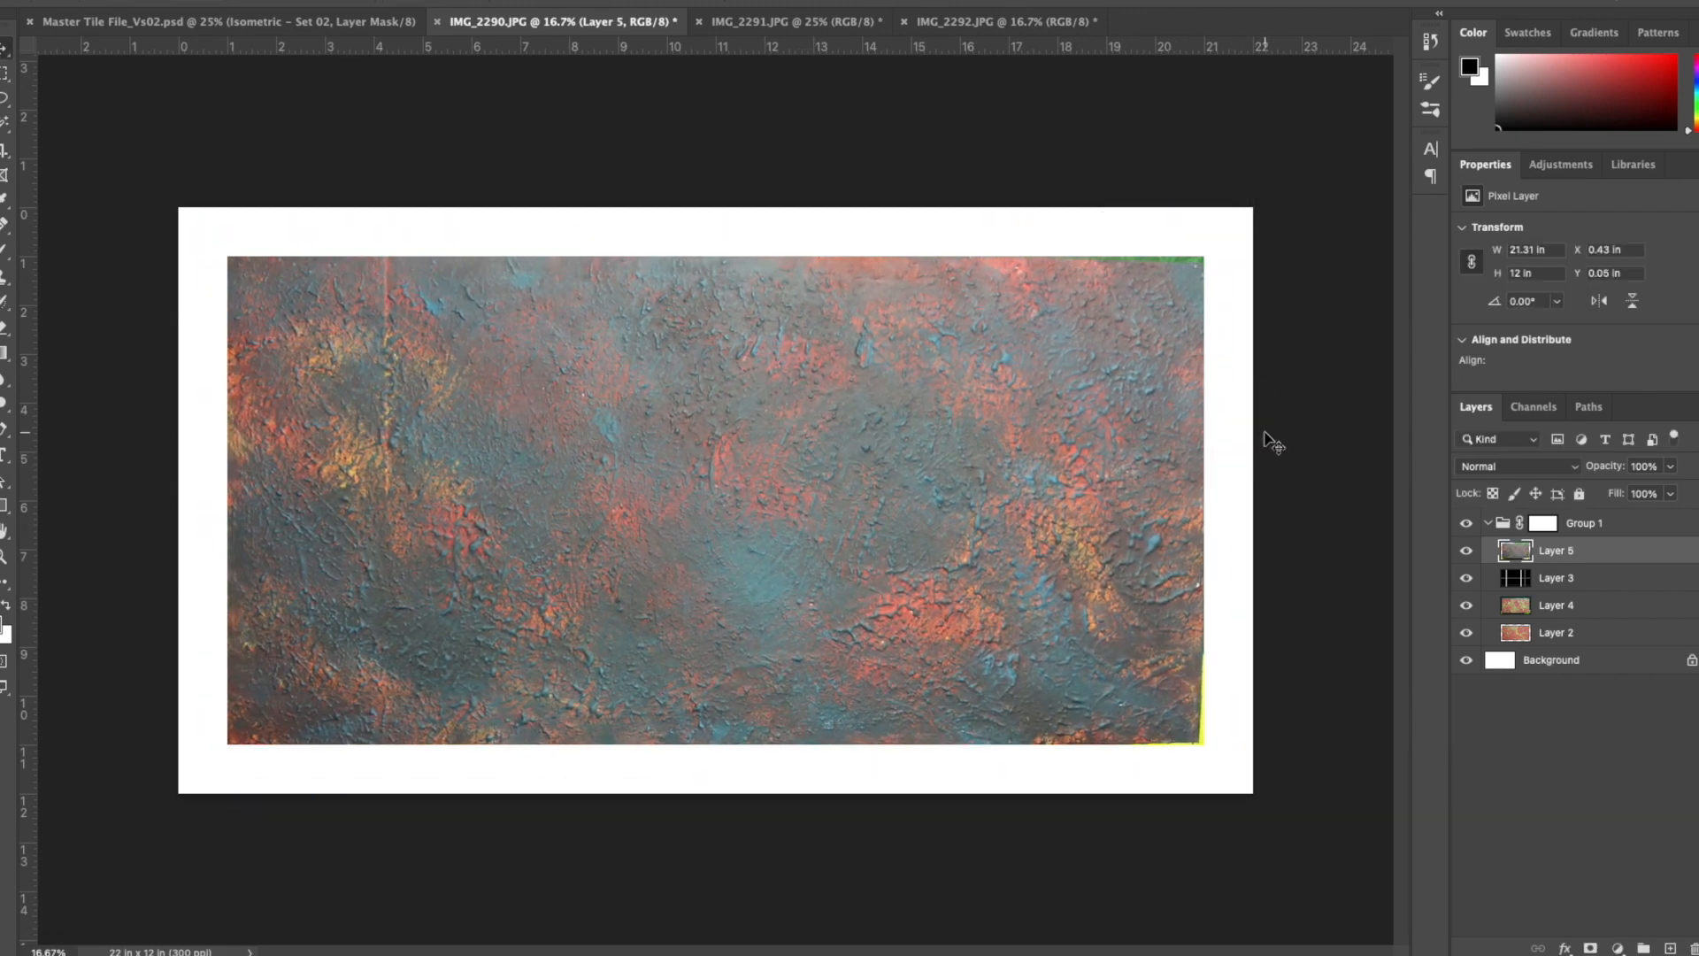
# - Move the grid on Layer 3 above the newly added board and select the board's Layer 5
pyautogui.moveTo(1522, 579); pyautogui.dragTo(1504, 541)
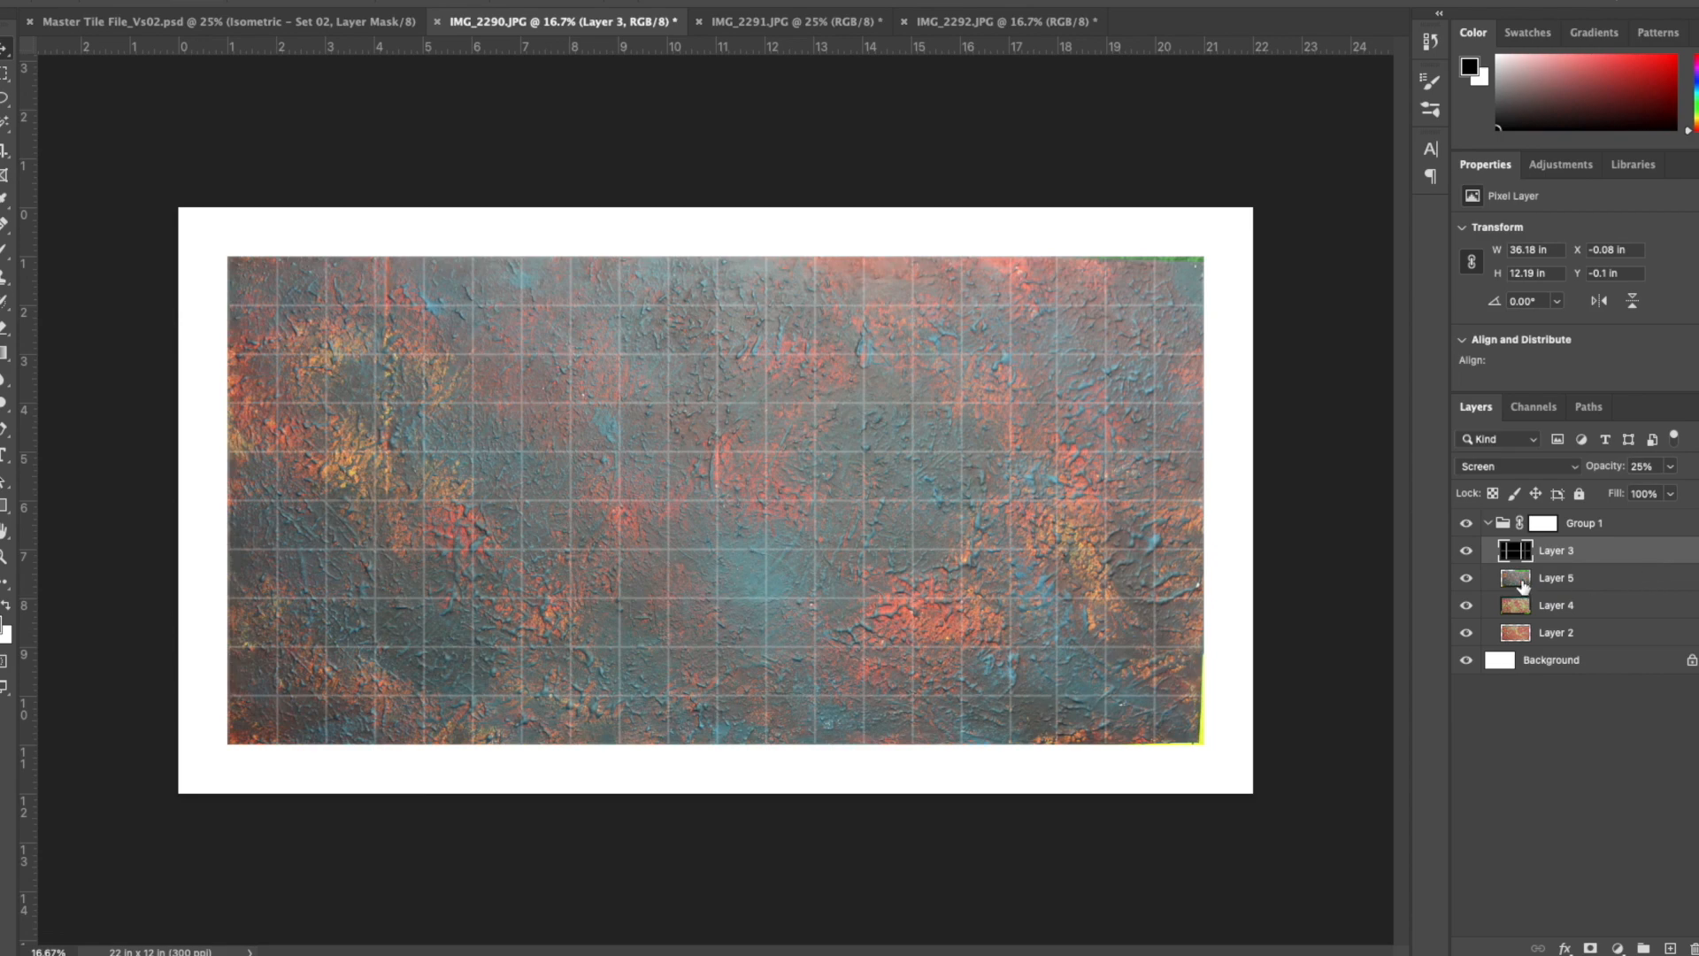
pyautogui.click(1522, 586)
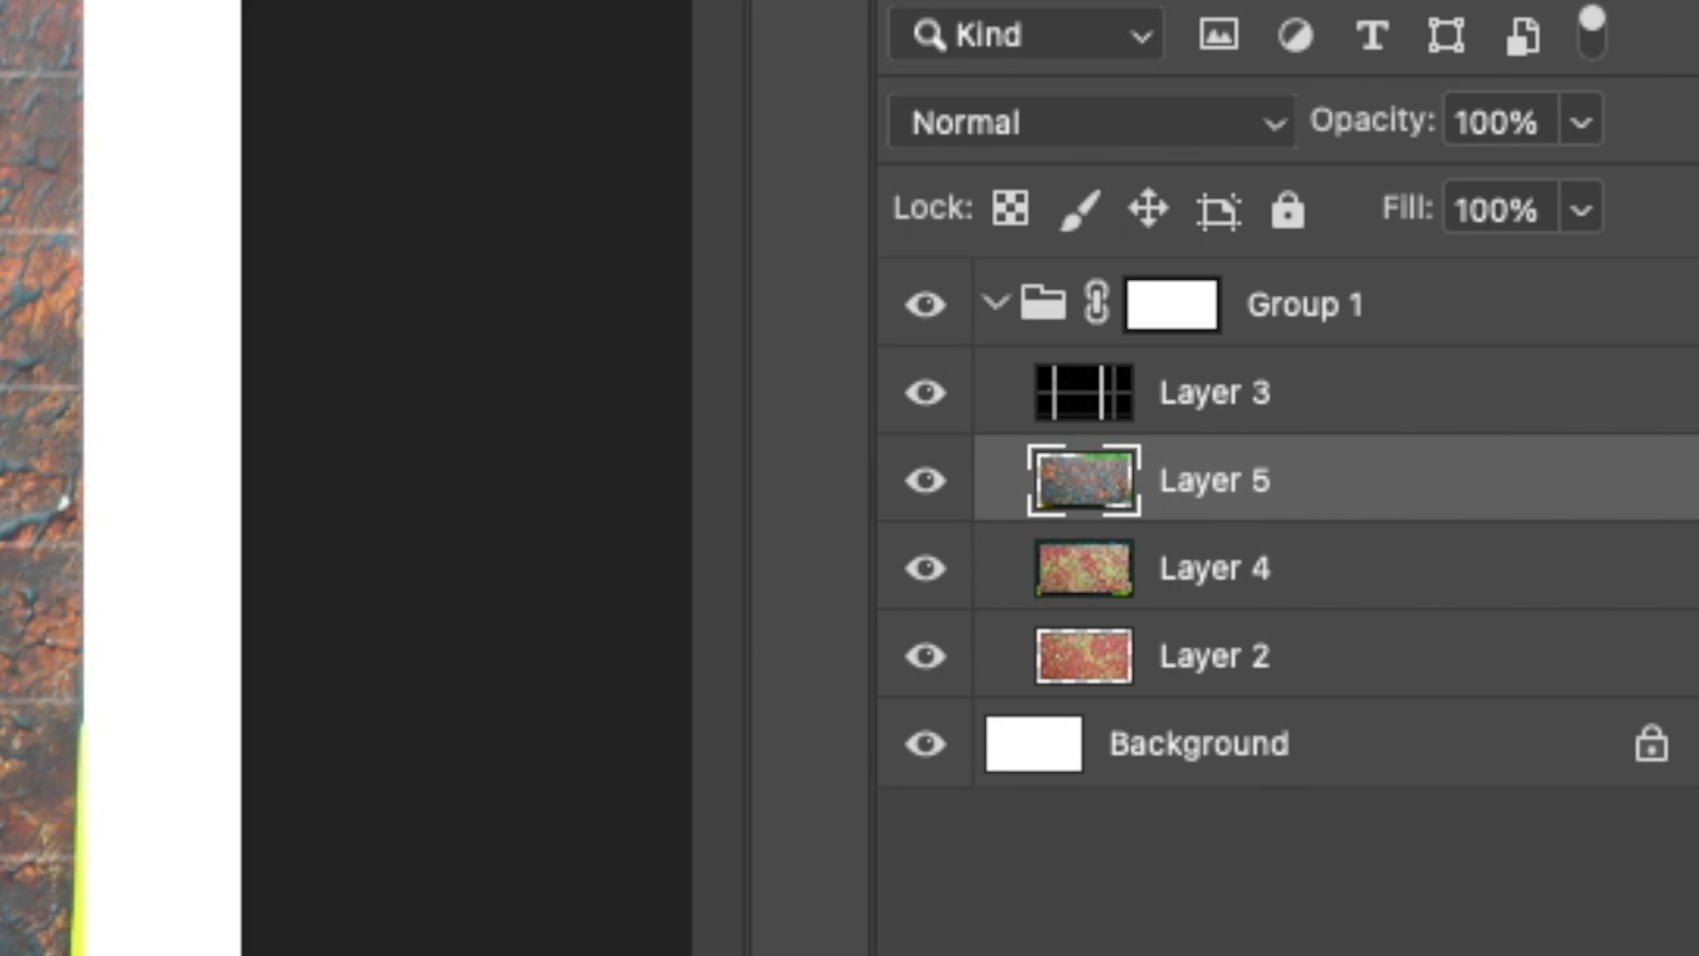
pyautogui.moveTo(74, 737)
pyautogui.mouseDown()
pyautogui.moveTo(60, 946)
pyautogui.moveTo(82, 955)
pyautogui.mouseUp()
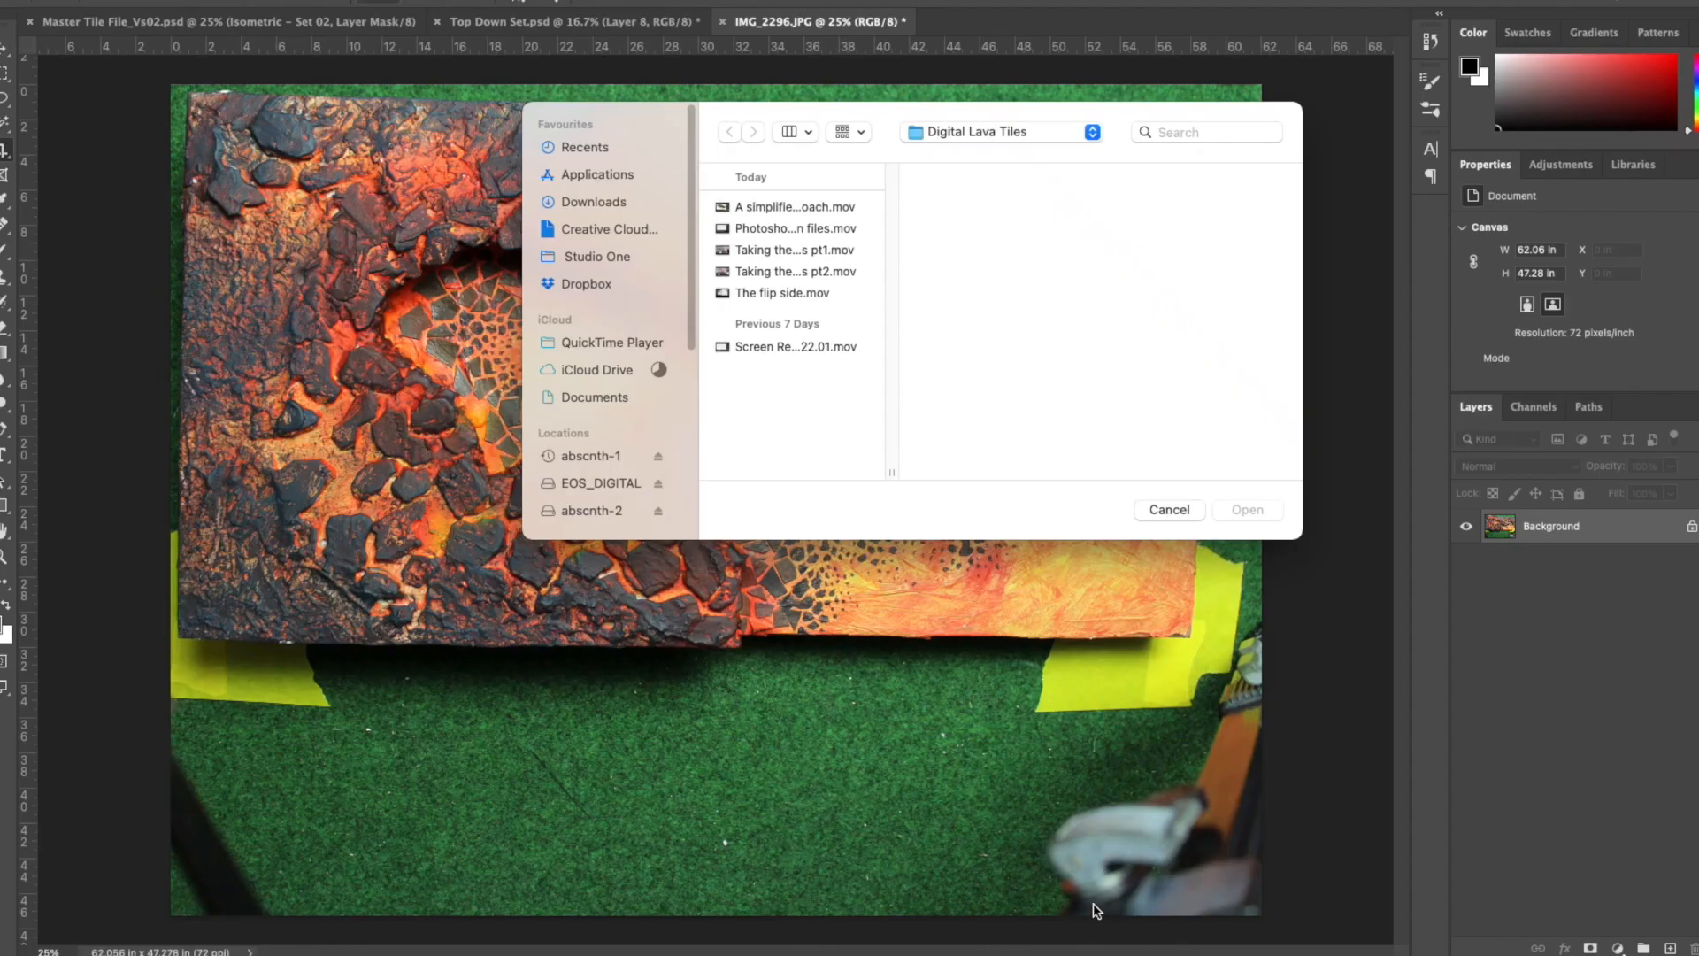
# - Dismiss the file-opening dialog and crop the excess grass below the lava board in IMG_2296.JPG to about 32.4 in high
pyautogui.press('Escape')
pyautogui.moveTo(720, 915); pyautogui.dragTo(718, 786)
pyautogui.press('Return')
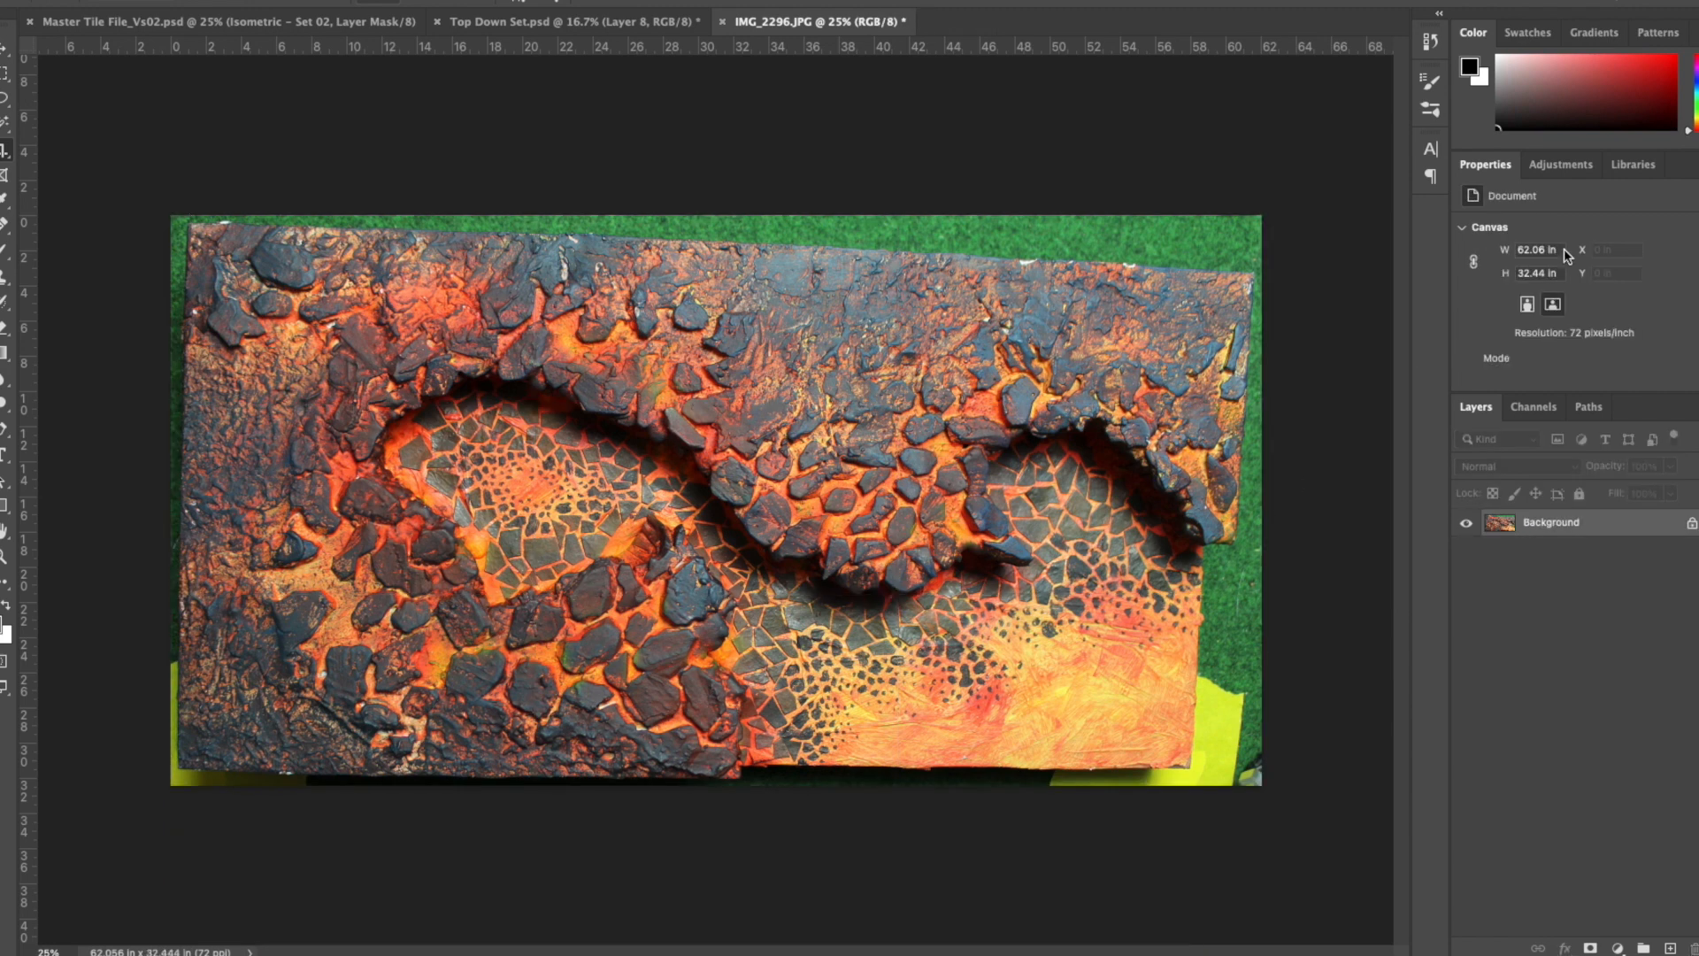
# - Resize IMG_2296.JPG to 20 in wide without resampling and resample it to 300 pixels/inch
pyautogui.click(237, 7)
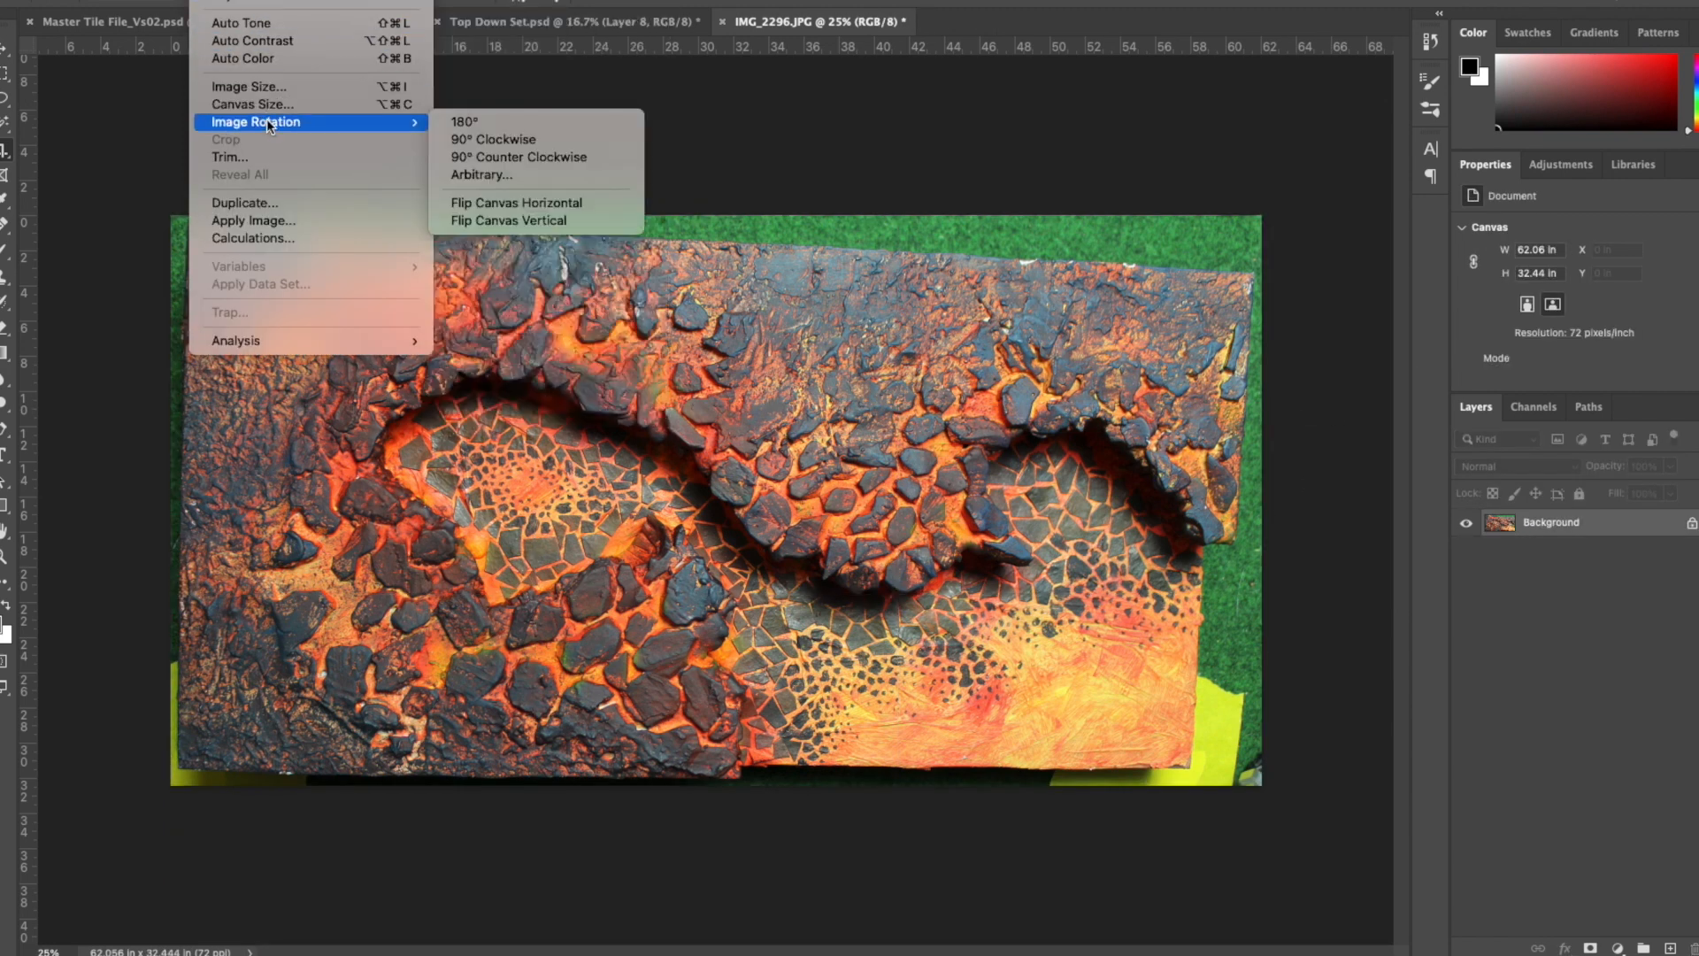
pyautogui.click(291, 100)
pyautogui.click(1345, 355)
pyautogui.write('20')
pyautogui.click(1343, 354)
pyautogui.doubleClick(1447, 327)
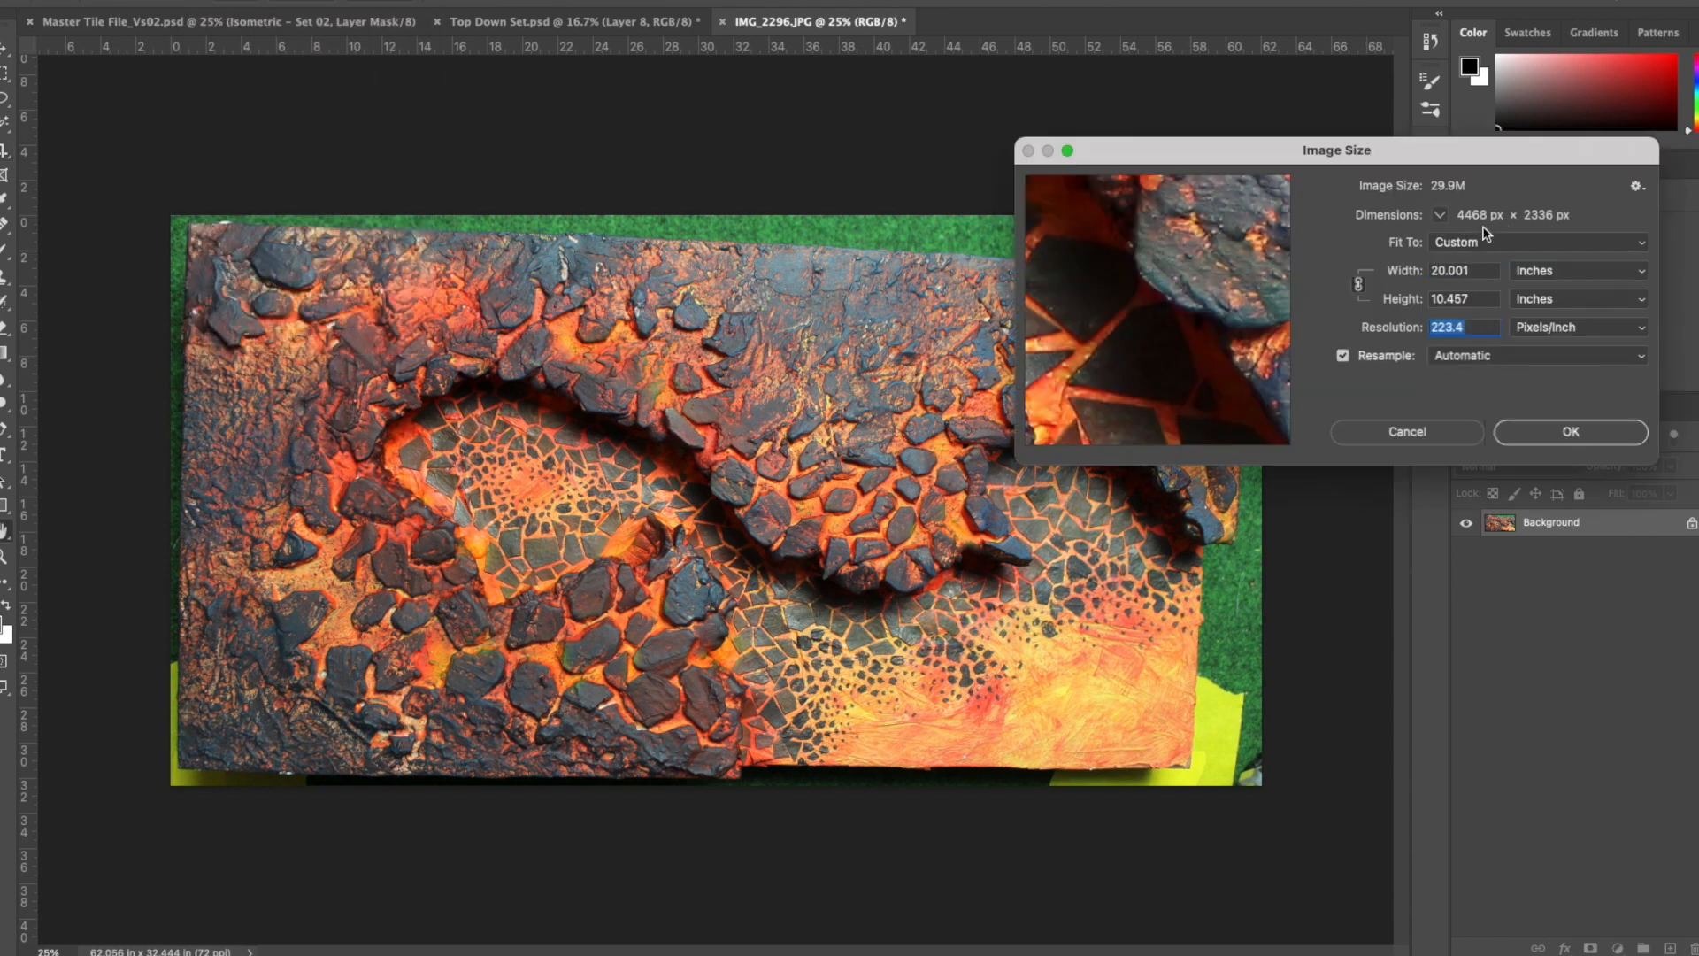
pyautogui.write('300')
pyautogui.click(1572, 431)
# - Copy the lava board into Top Down Set.psd beneath the grid and distort its corners to cover the tile area, about 22.25 × 12.17 in
pyautogui.press('v')
pyautogui.moveTo(721, 359); pyautogui.dragTo(736, 416)
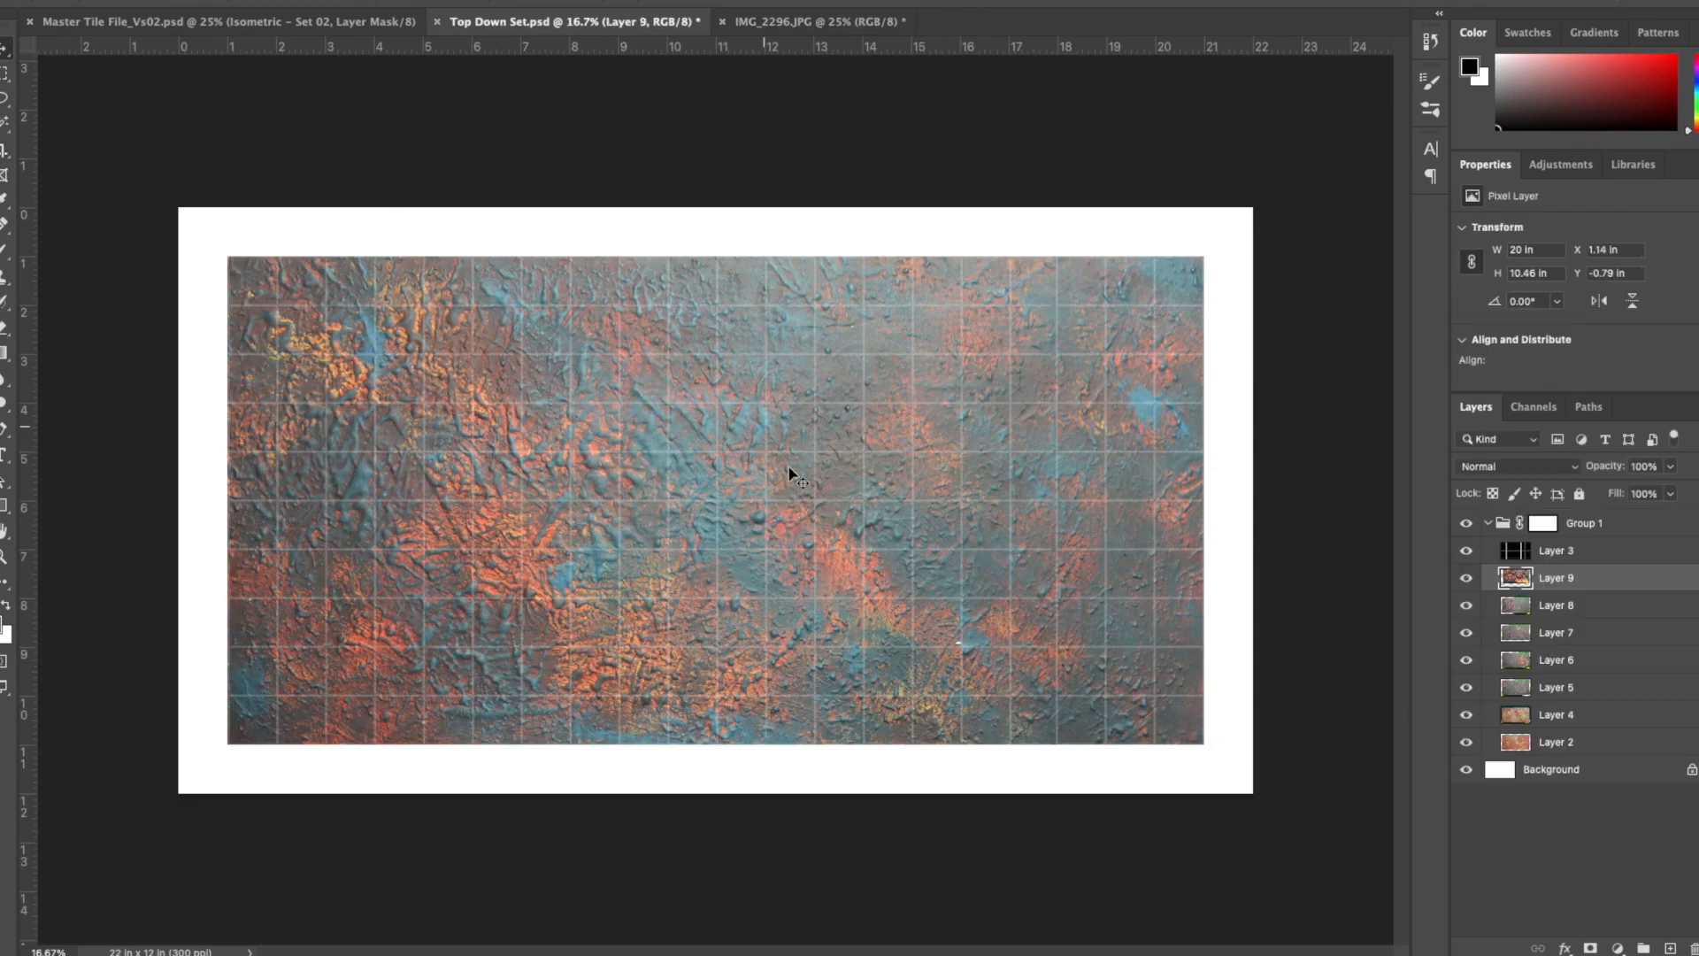
pyautogui.hotkey('ctrl', 't')
pyautogui.moveTo(656, 589); pyautogui.dragTo(639, 671)
pyautogui.moveTo(1199, 251); pyautogui.dragTo(1228, 192)
pyautogui.moveTo(1218, 759); pyautogui.dragTo(1295, 785)
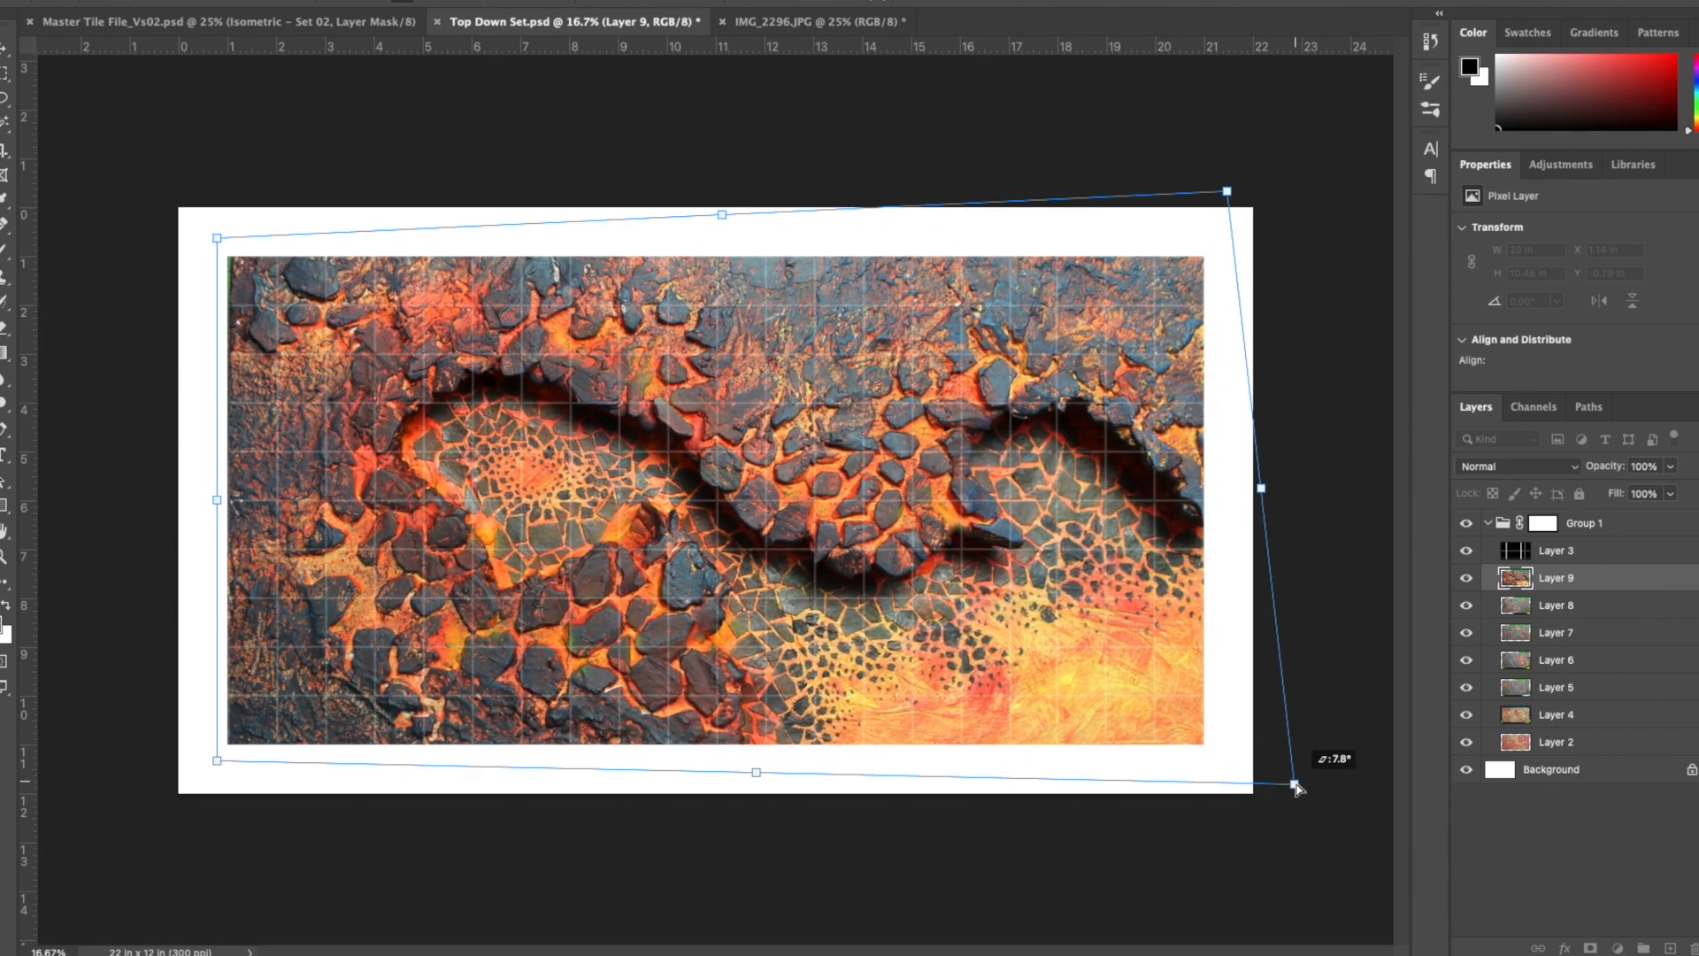
pyautogui.moveTo(231, 251); pyautogui.dragTo(227, 241)
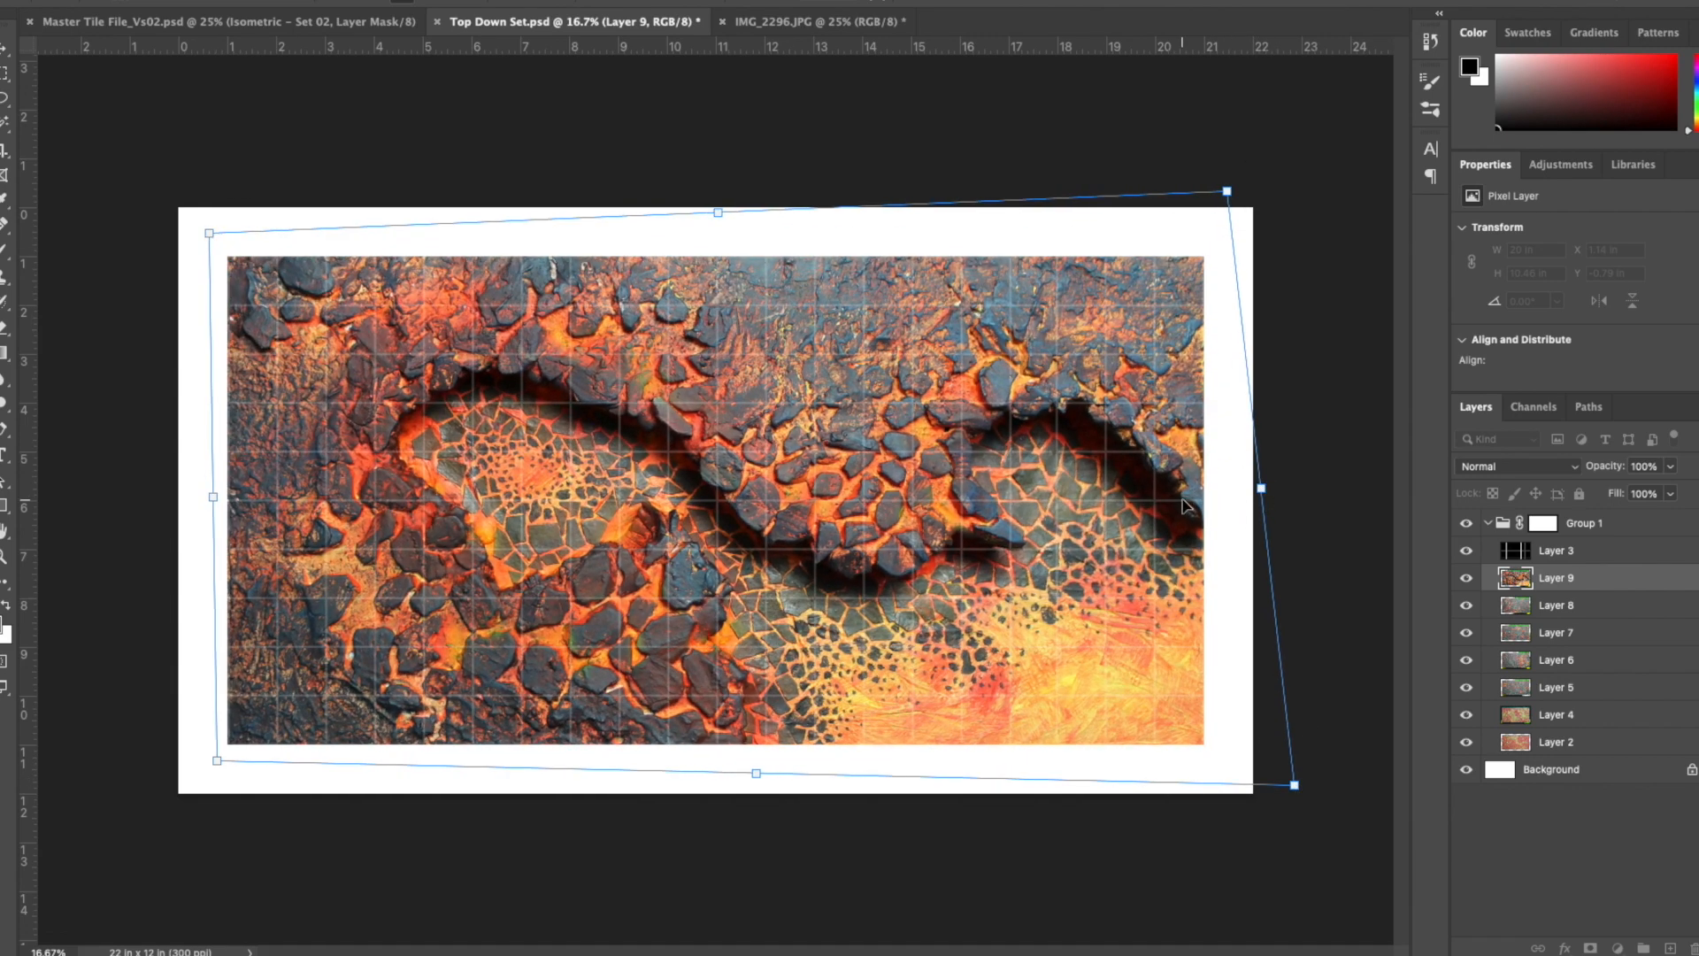
pyautogui.press('Return')
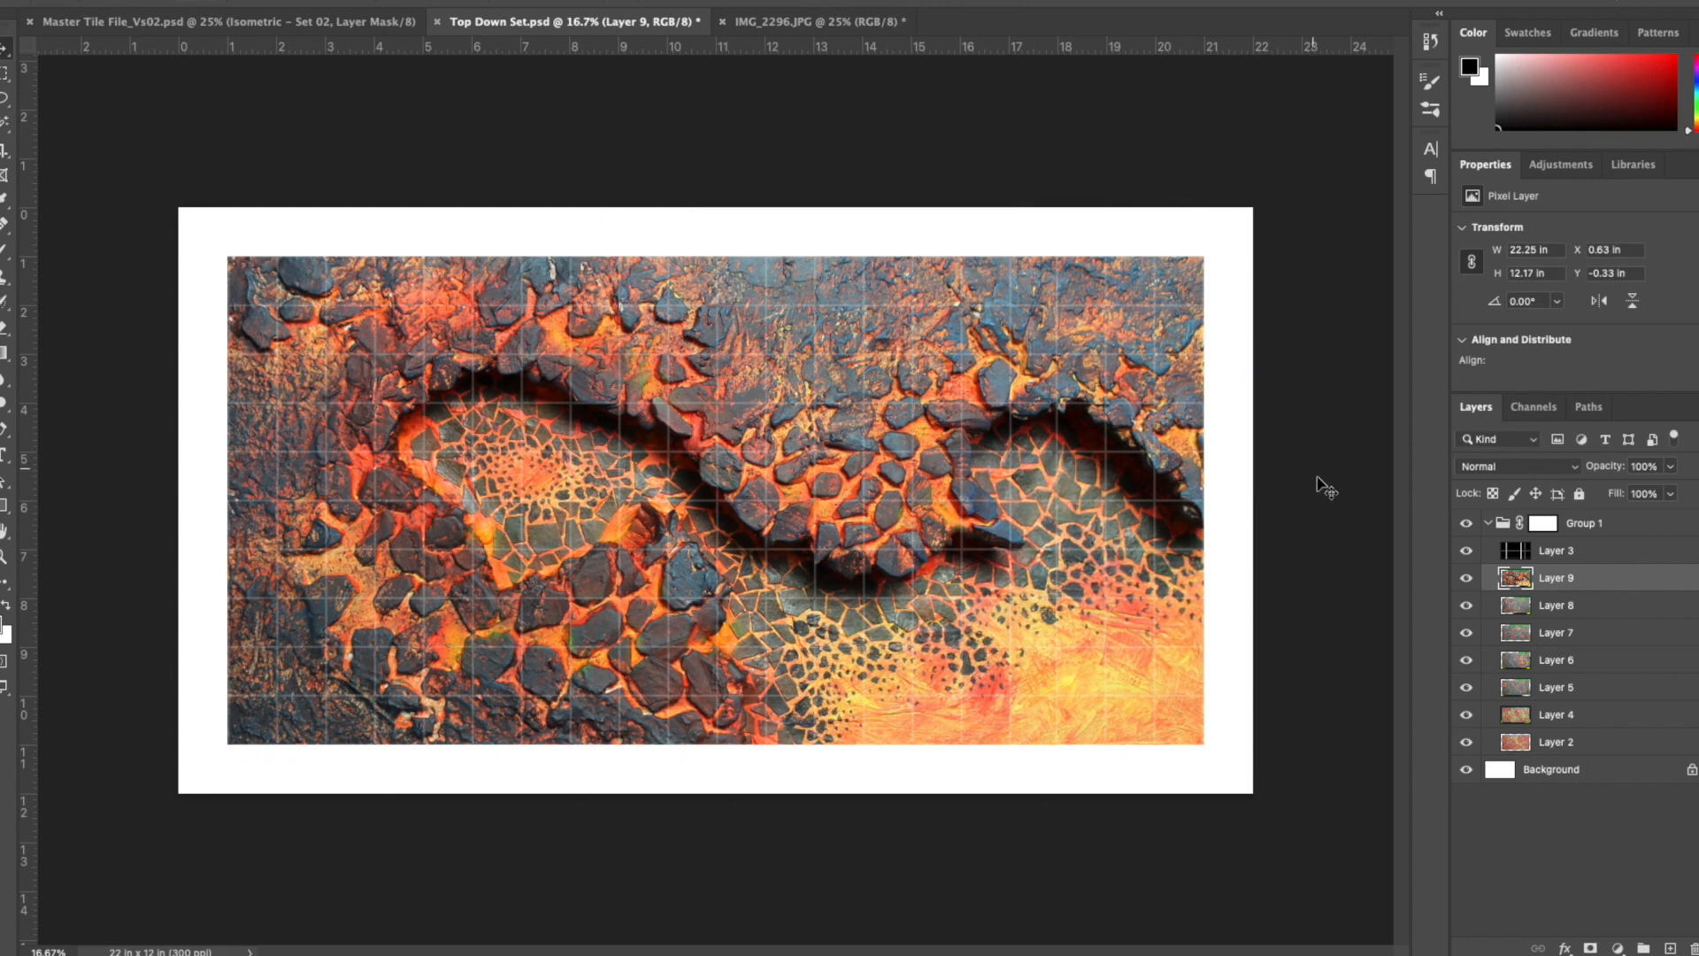
# - Add a new layer at the top of Group 1 and set the foreground color to green
pyautogui.click(1509, 528)
pyautogui.click(1670, 948)
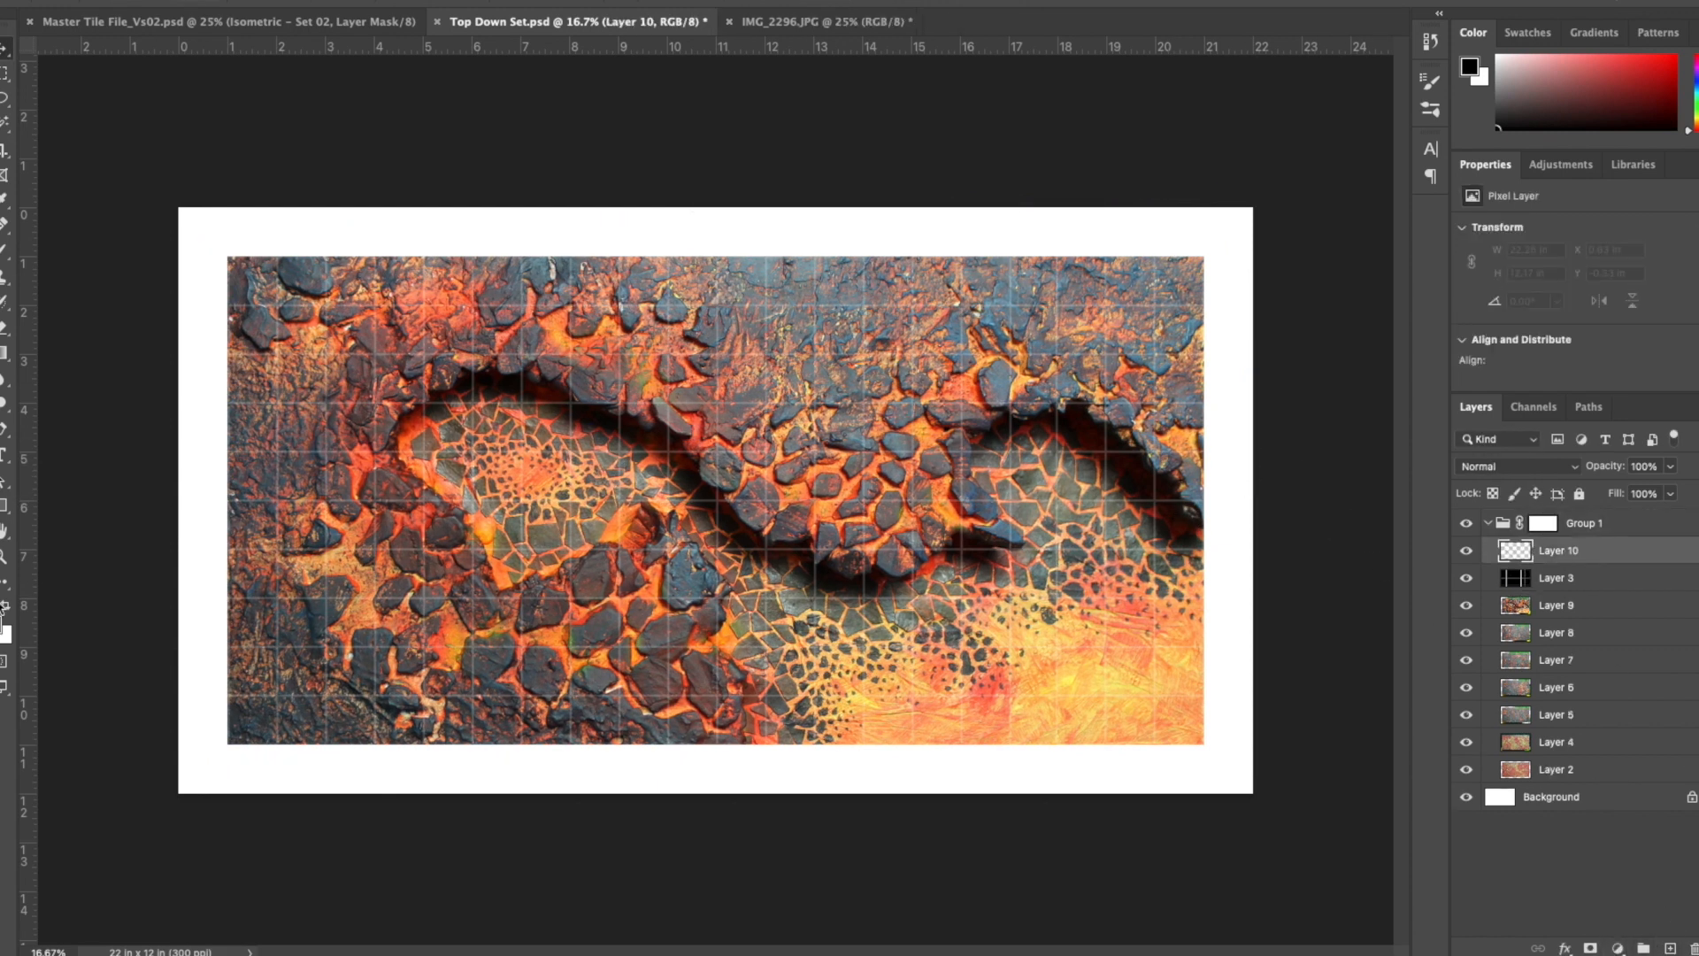
pyautogui.click(2, 625)
pyautogui.click(1131, 518)
pyautogui.click(1059, 437)
pyautogui.click(1303, 327)
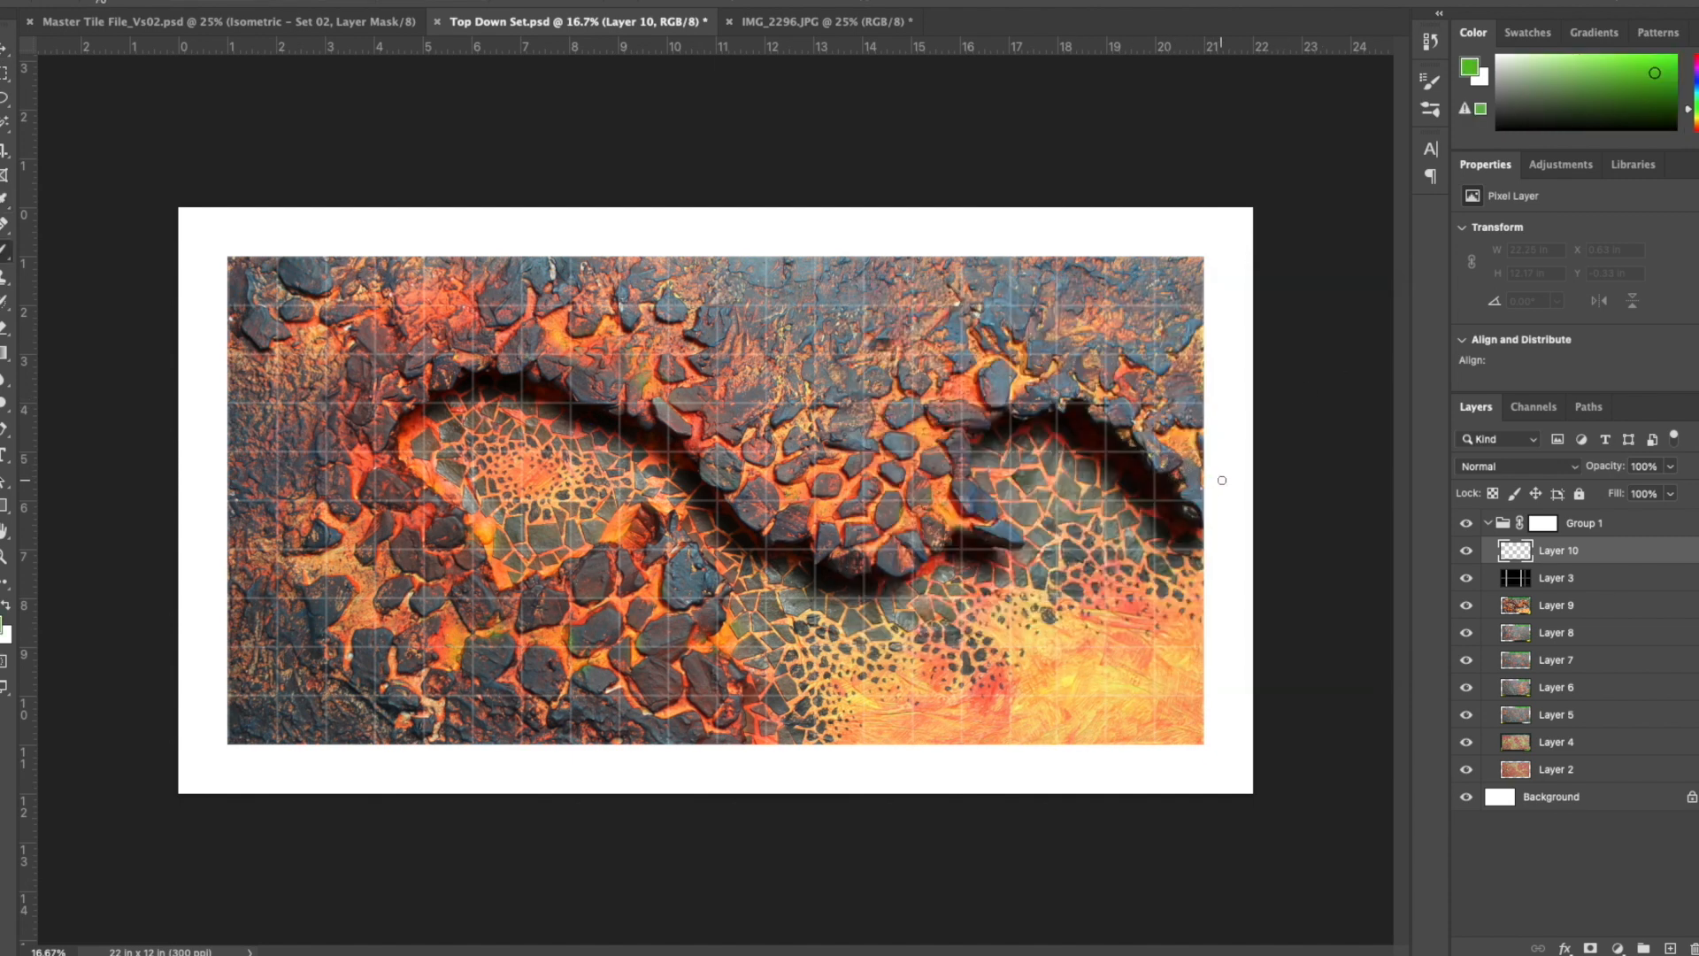
# - Move Layer 10 above Group 1 and brush straight green center guides over the tile area, about 21.2 in wide and 11.1 in high
pyautogui.click(1225, 500)
pyautogui.click(424, 5)
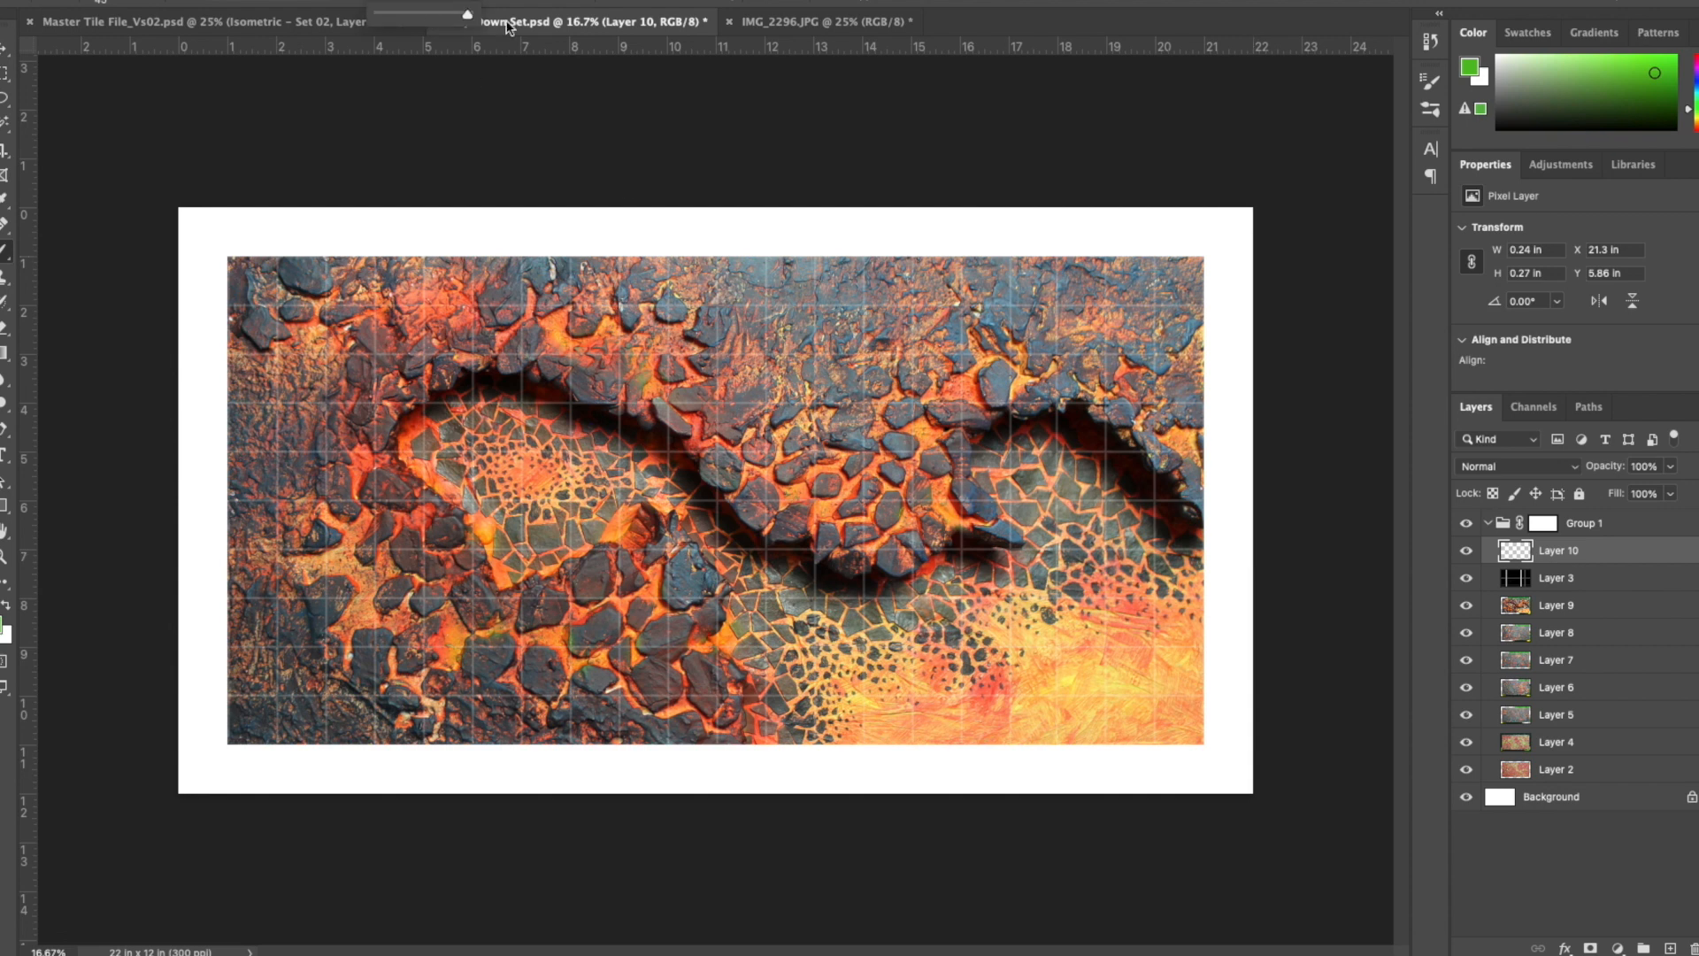
pyautogui.moveTo(1225, 557); pyautogui.dragTo(1238, 694)
pyautogui.moveTo(1526, 552)
pyautogui.mouseDown()
pyautogui.moveTo(1536, 513)
pyautogui.moveTo(1537, 546)
pyautogui.mouseUp()
pyautogui.keyDown('shift'); pyautogui.click(202, 501); pyautogui.keyUp('shift')
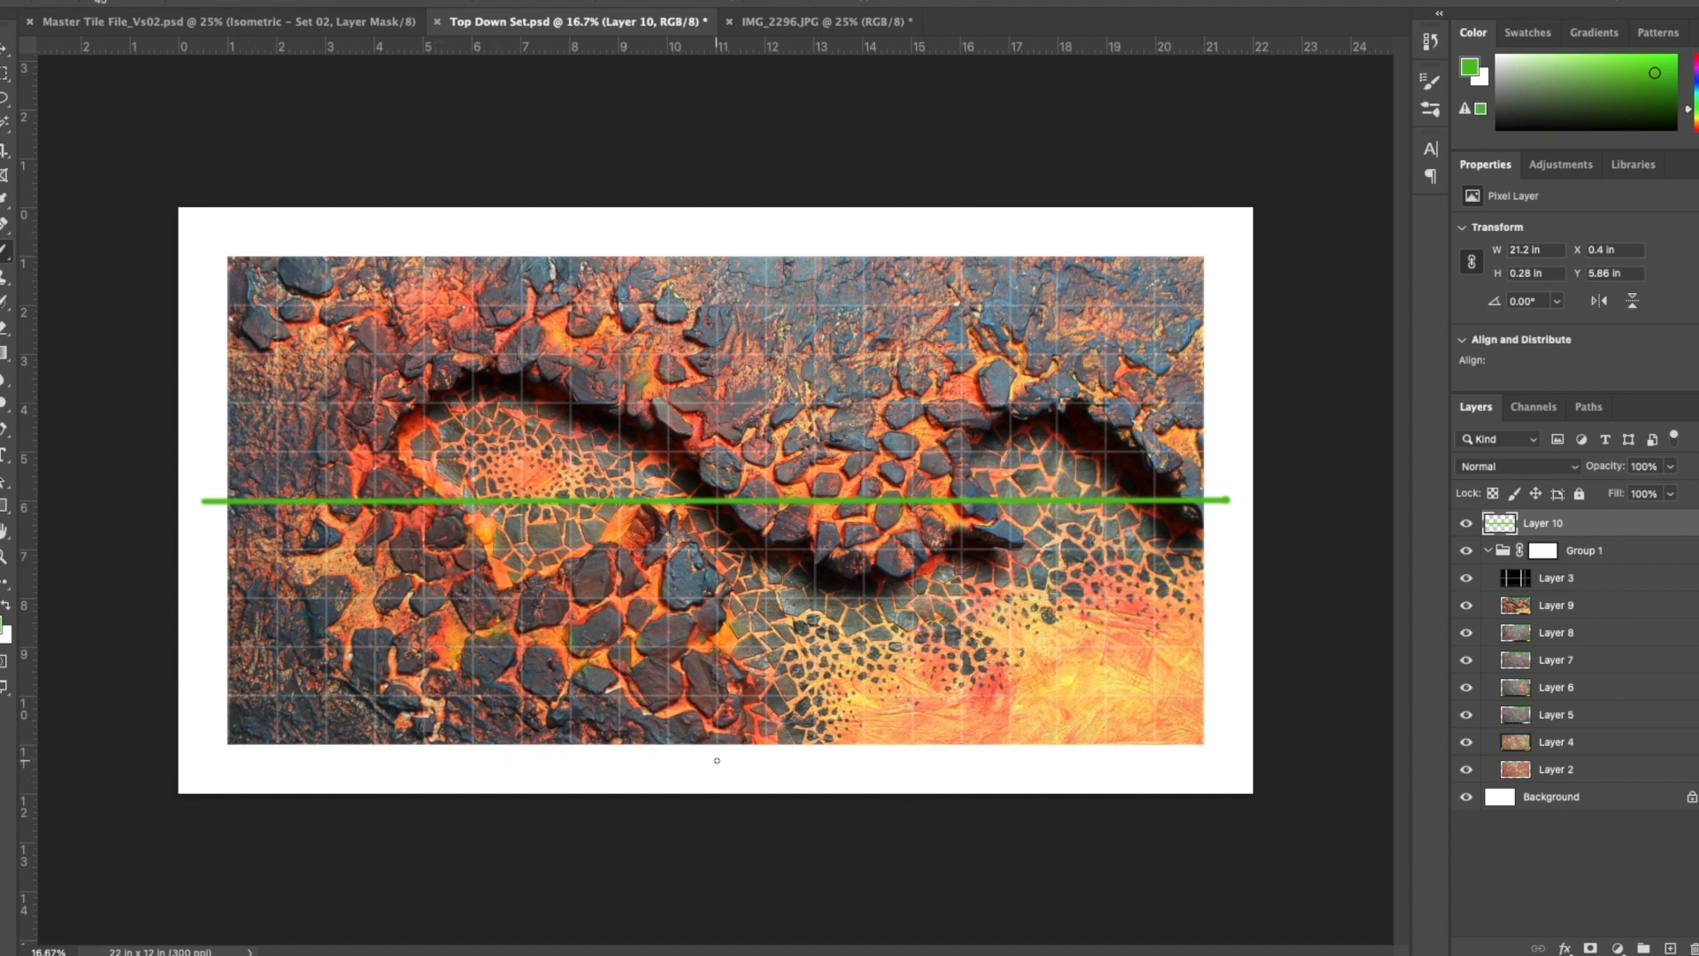
pyautogui.keyDown('shift'); pyautogui.click(720, 236); pyautogui.keyUp('shift')
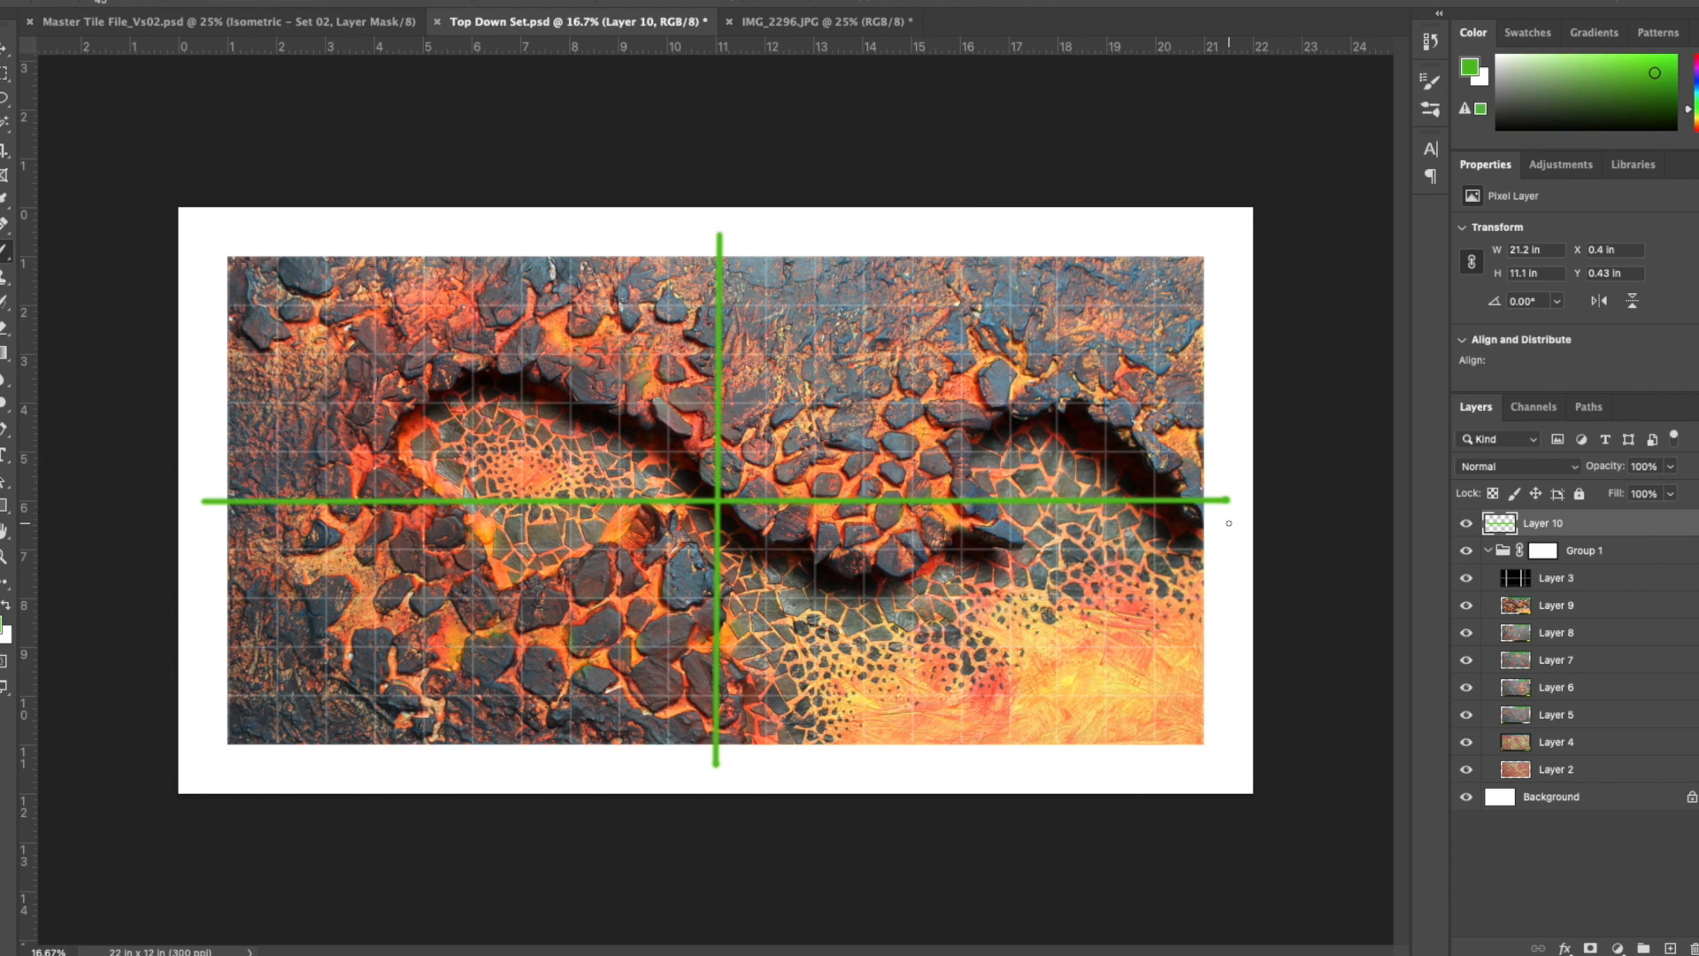
# - Lasso the lower-middle part of the lava board on Layer 9, about 6.2 × 6.4 in, and copy it to a new layer
pyautogui.click(1557, 606)
pyautogui.press('l')
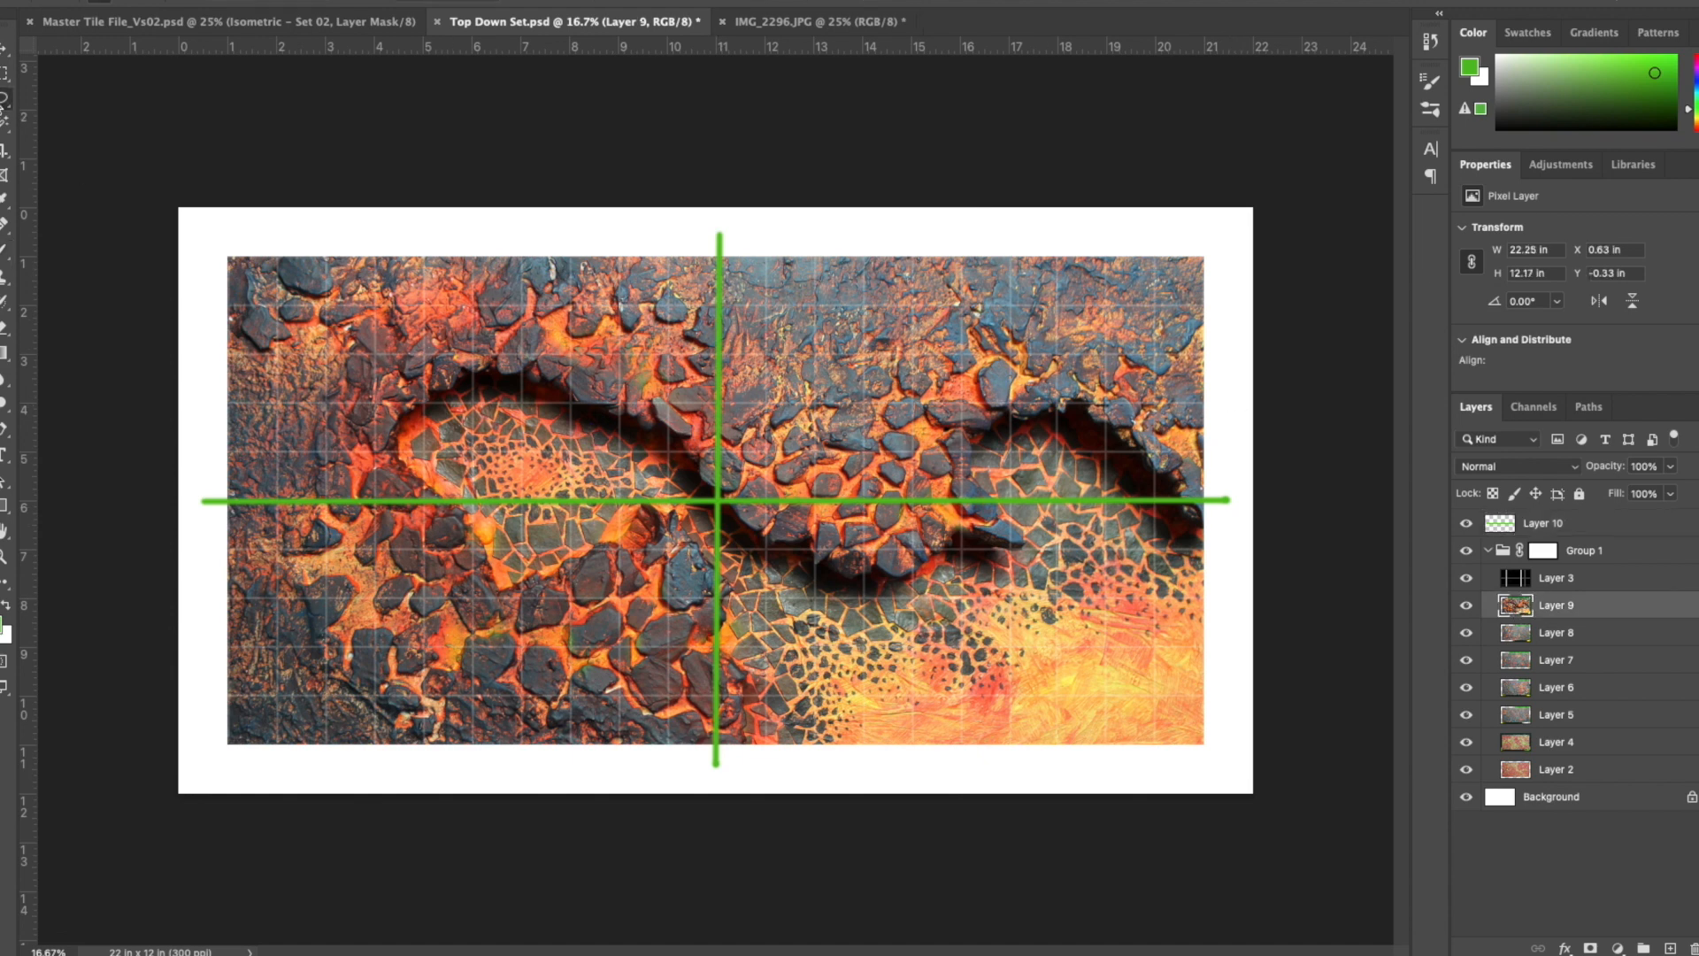
pyautogui.moveTo(784, 769)
pyautogui.mouseDown()
pyautogui.moveTo(772, 608)
pyautogui.moveTo(514, 542)
pyautogui.moveTo(779, 784)
pyautogui.moveTo(791, 770)
pyautogui.mouseUp()
pyautogui.hotkey('ctrl', 'j')
# - Warp the copied section on Layer 11 so its lower rock edge meets the vertical green center line
pyautogui.hotkey('ctrl', 't')
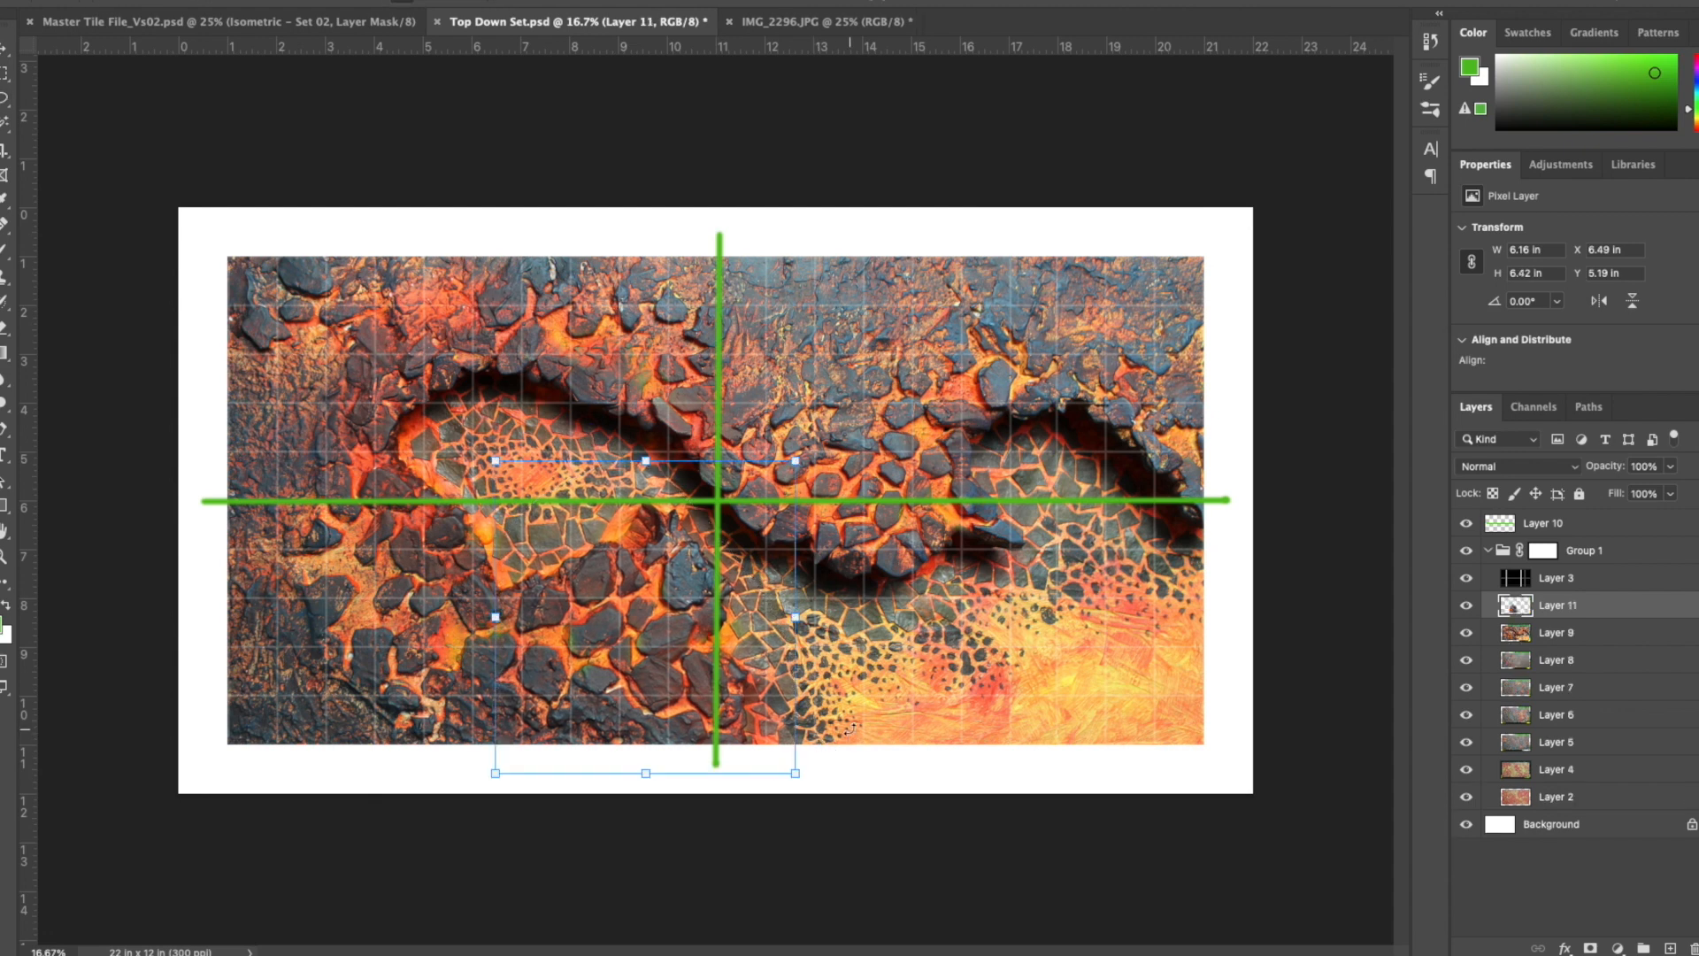
pyautogui.rightClick(796, 777)
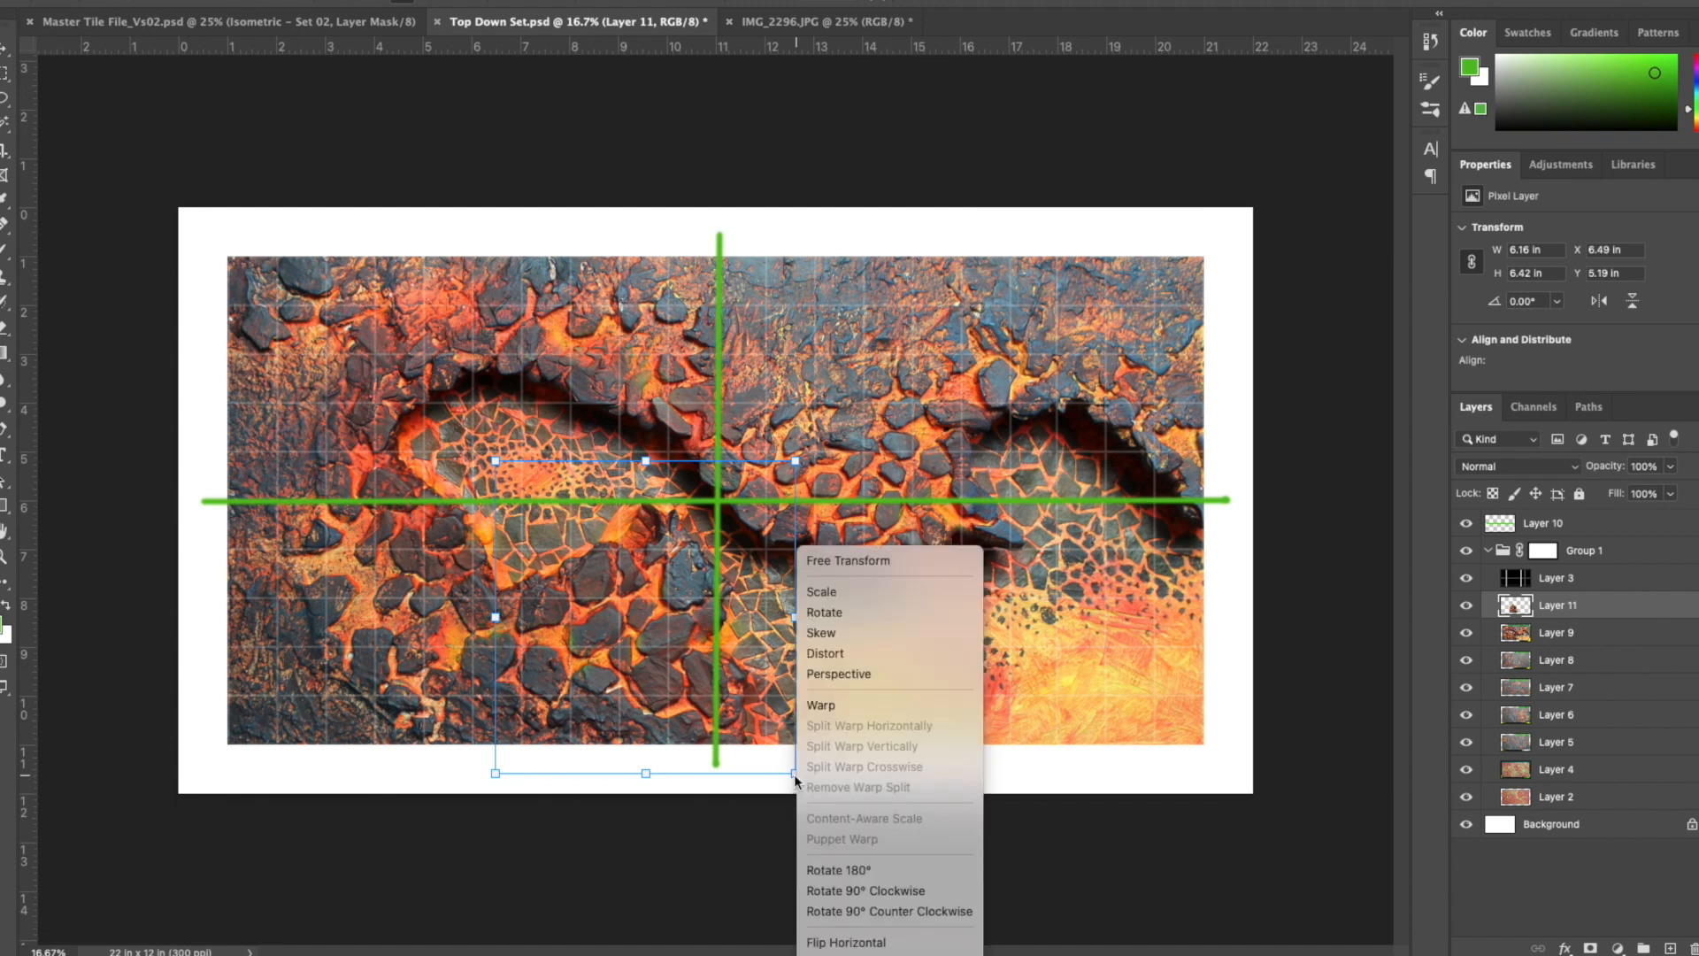
pyautogui.click(846, 709)
pyautogui.moveTo(737, 719); pyautogui.dragTo(717, 721)
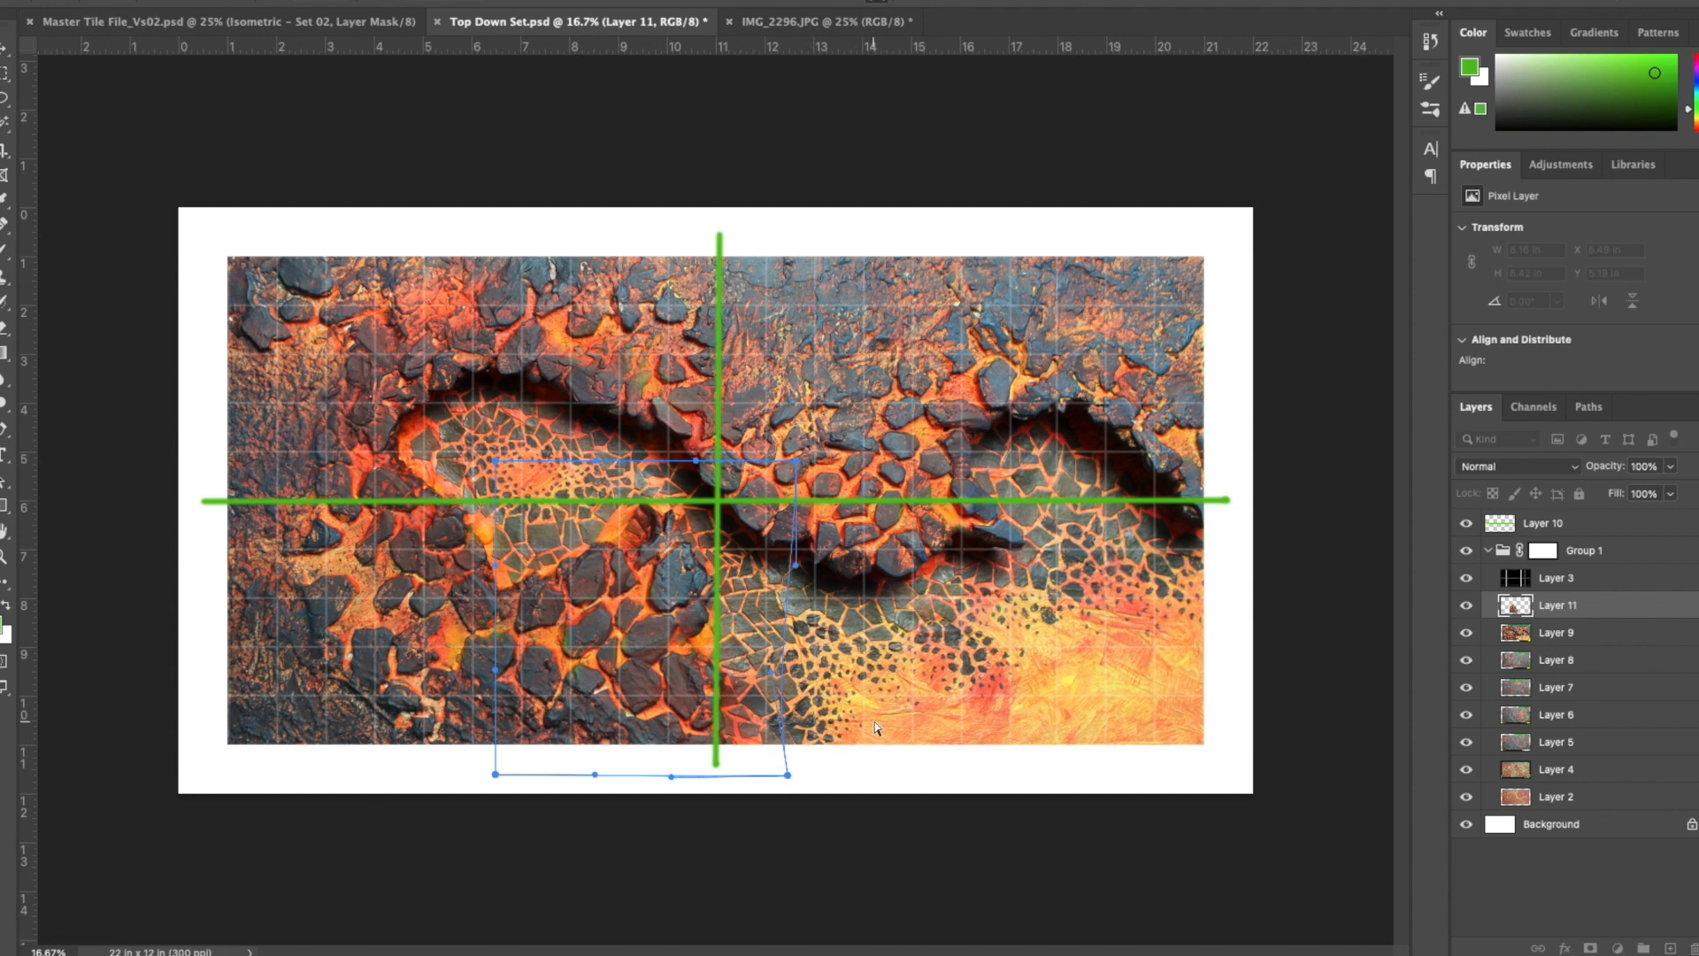
pyautogui.press('Return')
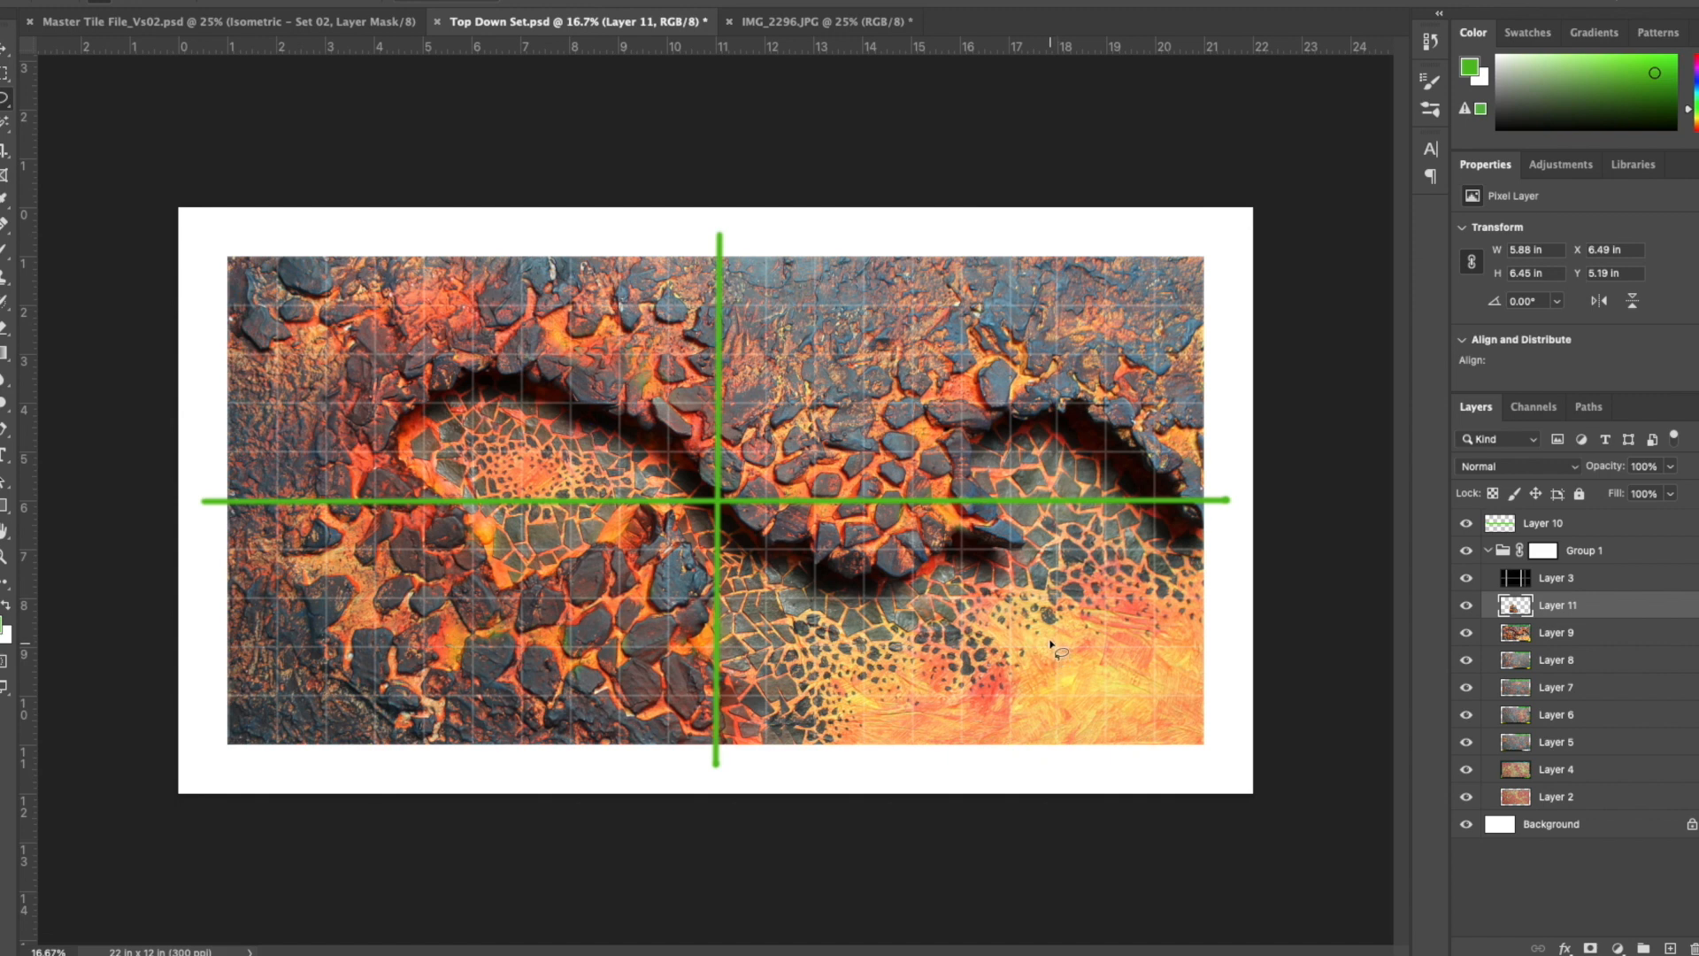
# - Hide the green guides on Layer 10 and merge the warped Layer 11 into Layer 9
pyautogui.click(1472, 525)
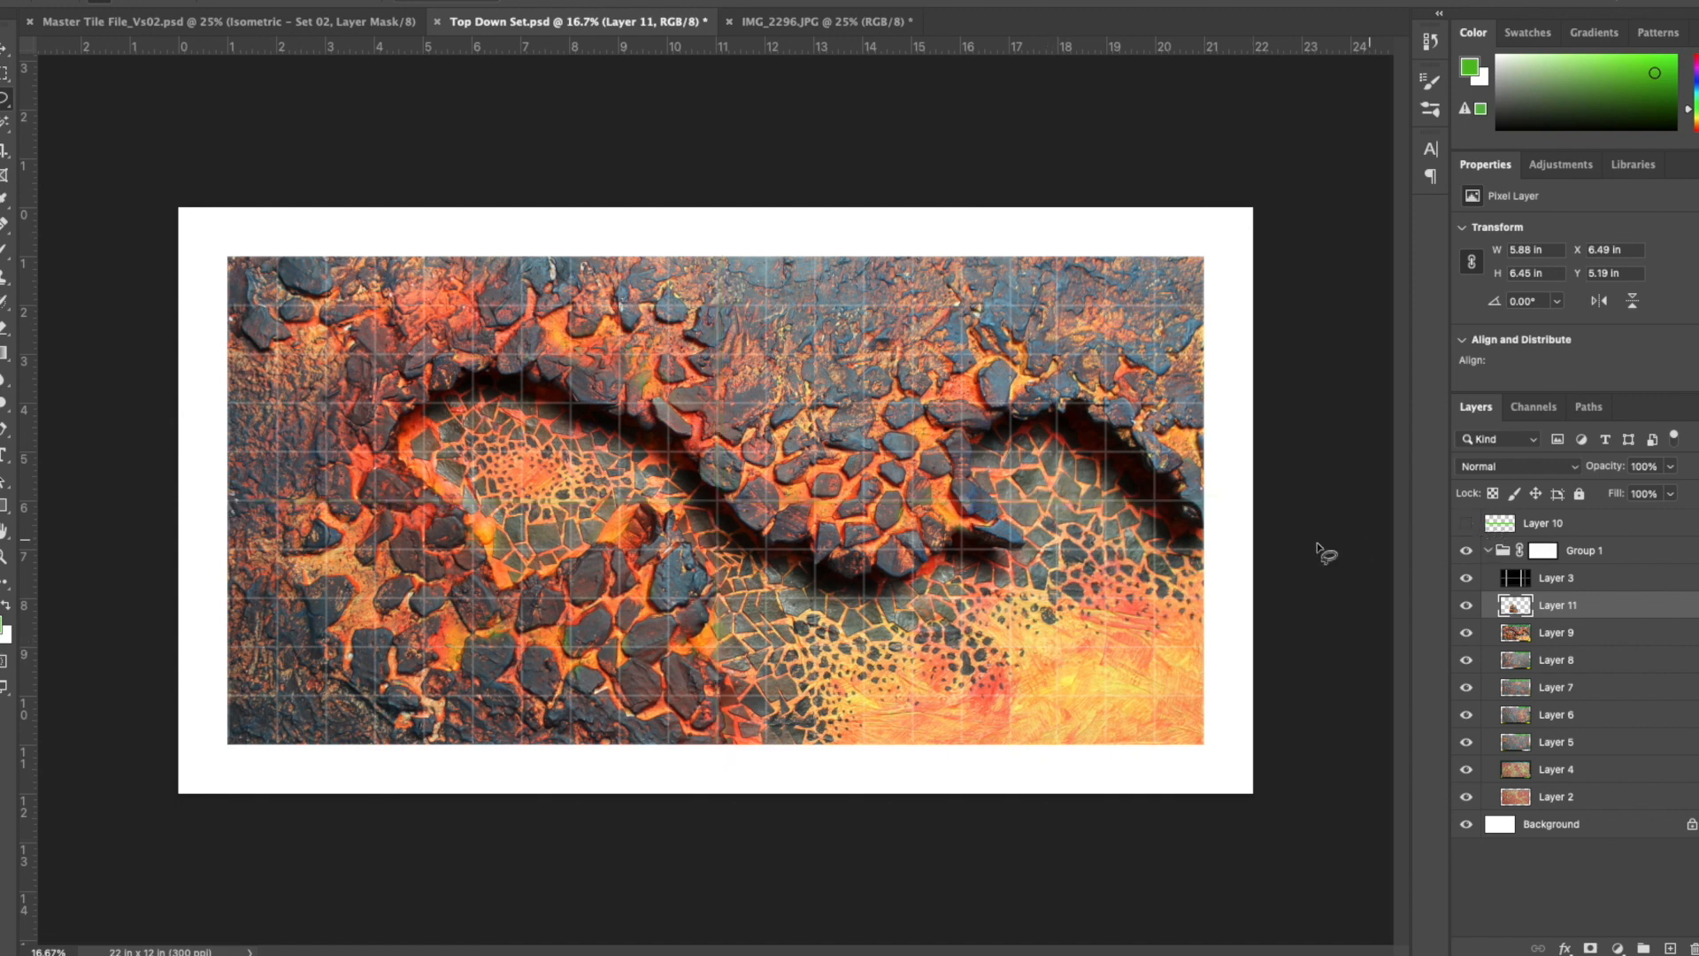
pyautogui.click(763, 725)
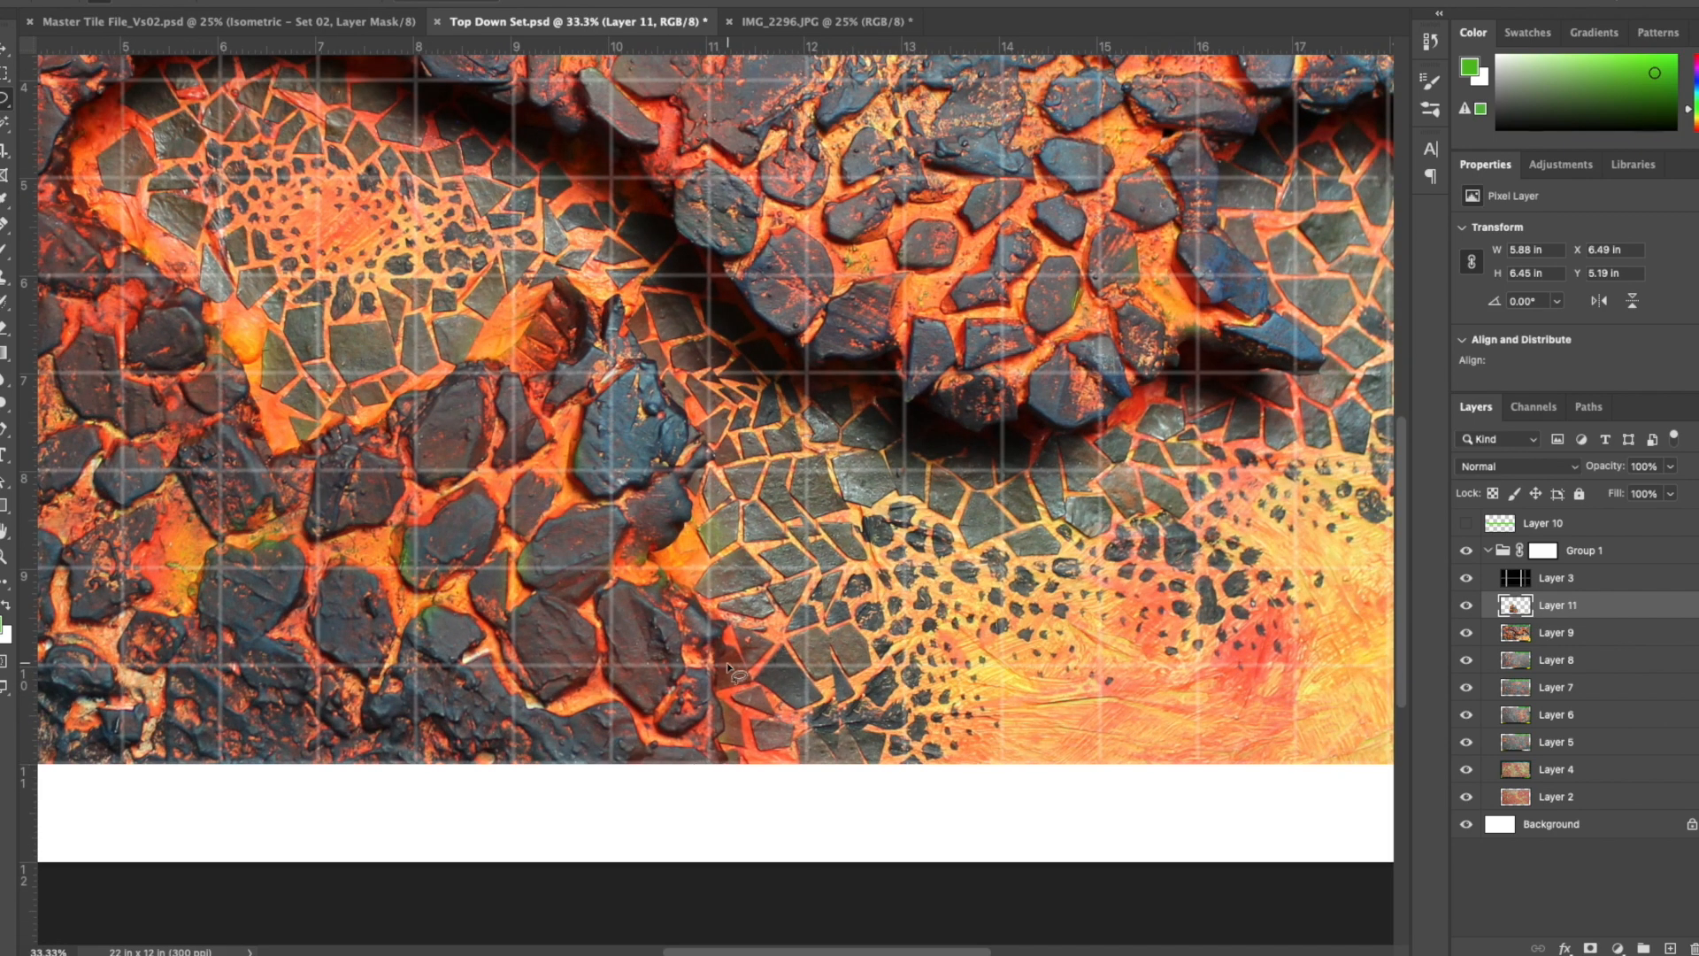
pyautogui.hscroll(10, 986, 522)
pyautogui.scroll(4, 987, 522)
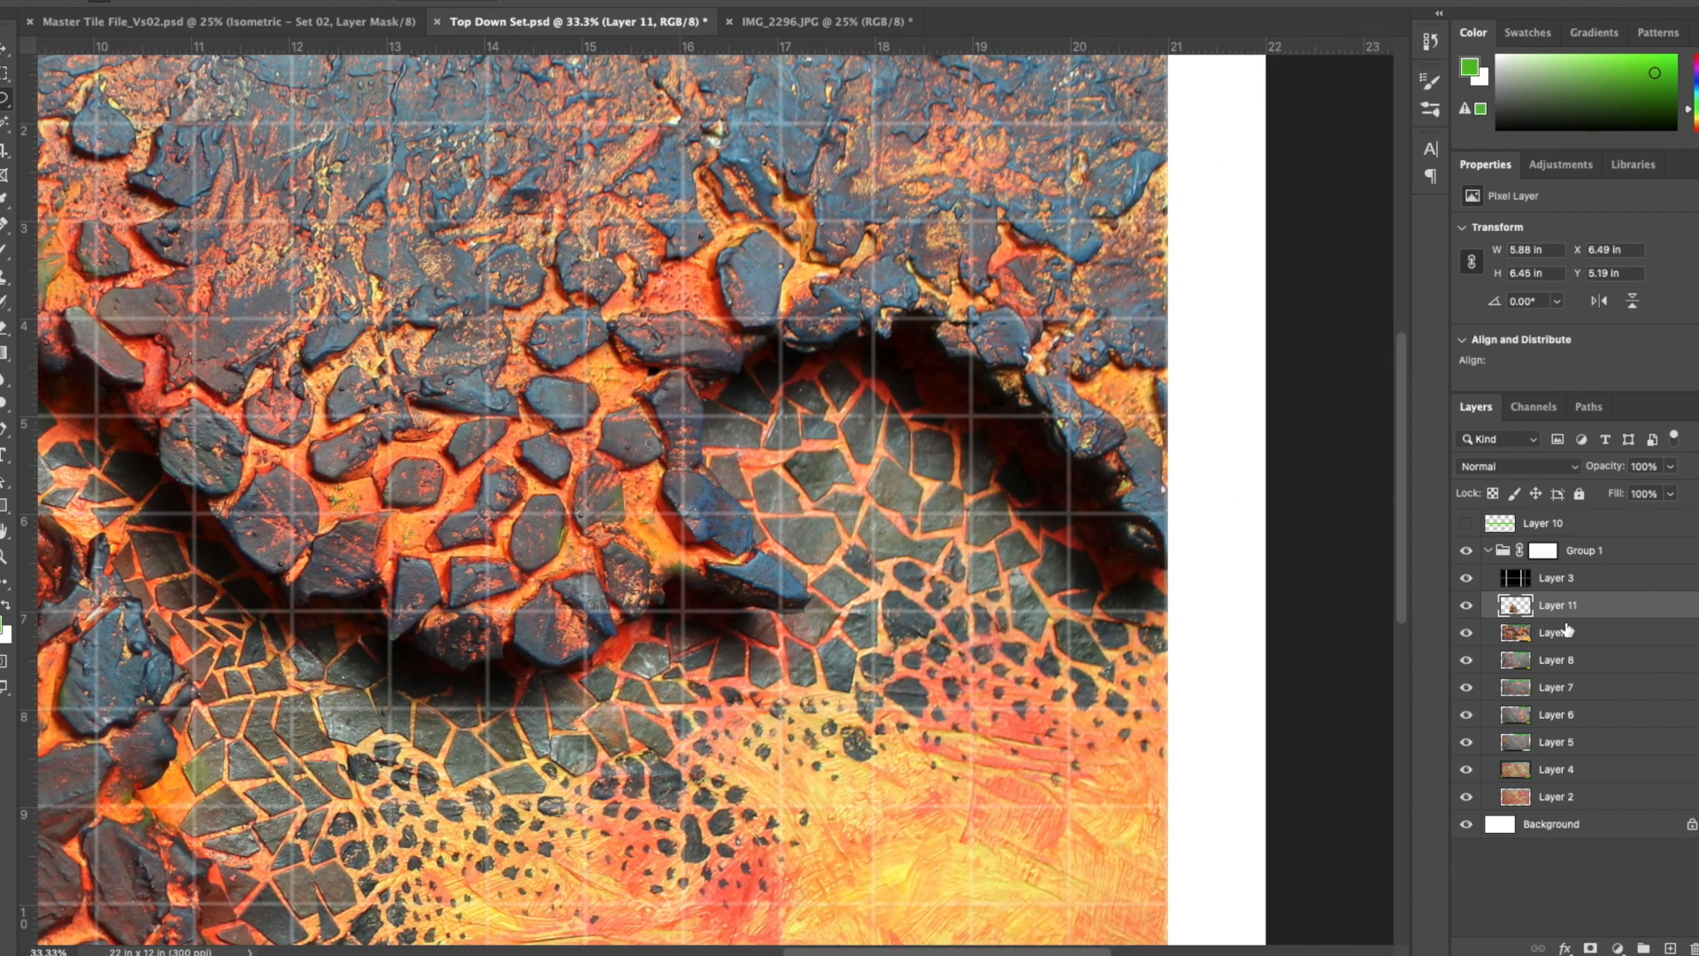
pyautogui.press('BackSpace')
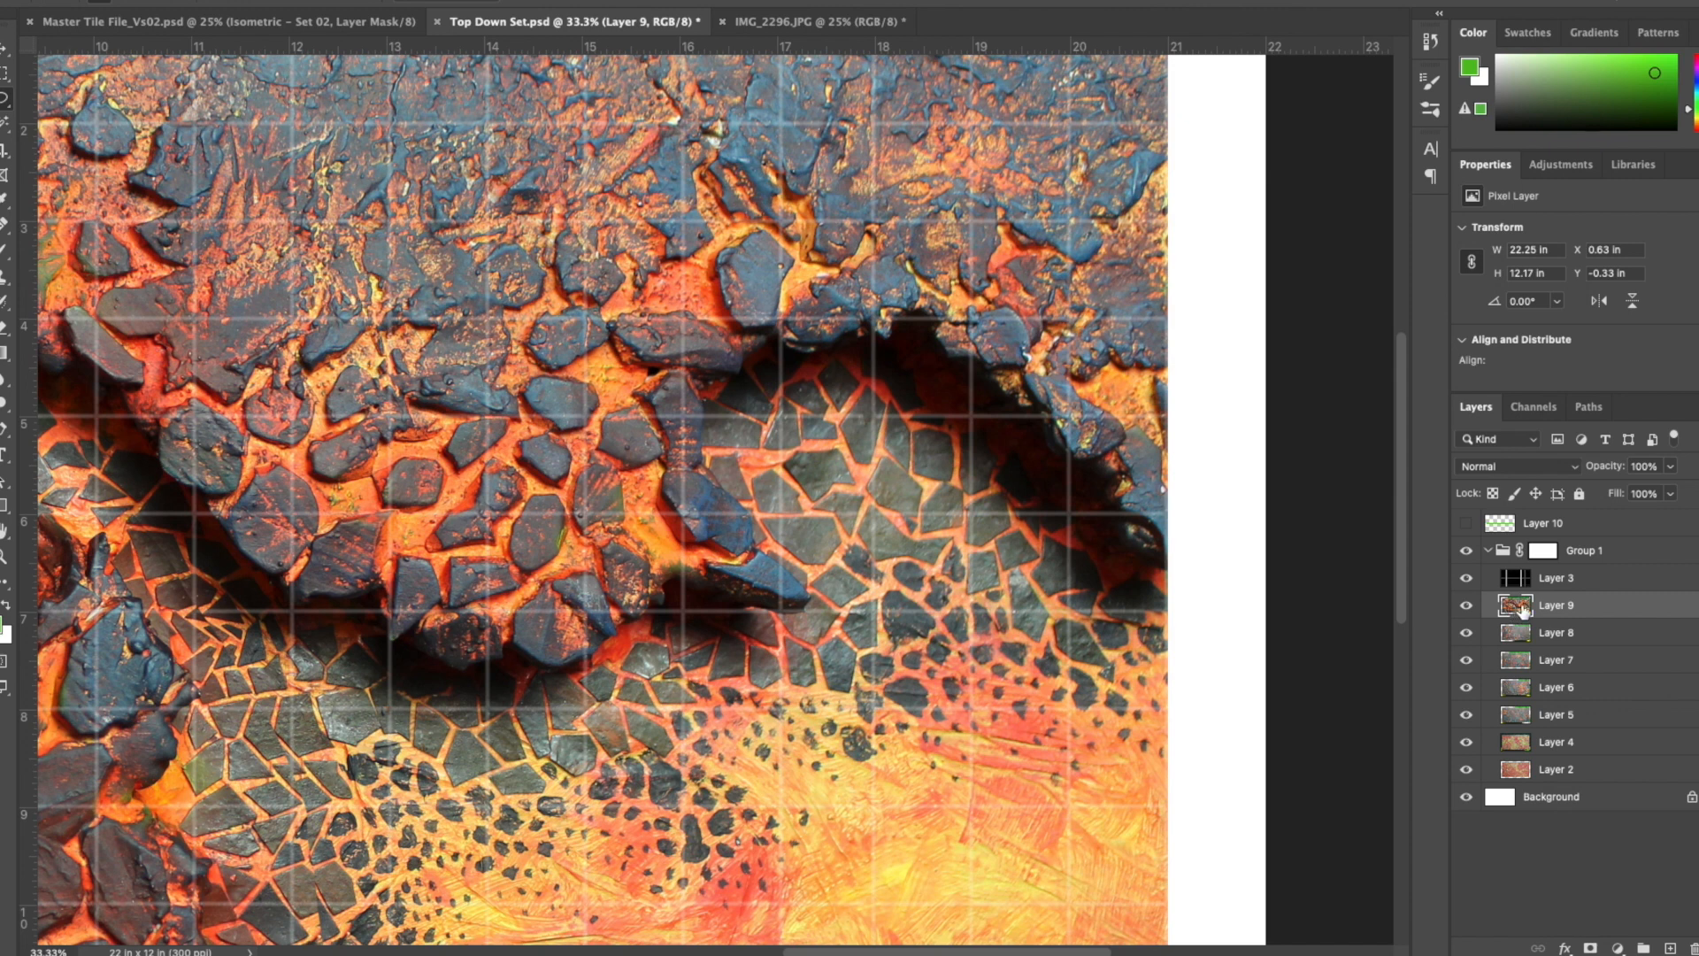
# - Warp a copied section of the cliff, about 4 × 5.1 in, upward at the board's right edge and merge it into Layer 9
pyautogui.moveTo(1231, 337)
pyautogui.mouseDown()
pyautogui.moveTo(1193, 281)
pyautogui.moveTo(965, 292)
pyautogui.moveTo(857, 453)
pyautogui.moveTo(896, 595)
pyautogui.moveTo(1016, 722)
pyautogui.moveTo(1169, 744)
pyautogui.moveTo(1234, 536)
pyautogui.moveTo(1252, 354)
pyautogui.mouseUp()
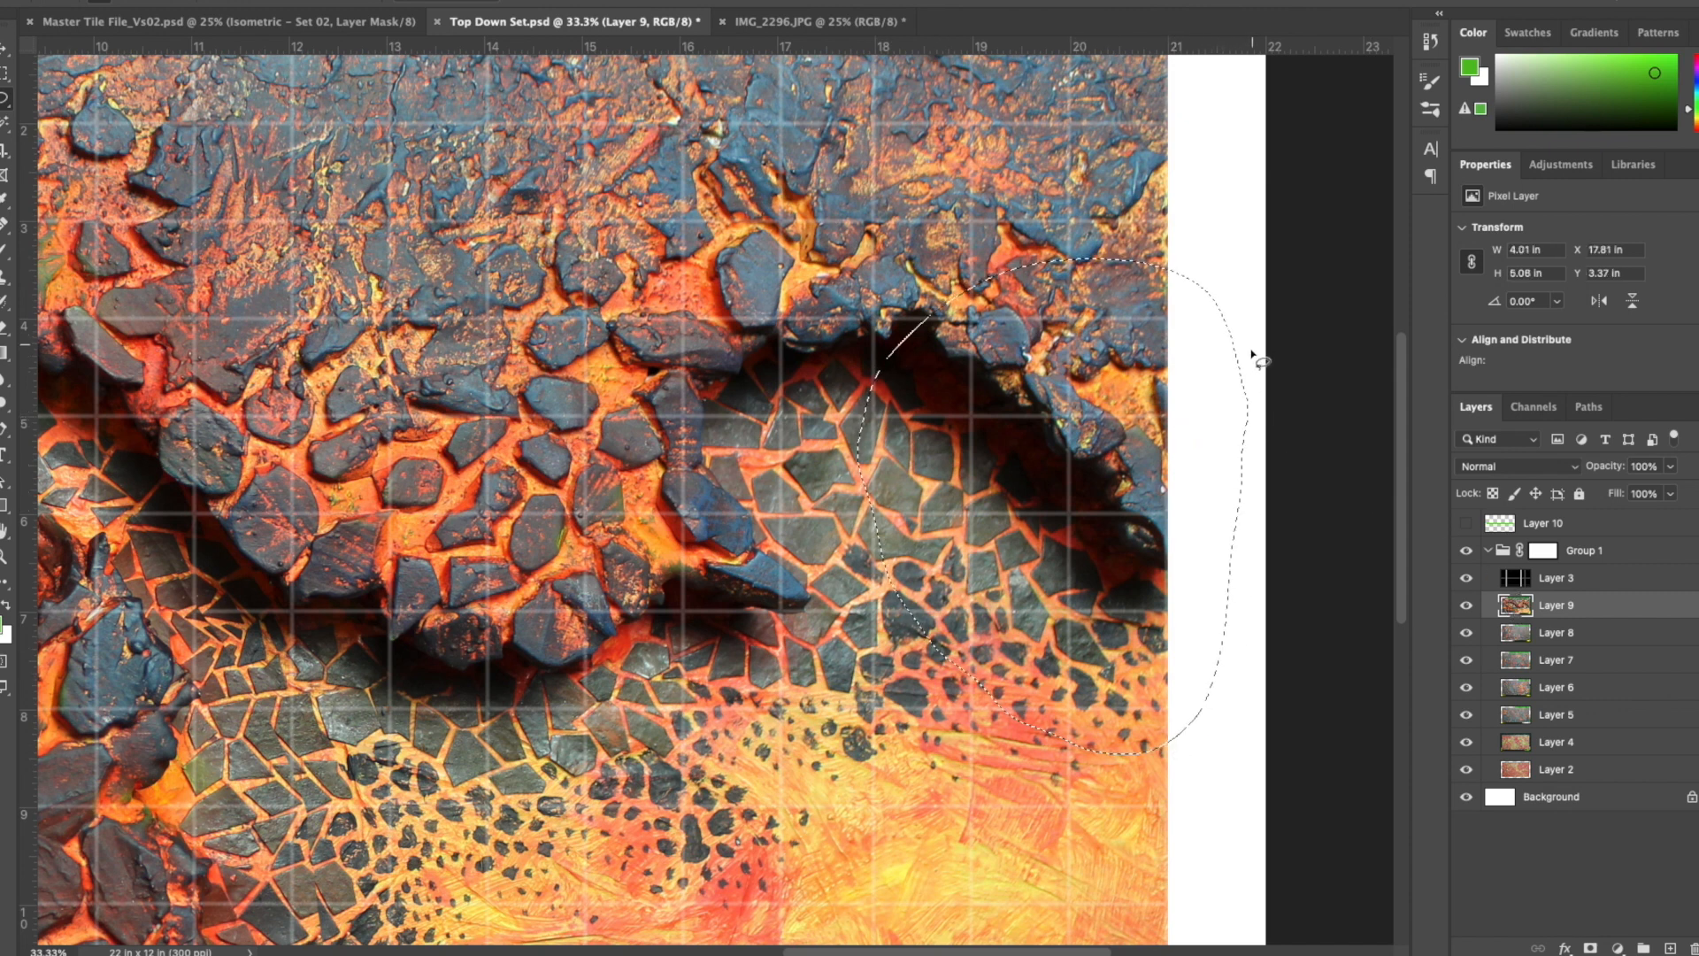
pyautogui.press('super+j')
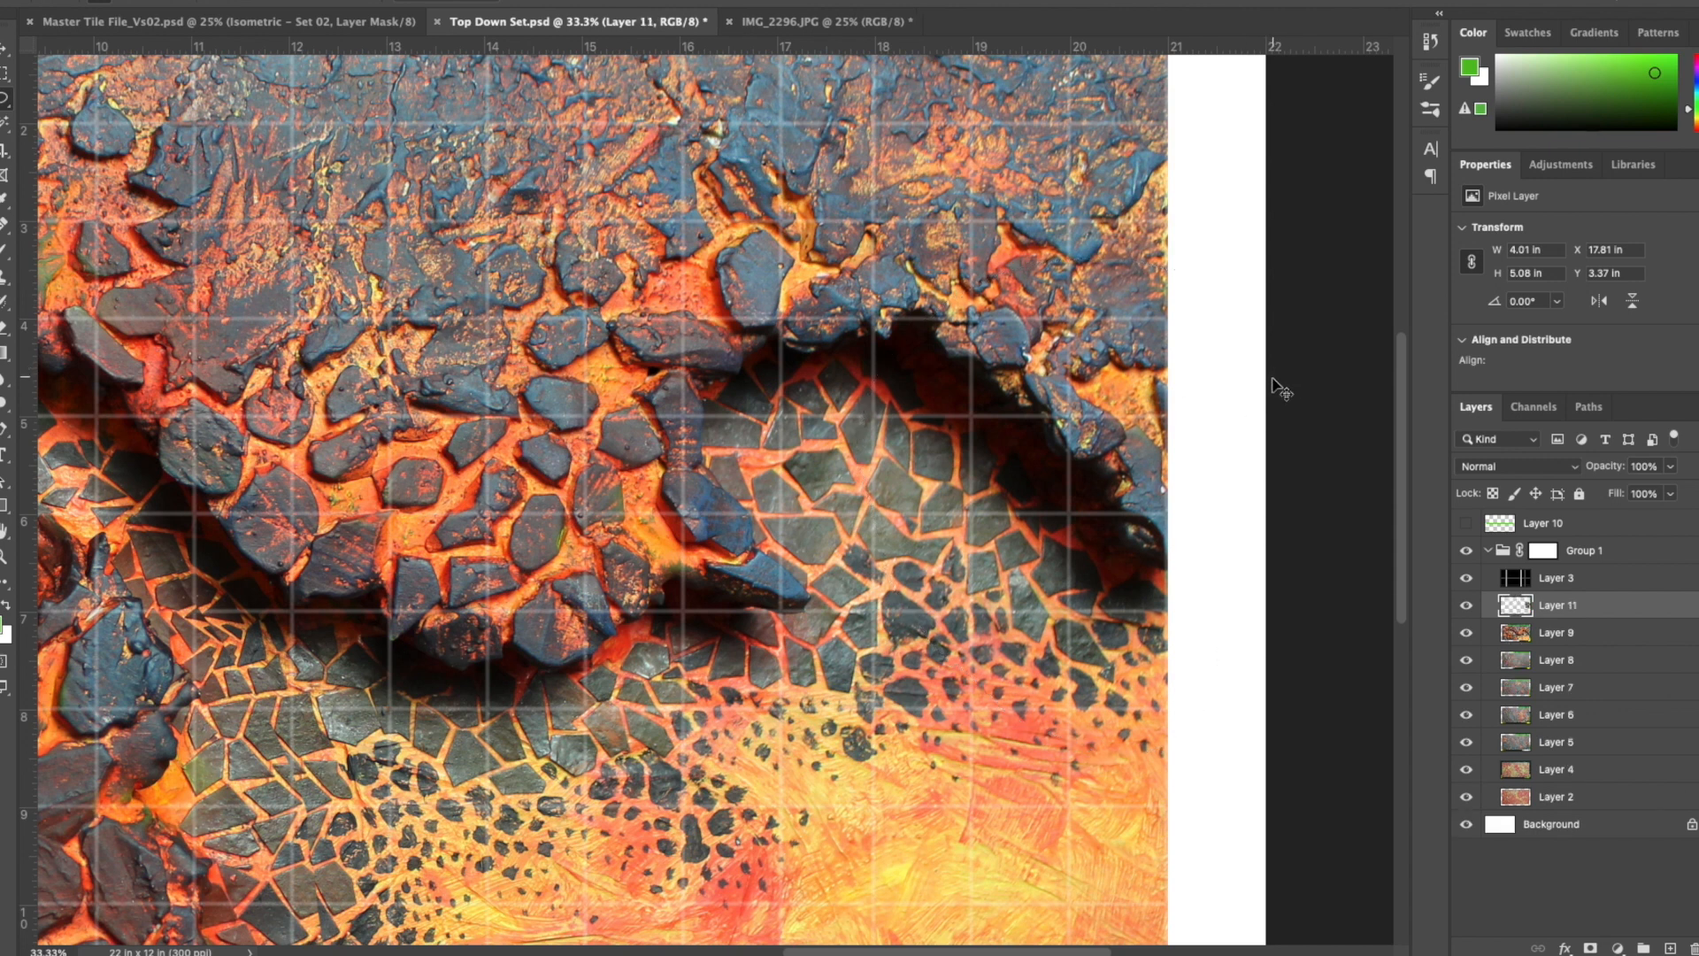
pyautogui.press('super+t')
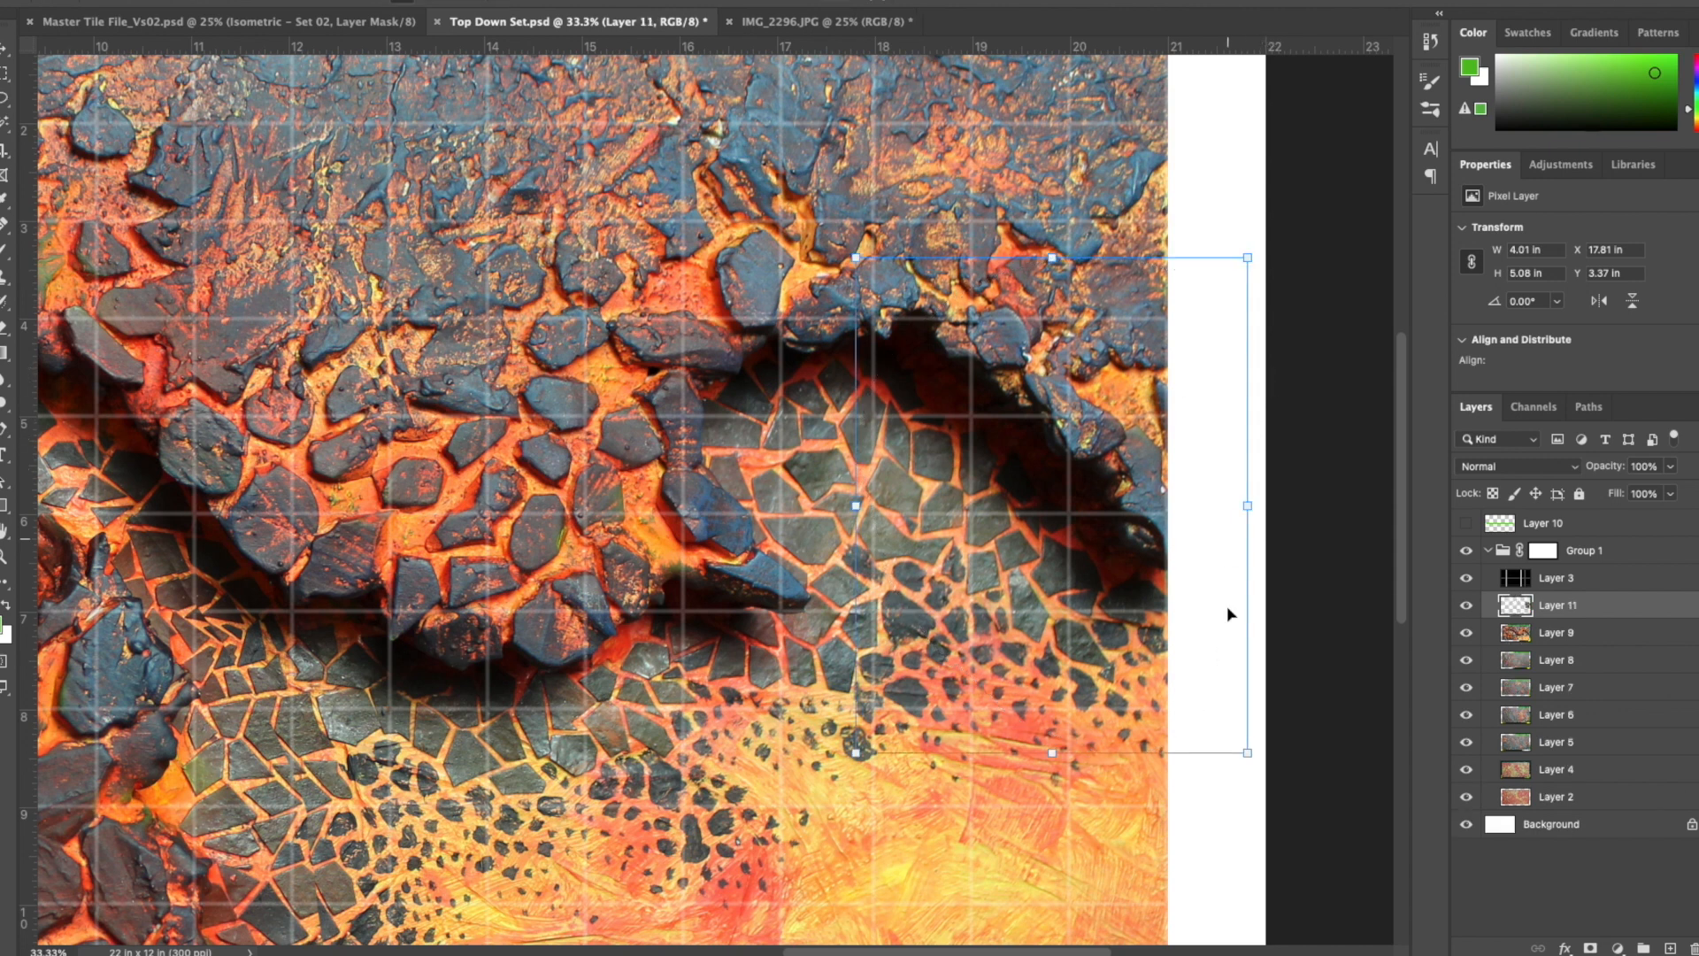
pyautogui.rightClick(1250, 752)
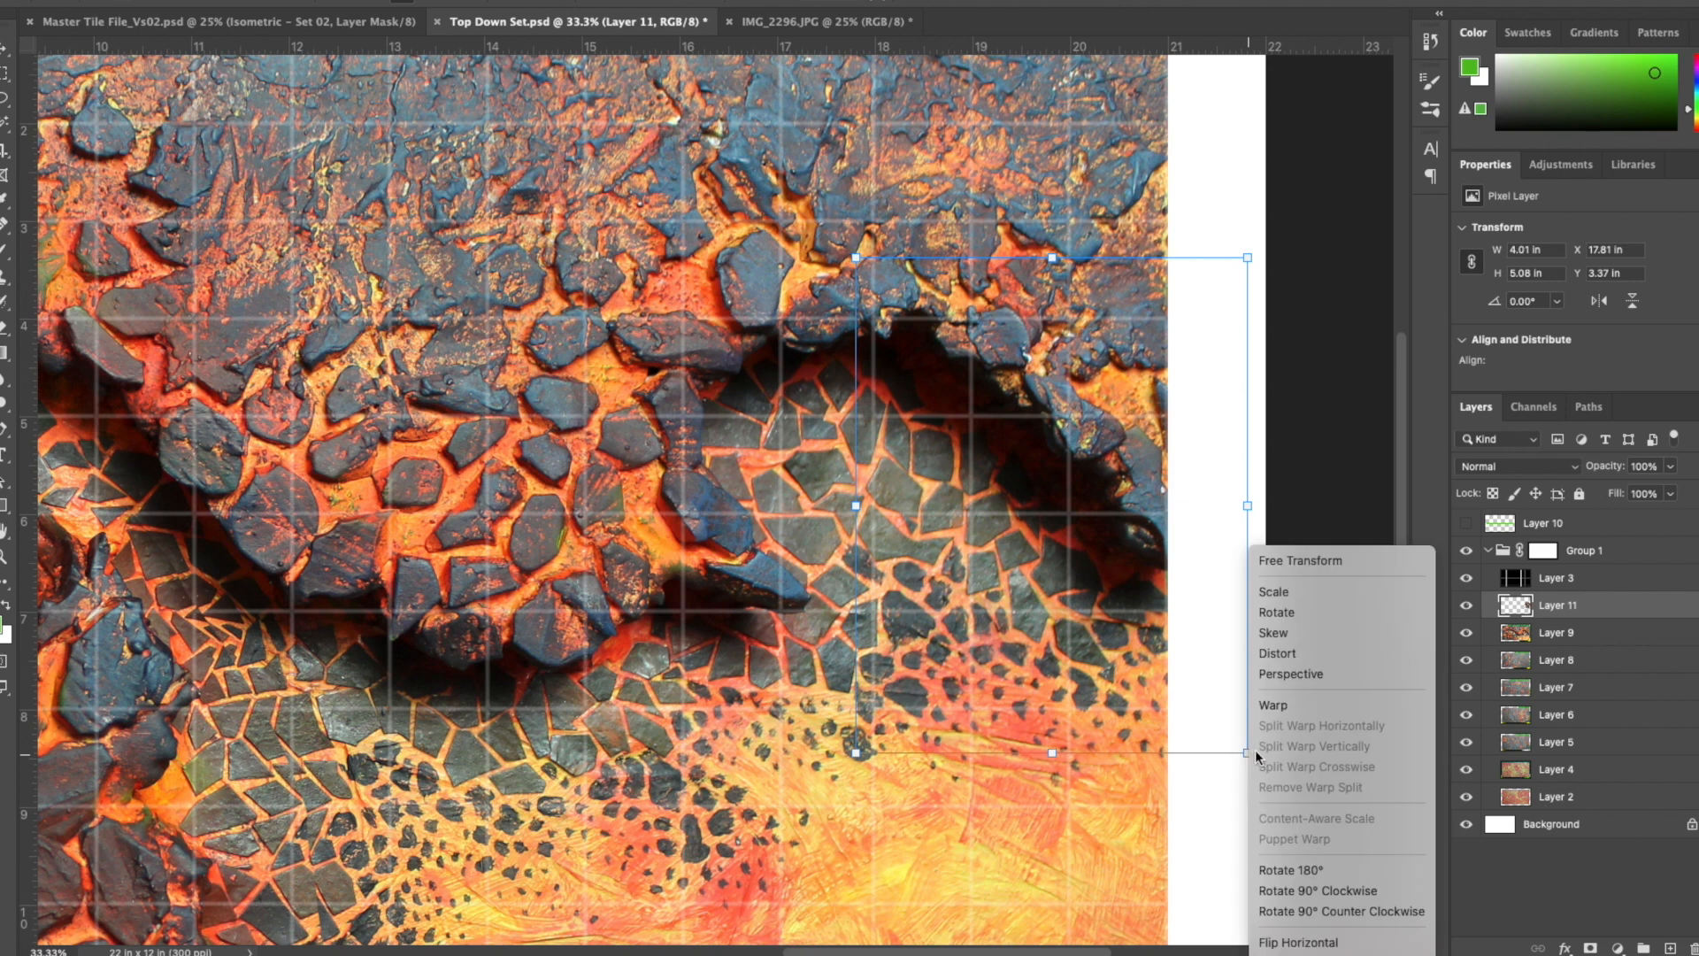
pyautogui.click(1284, 700)
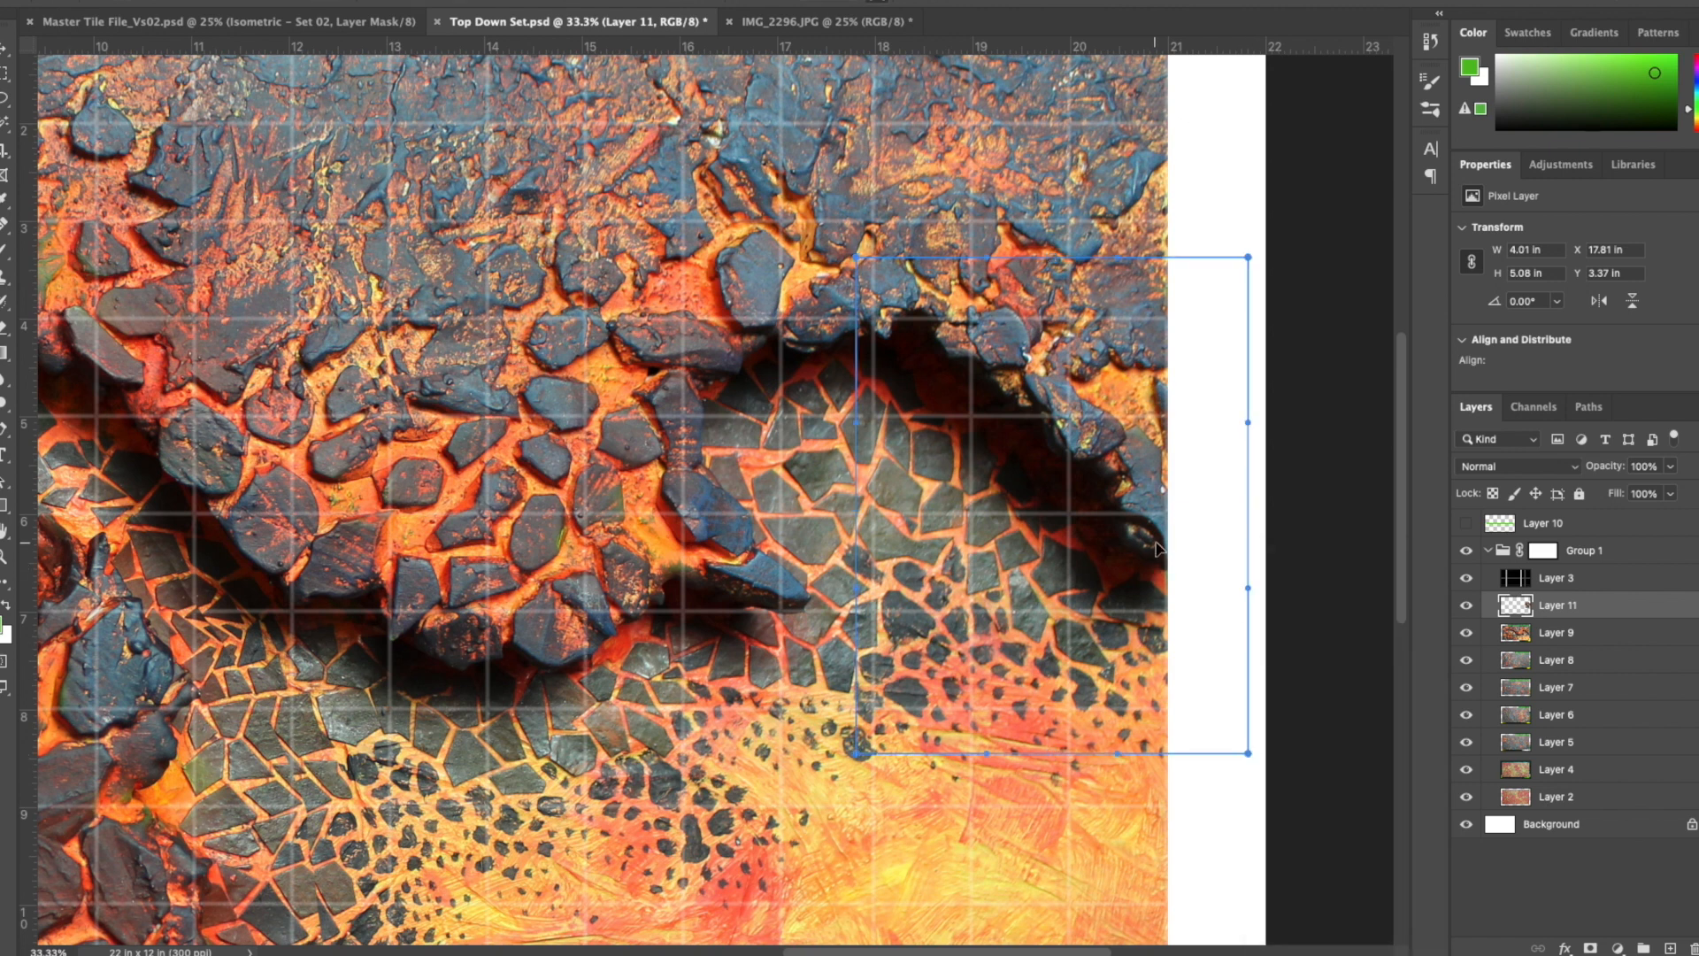
pyautogui.moveTo(1159, 543); pyautogui.dragTo(1176, 517)
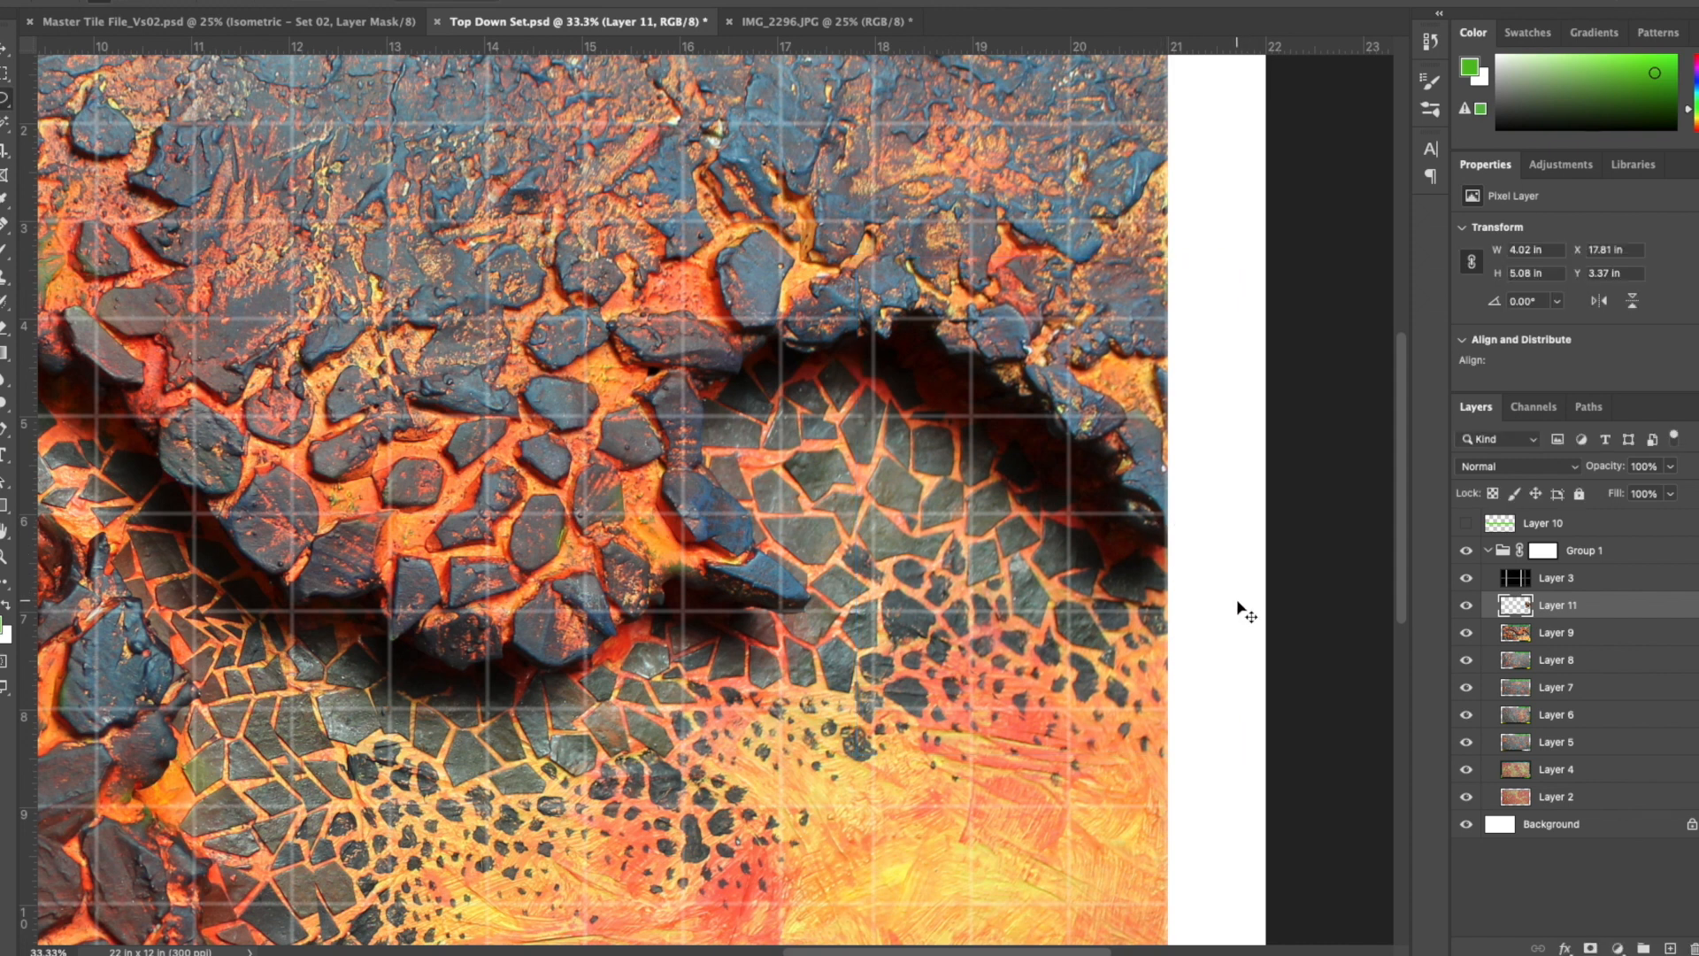
pyautogui.hotkey('ctrl', 'e')
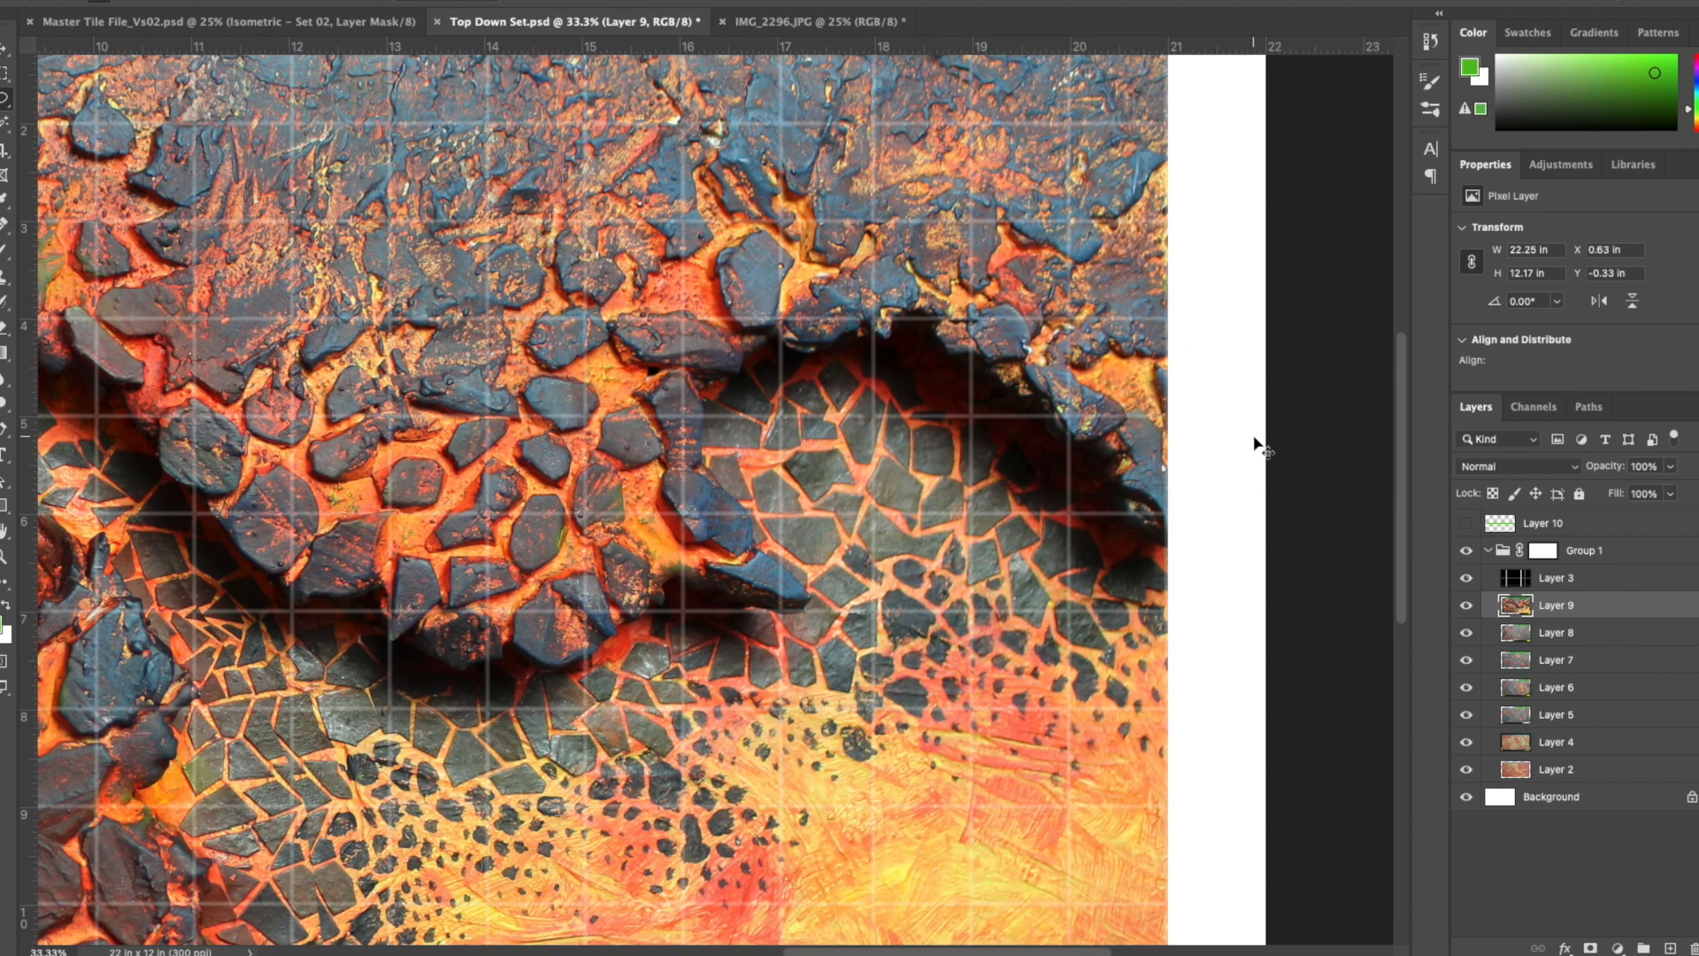
pyautogui.hotkey('ctrl', '0')
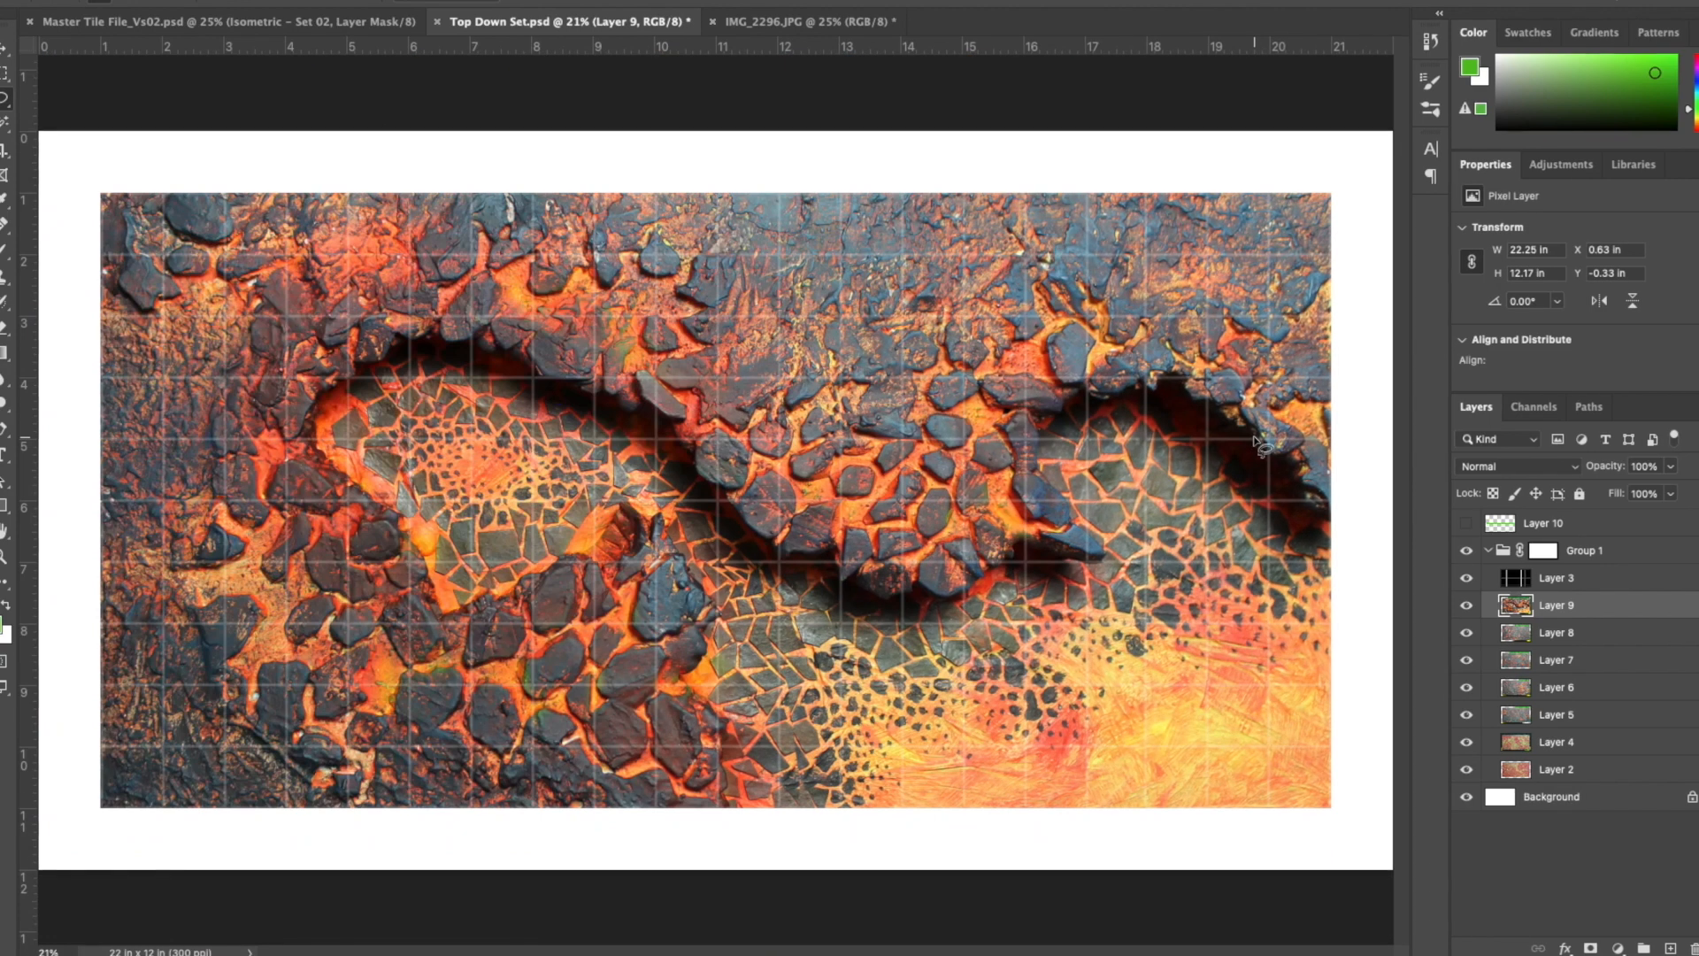
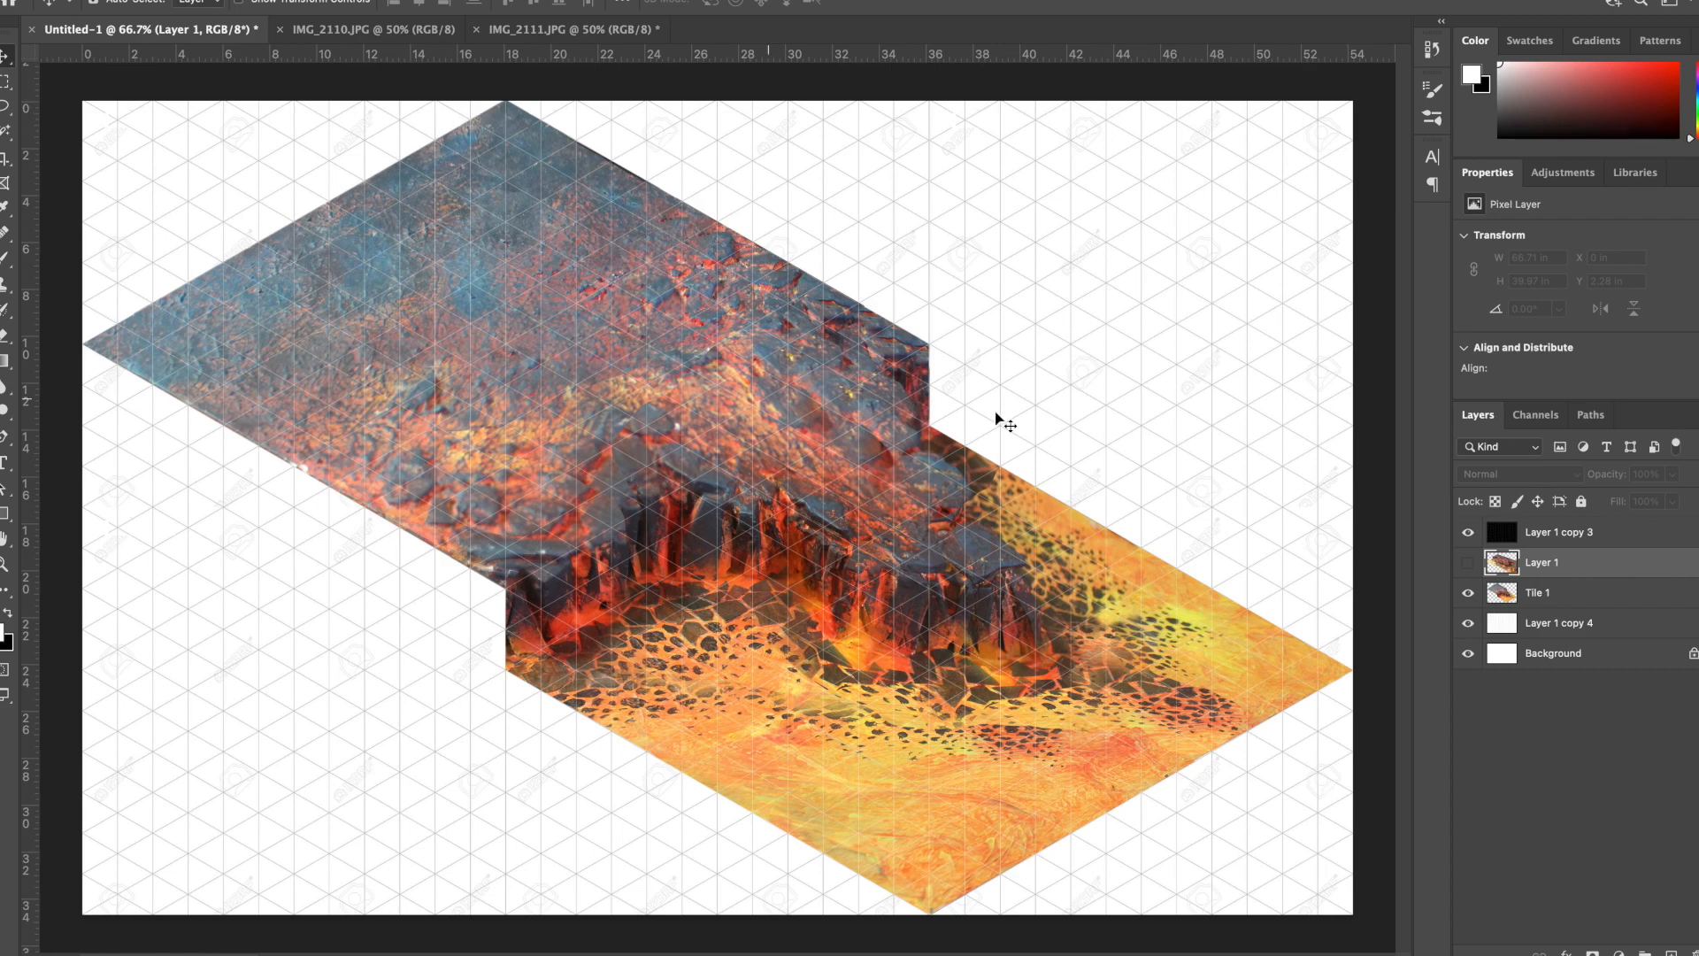
# - Show Layer 1 instead of Tile 1, place its leftmost corner at the canvas edge and scale the board to span the canvas width
pyautogui.click(1468, 592)
pyautogui.click(1468, 562)
pyautogui.hotkey('ctrl', 't')
pyautogui.moveTo(352, 496); pyautogui.dragTo(286, 369)
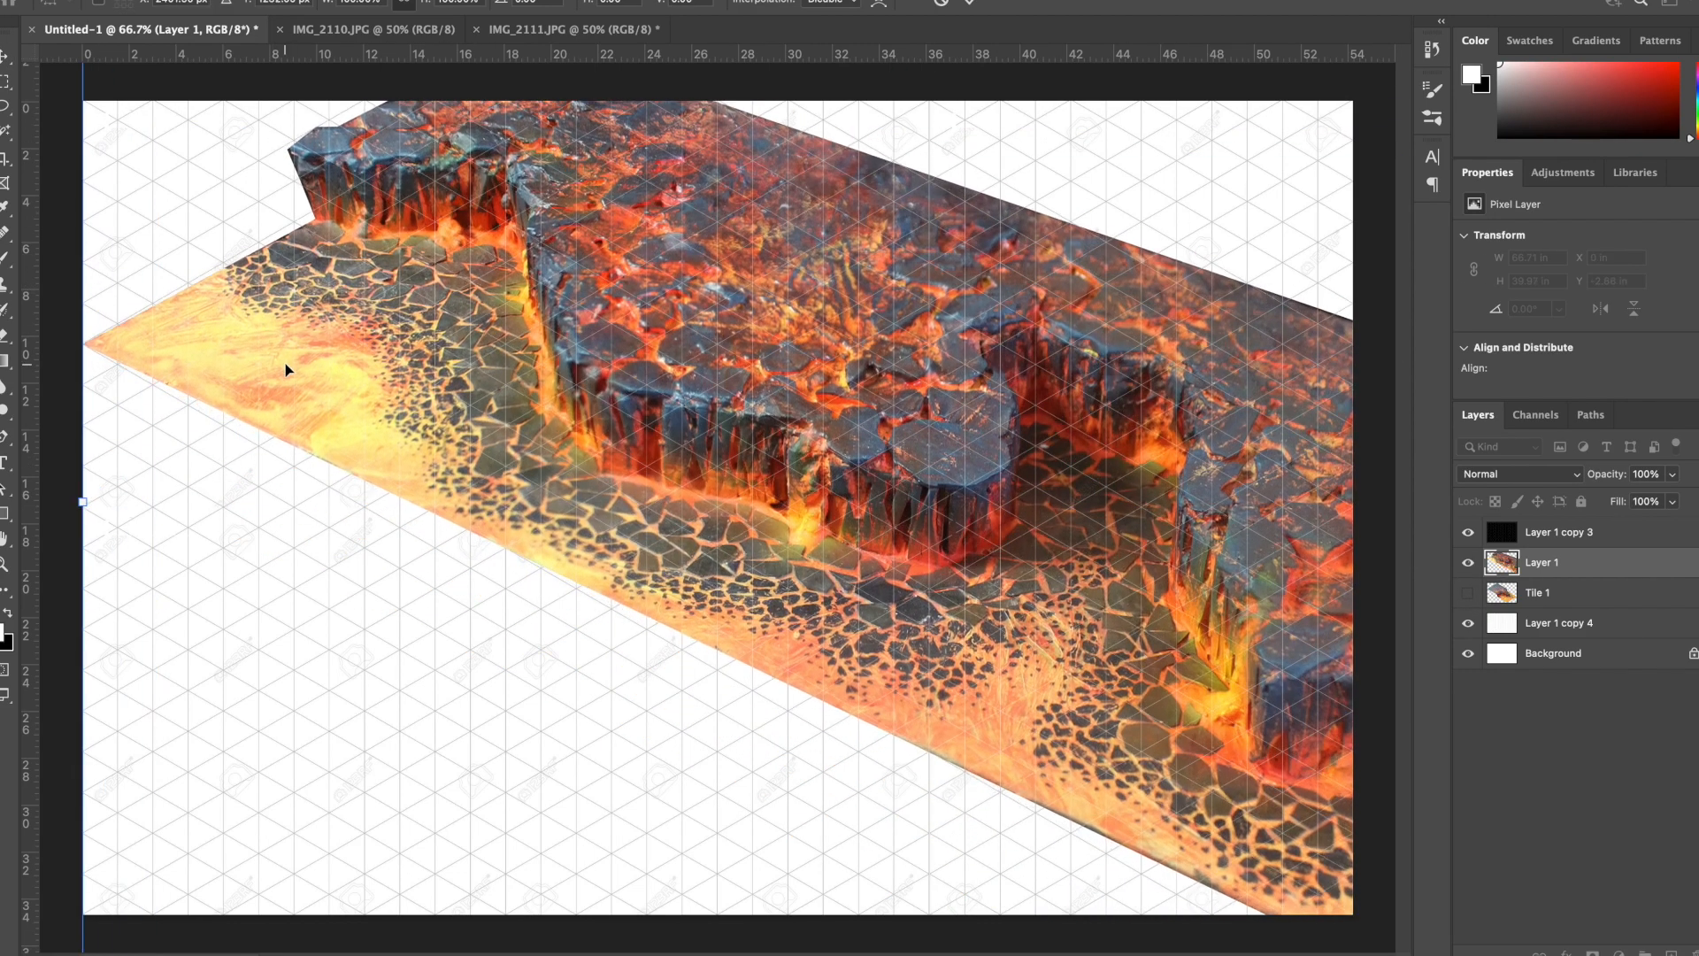
pyautogui.press('super+minus')
pyautogui.press('super+minus')
pyautogui.moveTo(1183, 507); pyautogui.dragTo(1037, 505)
pyautogui.press('super+plus')
pyautogui.press('super+plus')
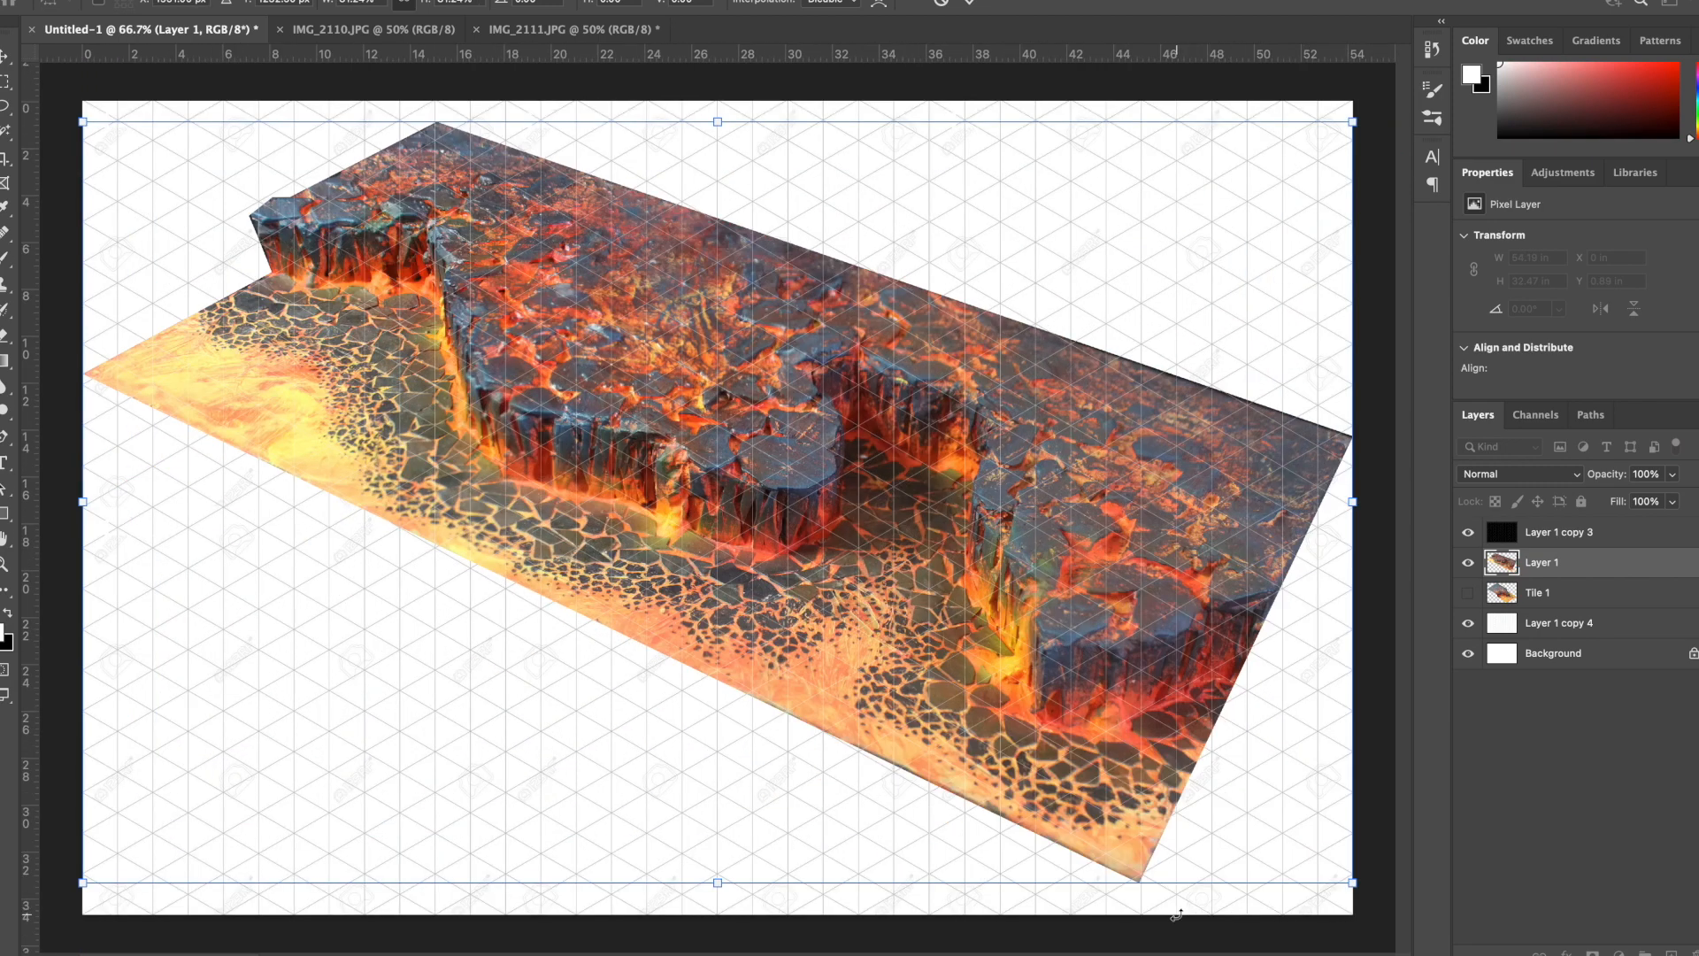
# - Skew and distort the Layer 1 board so its long lower edge and left corner line up with the isometric grid
pyautogui.moveTo(1353, 501); pyautogui.dragTo(1363, 540)
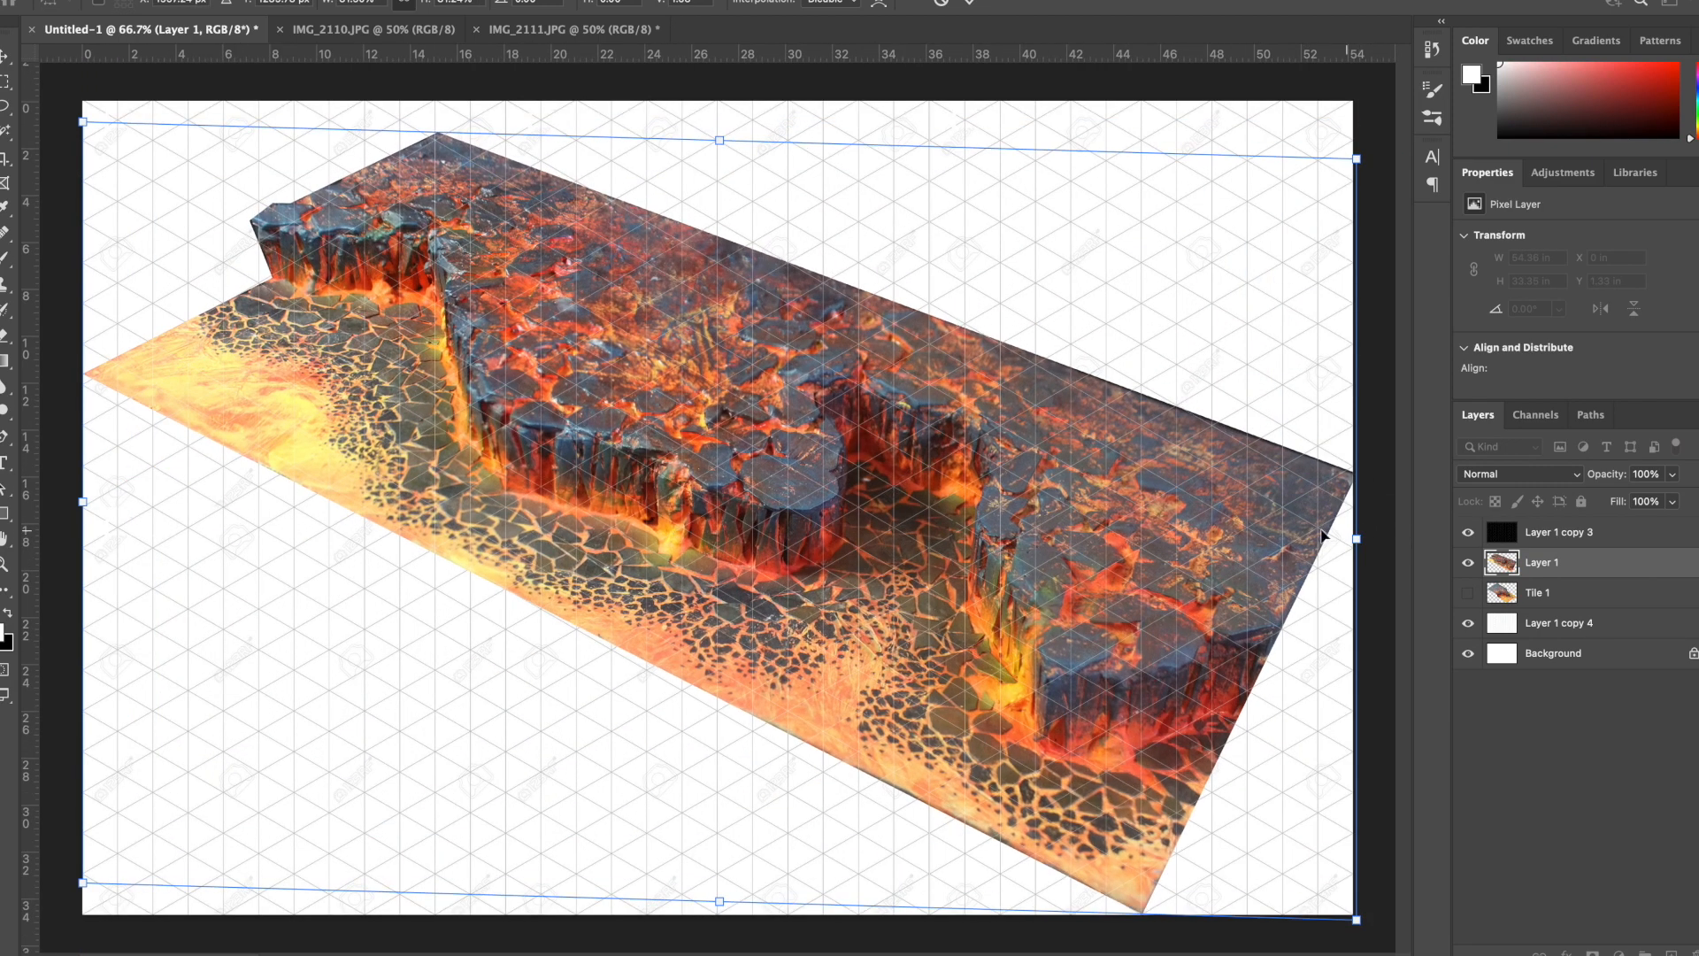
pyautogui.moveTo(82, 501); pyautogui.dragTo(82, 472)
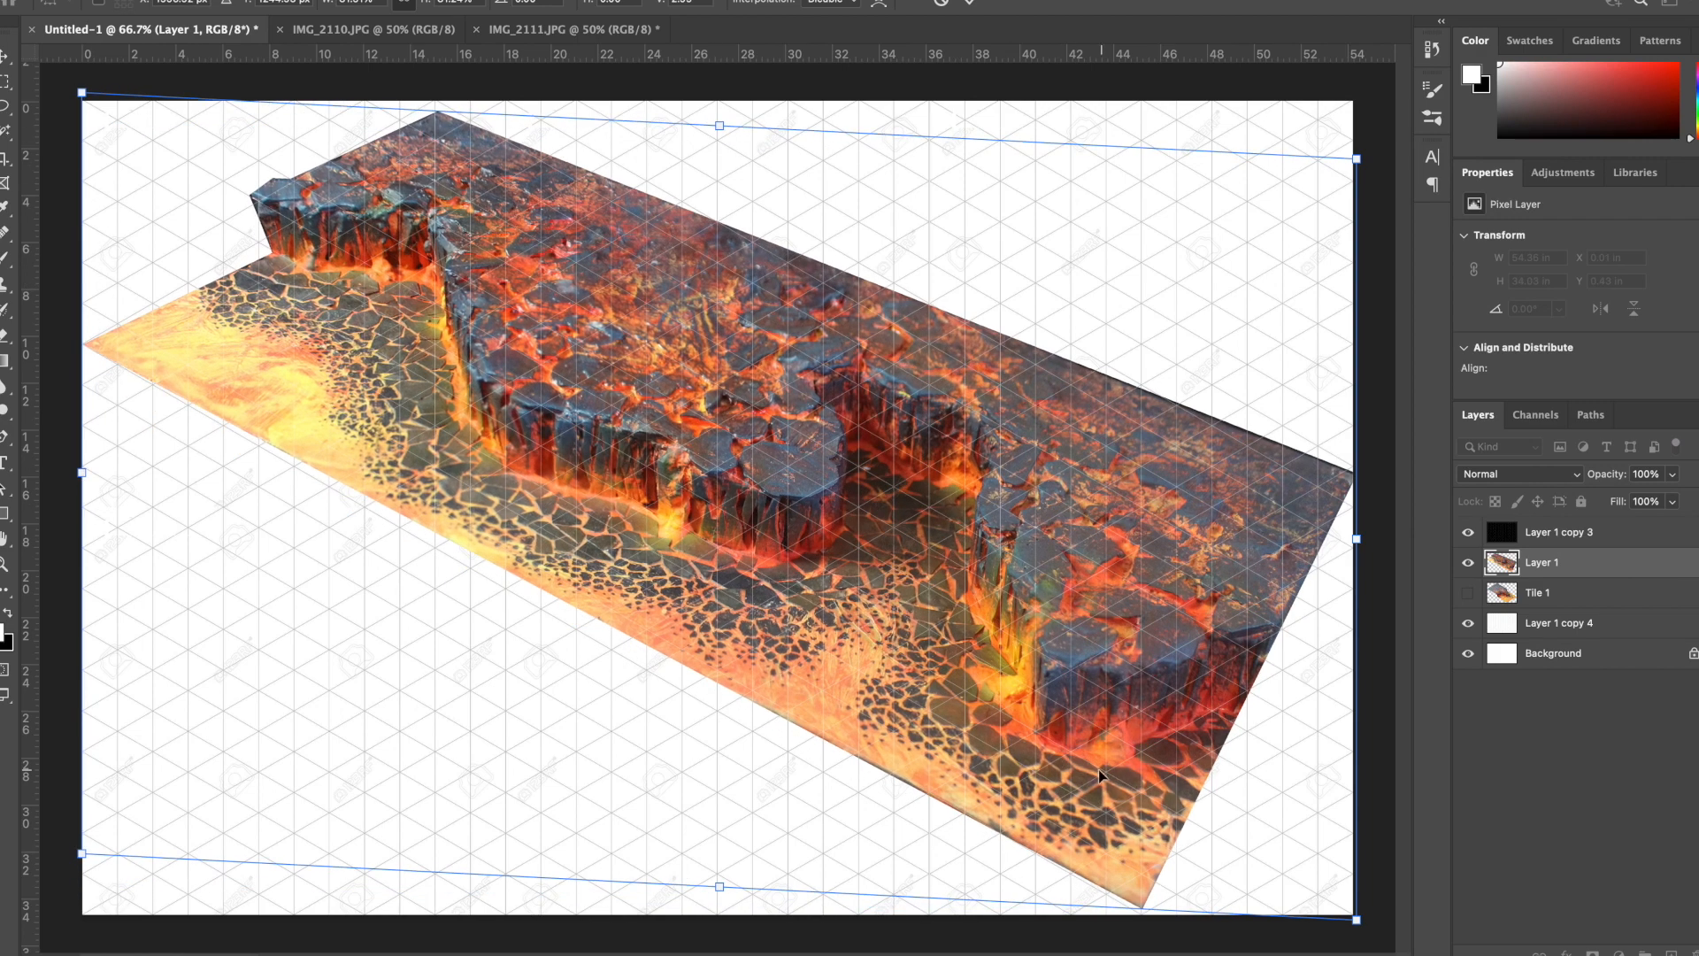
pyautogui.moveTo(1357, 921); pyautogui.dragTo(1274, 928)
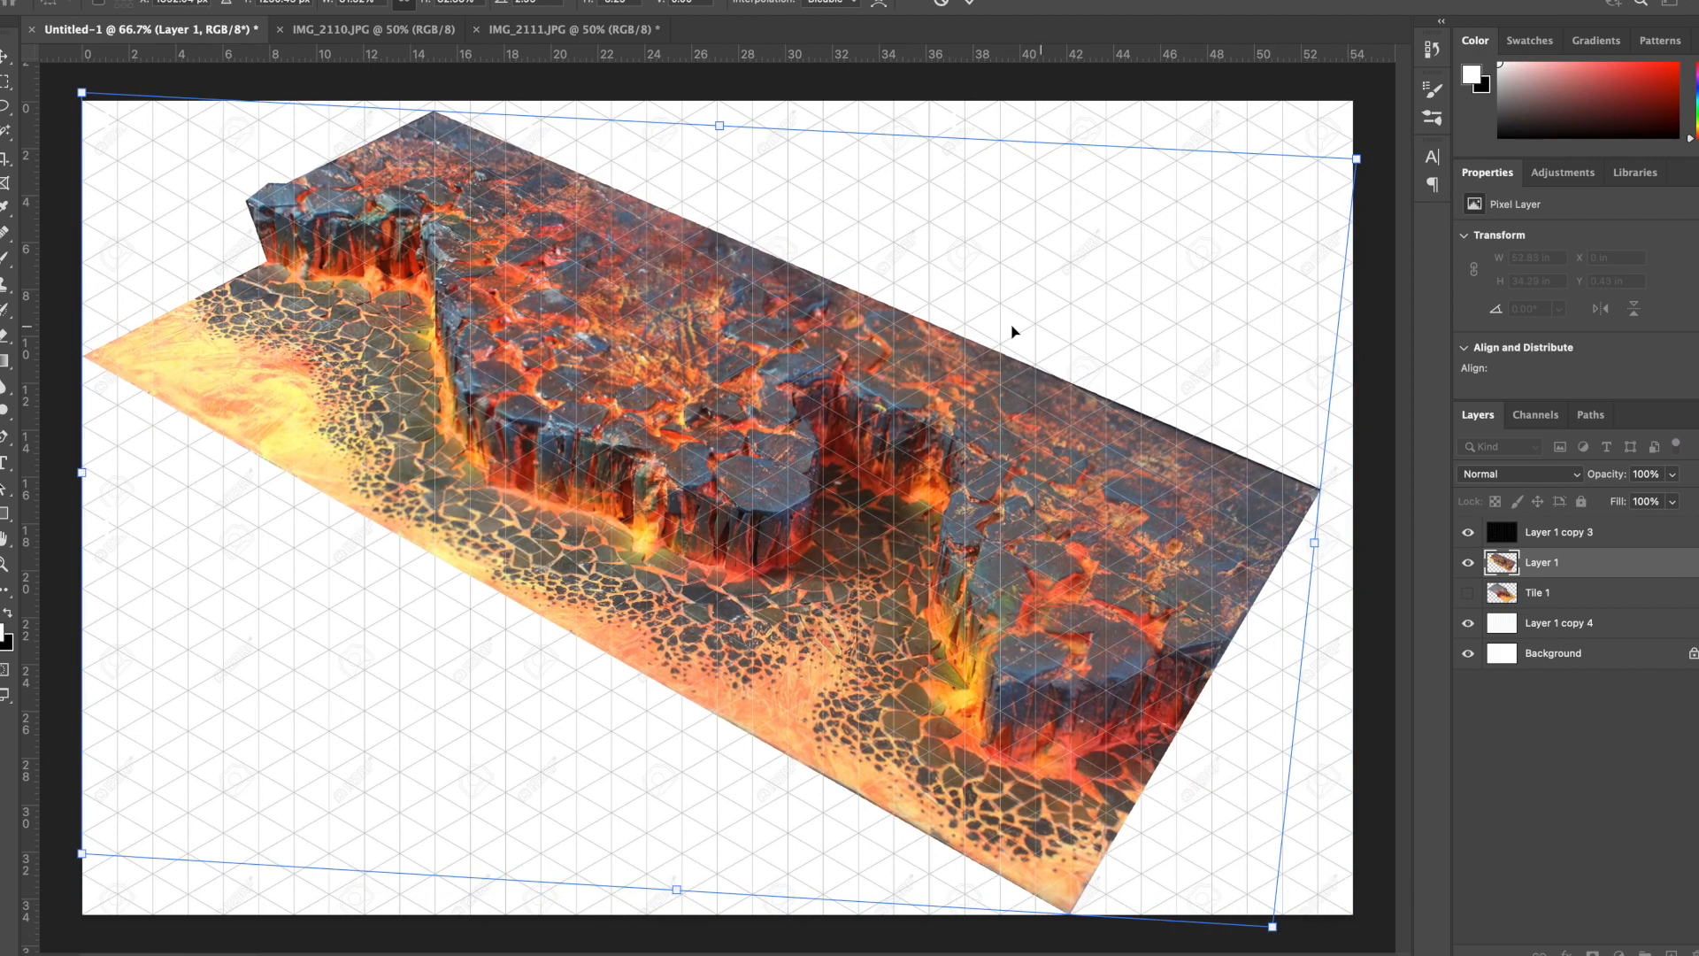
pyautogui.moveTo(1357, 160); pyautogui.dragTo(1513, 395)
pyautogui.press('super+z')
pyautogui.moveTo(89, 482); pyautogui.dragTo(84, 450)
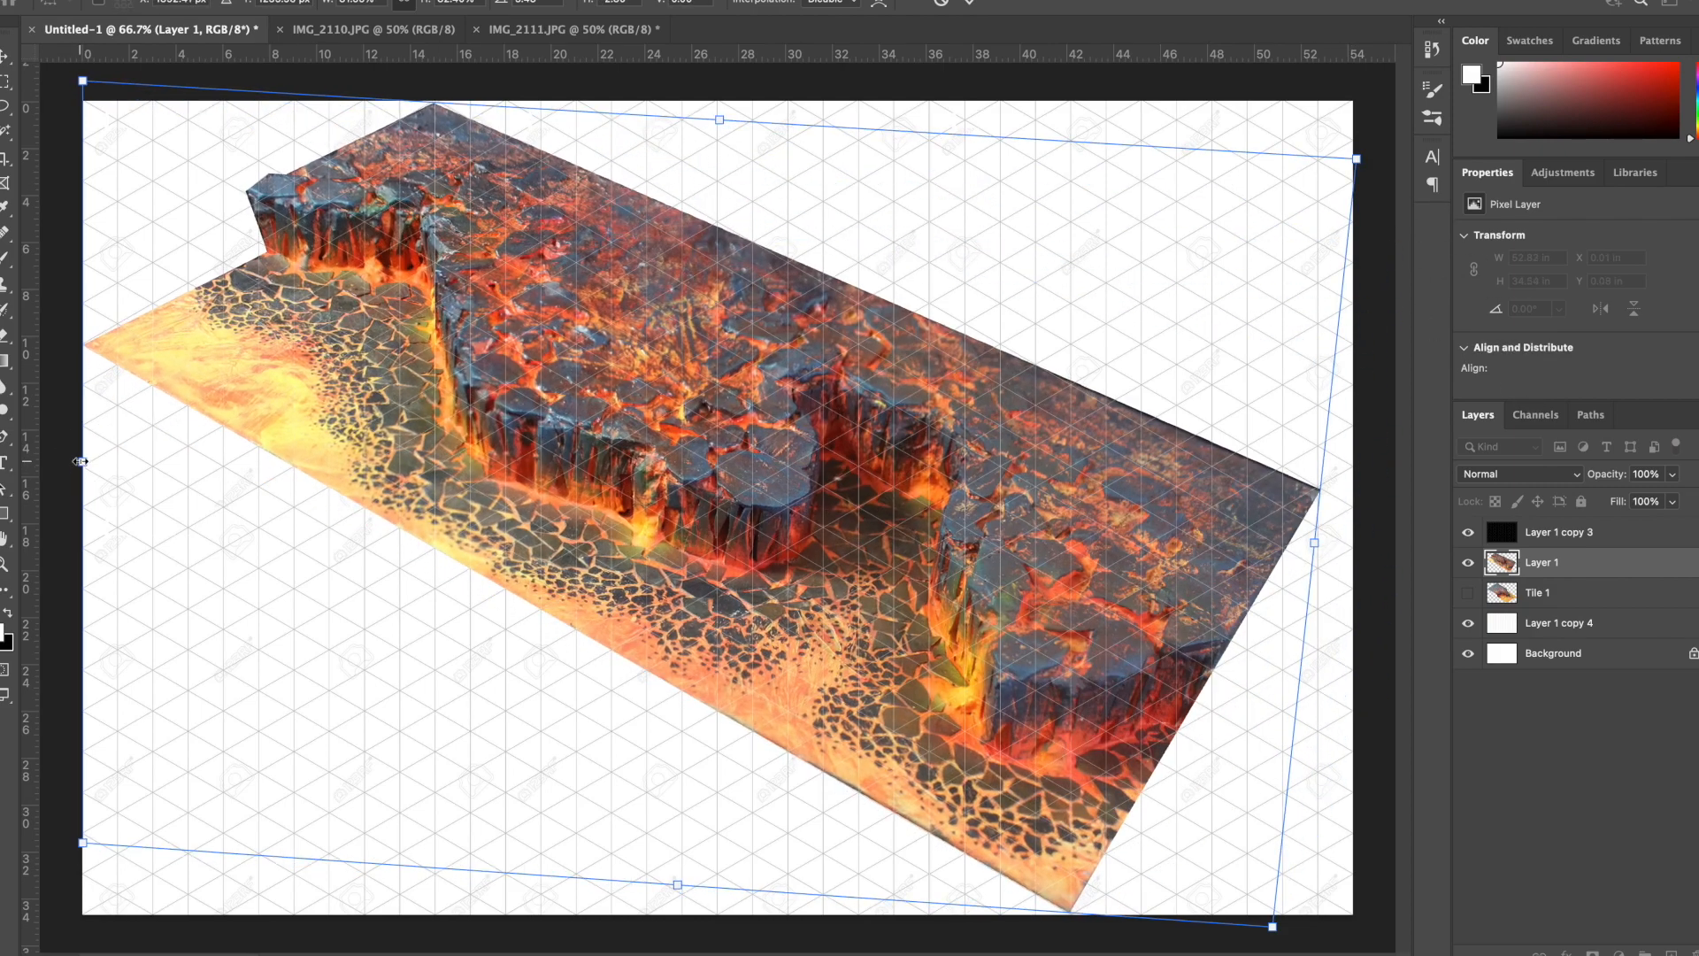
pyautogui.press('Return')
# - Lasso the board's left lava corner, copy it to a new layer and skew it to the grid line, about 8.3 × 6.4 in
pyautogui.press('l')
pyautogui.press('super+equal')
pyautogui.moveTo(520, 281); pyautogui.dragTo(593, 531)
pyautogui.press('super+equal')
pyautogui.moveTo(484, 537)
pyautogui.mouseDown()
pyautogui.moveTo(463, 705)
pyautogui.moveTo(448, 695)
pyautogui.moveTo(706, 659)
pyautogui.mouseUp()
pyautogui.press('super+minus')
pyautogui.press('super+j')
pyautogui.press('super+t')
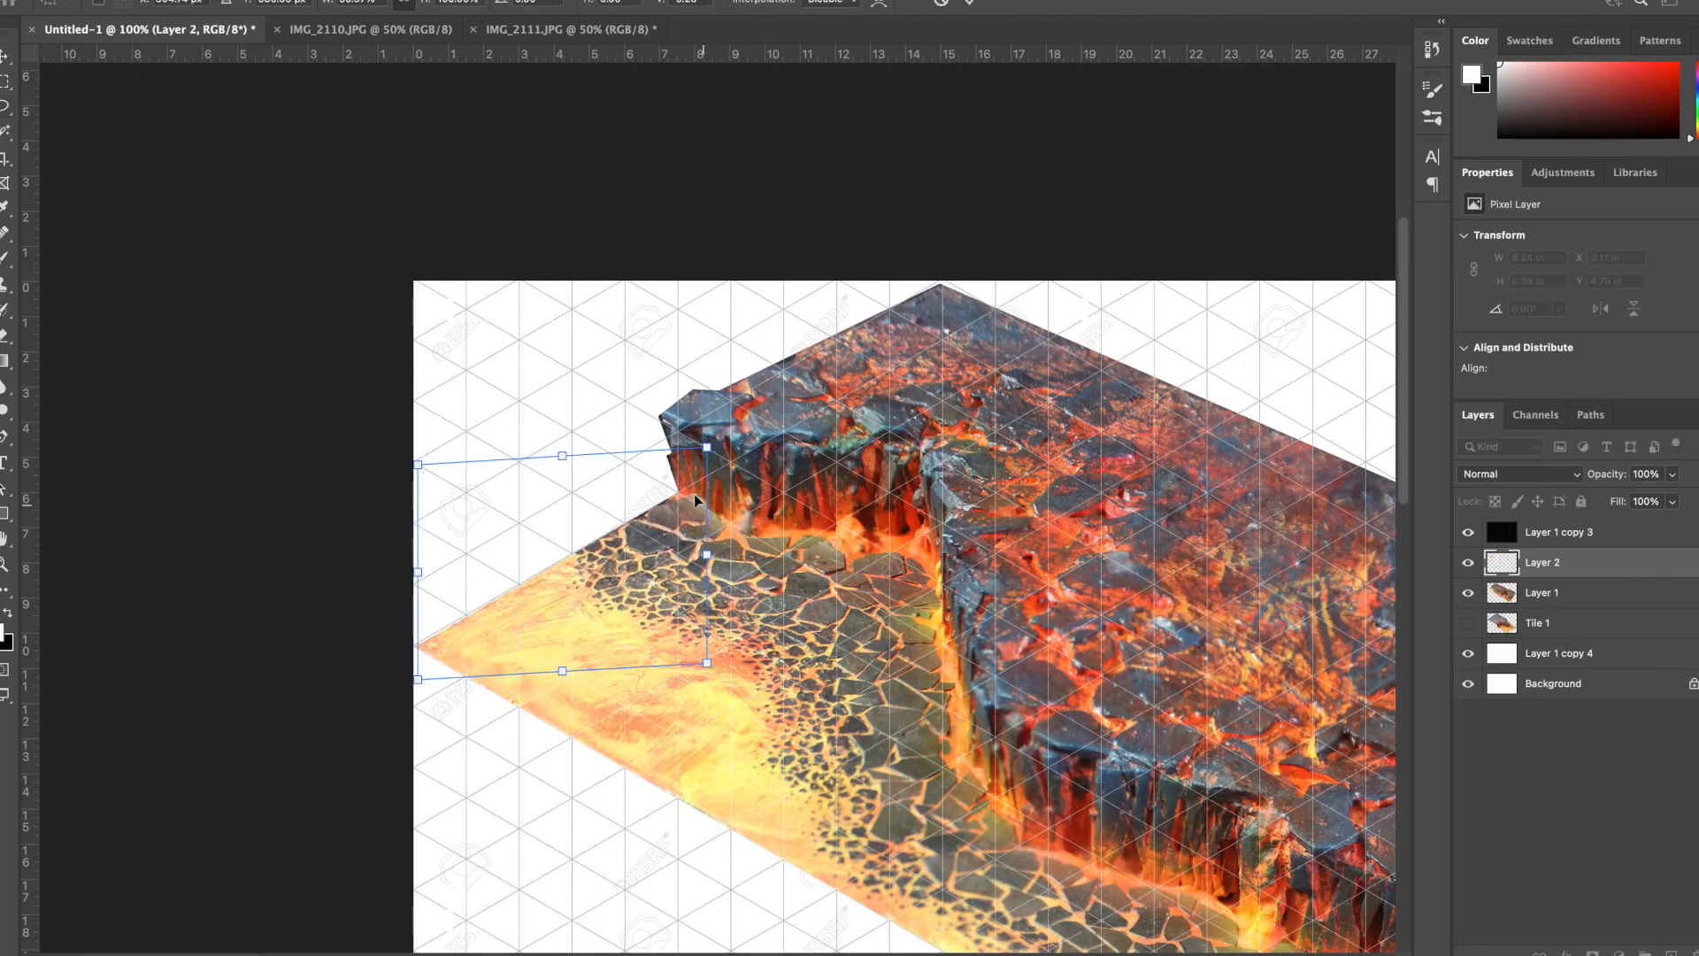
pyautogui.press('super+equal')
pyautogui.press('Return')
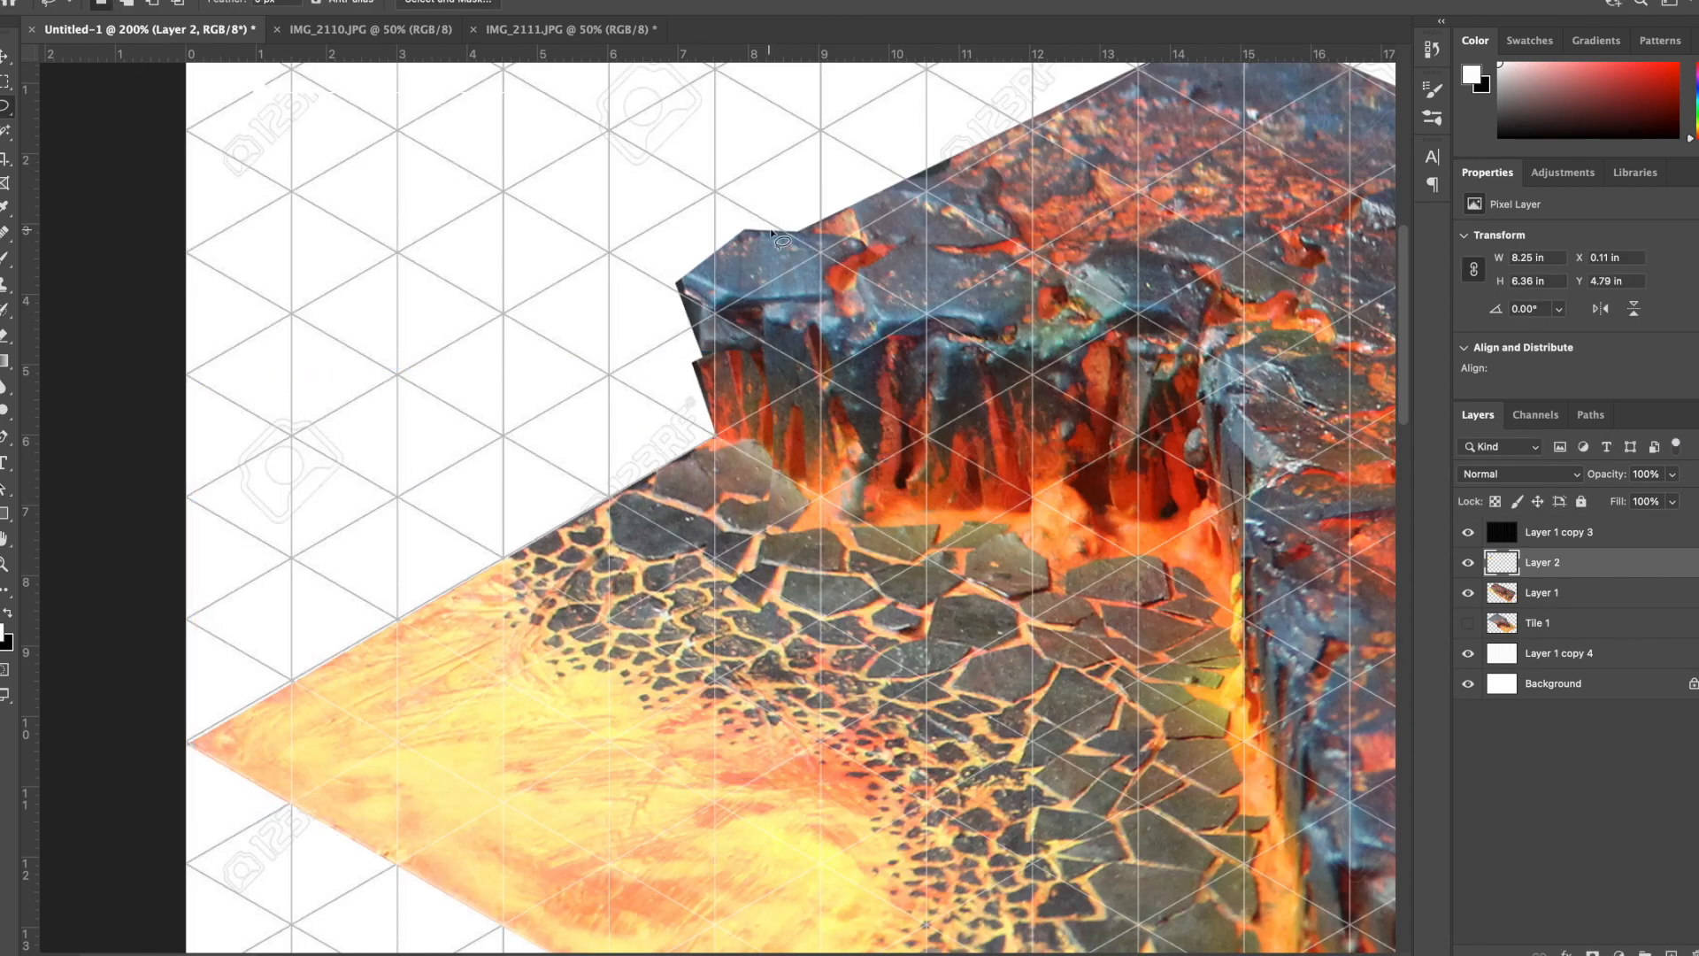
# - Lasso the upper-left cliff and plateau edge on Layer 1, about 9.8 × 7.3 in
pyautogui.click(1501, 593)
pyautogui.moveTo(889, 204); pyautogui.dragTo(821, 329)
pyautogui.moveTo(1110, 131)
pyautogui.mouseDown()
pyautogui.moveTo(801, 630)
pyautogui.moveTo(1252, 135)
pyautogui.mouseUp()
pyautogui.press('super+t')
pyautogui.moveTo(566, 130); pyautogui.dragTo(660, 225)
pyautogui.moveTo(909, 642); pyautogui.dragTo(928, 691)
pyautogui.moveTo(585, 691); pyautogui.dragTo(573, 641)
pyautogui.moveTo(1272, 692); pyautogui.dragTo(1349, 749)
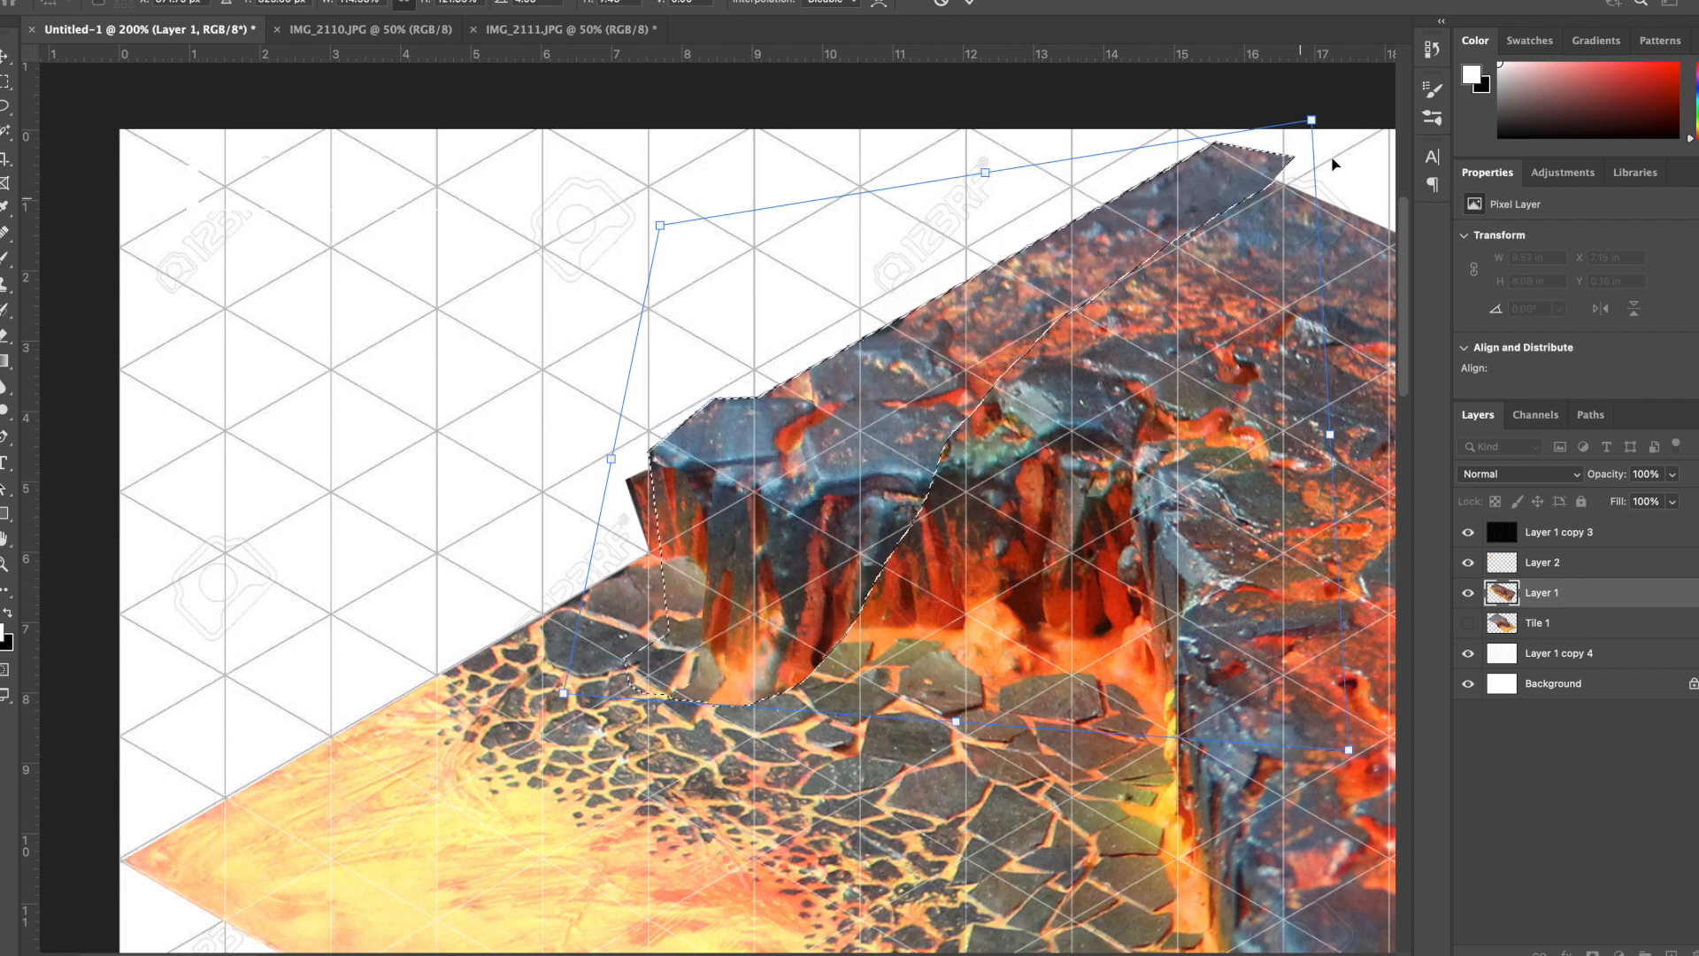
pyautogui.moveTo(1326, 119); pyautogui.dragTo(1269, 105)
pyautogui.press('Return')
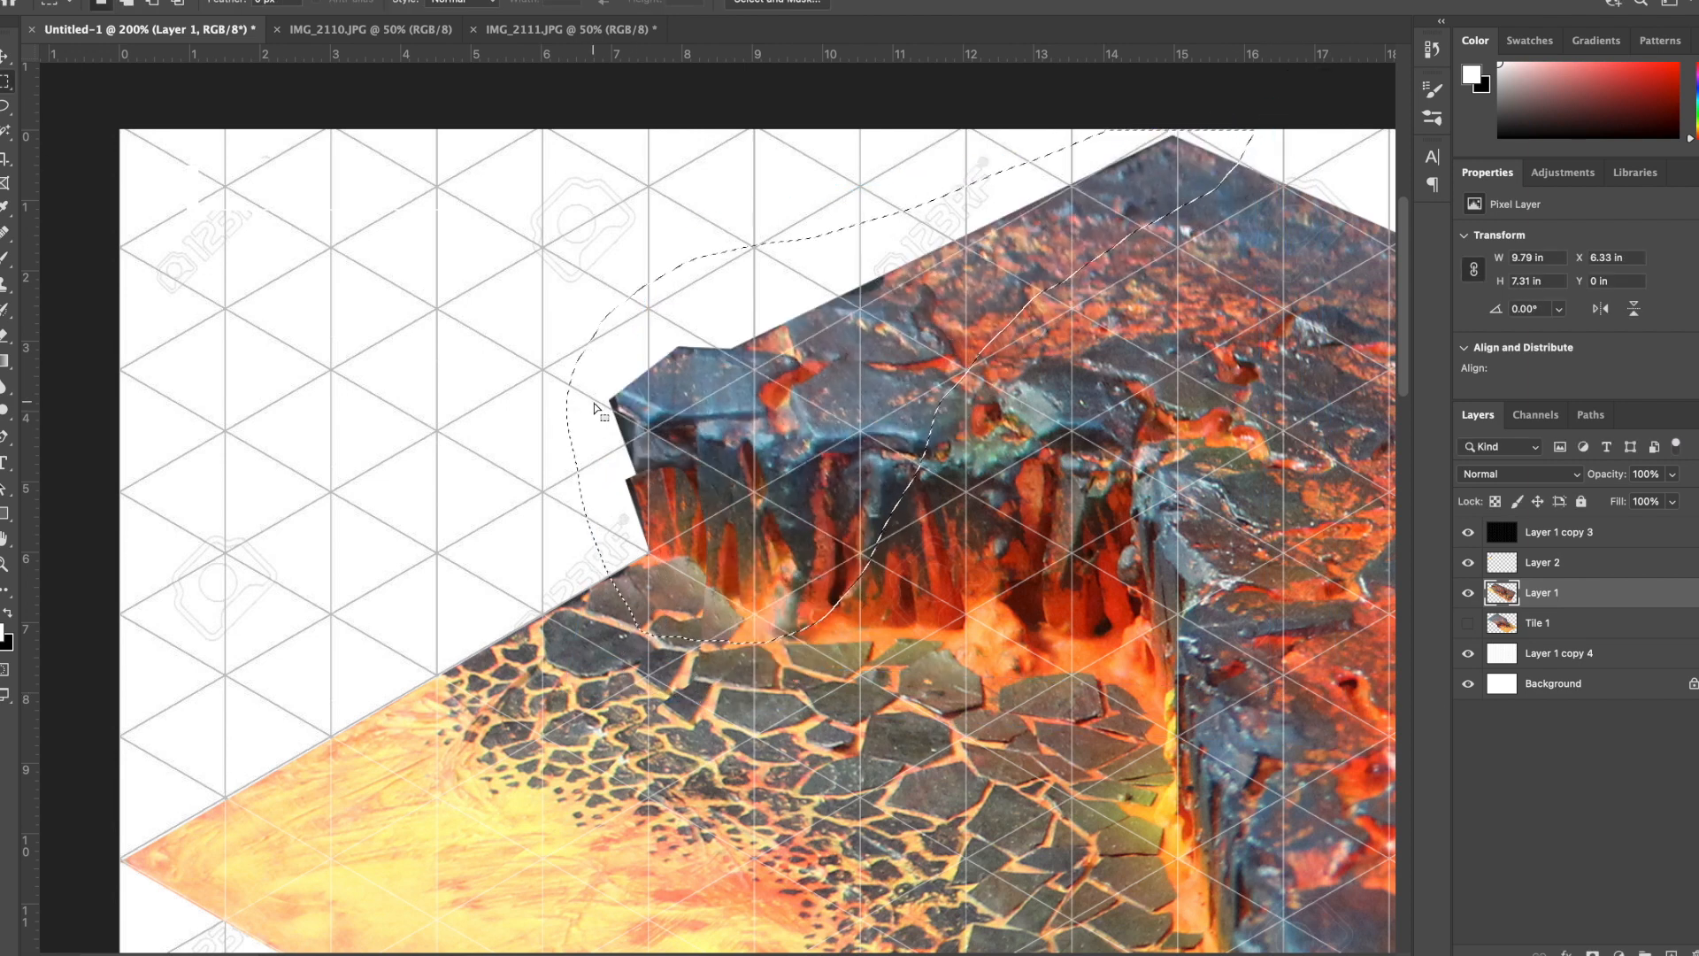
# - Copy the selected cliff section to a new layer and distort it to about 9.4 × 7.1 in so its cliff face stands vertical
pyautogui.press('super+j')
pyautogui.press('super+t')
pyautogui.moveTo(609, 643); pyautogui.dragTo(600, 607)
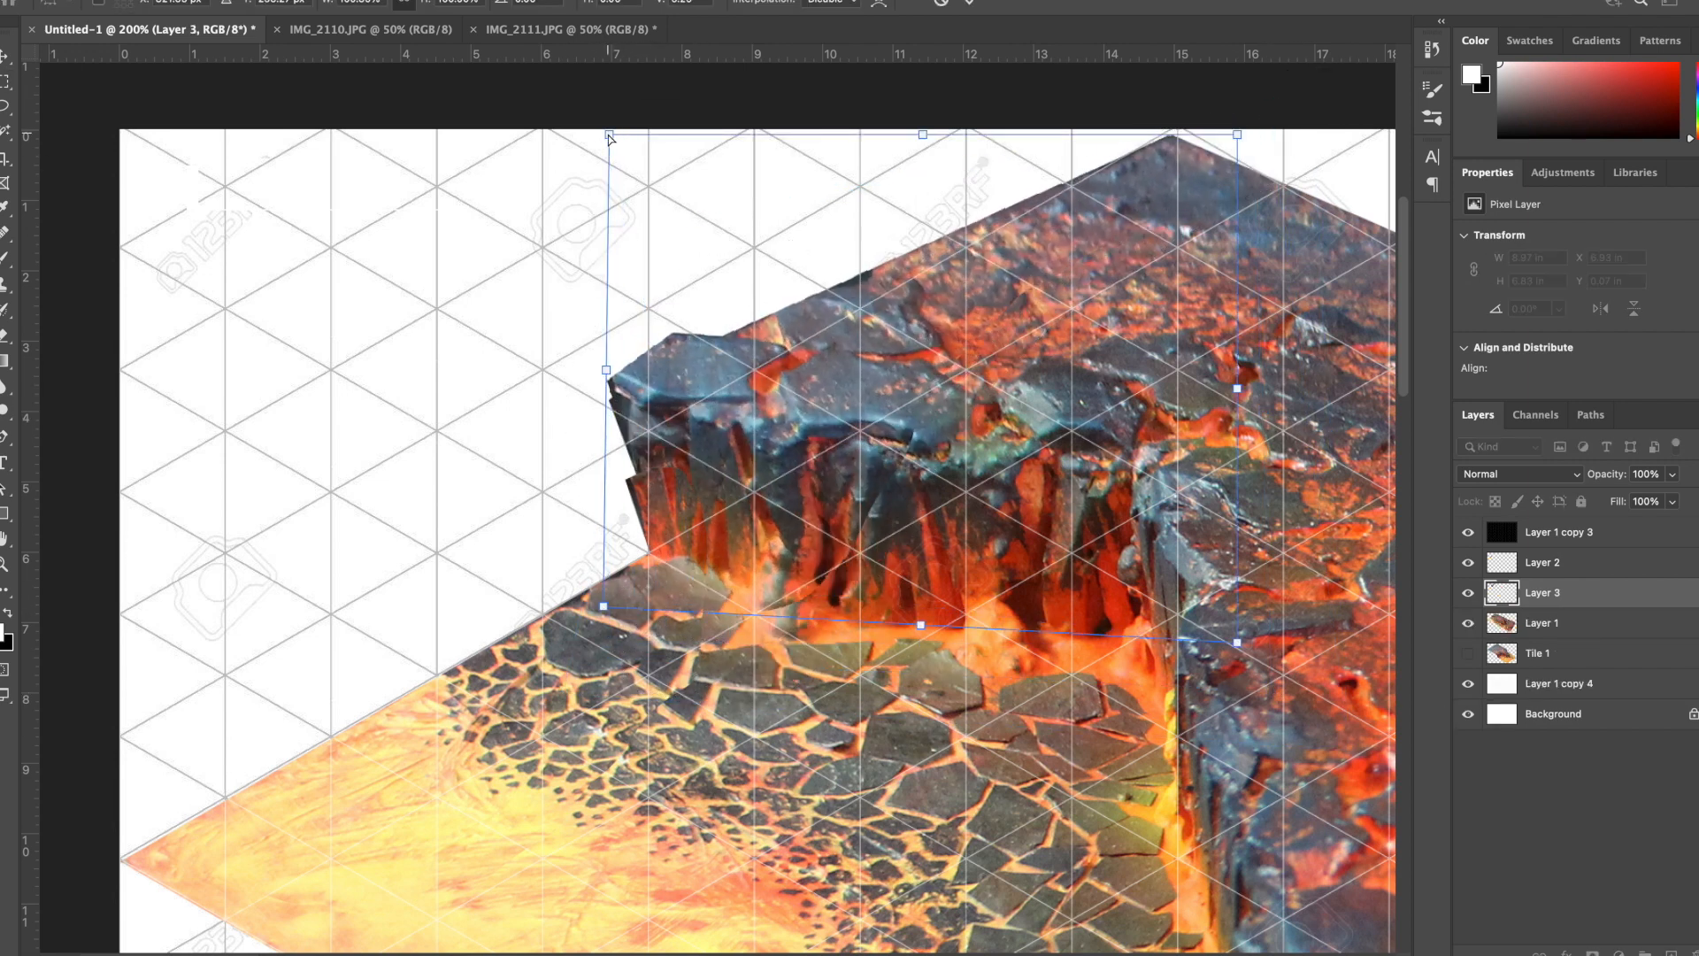
pyautogui.moveTo(609, 134); pyautogui.dragTo(683, 154)
pyautogui.moveTo(600, 607); pyautogui.dragTo(572, 616)
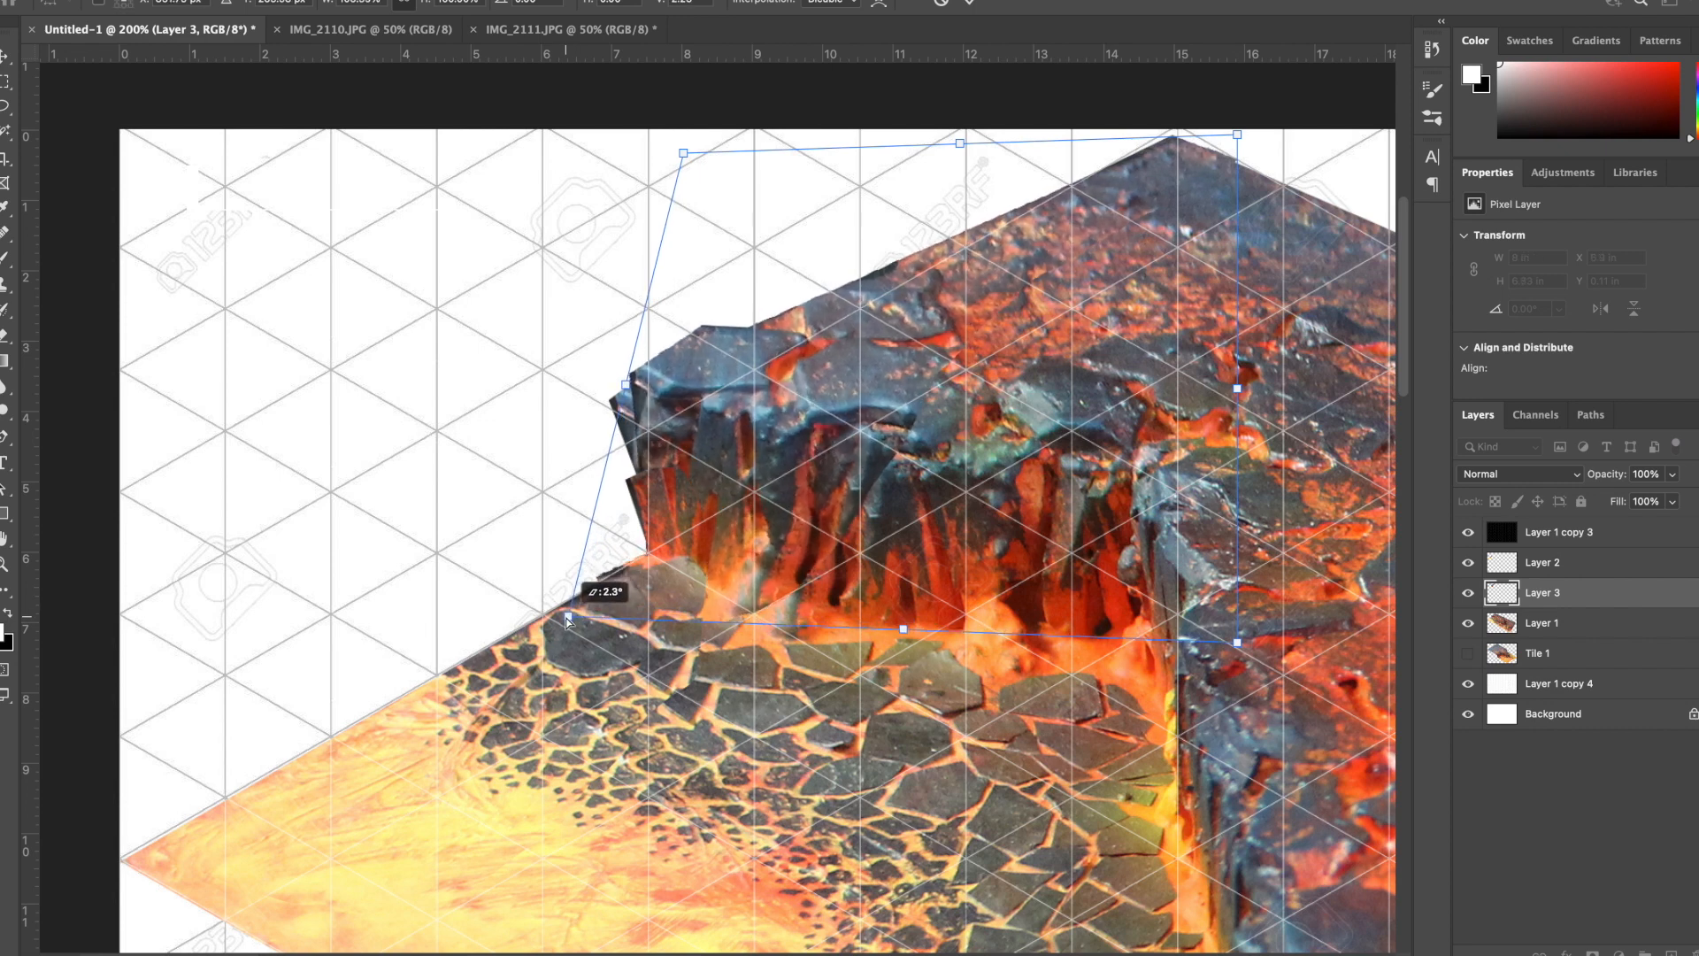
pyautogui.moveTo(683, 154); pyautogui.dragTo(709, 266)
pyautogui.moveTo(1238, 135); pyautogui.dragTo(1257, 105)
pyautogui.moveTo(708, 266); pyautogui.dragTo(701, 268)
pyautogui.press('Return')
pyautogui.press('m')
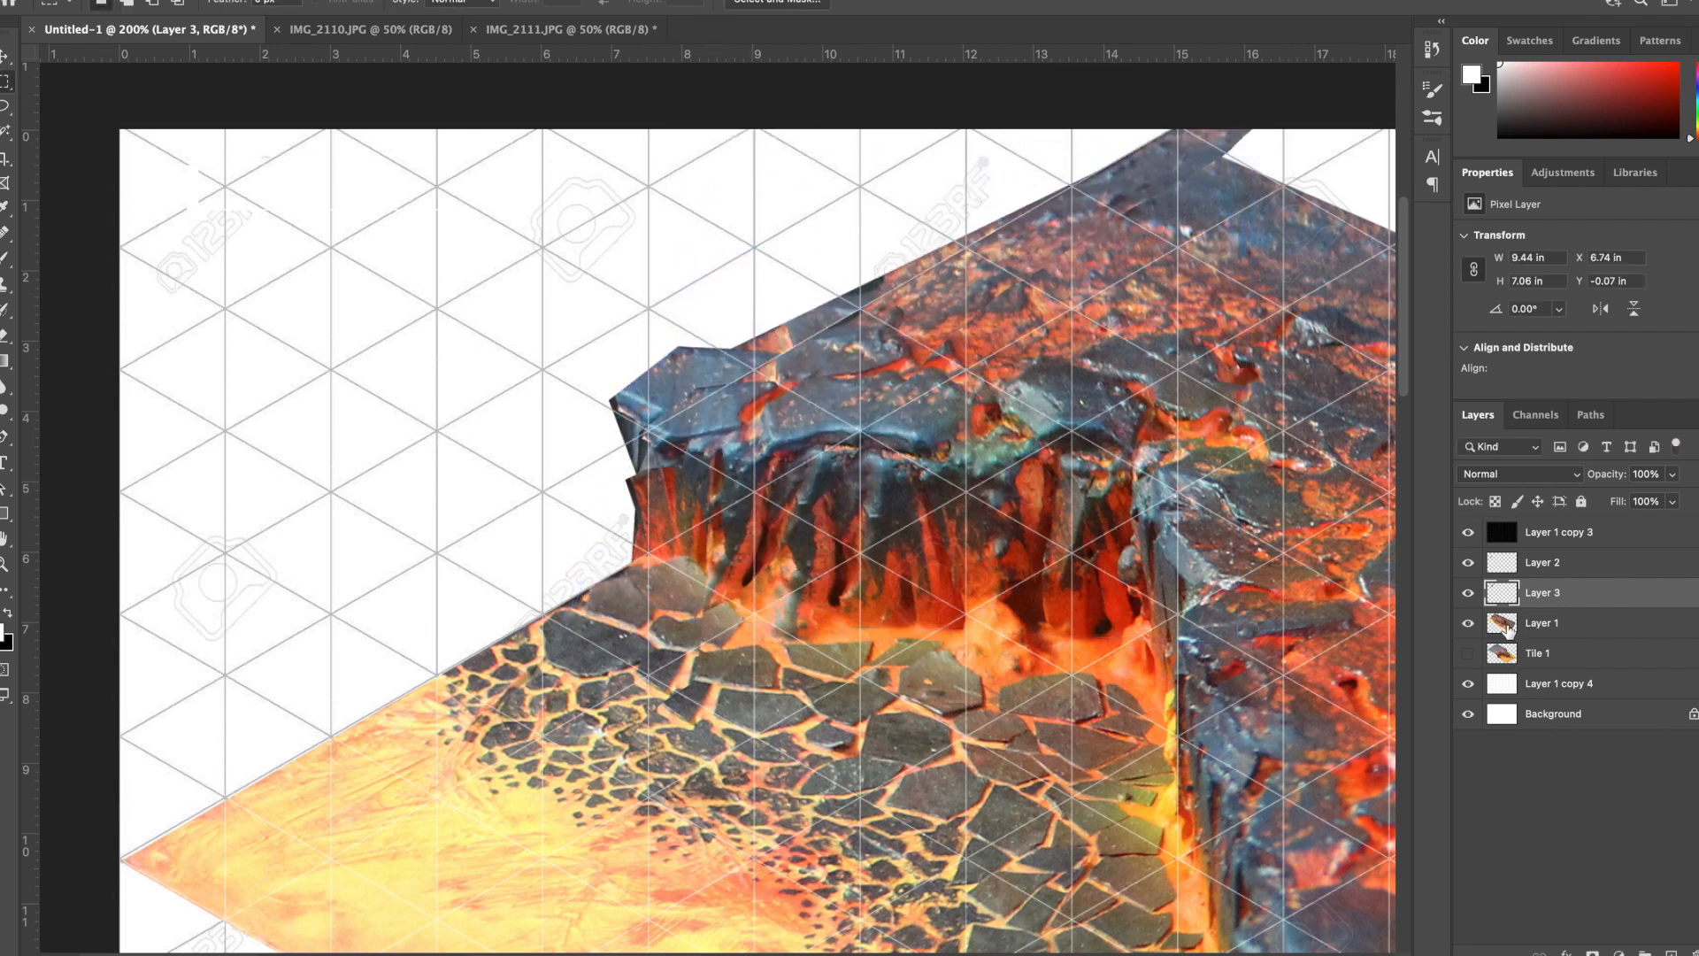
# - Group Layers 1, 2 and 3 and add a layer mask to the group
pyautogui.click(1503, 570)
pyautogui.keyDown('shift'); pyautogui.click(1506, 625); pyautogui.keyUp('shift')
pyautogui.press('super+g')
pyautogui.click(1592, 953)
# - Mask out the rock overhanging the grid line along the upper-left edge and the vertical line beside the cliff face on Group 1
pyautogui.press('l')
pyautogui.click(543, 491)
pyautogui.click(1191, 117)
pyautogui.click(639, 298)
pyautogui.doubleClick(536, 405)
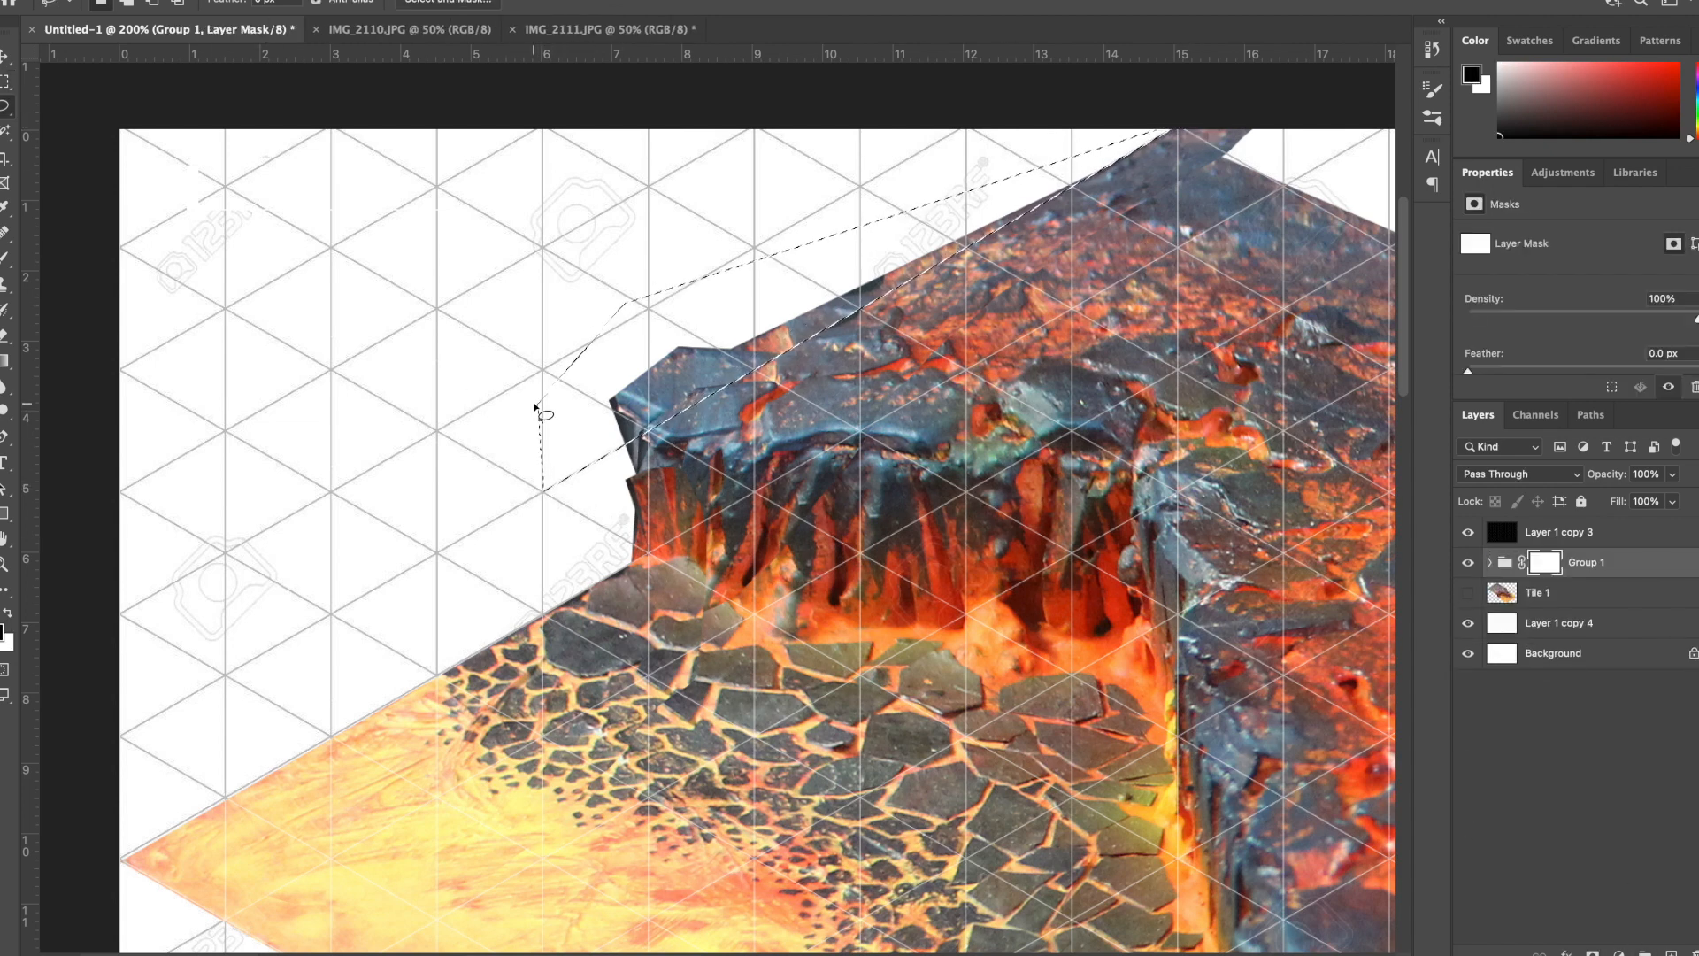
pyautogui.hotkey('alt', 'BackSpace')
pyautogui.press('super+d')
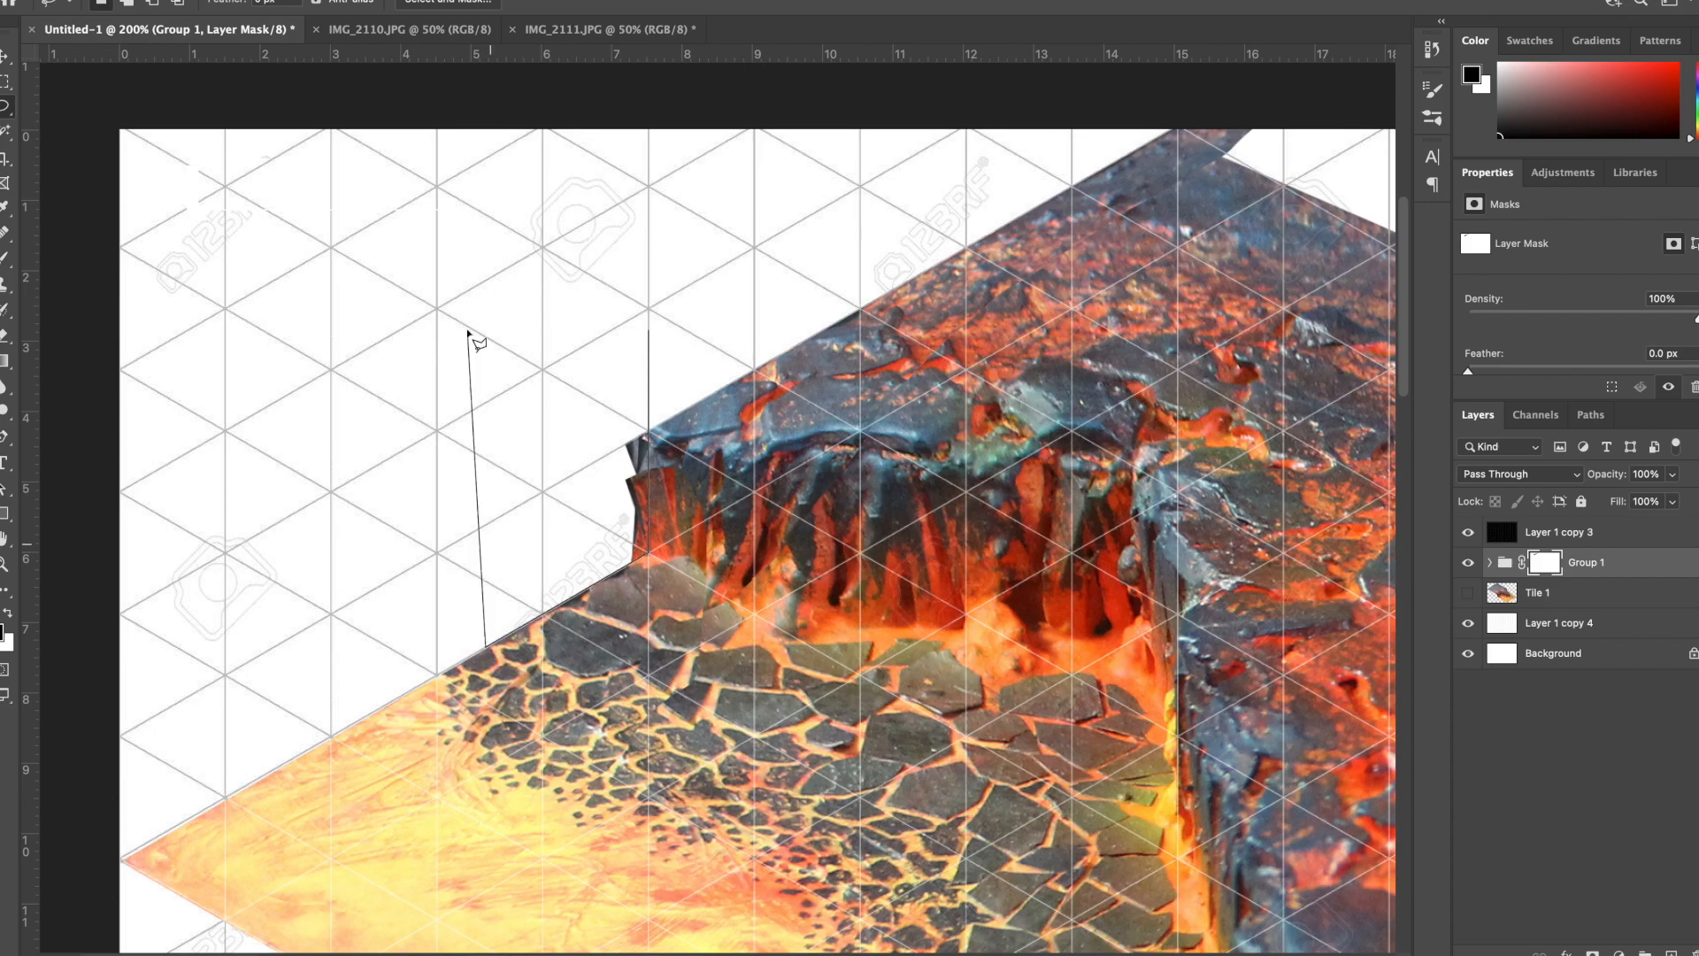
pyautogui.doubleClick(478, 339)
pyautogui.hotkey('alt', 'BackSpace')
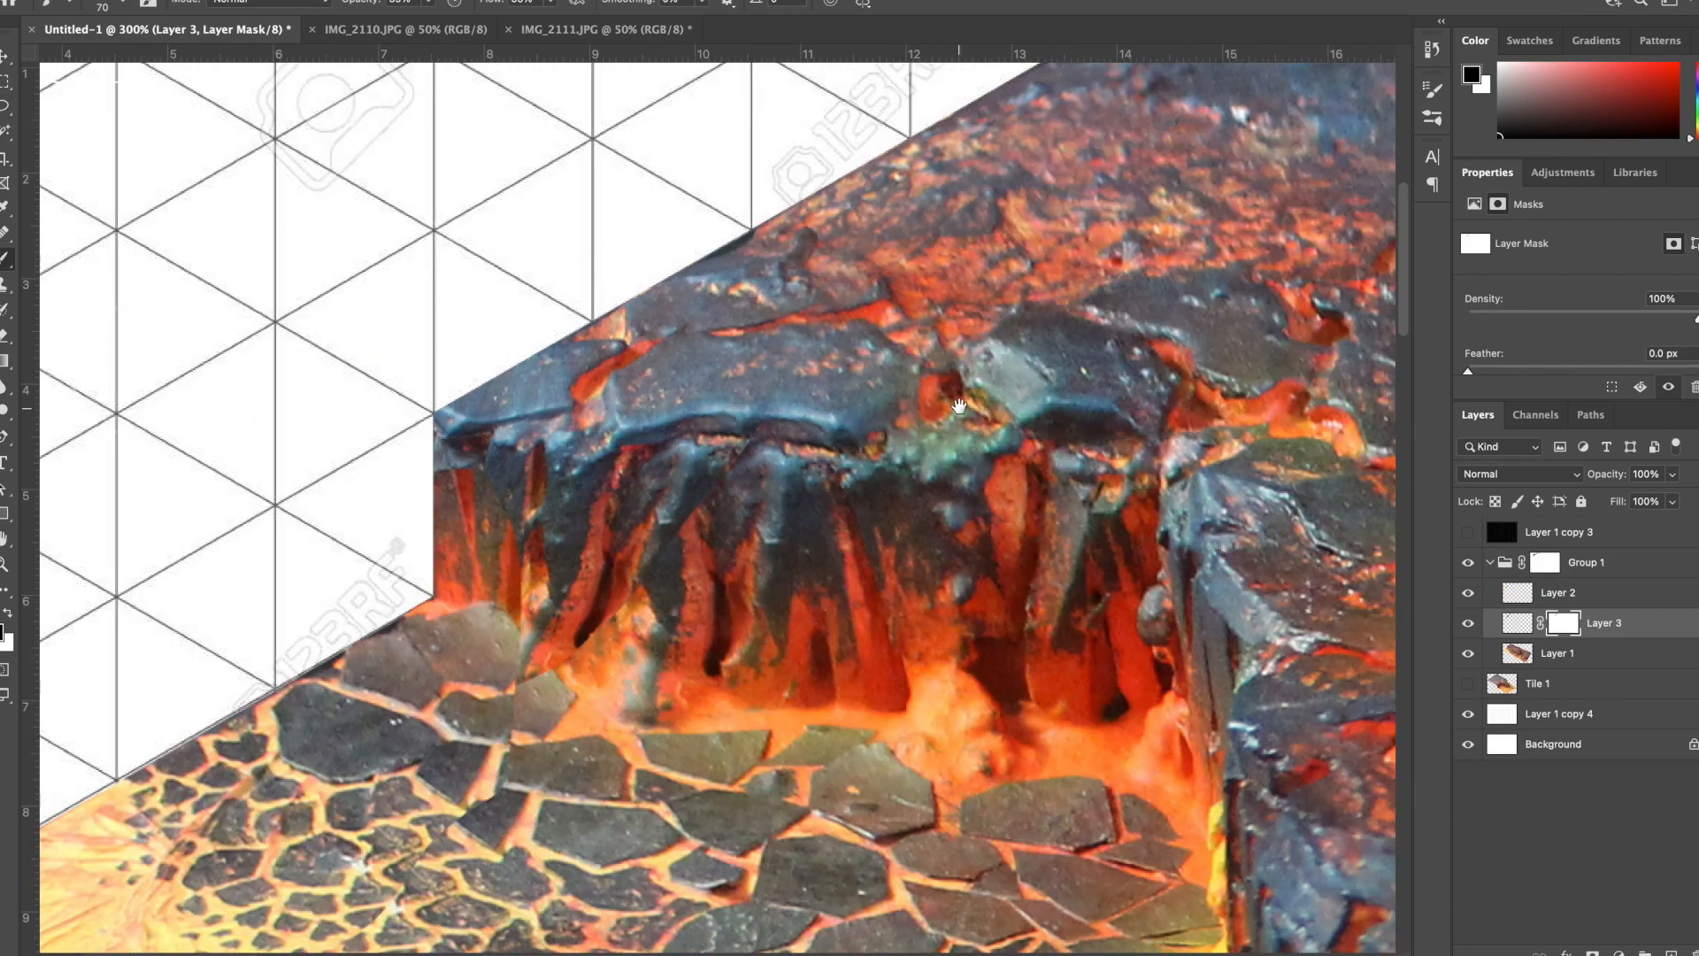
# - Make Tile 1 visible beneath Group 1
pyautogui.scroll(-3, 1020, 491)
pyautogui.scroll(4, 1020, 492)
pyautogui.scroll(-5, 1020, 492)
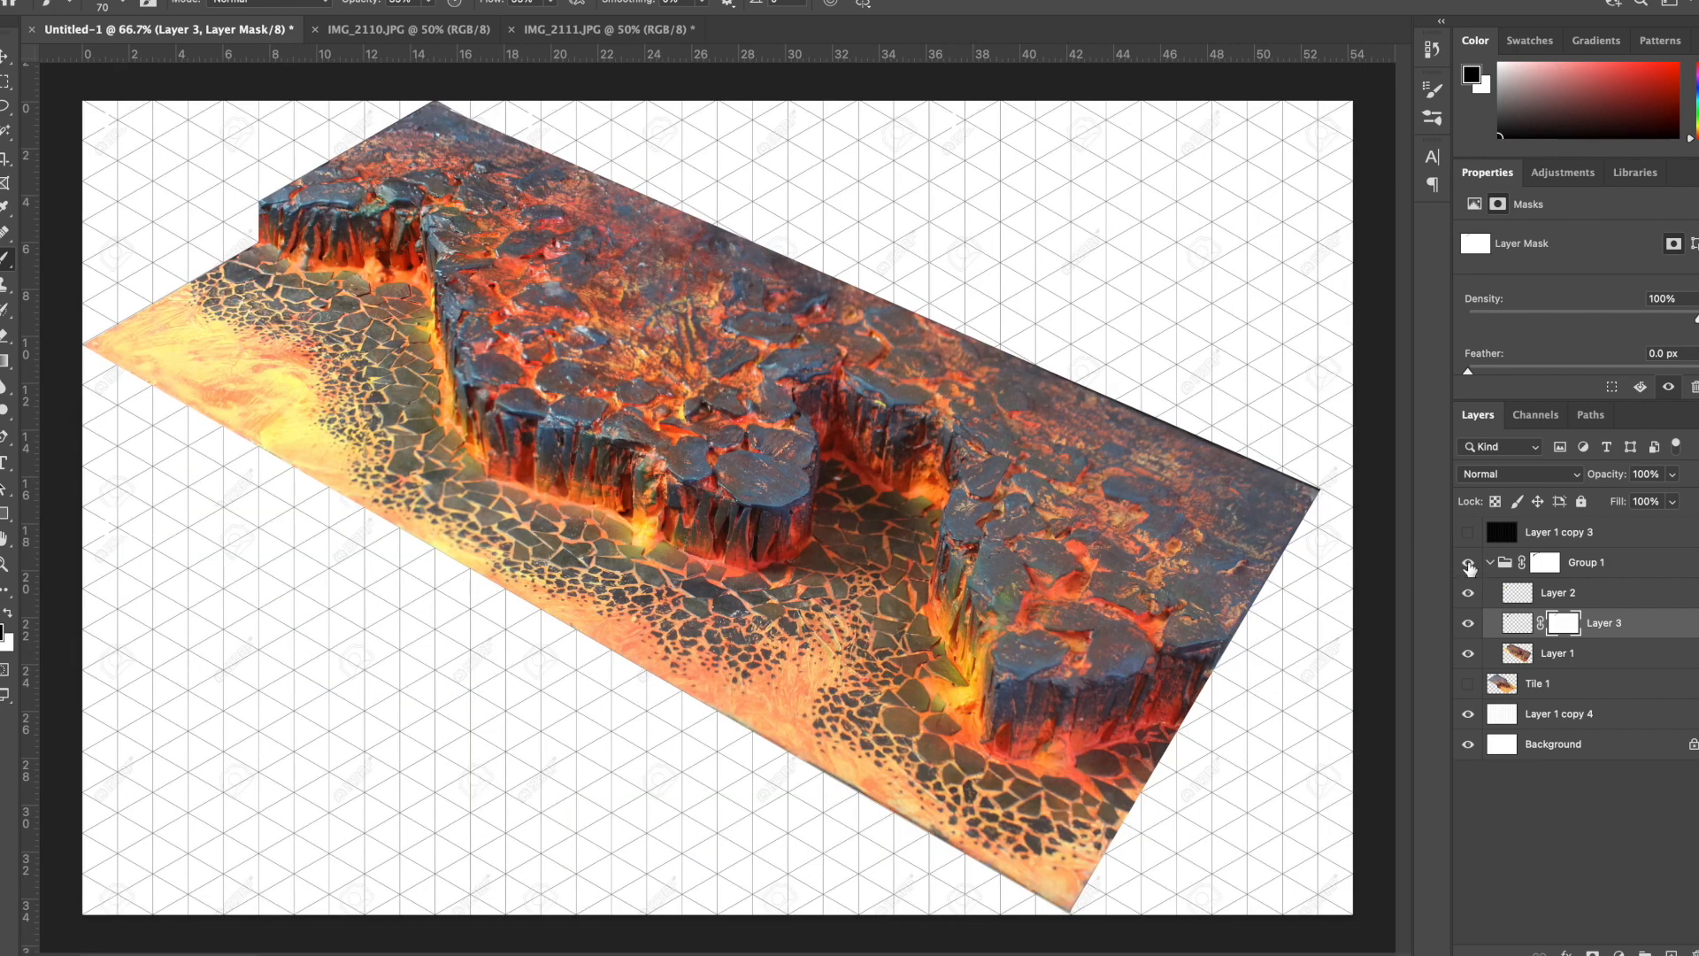
pyautogui.click(1468, 564)
pyautogui.click(1468, 683)
pyautogui.click(1468, 563)
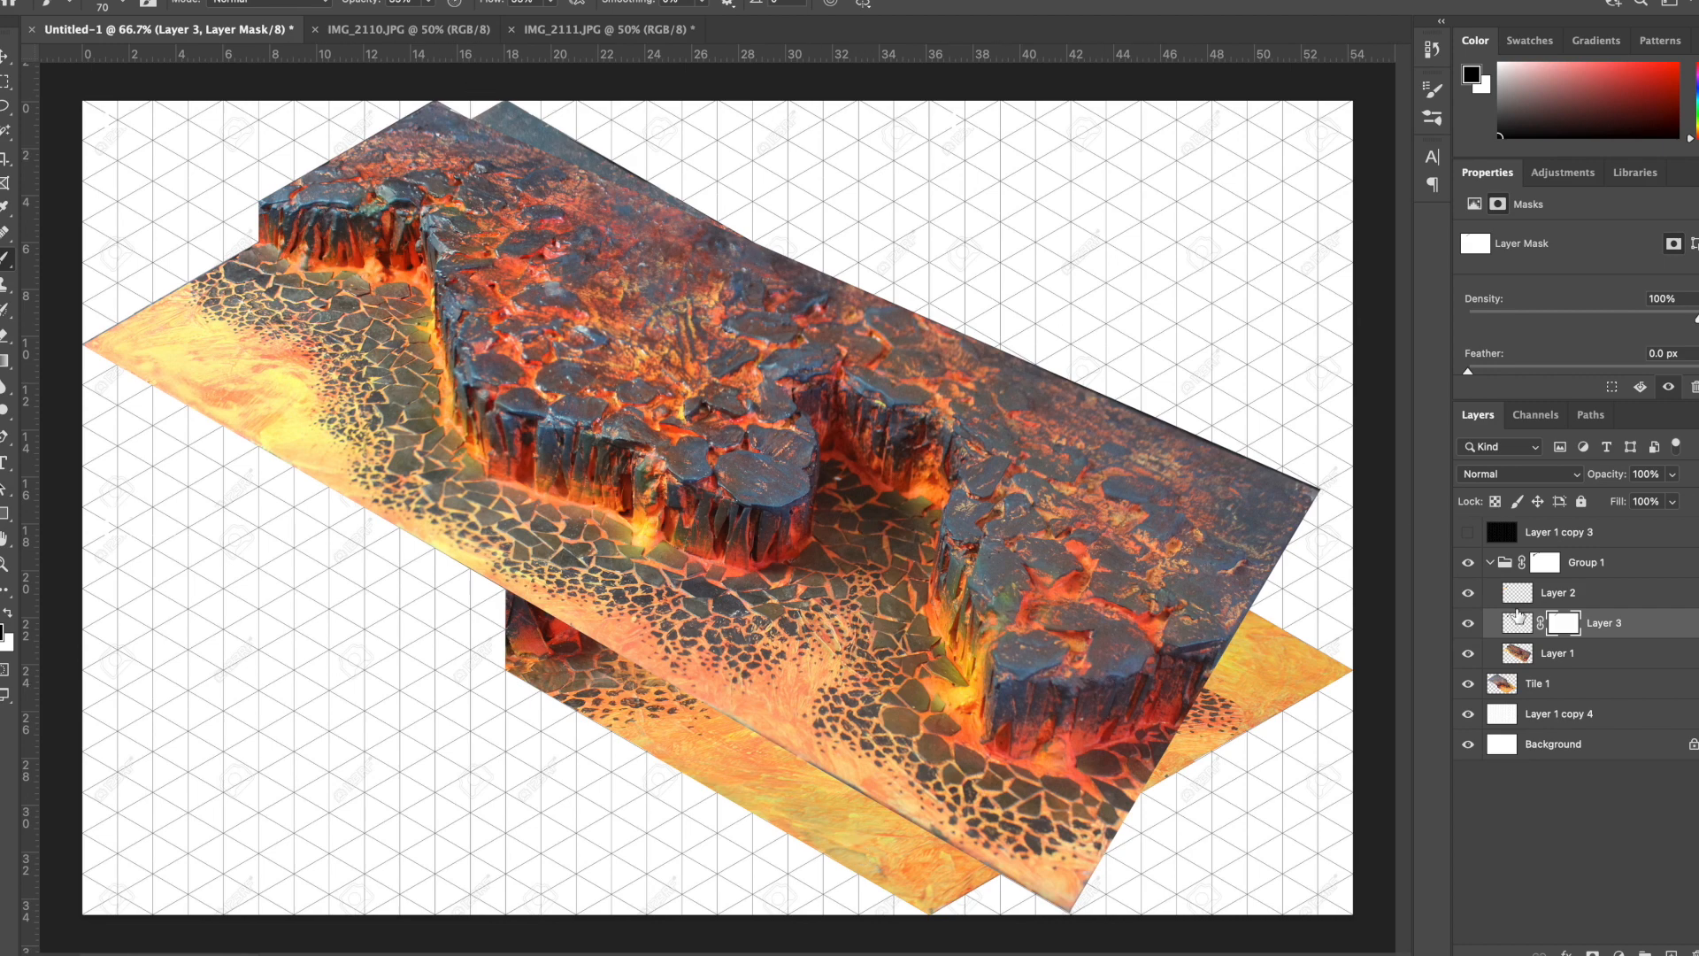
# - Collapse Group 1 and switch its visibility off and on to compare it with Tile 1
pyautogui.click(1490, 563)
pyautogui.click(1469, 564)
pyautogui.click(1469, 565)
pyautogui.click(1469, 565)
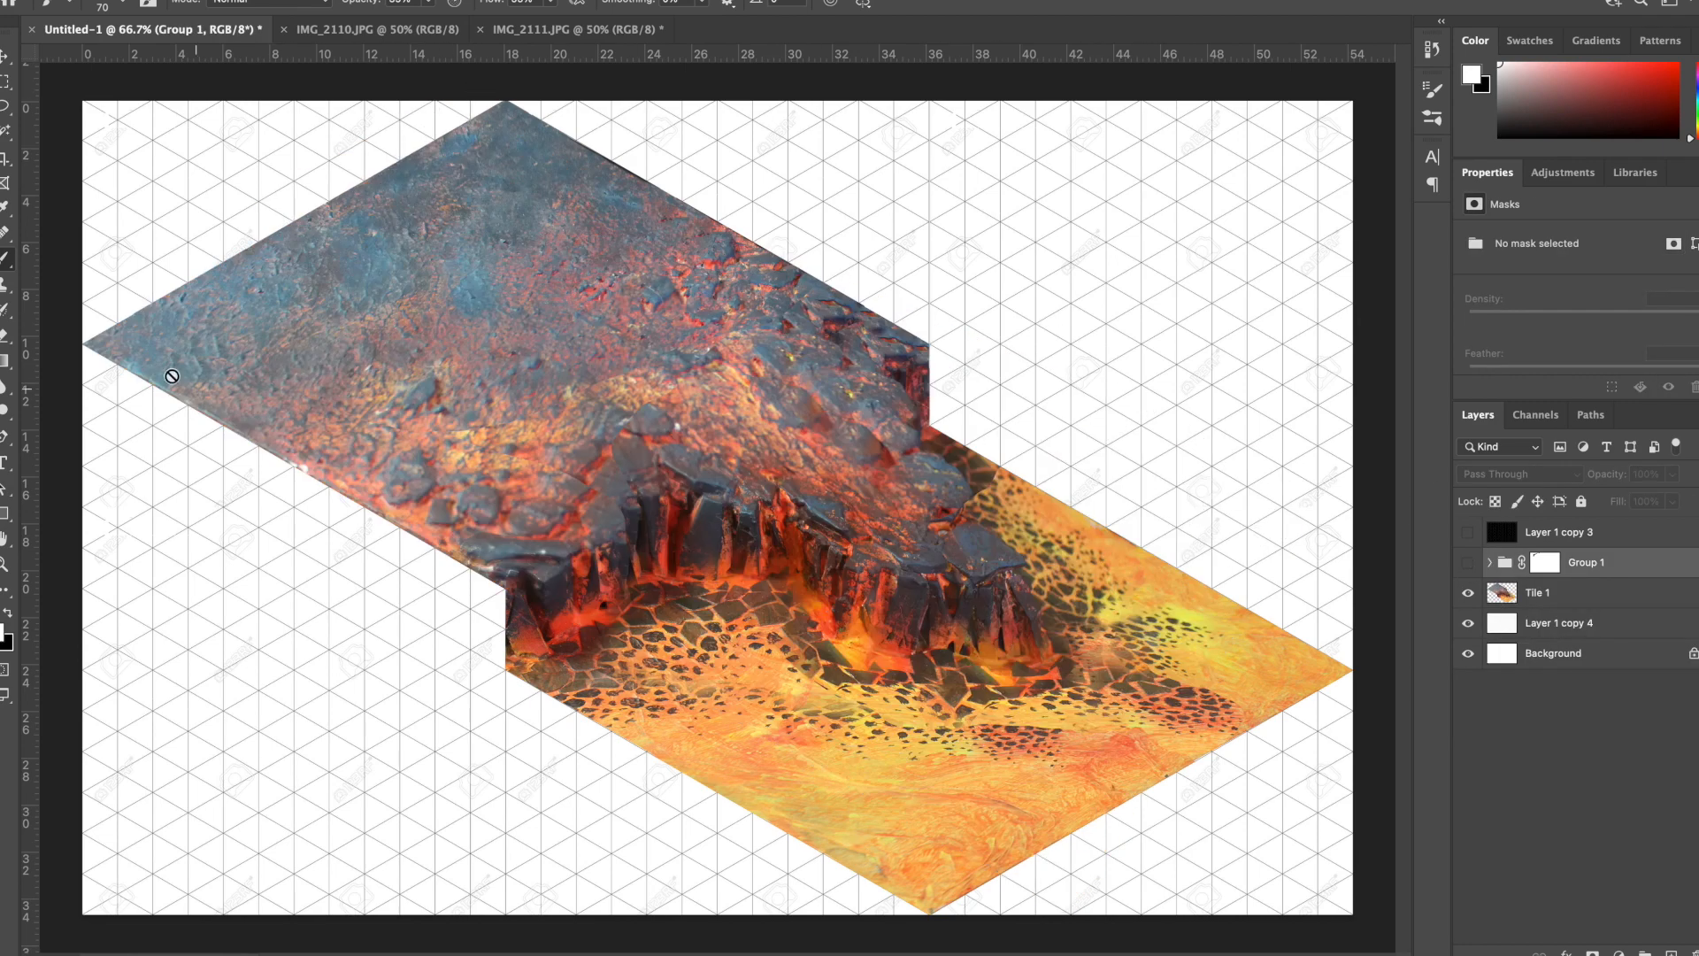
pyautogui.click(1468, 561)
pyautogui.click(1470, 562)
pyautogui.click(1469, 561)
pyautogui.click(1470, 561)
pyautogui.click(1469, 562)
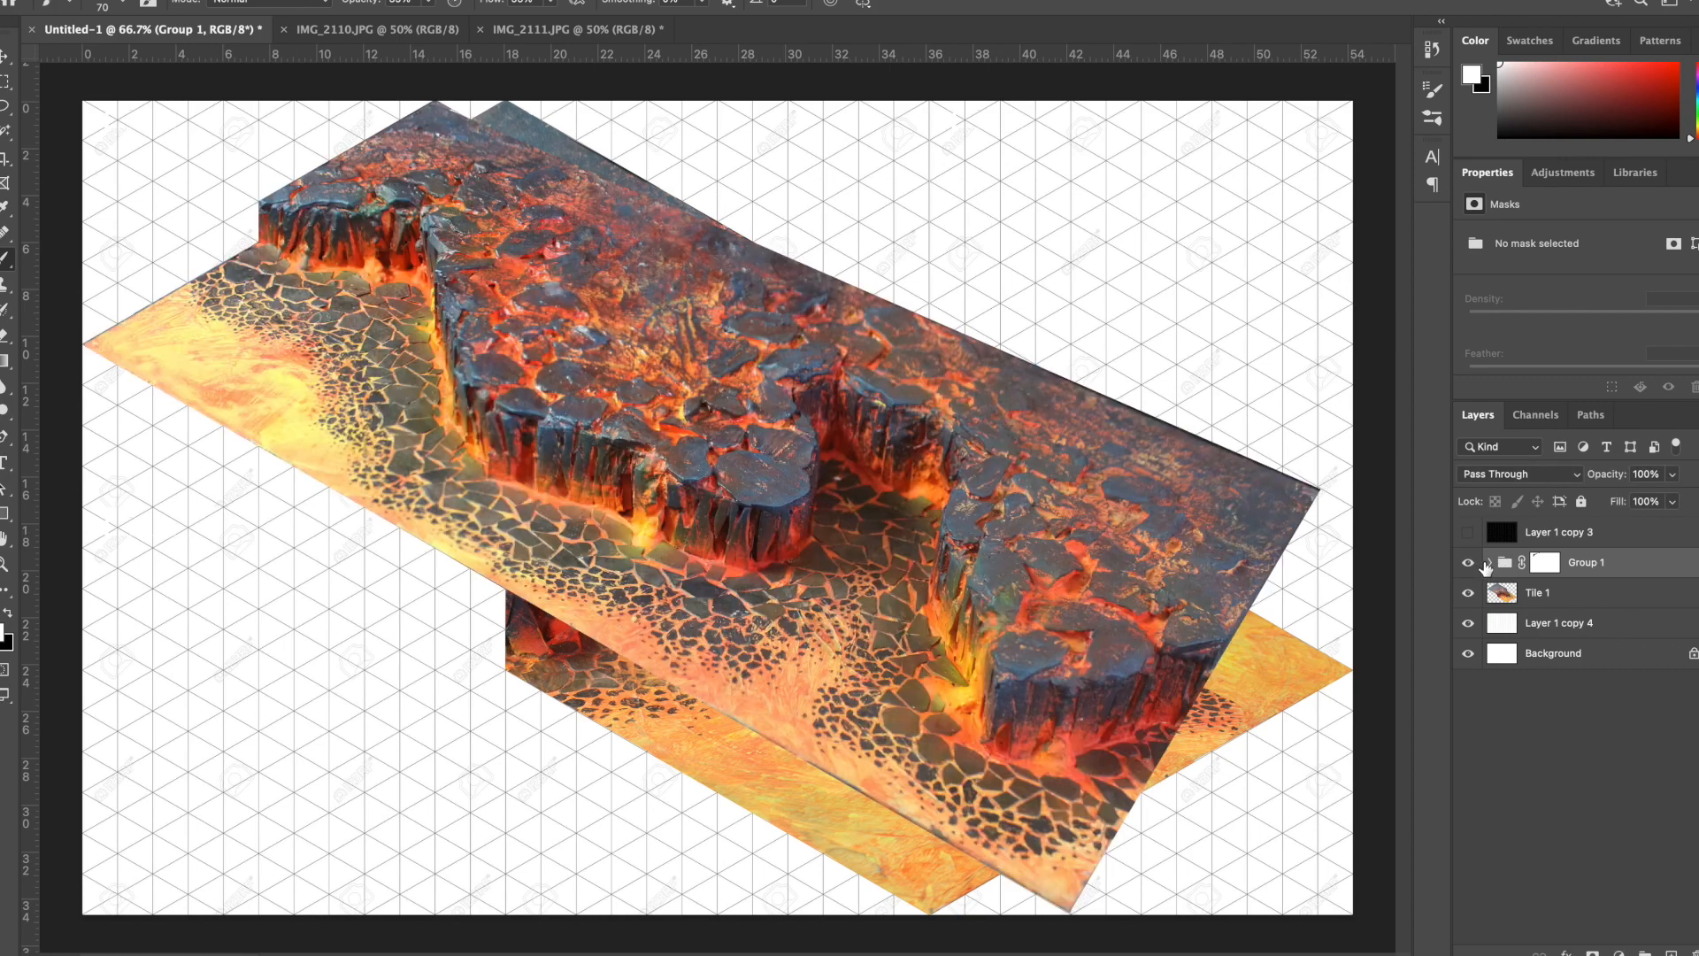
pyautogui.hotkey('ctrl', 't')
pyautogui.moveTo(513, 271); pyautogui.dragTo(511, 299)
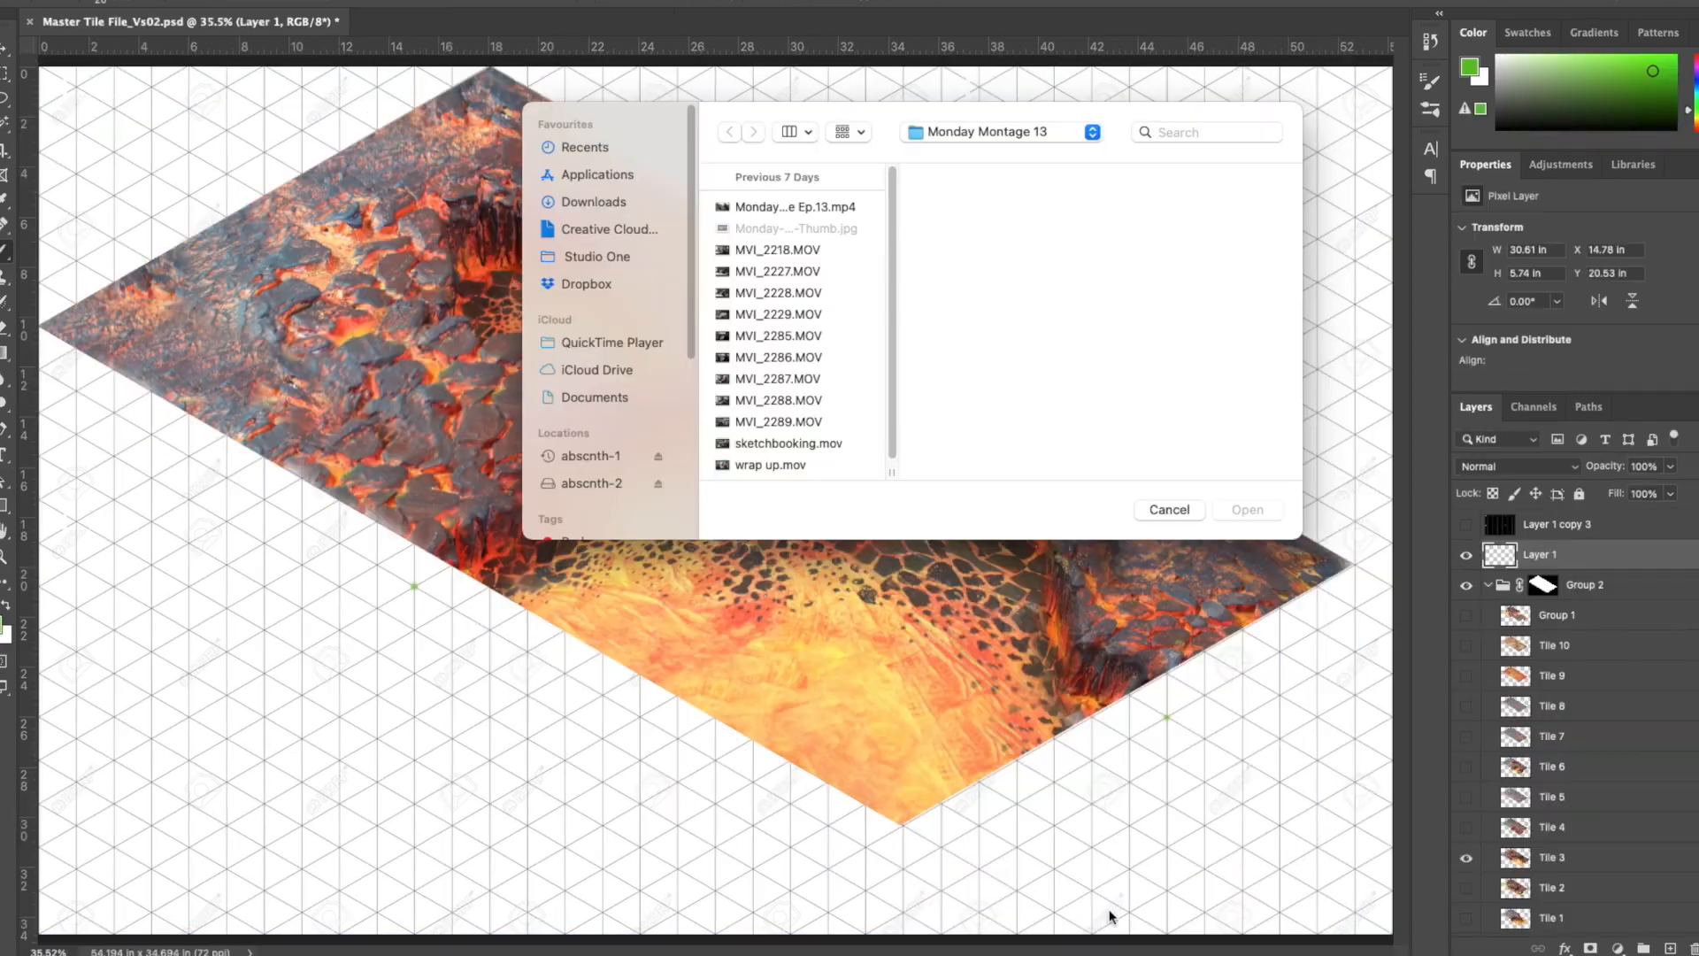
pyautogui.press('Escape')
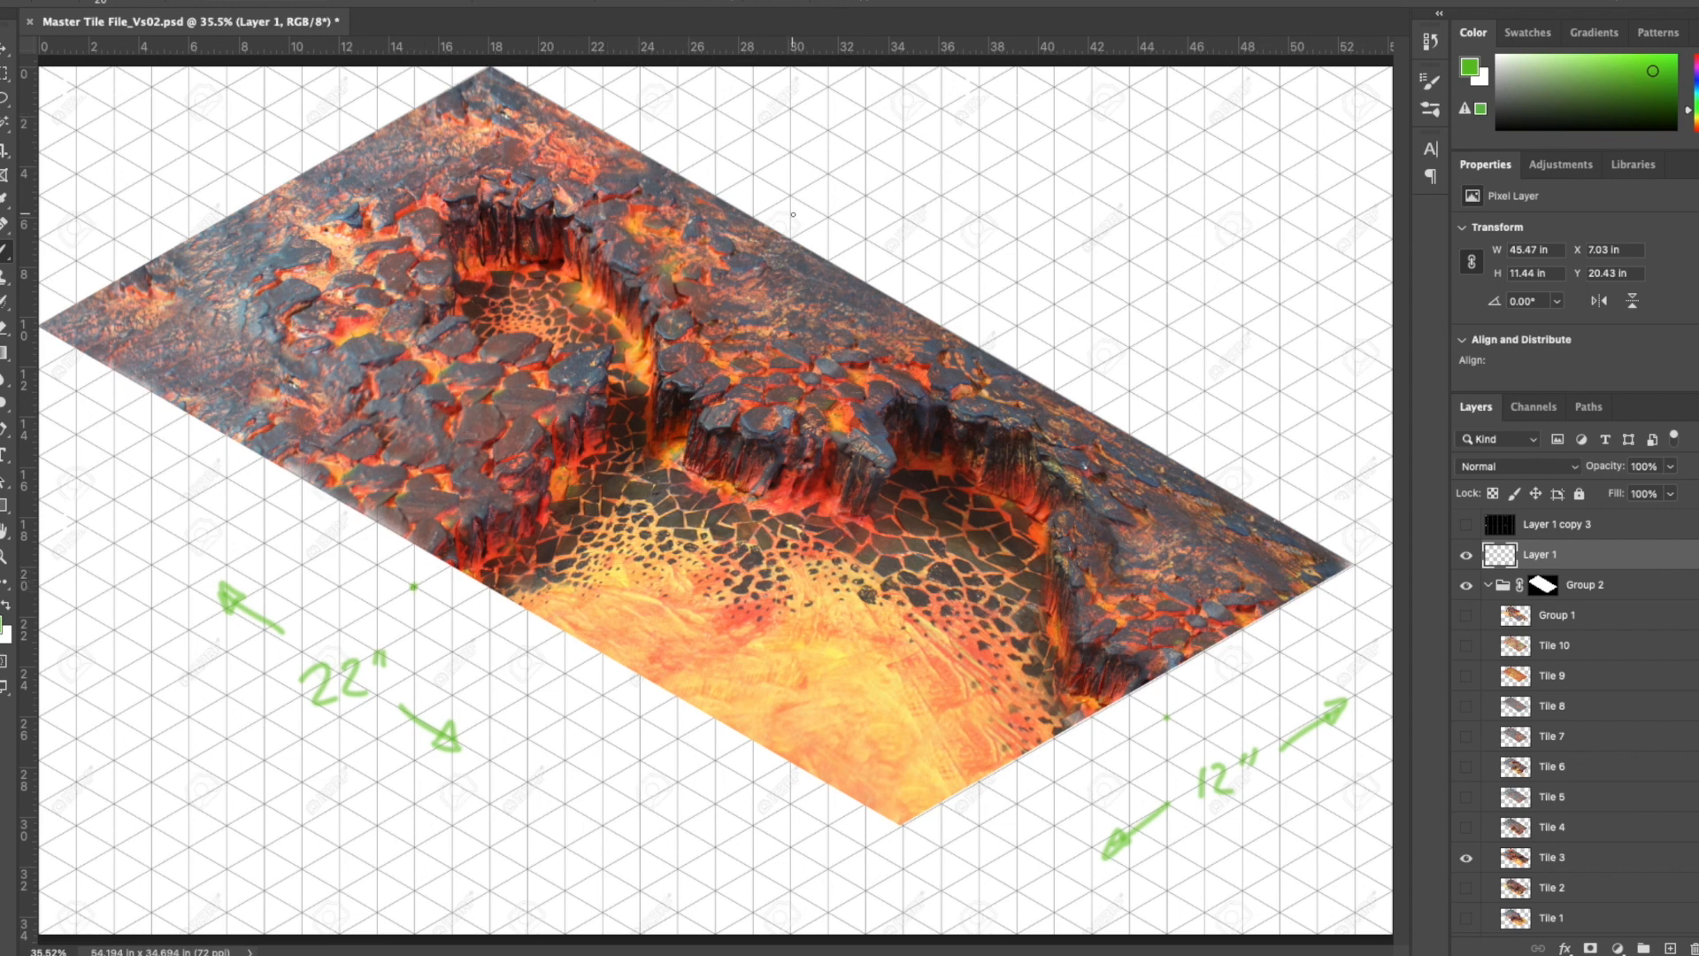
# - Draw two straight green center lines crossing the board on Layer 1 of Master Tile File_Vs02.psd
pyautogui.keyDown('shift'); pyautogui.click(943, 283); pyautogui.keyUp('shift')
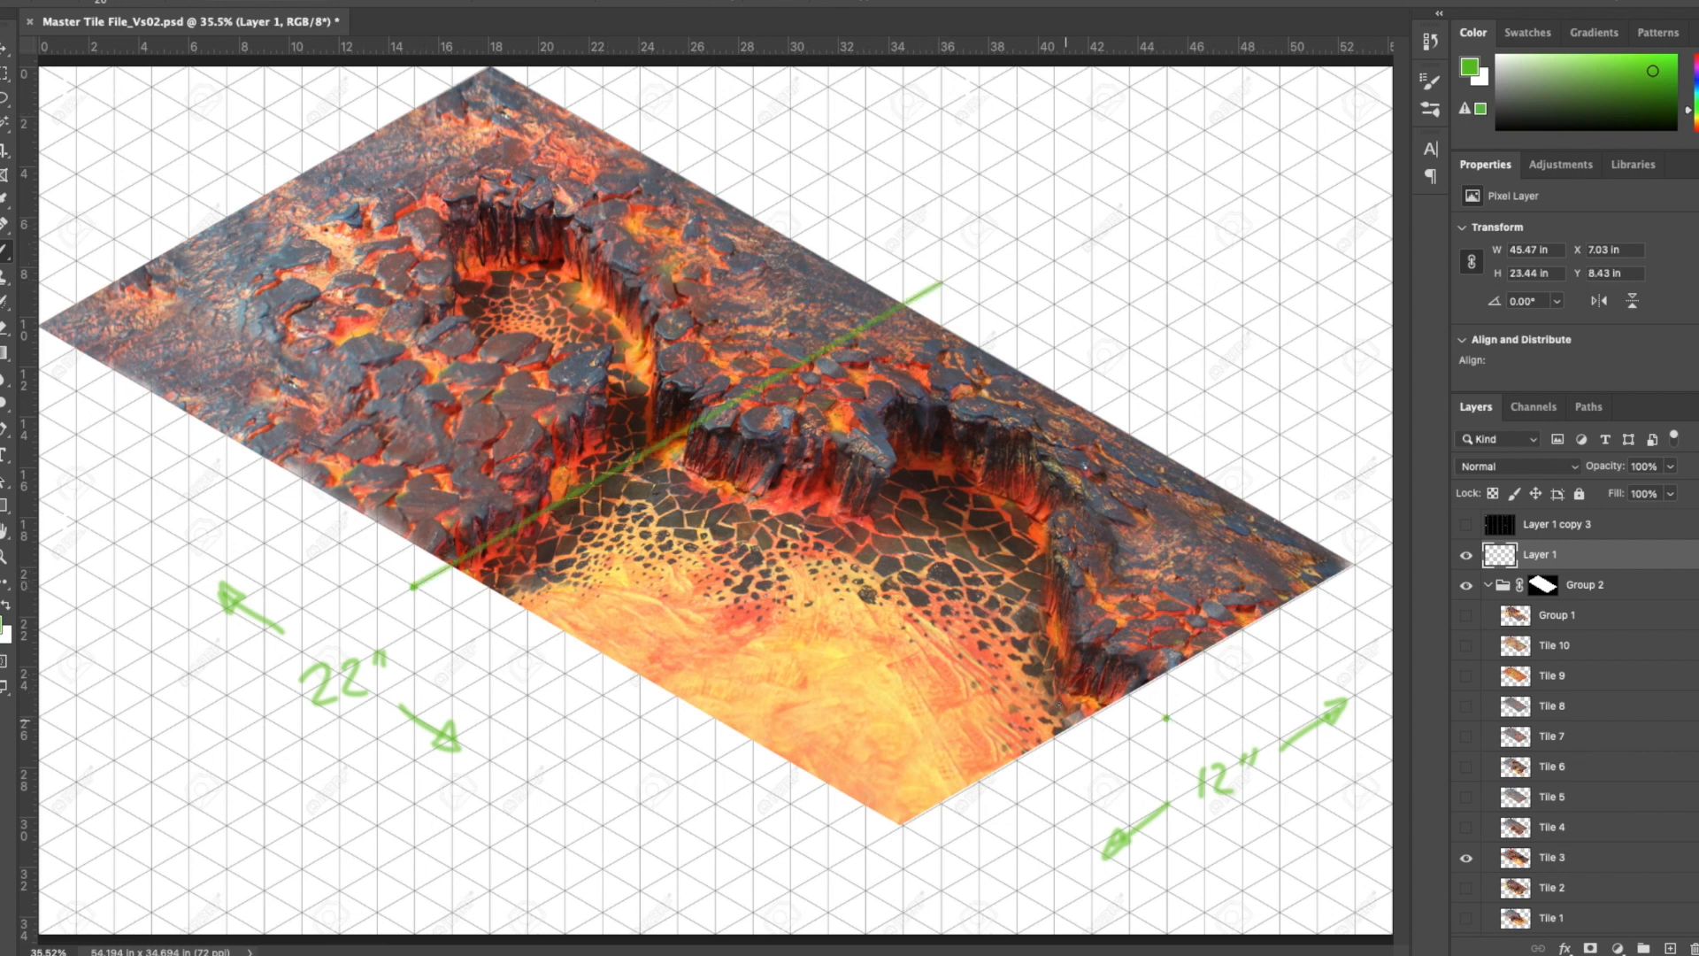
pyautogui.keyDown('shift'); pyautogui.click(226, 174); pyautogui.keyUp('shift')
pyautogui.moveTo(448, 486); pyautogui.dragTo(571, 492)
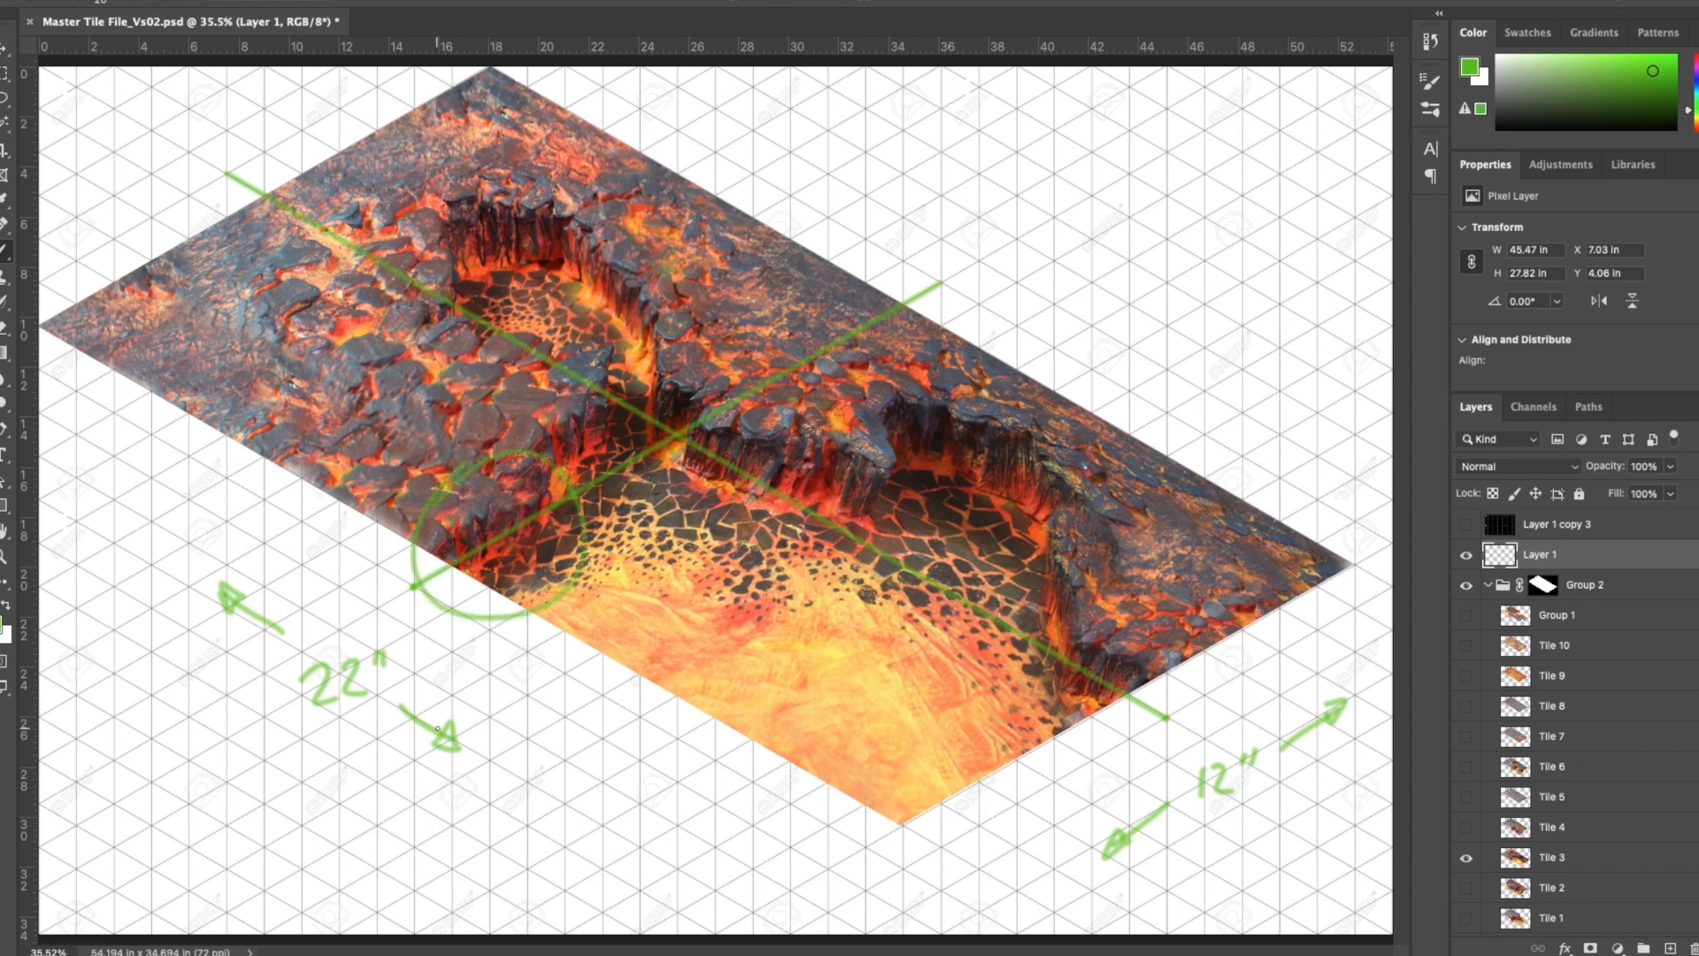
pyautogui.hotkey('ctrl', 'z')
pyautogui.keyDown('ctrl'); pyautogui.click(1117, 649); pyautogui.keyUp('ctrl')
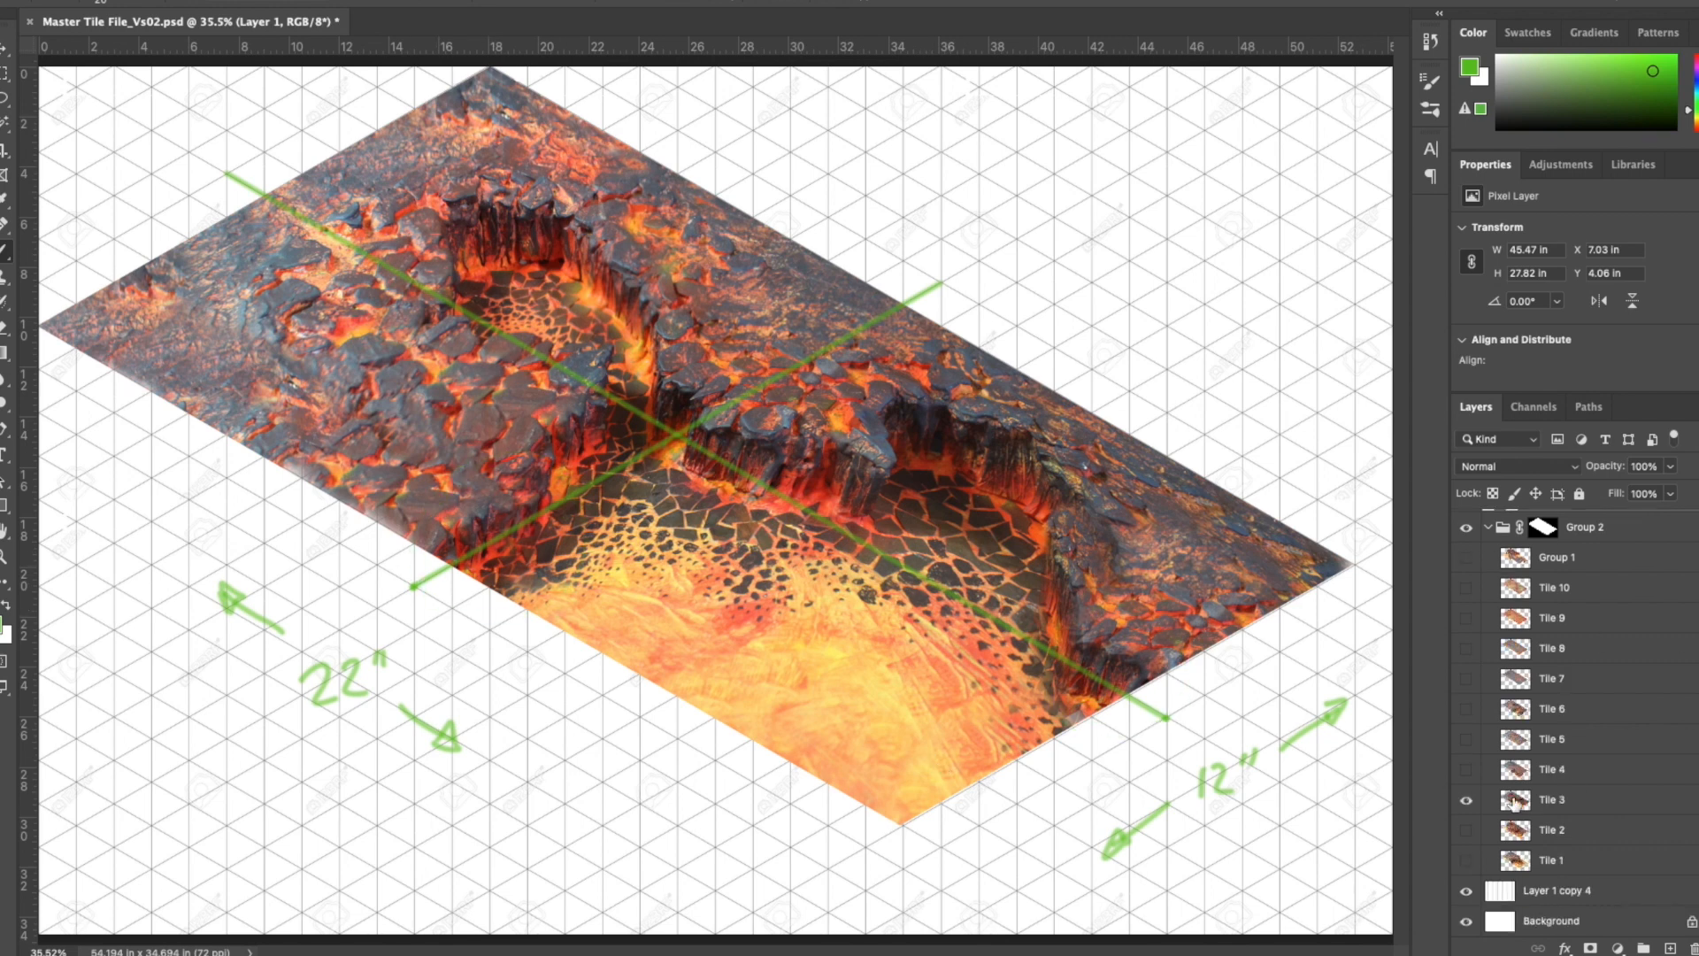
# - Lasso the cliff area where the center line meets Tile 3's lower-right edge, about 10.6 × 9 in
pyautogui.moveTo(1092, 570); pyautogui.dragTo(1186, 579)
pyautogui.hotkey('ctrl', 't')
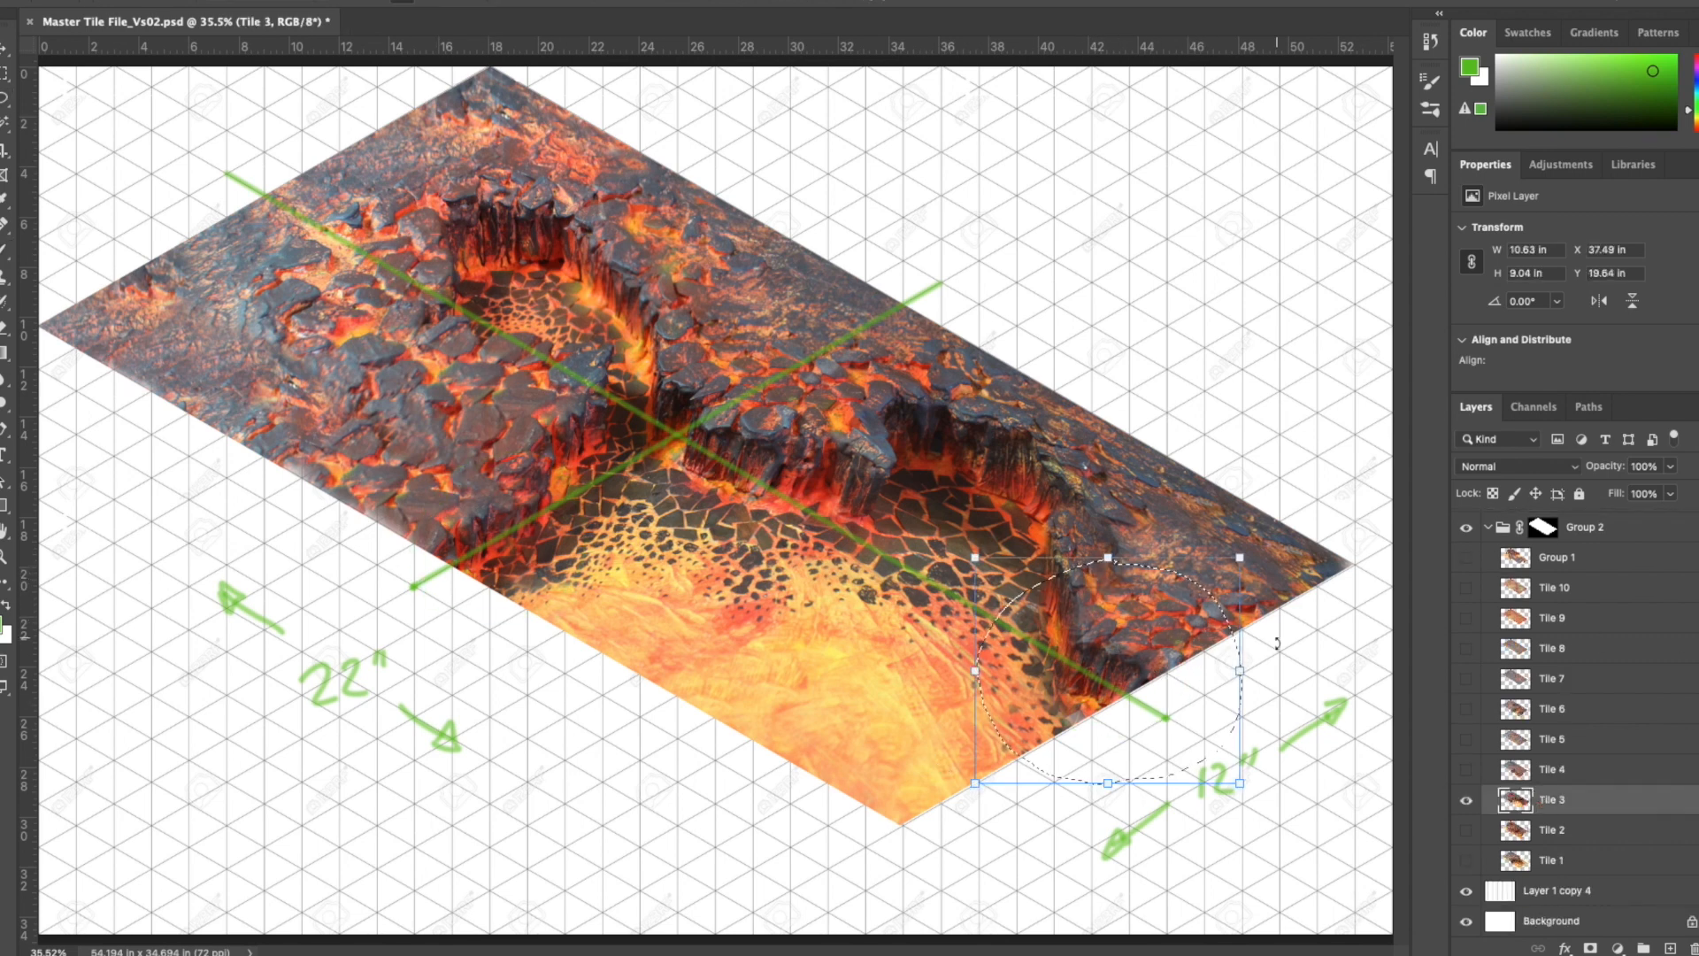
pyautogui.rightClick(1244, 786)
pyautogui.moveTo(1121, 677); pyautogui.dragTo(1102, 694)
pyautogui.hotkey('ctrl', 'z')
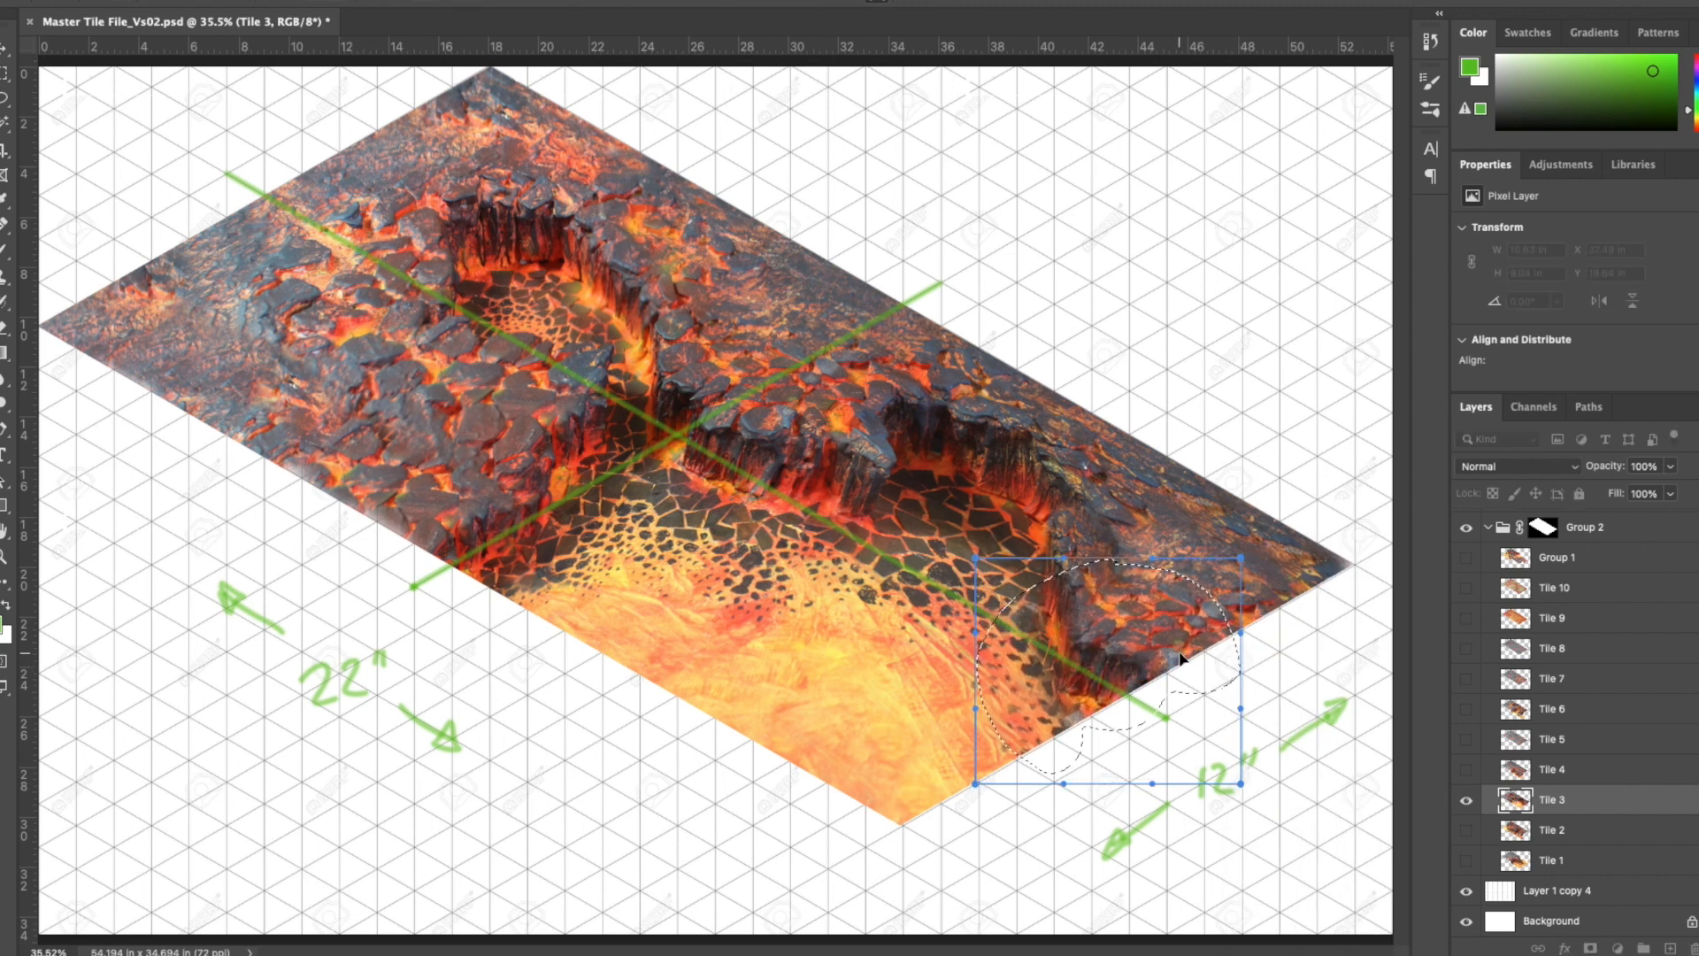
# - Warp a copy of the selected cliff area so its rock edge meets the green center line and merge it into Tile 3
pyautogui.hotkey('ctrl', 'j')
pyautogui.hotkey('ctrl', 't')
pyautogui.rightClick(1243, 770)
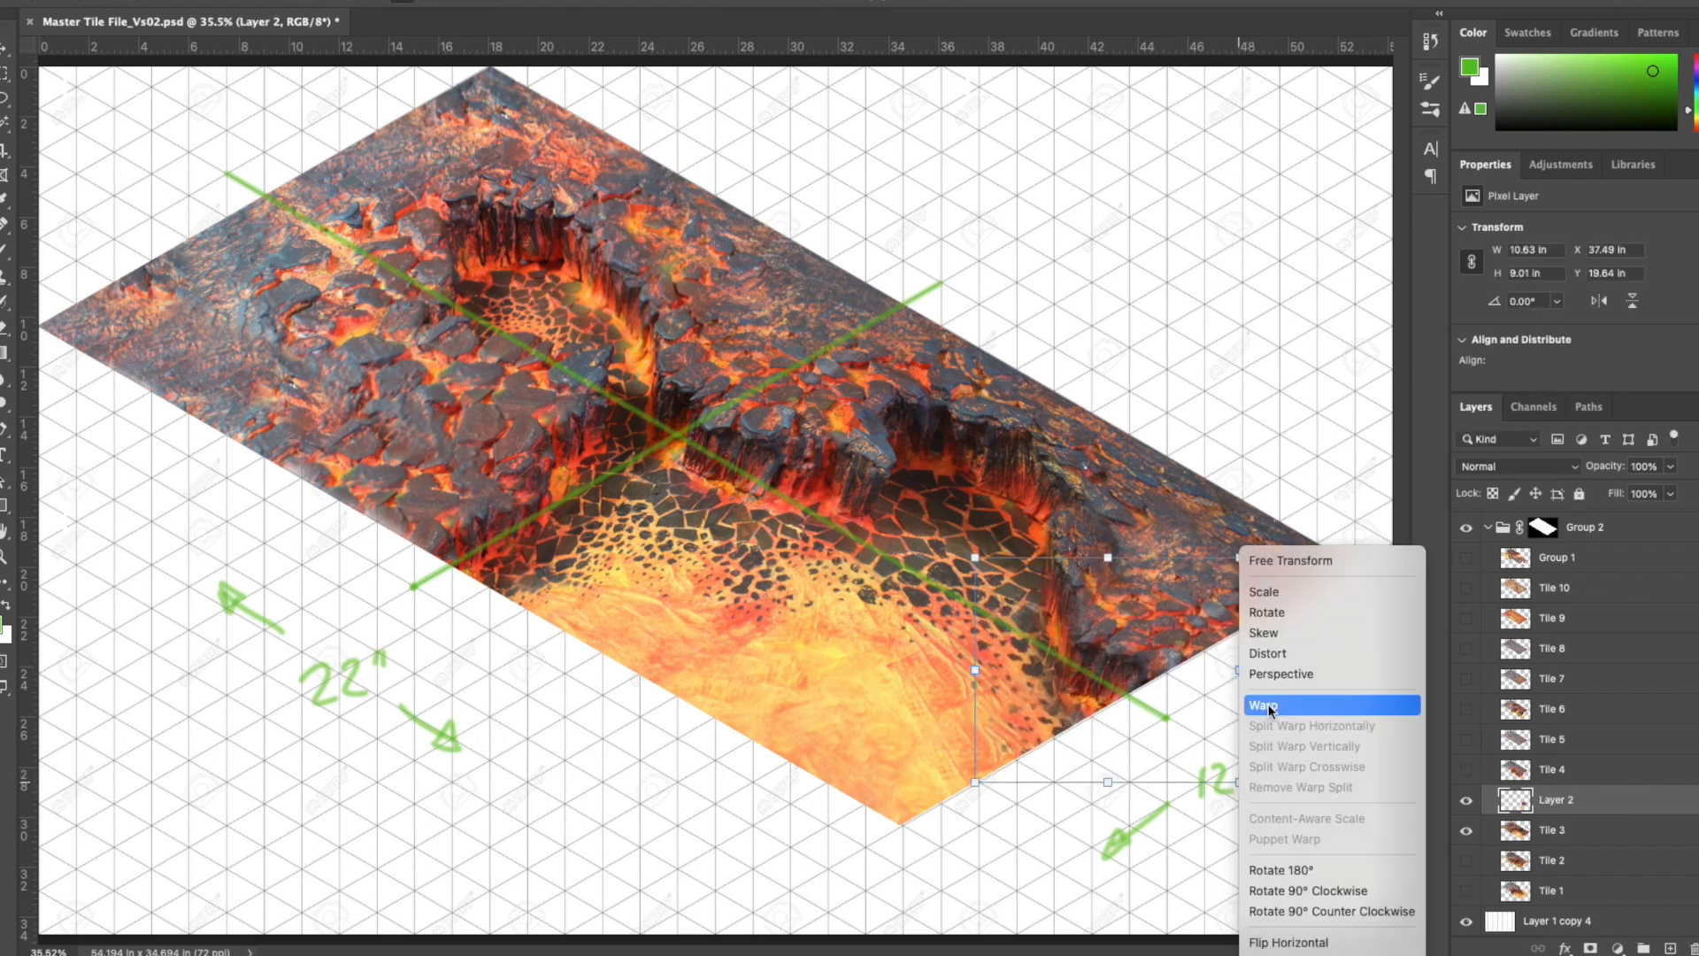
pyautogui.press('Escape')
pyautogui.press('Return')
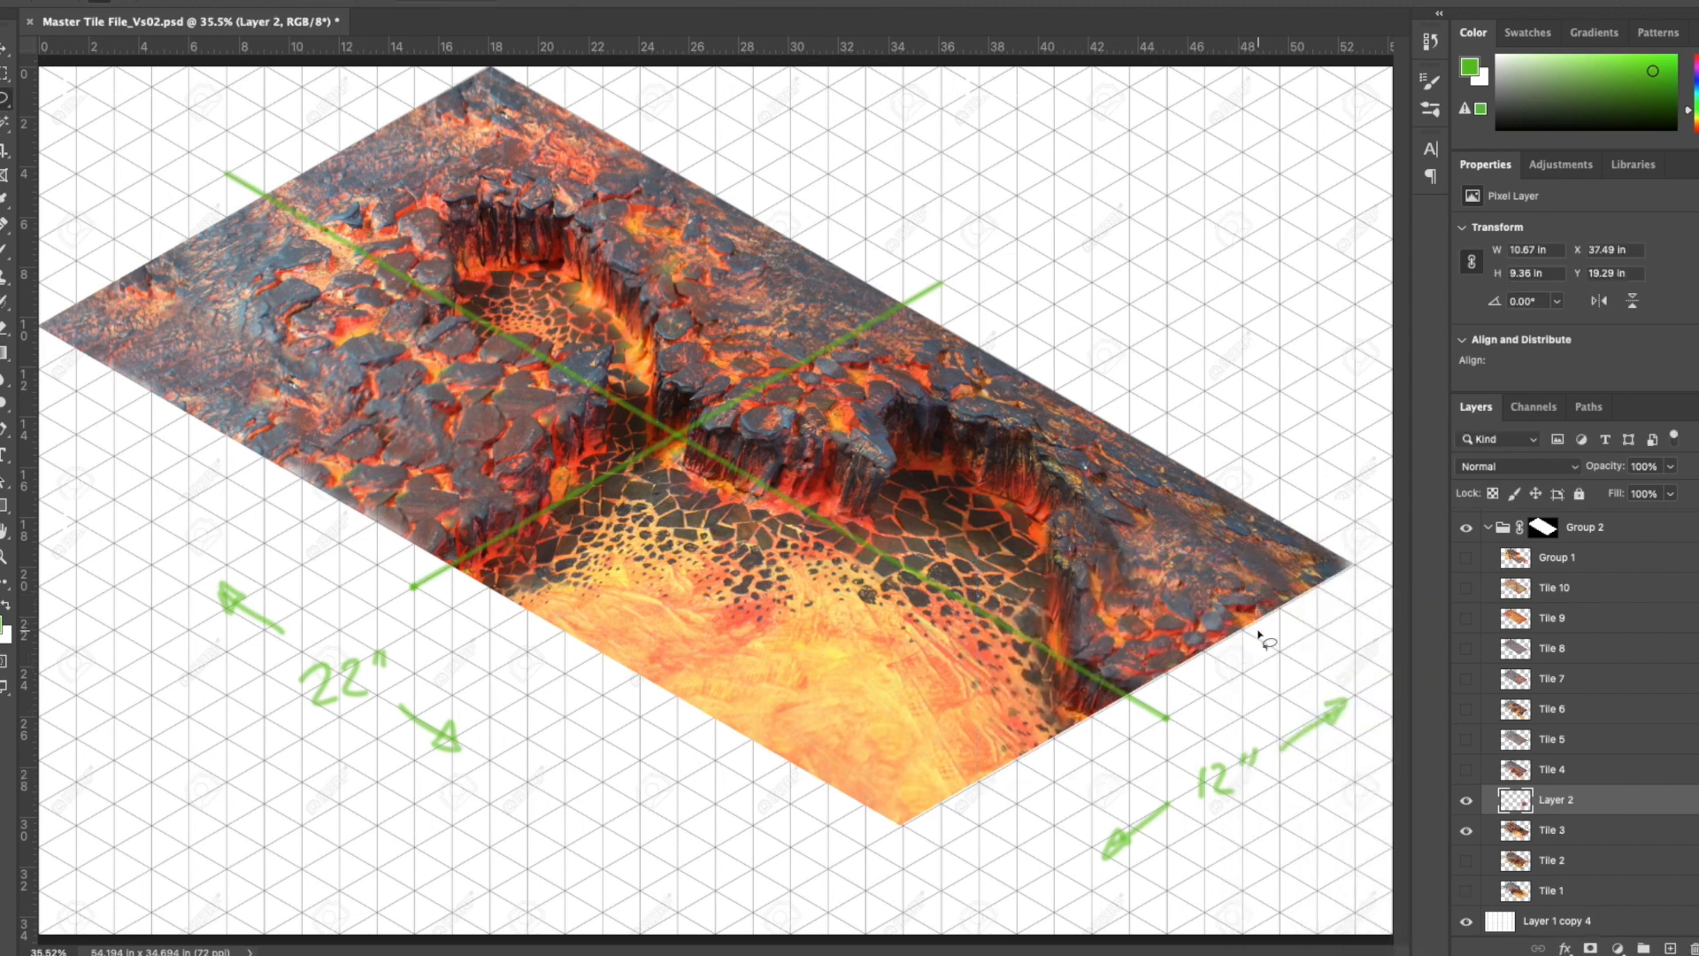
pyautogui.hotkey('ctrl', 'e')
# - Warp a copied section of the cliff at Tile 3's lower-left edge to meet the other green center line and merge it down
pyautogui.moveTo(425, 639); pyautogui.dragTo(423, 637)
pyautogui.hotkey('ctrl', 'j')
pyautogui.hotkey('ctrl', 't')
pyautogui.moveTo(533, 534); pyautogui.dragTo(553, 547)
pyautogui.press('Return')
pyautogui.hotkey('ctrl', 'e')
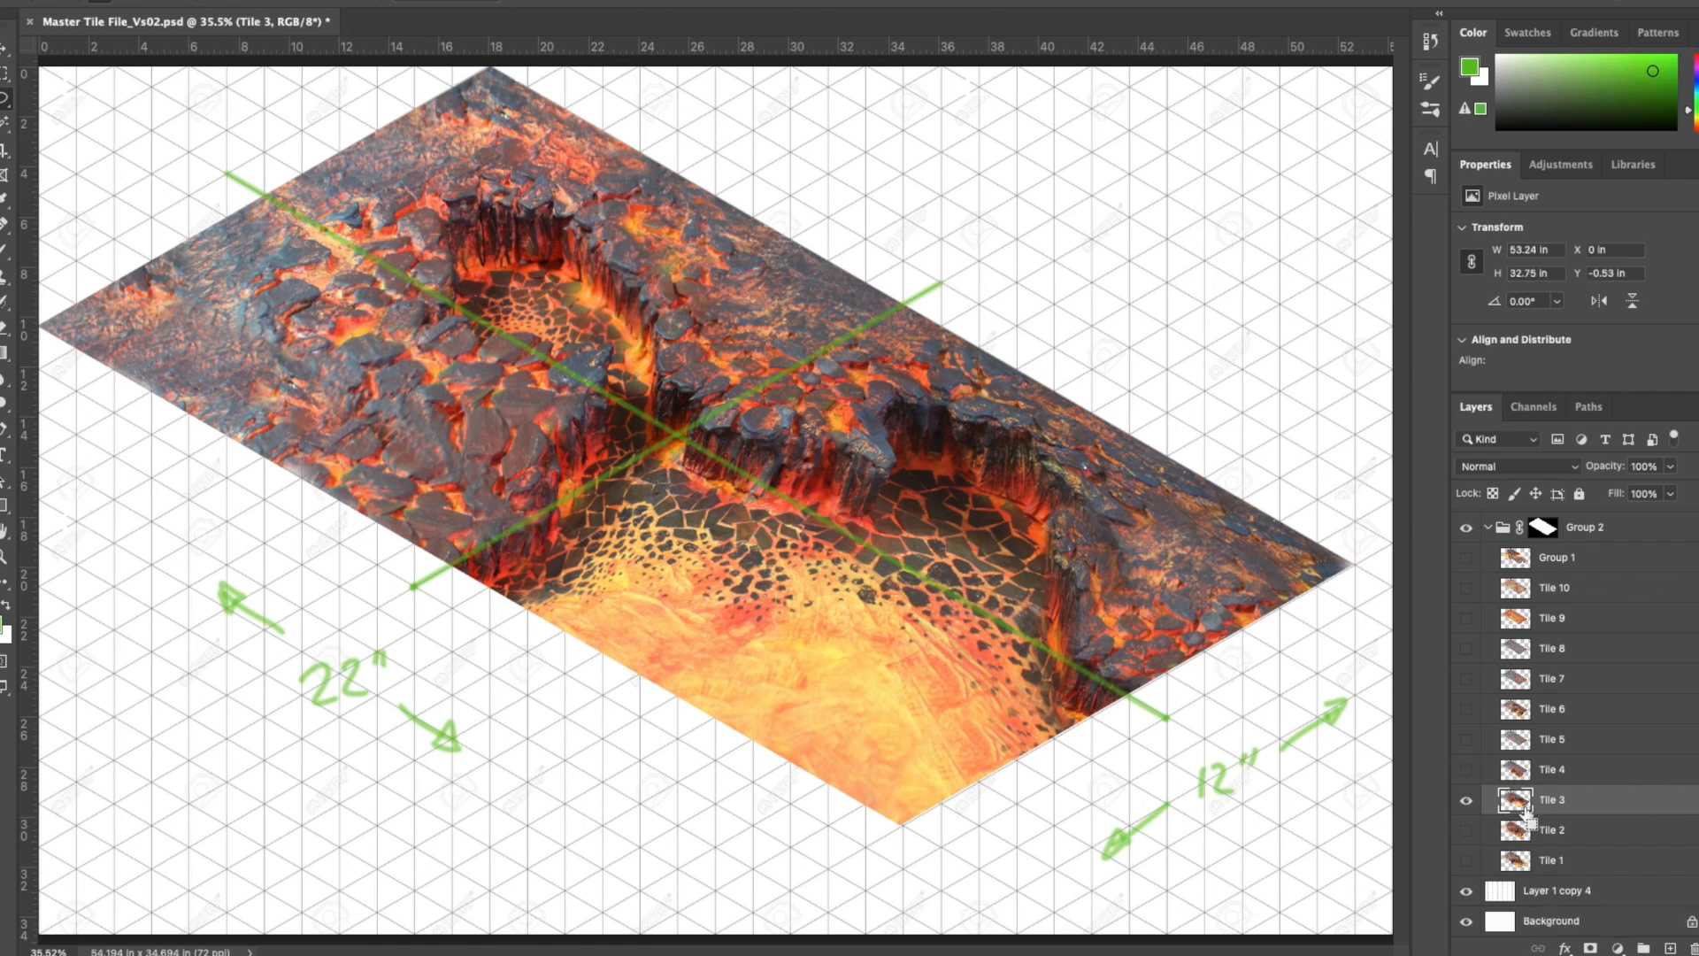
# - Hide the green guides and Tile 3, then show and select Group 1
pyautogui.scroll(2, 1471, 562)
pyautogui.click(1466, 555)
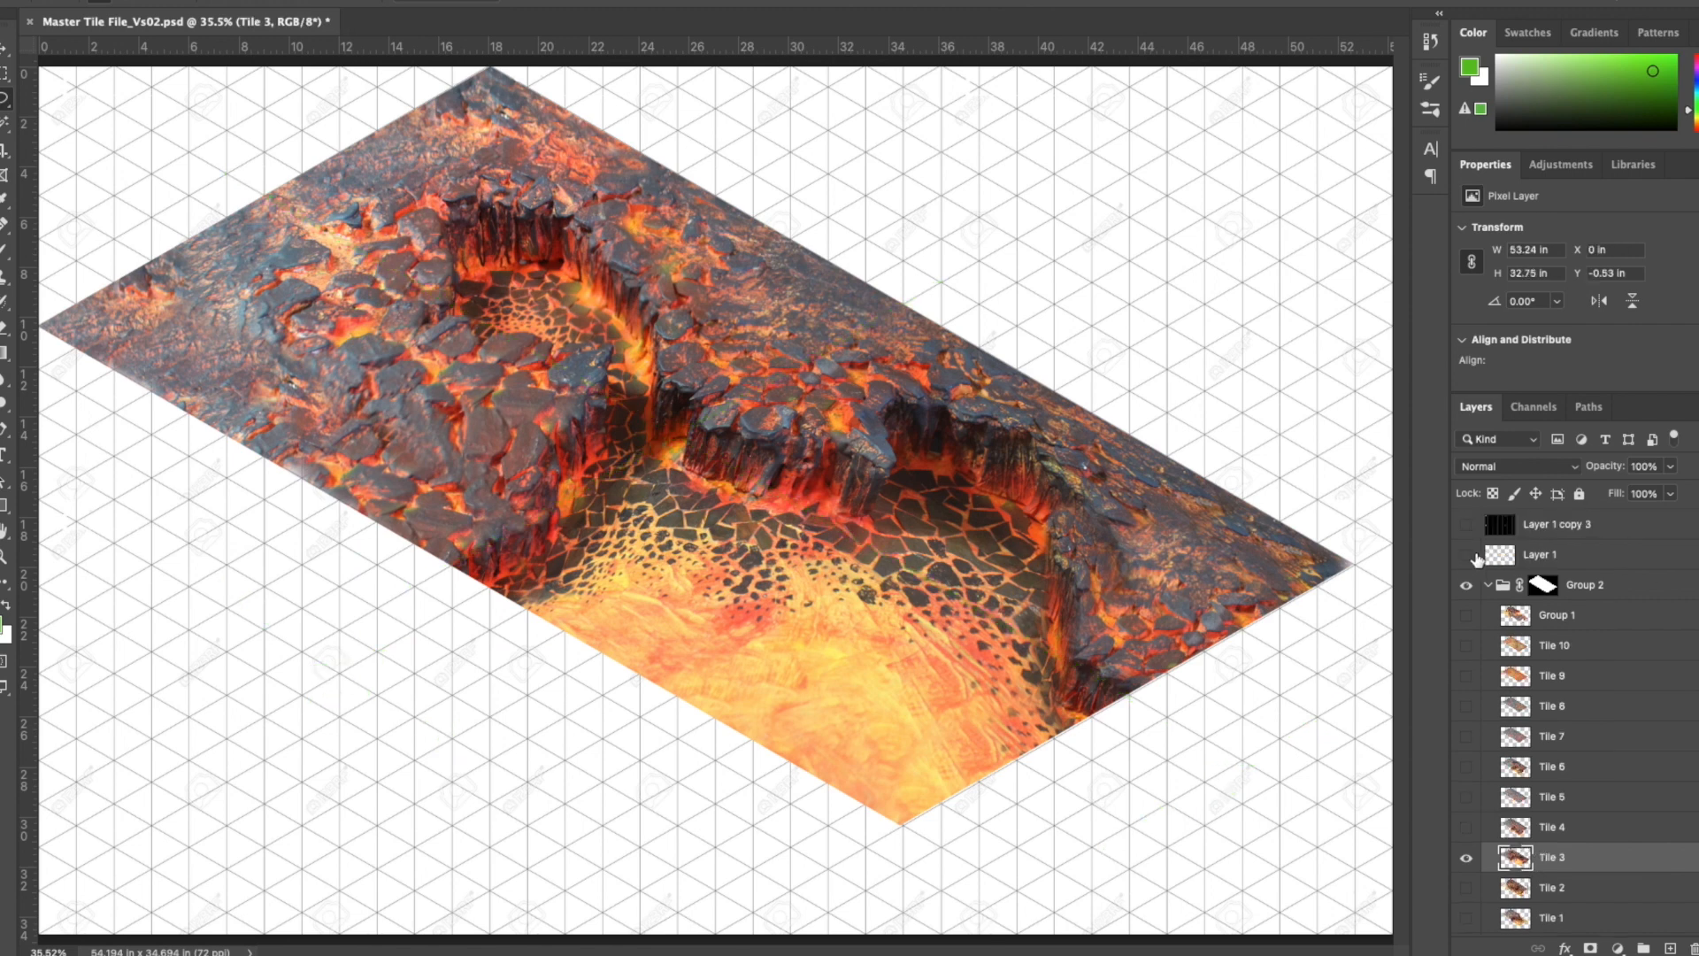
pyautogui.click(1468, 617)
pyautogui.click(1468, 618)
pyautogui.click(1469, 620)
pyautogui.click(1469, 620)
pyautogui.click(1467, 859)
pyautogui.click(1468, 618)
pyautogui.click(1512, 620)
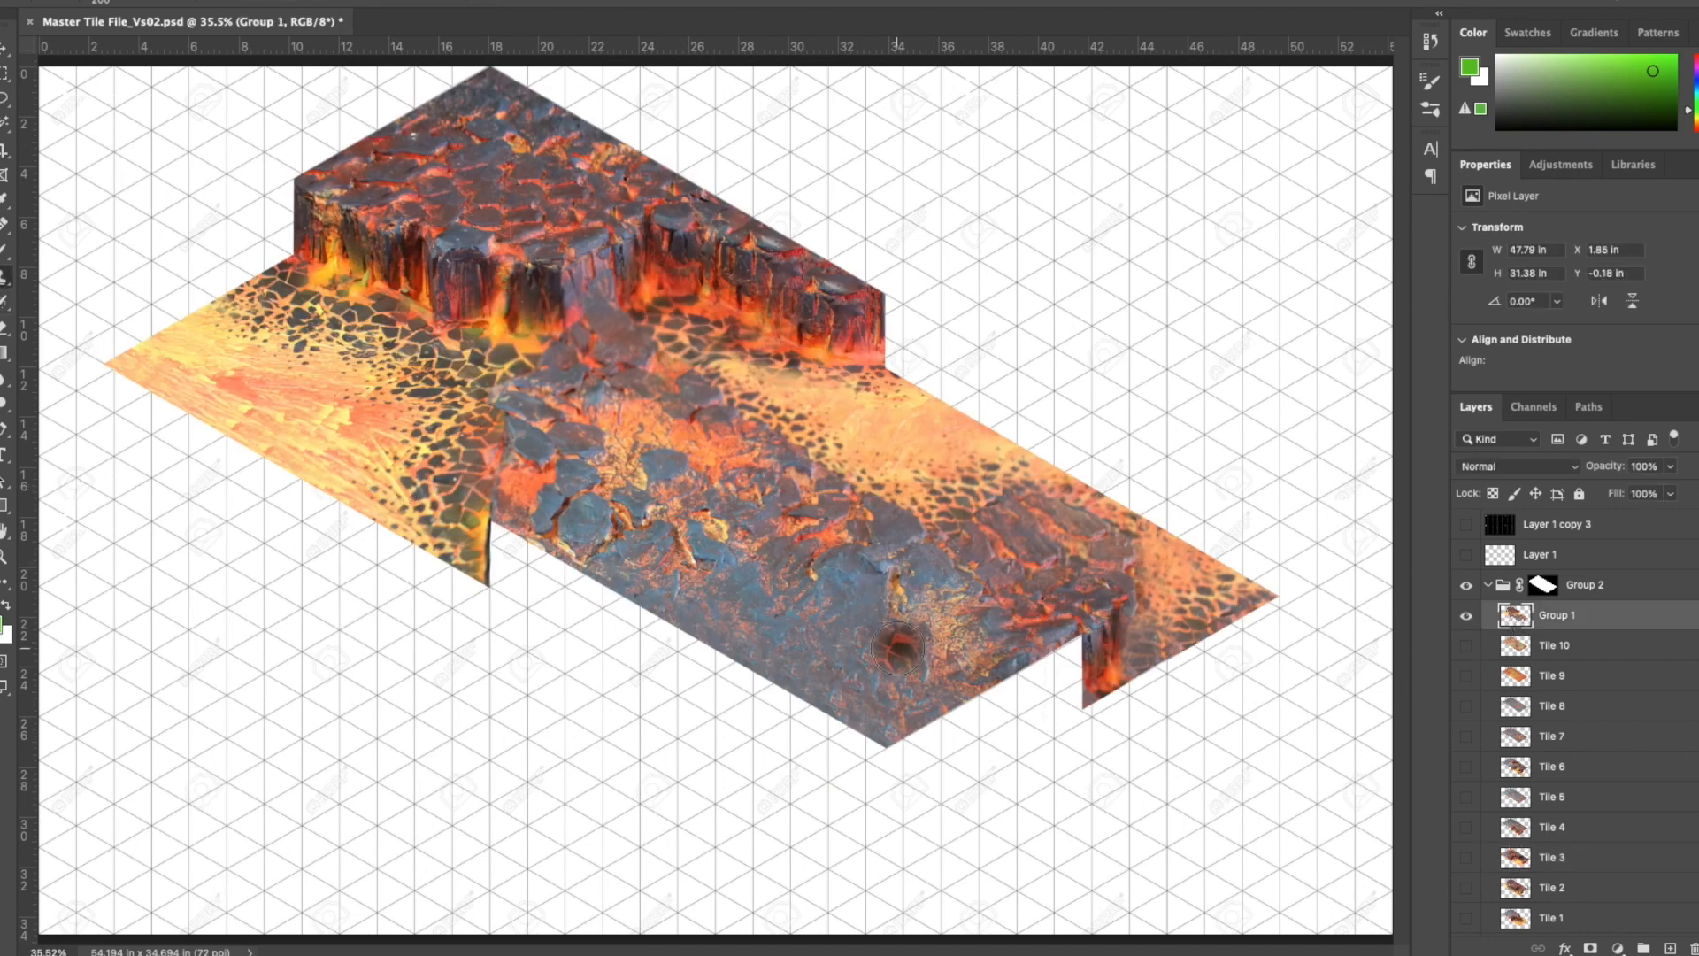
# - Clone Stamp rock texture over the gaps along Group 1's lower-left and lower-right edges, with the green guides on Layer 1 shown
pyautogui.moveTo(611, 611)
pyautogui.mouseDown()
pyautogui.moveTo(877, 732)
pyautogui.moveTo(986, 725)
pyautogui.moveTo(1021, 687)
pyautogui.moveTo(974, 758)
pyautogui.mouseUp()
pyautogui.keyDown('alt'); pyautogui.click(1099, 647); pyautogui.keyUp('alt')
pyautogui.moveTo(1082, 651)
pyautogui.mouseDown()
pyautogui.moveTo(1073, 694)
pyautogui.moveTo(1168, 655)
pyautogui.mouseUp()
pyautogui.click(1467, 555)
pyautogui.keyDown('alt'); pyautogui.click(876, 495); pyautogui.keyUp('alt')
pyautogui.keyDown('alt'); pyautogui.click(537, 416); pyautogui.keyUp('alt')
pyautogui.moveTo(531, 518)
pyautogui.mouseDown()
pyautogui.moveTo(504, 559)
pyautogui.moveTo(575, 586)
pyautogui.mouseUp()
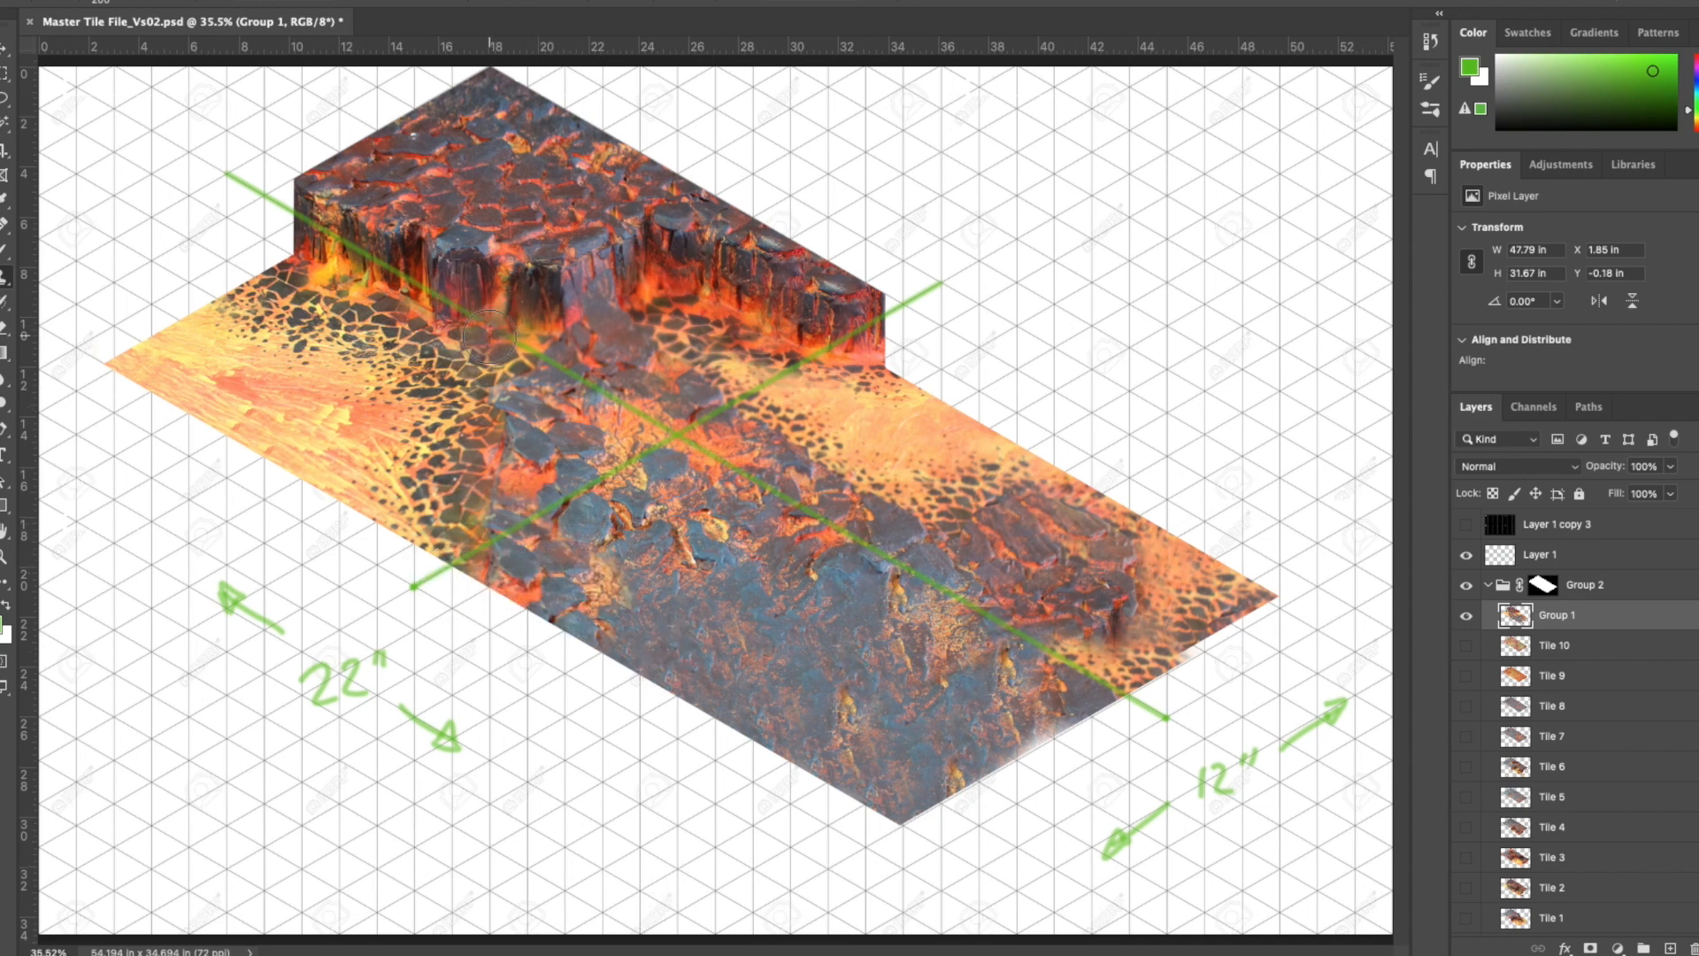
# - Copy a cliff face section to a new layer and fit it against the board's lower-right edge, about 7.5 × 7.3 in
pyautogui.hotkey('ctrl', 'shift', 'alt', 'n')
pyautogui.press('super+t')
pyautogui.moveTo(496, 261); pyautogui.dragTo(1052, 652)
pyautogui.click(151, 1)
pyautogui.moveTo(257, 371)
pyautogui.click(516, 662)
pyautogui.moveTo(933, 644); pyautogui.dragTo(981, 678)
pyautogui.moveTo(1176, 563); pyautogui.dragTo(1147, 558)
pyautogui.press('Return')
# - Erase the left part of the copied cliff on Layer 2 so the rock face ends near the green center line
pyautogui.press('l')
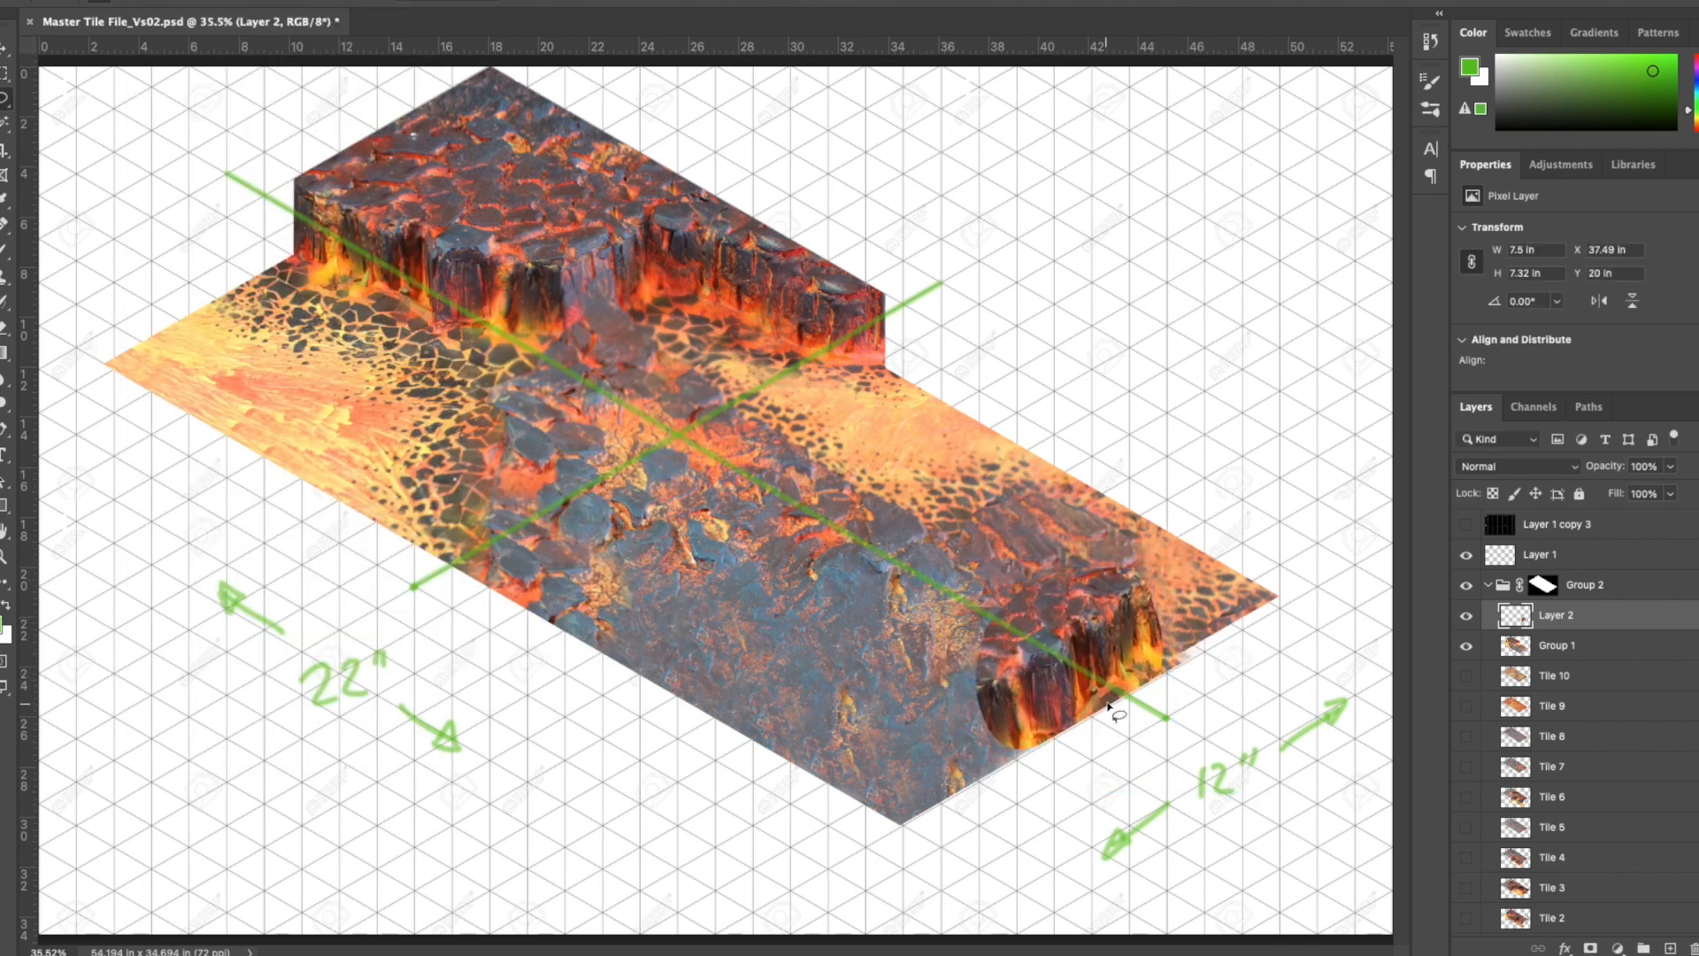
pyautogui.press('e')
pyautogui.moveTo(974, 637)
pyautogui.mouseDown()
pyautogui.moveTo(1005, 683)
pyautogui.moveTo(1102, 699)
pyautogui.mouseUp()
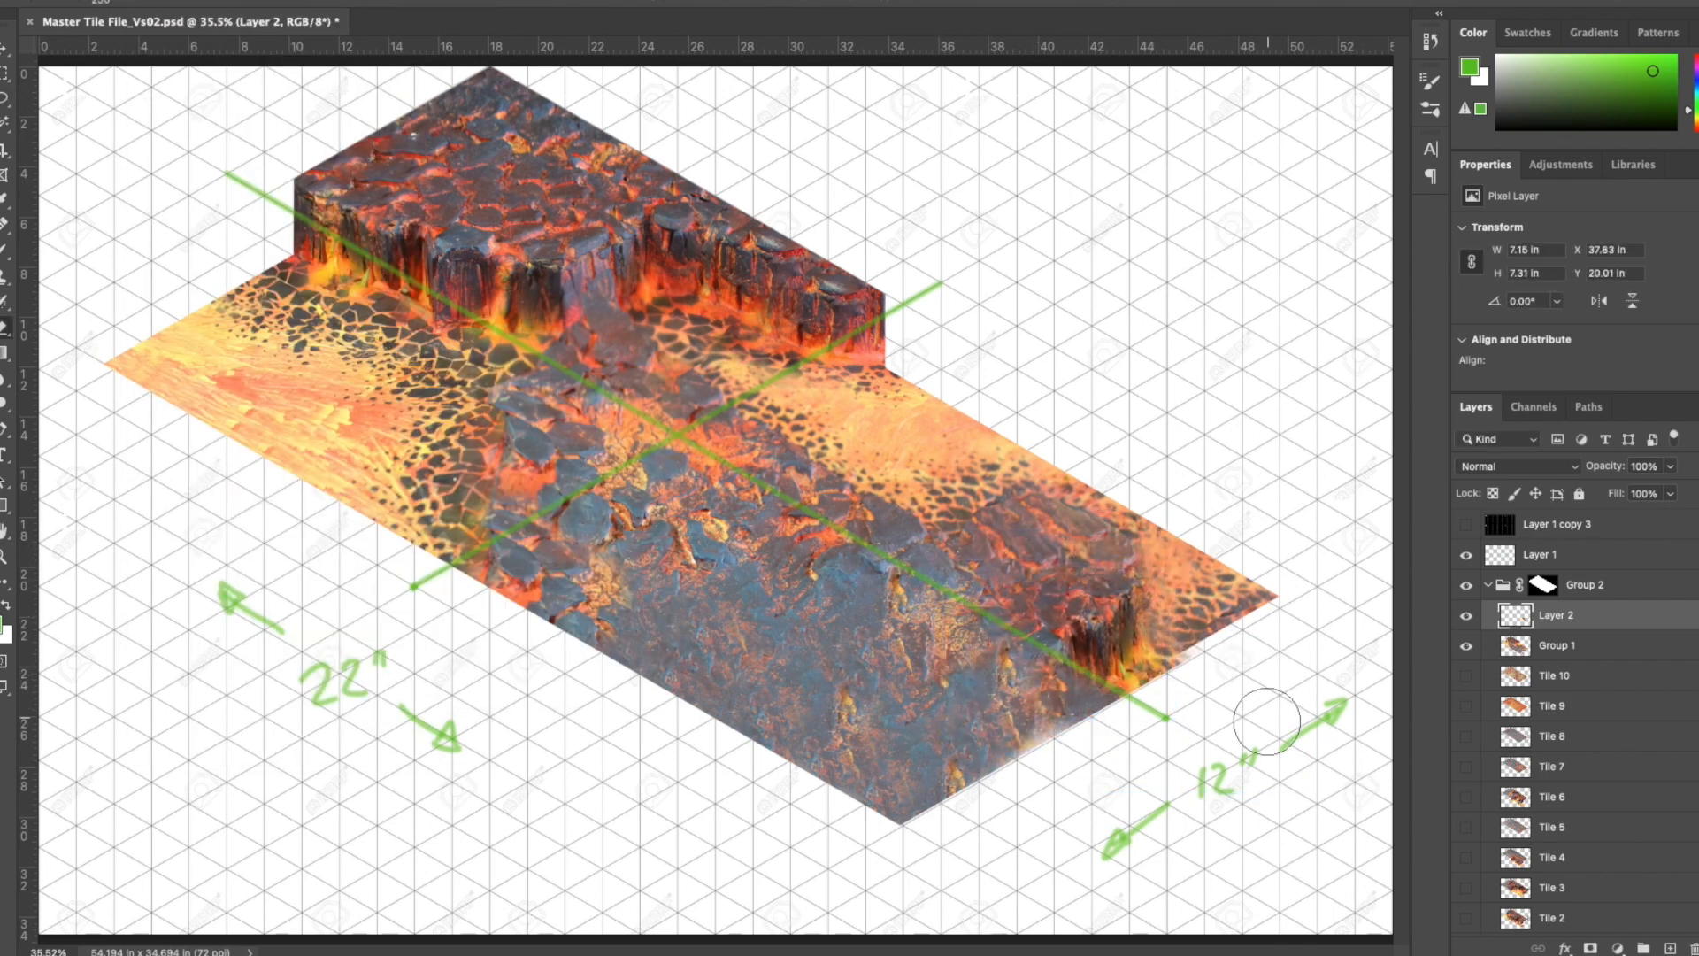
# - Merge the cliff patch into Group 1, then copy the plateau's left corner to a new layer and extend it left along the upper-left edge
pyautogui.hotkey('ctrl', 'e')
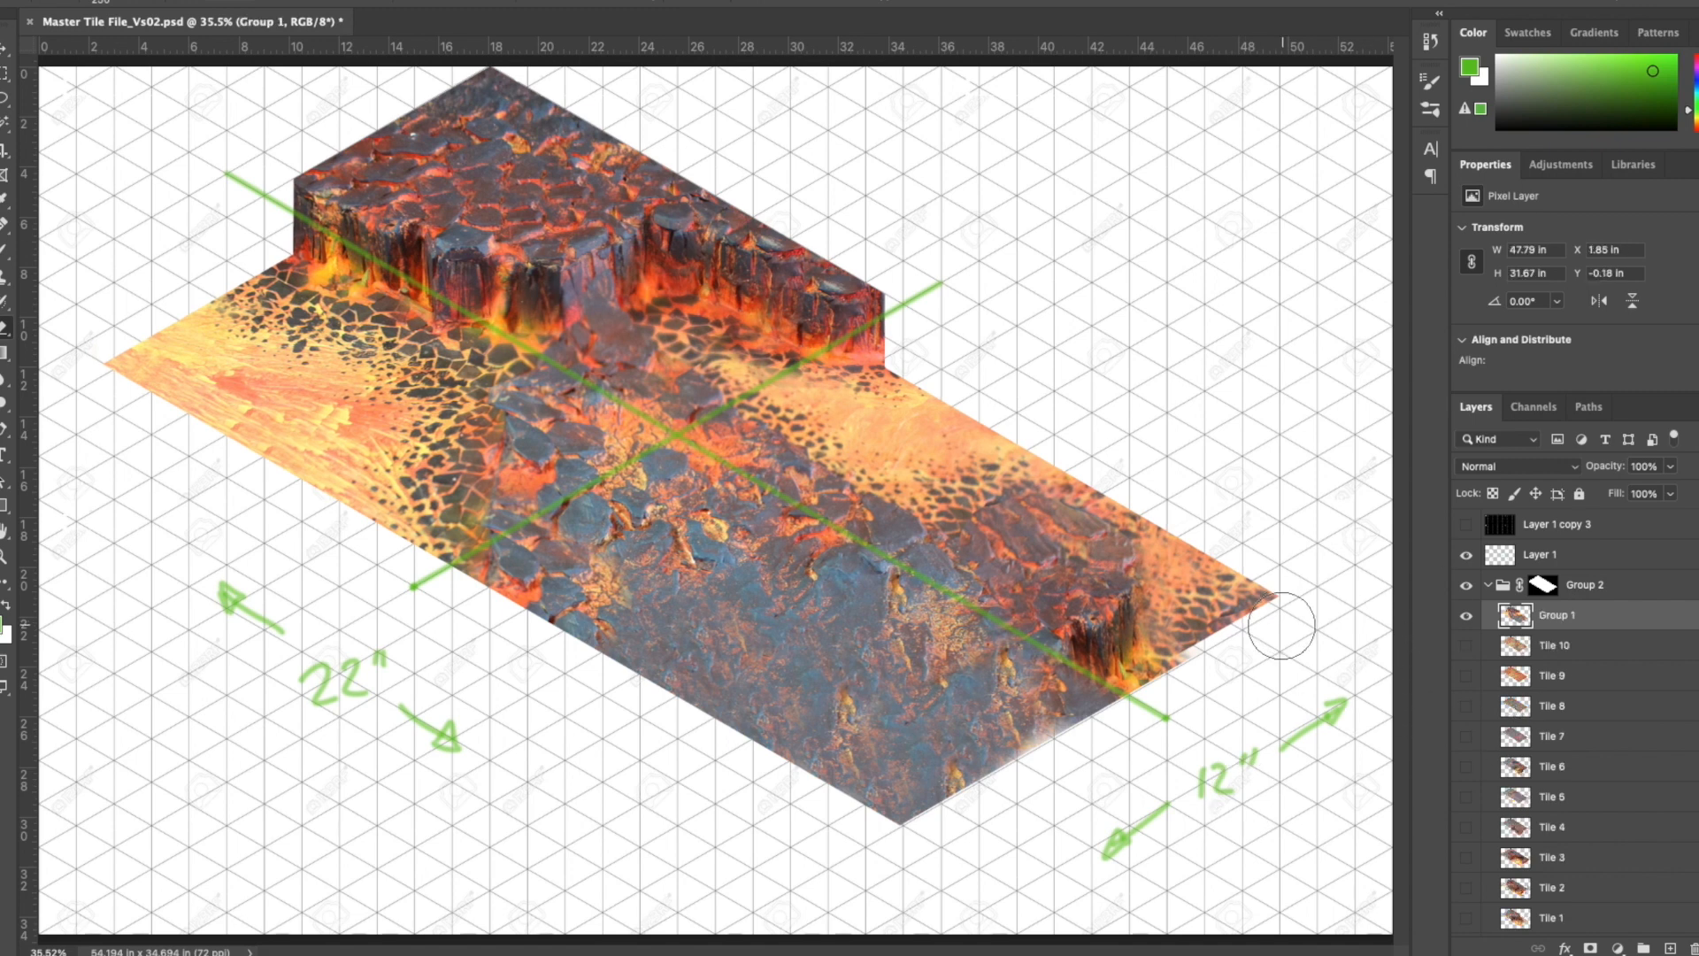
pyautogui.moveTo(325, 142); pyautogui.dragTo(442, 389)
pyautogui.hotkey('ctrl', 'j')
pyautogui.press('v')
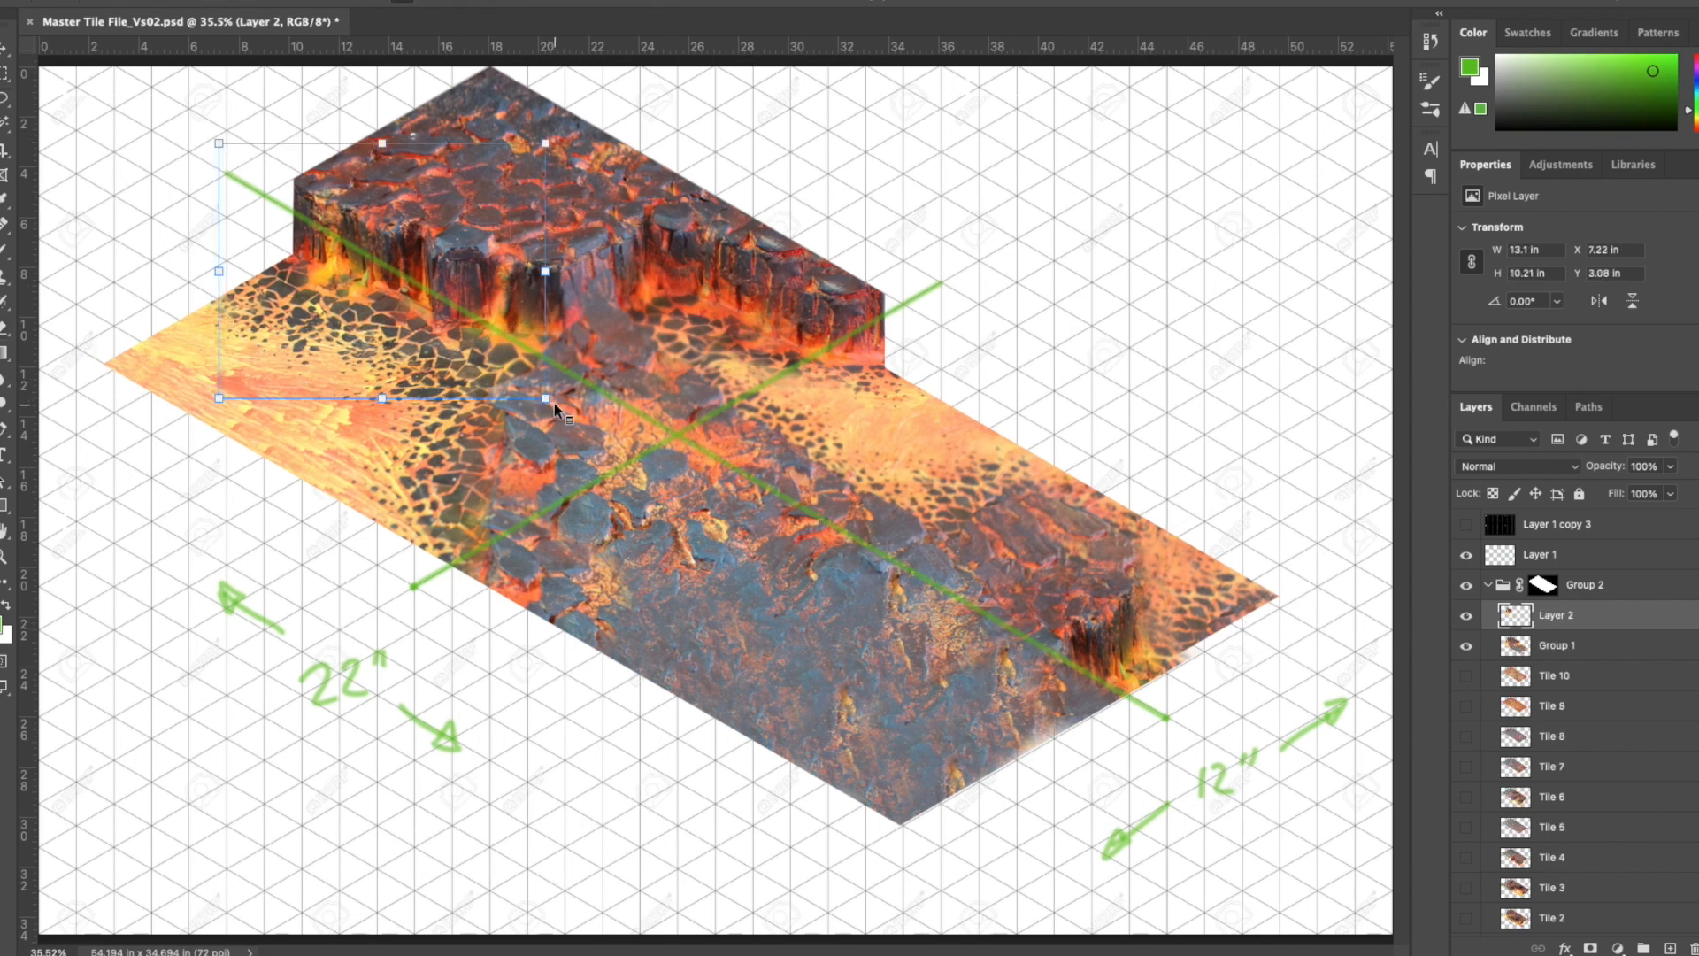
pyautogui.moveTo(359, 205); pyautogui.dragTo(327, 224)
pyautogui.hotkey('ctrl', 'e')
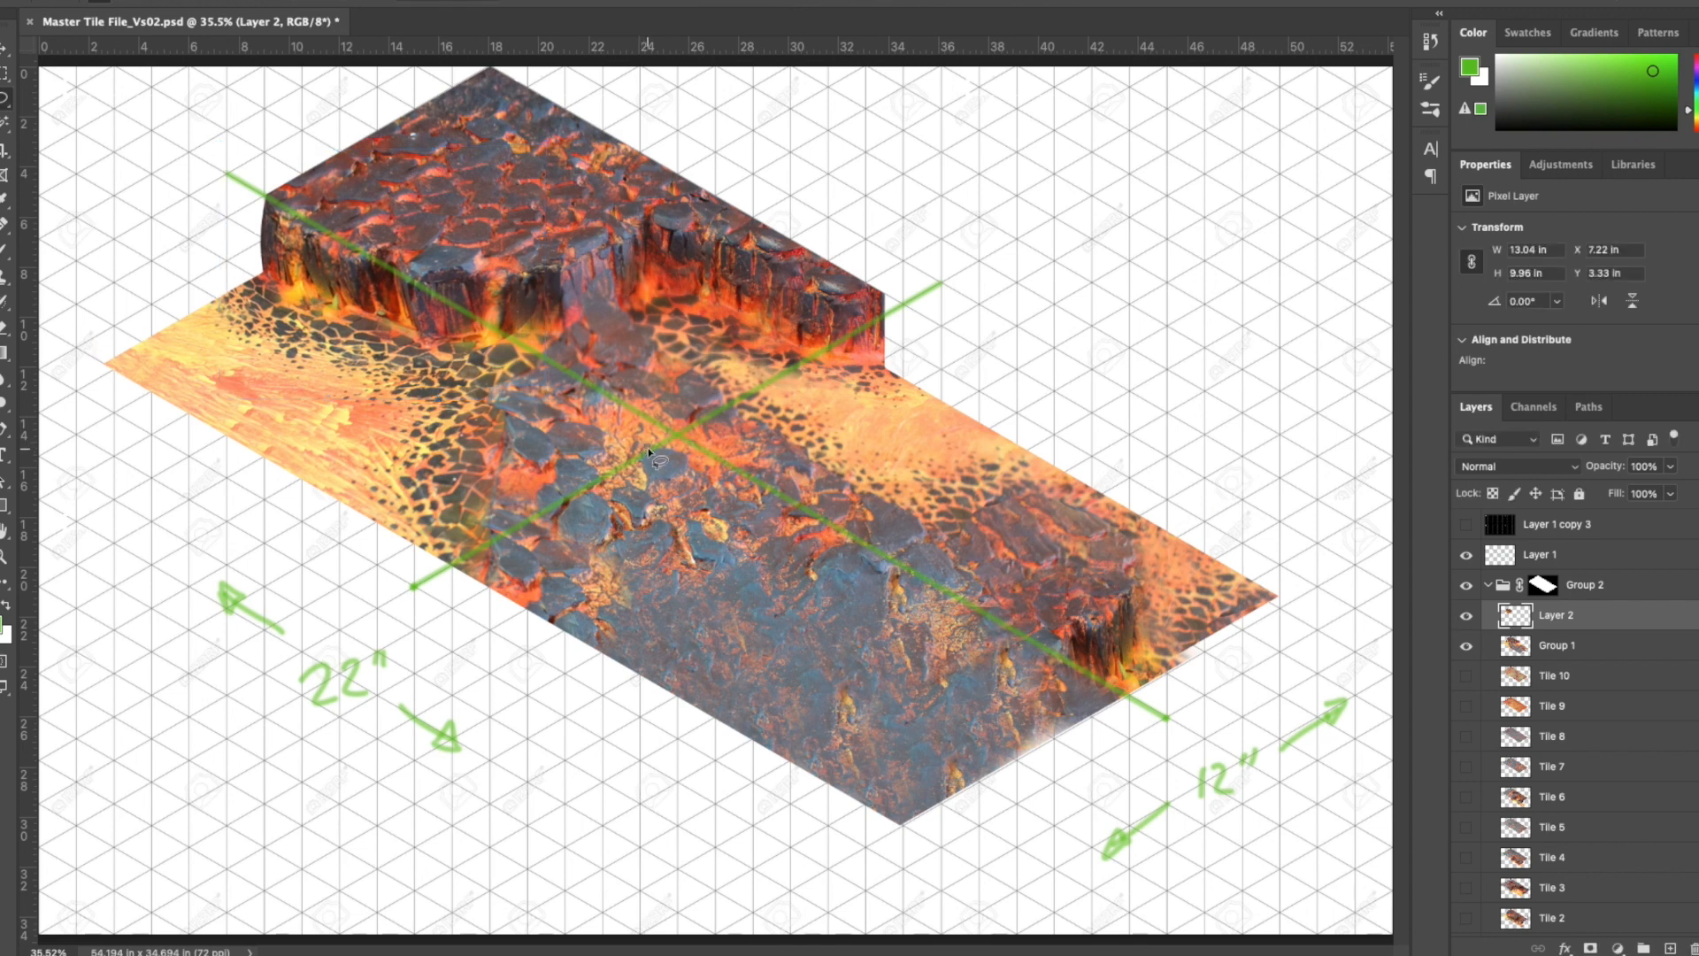
# - Clone Stamp cliff and lava texture outward from the plateau's left end to fill the board's left corner
pyautogui.press('s')
pyautogui.keyDown('alt'); pyautogui.click(341, 318); pyautogui.keyUp('alt')
pyautogui.moveTo(272, 285)
pyautogui.mouseDown()
pyautogui.moveTo(254, 248)
pyautogui.moveTo(283, 272)
pyautogui.moveTo(240, 308)
pyautogui.moveTo(72, 322)
pyautogui.mouseUp()
pyautogui.keyDown('alt'); pyautogui.click(308, 396); pyautogui.keyUp('alt')
pyautogui.keyDown('alt'); pyautogui.click(289, 372); pyautogui.keyUp('alt')
pyautogui.keyDown('alt'); pyautogui.click(291, 422); pyautogui.keyUp('alt')
pyautogui.keyDown('alt'); pyautogui.click(277, 325); pyautogui.keyUp('alt')
pyautogui.moveTo(183, 267); pyautogui.dragTo(162, 274)
# - Copy the extended left cliff section to a new layer, warp it, and merge it back into Group 1
pyautogui.moveTo(386, 391); pyautogui.dragTo(407, 391)
pyautogui.press('super+j')
pyautogui.press('super+t')
pyautogui.rightClick(450, 390)
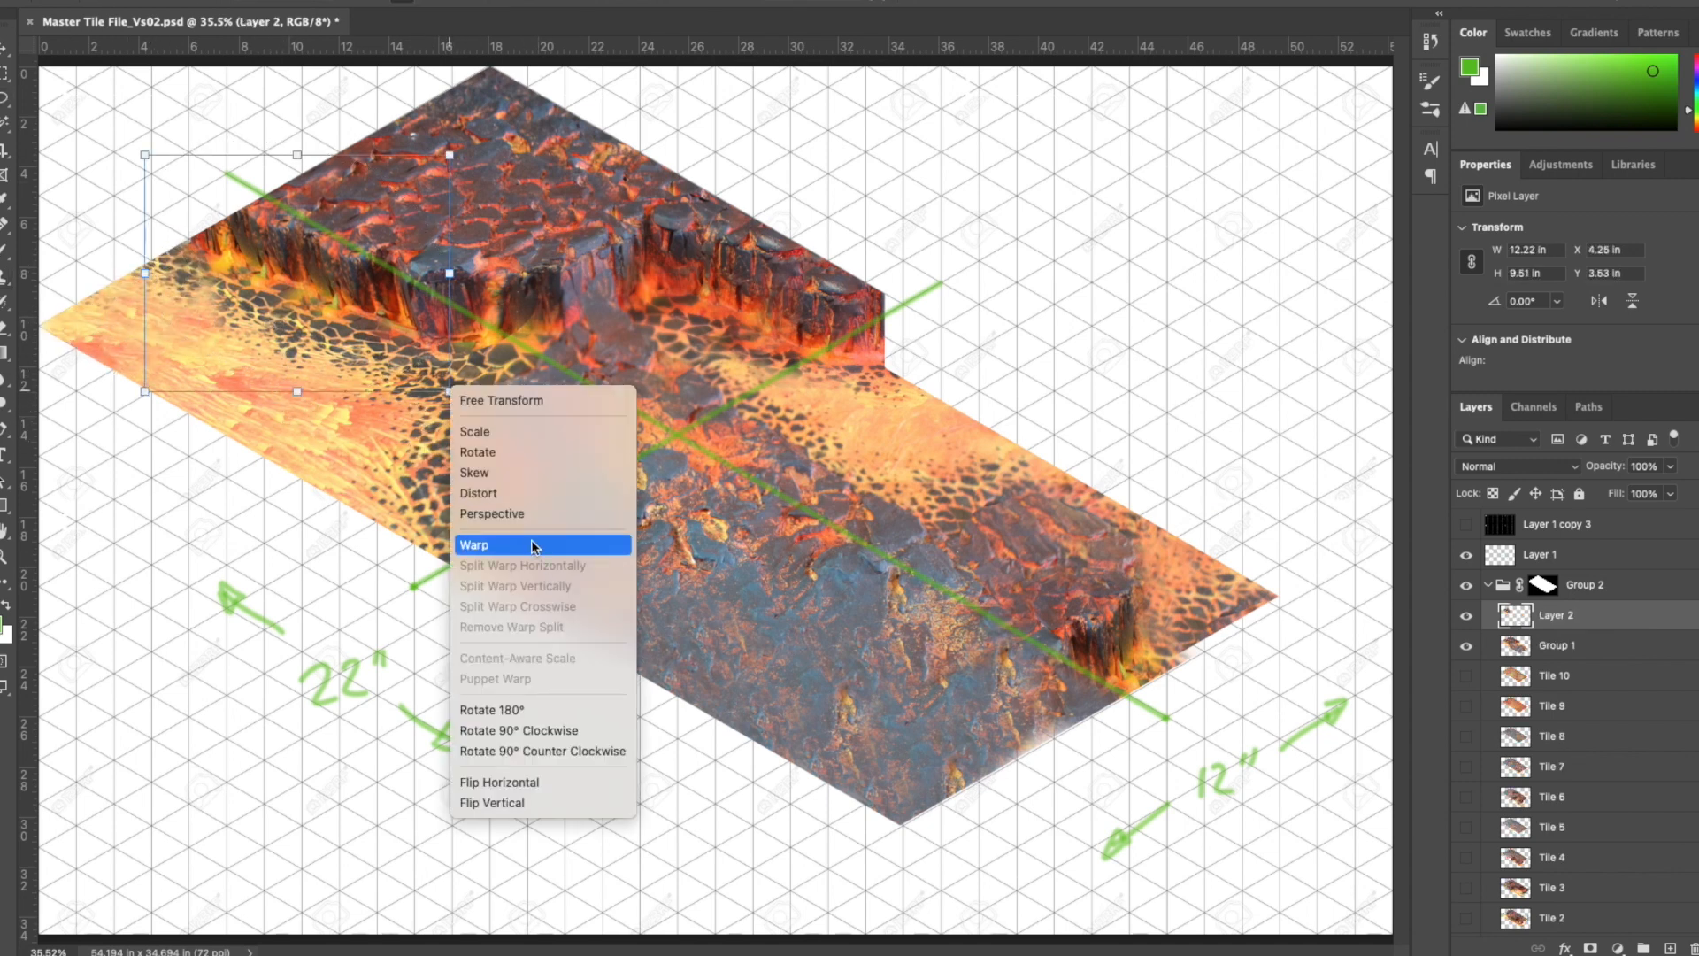
pyautogui.click(514, 543)
pyautogui.press('Return')
pyautogui.press('super+e')
# - Clone Stamp lava texture over the plateau's vertical right end and outward along the board's upper-right edge
pyautogui.click(5, 277)
pyautogui.keyDown('alt'); pyautogui.click(842, 345); pyautogui.keyUp('alt')
pyautogui.moveTo(895, 337)
pyautogui.mouseDown()
pyautogui.moveTo(941, 398)
pyautogui.moveTo(946, 342)
pyautogui.moveTo(1000, 415)
pyautogui.moveTo(997, 466)
pyautogui.moveTo(1005, 395)
pyautogui.moveTo(1034, 426)
pyautogui.mouseUp()
pyautogui.keyDown('alt'); pyautogui.click(900, 433); pyautogui.keyUp('alt')
pyautogui.keyDown('alt'); pyautogui.click(961, 417); pyautogui.keyUp('alt')
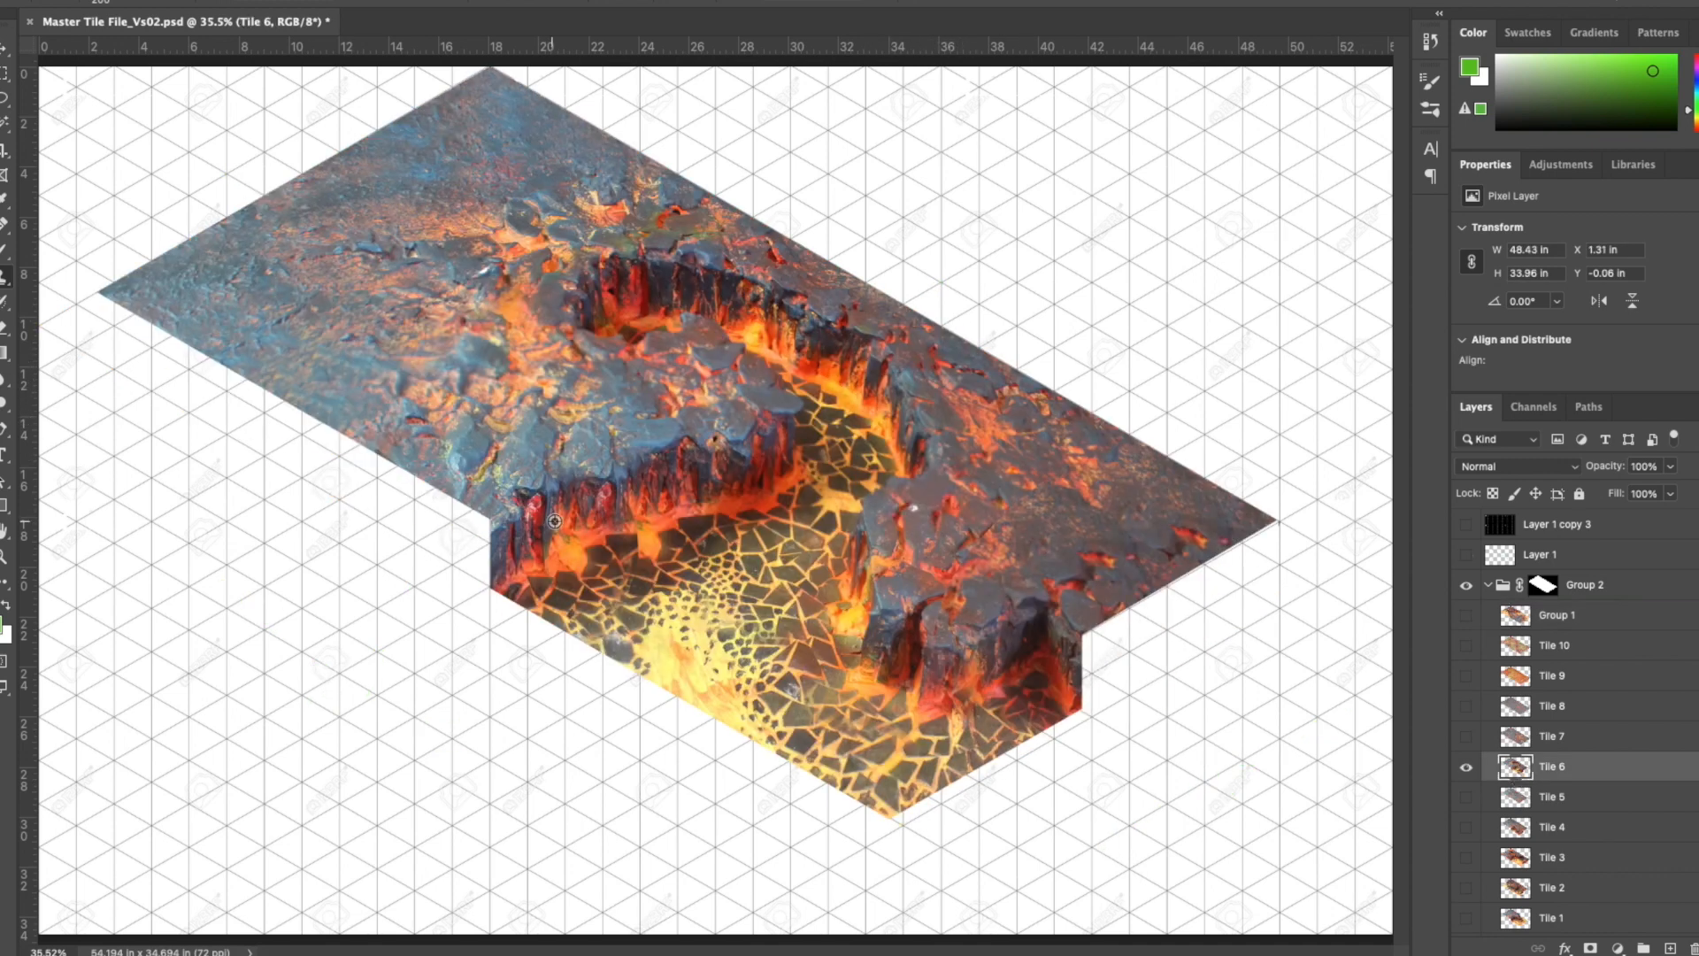
# - Clone Stamp cracked lava and rock texture along the board's lower-left edge up to the left corner
pyautogui.keyDown('alt'); pyautogui.click(580, 504); pyautogui.keyUp('alt')
pyautogui.moveTo(486, 557)
pyautogui.mouseDown()
pyautogui.moveTo(431, 531)
pyautogui.moveTo(425, 506)
pyautogui.mouseUp()
pyautogui.keyDown('alt'); pyautogui.click(609, 478); pyautogui.keyUp('alt')
pyautogui.keyDown('alt'); pyautogui.click(483, 172); pyautogui.keyUp('alt')
pyautogui.moveTo(241, 393)
pyautogui.mouseDown()
pyautogui.moveTo(205, 379)
pyautogui.moveTo(309, 447)
pyautogui.mouseUp()
pyautogui.keyDown('alt'); pyautogui.click(487, 294); pyautogui.keyUp('alt')
pyautogui.moveTo(305, 451); pyautogui.dragTo(411, 492)
pyautogui.keyDown('alt'); pyautogui.click(422, 138); pyautogui.keyUp('alt')
pyautogui.moveTo(189, 378)
pyautogui.mouseDown()
pyautogui.moveTo(129, 344)
pyautogui.moveTo(132, 309)
pyautogui.moveTo(78, 318)
pyautogui.mouseUp()
pyautogui.keyDown('alt'); pyautogui.click(336, 205); pyautogui.keyUp('alt')
# - Clone Stamp texture along the board's lower-right edge and out to its right corner
pyautogui.keyDown('alt'); pyautogui.click(941, 667); pyautogui.keyUp('alt')
pyautogui.moveTo(1094, 669)
pyautogui.mouseDown()
pyautogui.moveTo(1082, 651)
pyautogui.moveTo(1126, 695)
pyautogui.moveTo(1138, 659)
pyautogui.mouseUp()
pyautogui.keyDown('alt'); pyautogui.click(983, 548); pyautogui.keyUp('alt')
pyautogui.moveTo(1136, 600)
pyautogui.mouseDown()
pyautogui.moveTo(1301, 558)
pyautogui.moveTo(1337, 567)
pyautogui.mouseUp()
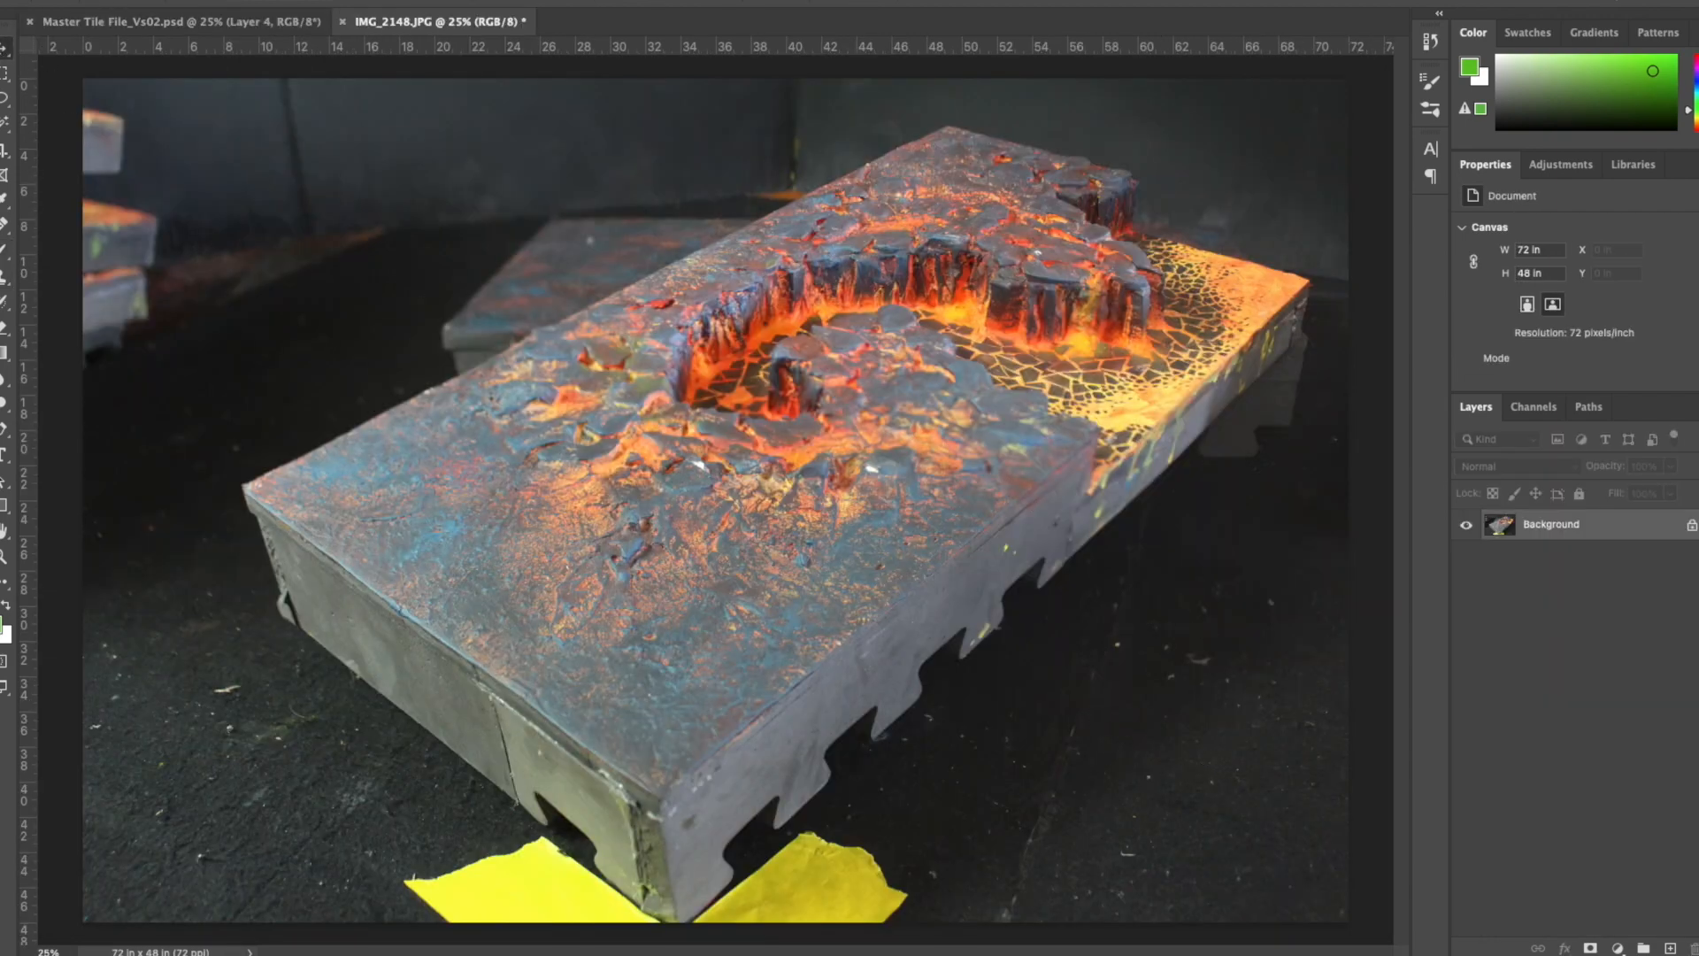
# - Flip the IMG_2148.JPG photo horizontally and bring it into Master Tile File_Vs02.psd as a new layer in Group 2
pyautogui.click(208, 3)
pyautogui.moveTo(274, 121)
pyautogui.click(558, 204)
pyautogui.click(306, 23)
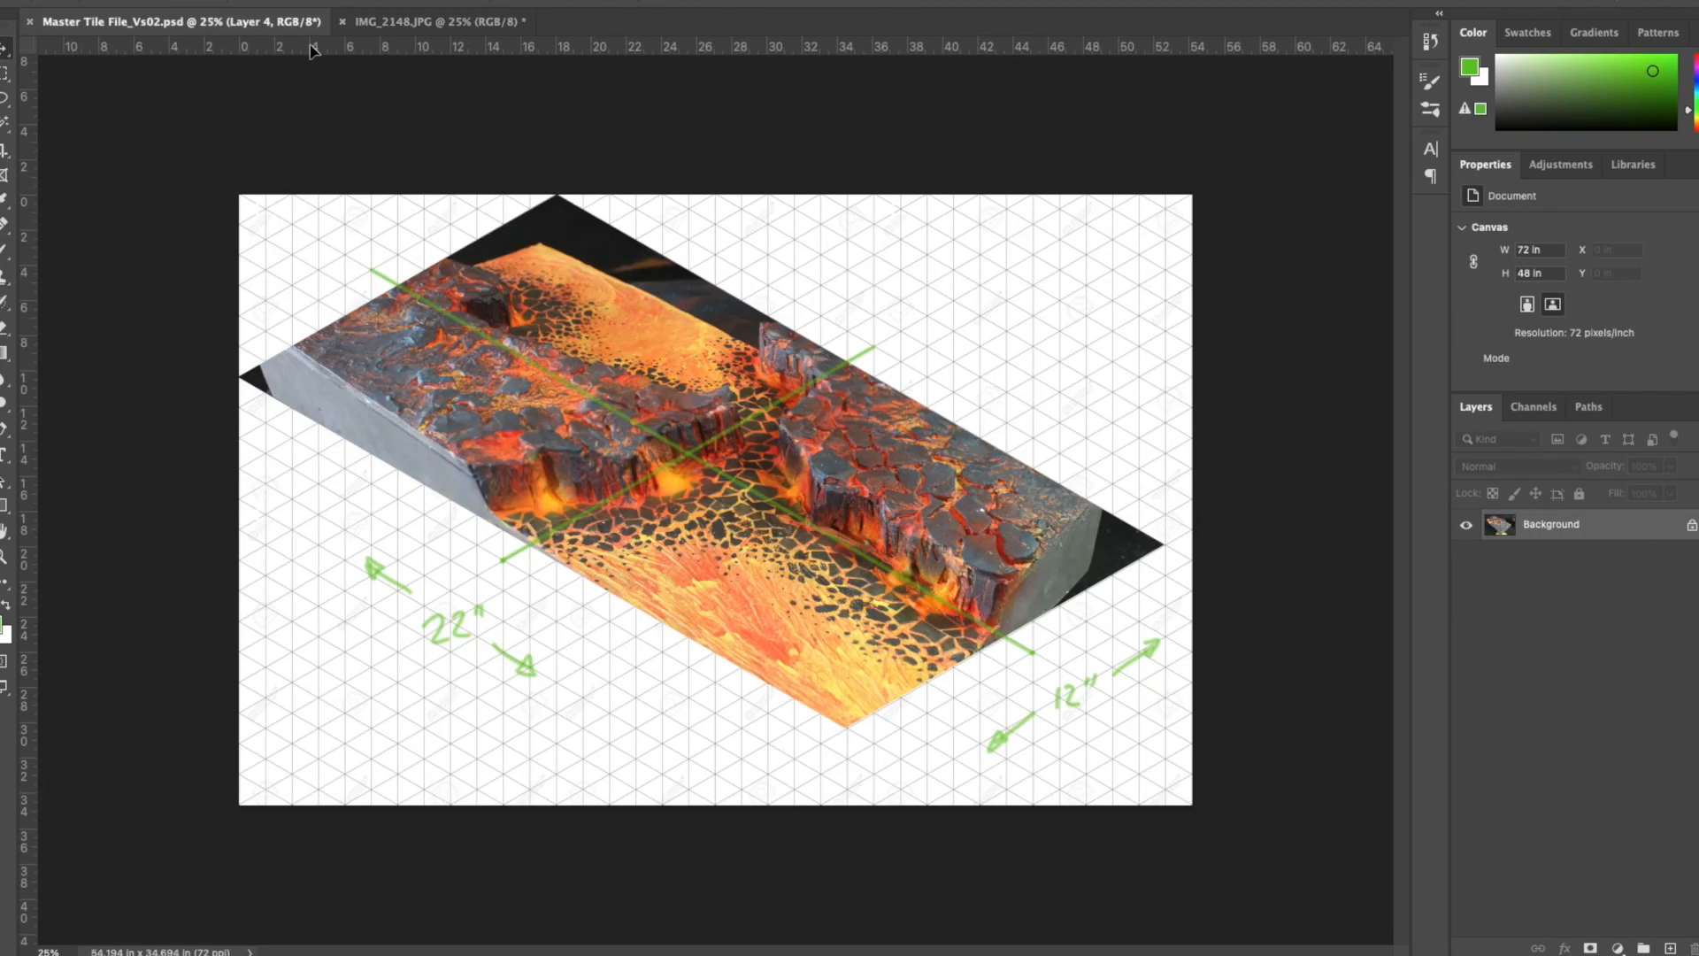
pyautogui.moveTo(312, 46); pyautogui.dragTo(921, 630)
# - Distort and position the board photo on Layer 5 so its top surface follows the isometric tile mask and green center lines
pyautogui.press('super+t')
pyautogui.moveTo(1298, 872); pyautogui.dragTo(829, 559)
pyautogui.moveTo(578, 332); pyautogui.dragTo(804, 535)
pyautogui.moveTo(1072, 776); pyautogui.dragTo(1097, 735)
pyautogui.moveTo(777, 547); pyautogui.dragTo(770, 528)
pyautogui.moveTo(1071, 705); pyautogui.dragTo(1300, 818)
pyautogui.moveTo(733, 534); pyautogui.dragTo(719, 497)
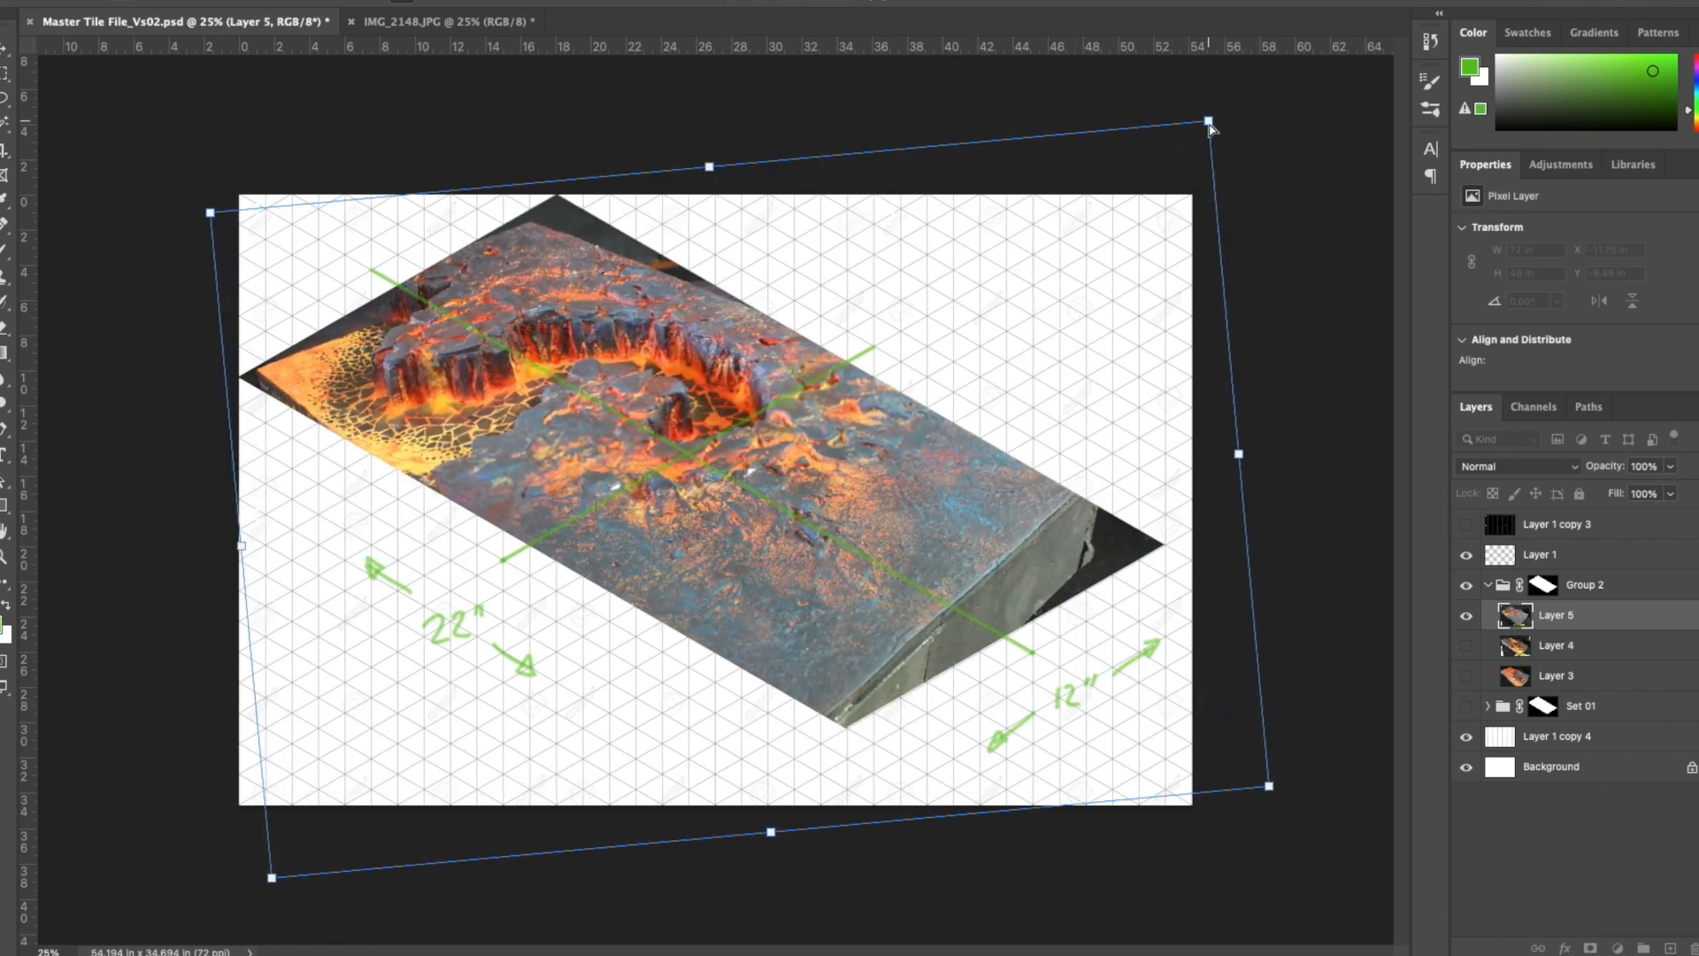
pyautogui.moveTo(1213, 123); pyautogui.dragTo(1218, 233)
pyautogui.moveTo(222, 215); pyautogui.dragTo(200, 162)
pyautogui.moveTo(699, 194); pyautogui.dragTo(696, 169)
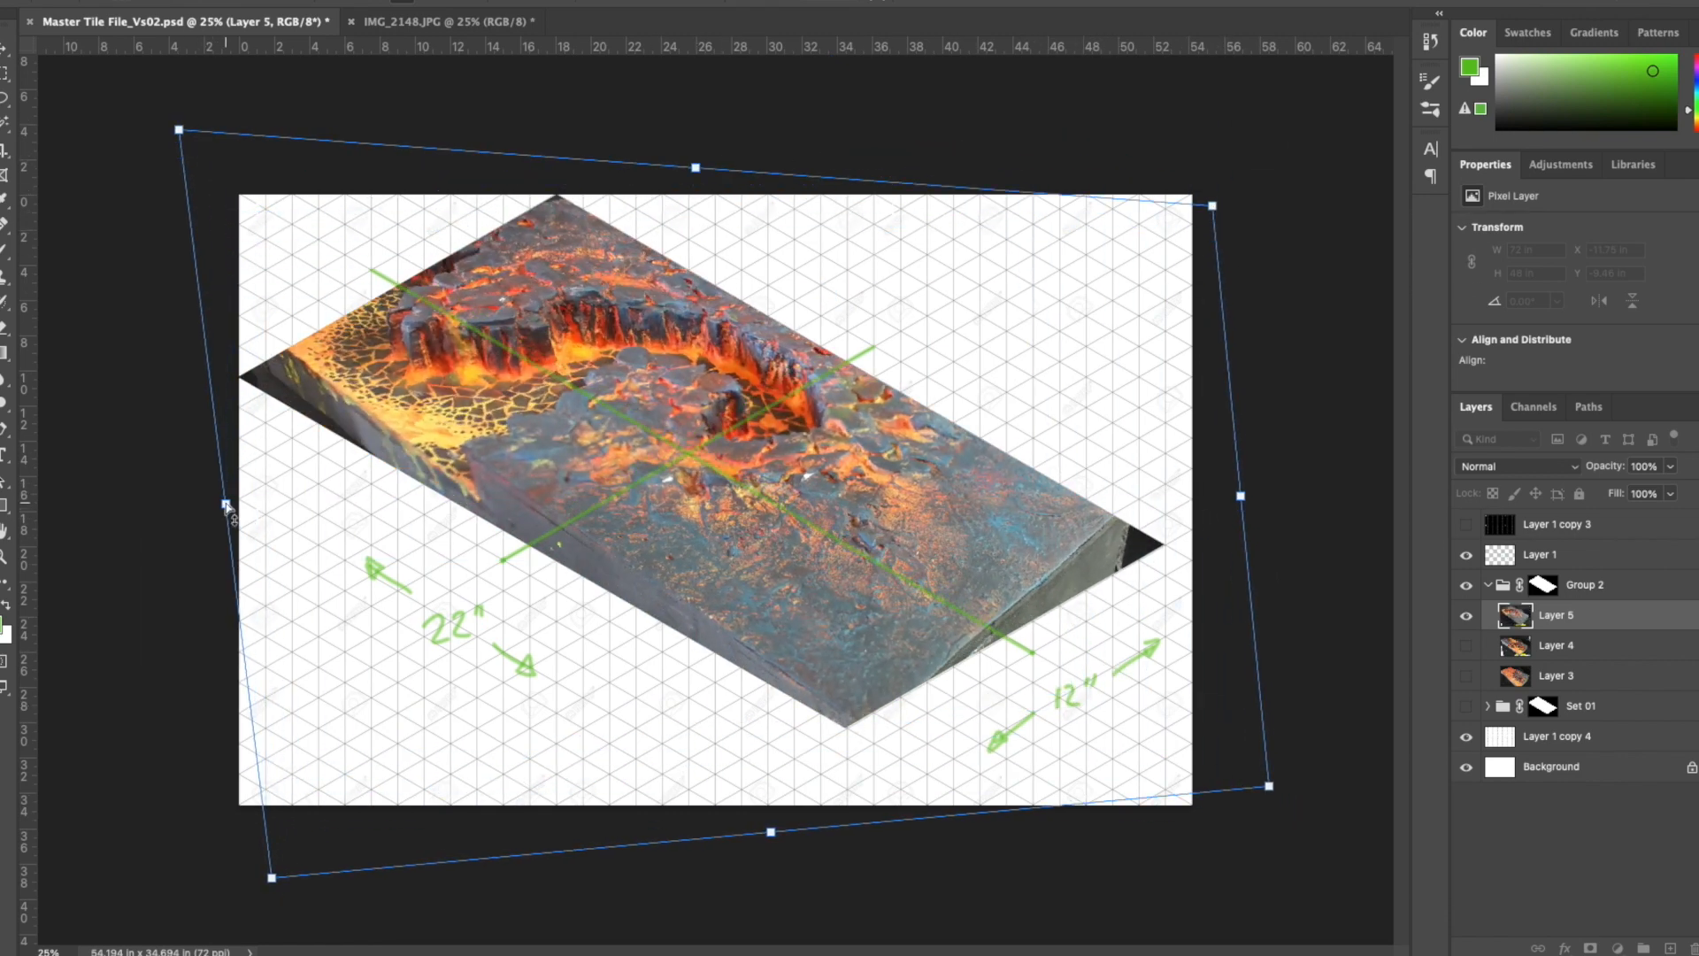
pyautogui.moveTo(227, 504); pyautogui.dragTo(249, 562)
pyautogui.press('super+plus')
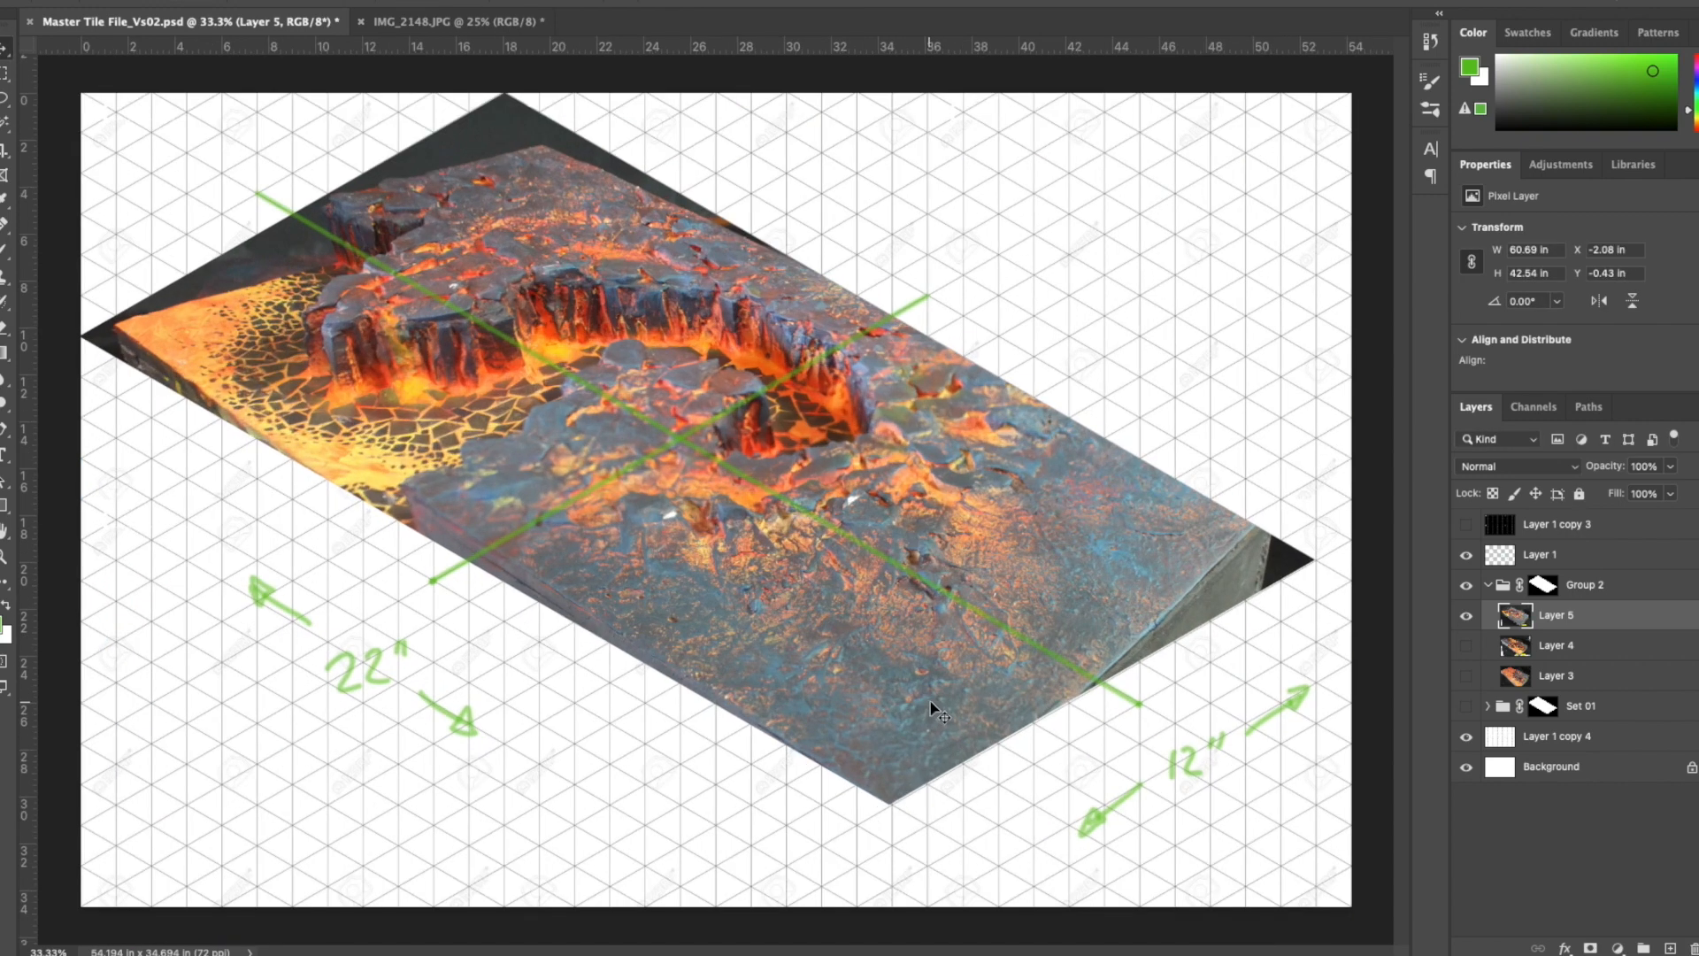
pyautogui.moveTo(933, 706)
pyautogui.mouseDown()
pyautogui.moveTo(897, 679)
pyautogui.moveTo(964, 676)
pyautogui.mouseUp()
# - Copy the rock surface at the board's right end to a new layer and distort it over the gray side face and right corner
pyautogui.press('l')
pyautogui.moveTo(1271, 299)
pyautogui.mouseDown()
pyautogui.moveTo(1362, 425)
pyautogui.moveTo(1302, 341)
pyautogui.mouseUp()
pyautogui.press('super+j')
pyautogui.press('super+t')
pyautogui.moveTo(1177, 522); pyautogui.dragTo(1151, 563)
pyautogui.moveTo(1363, 495); pyautogui.dragTo(1369, 544)
pyautogui.moveTo(1120, 563); pyautogui.dragTo(1230, 592)
pyautogui.press('Return')
# - Erase the right-end patch's edge to blend it, merge it into Layer 5, and cover the dark spot near the bottom corner
pyautogui.press('e')
pyautogui.moveTo(1028, 488); pyautogui.dragTo(981, 610)
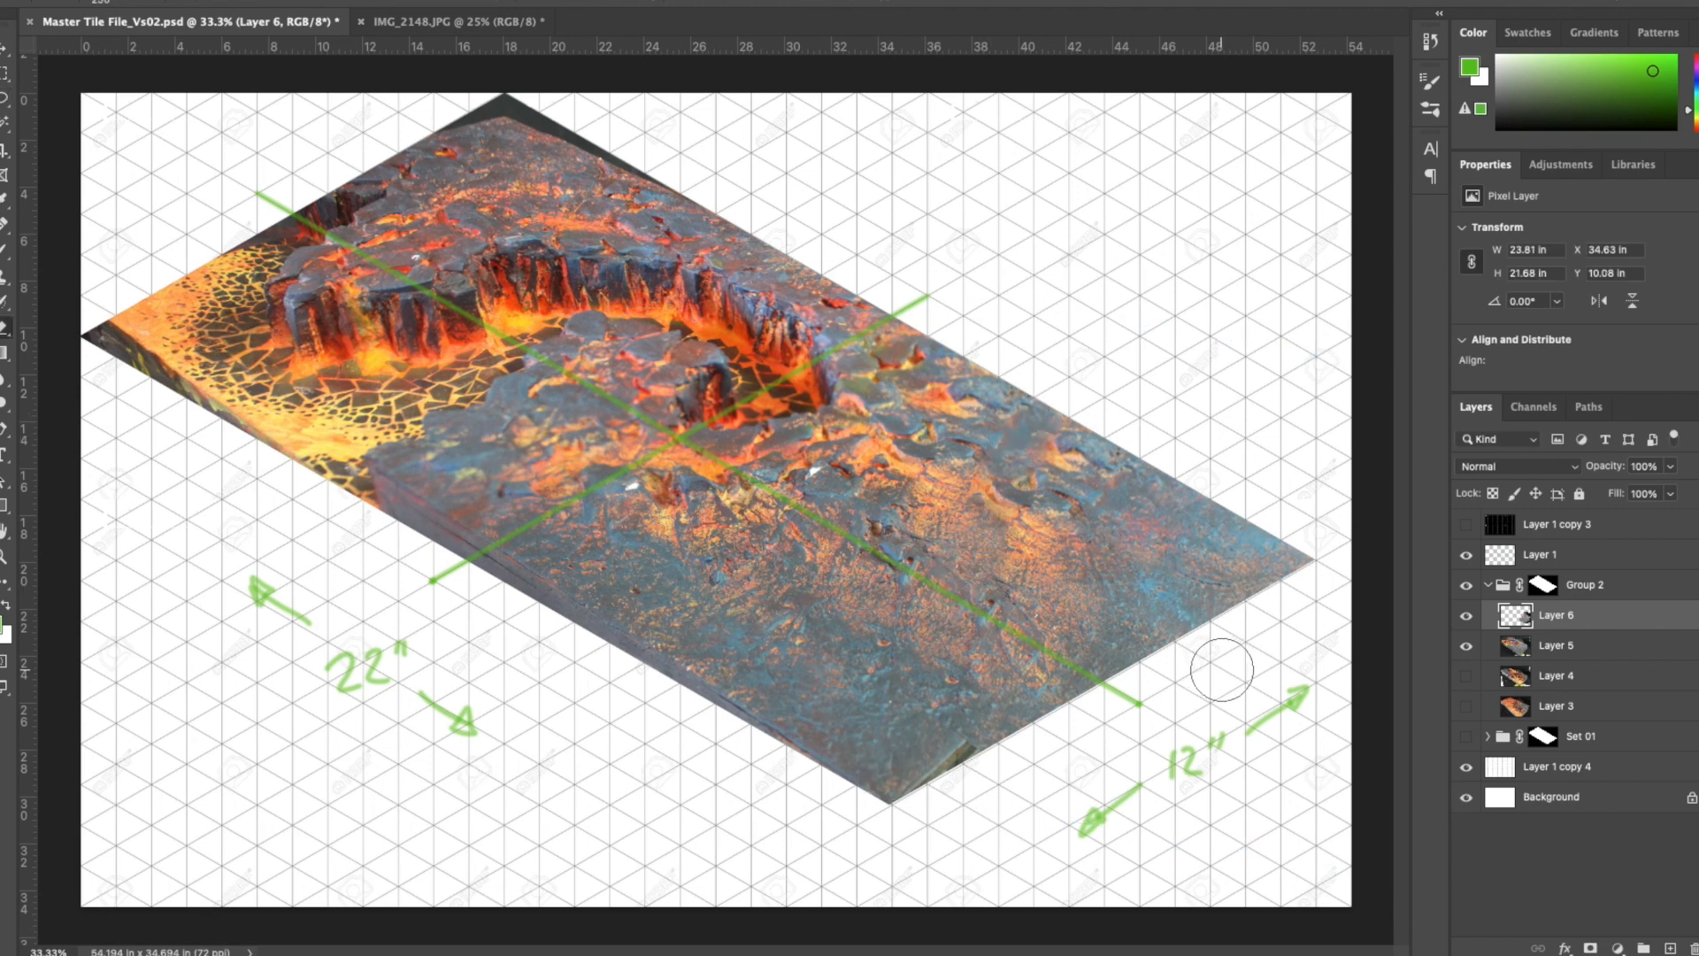
pyautogui.press('super+e')
pyautogui.moveTo(962, 748); pyautogui.dragTo(922, 794)
pyautogui.press('v')
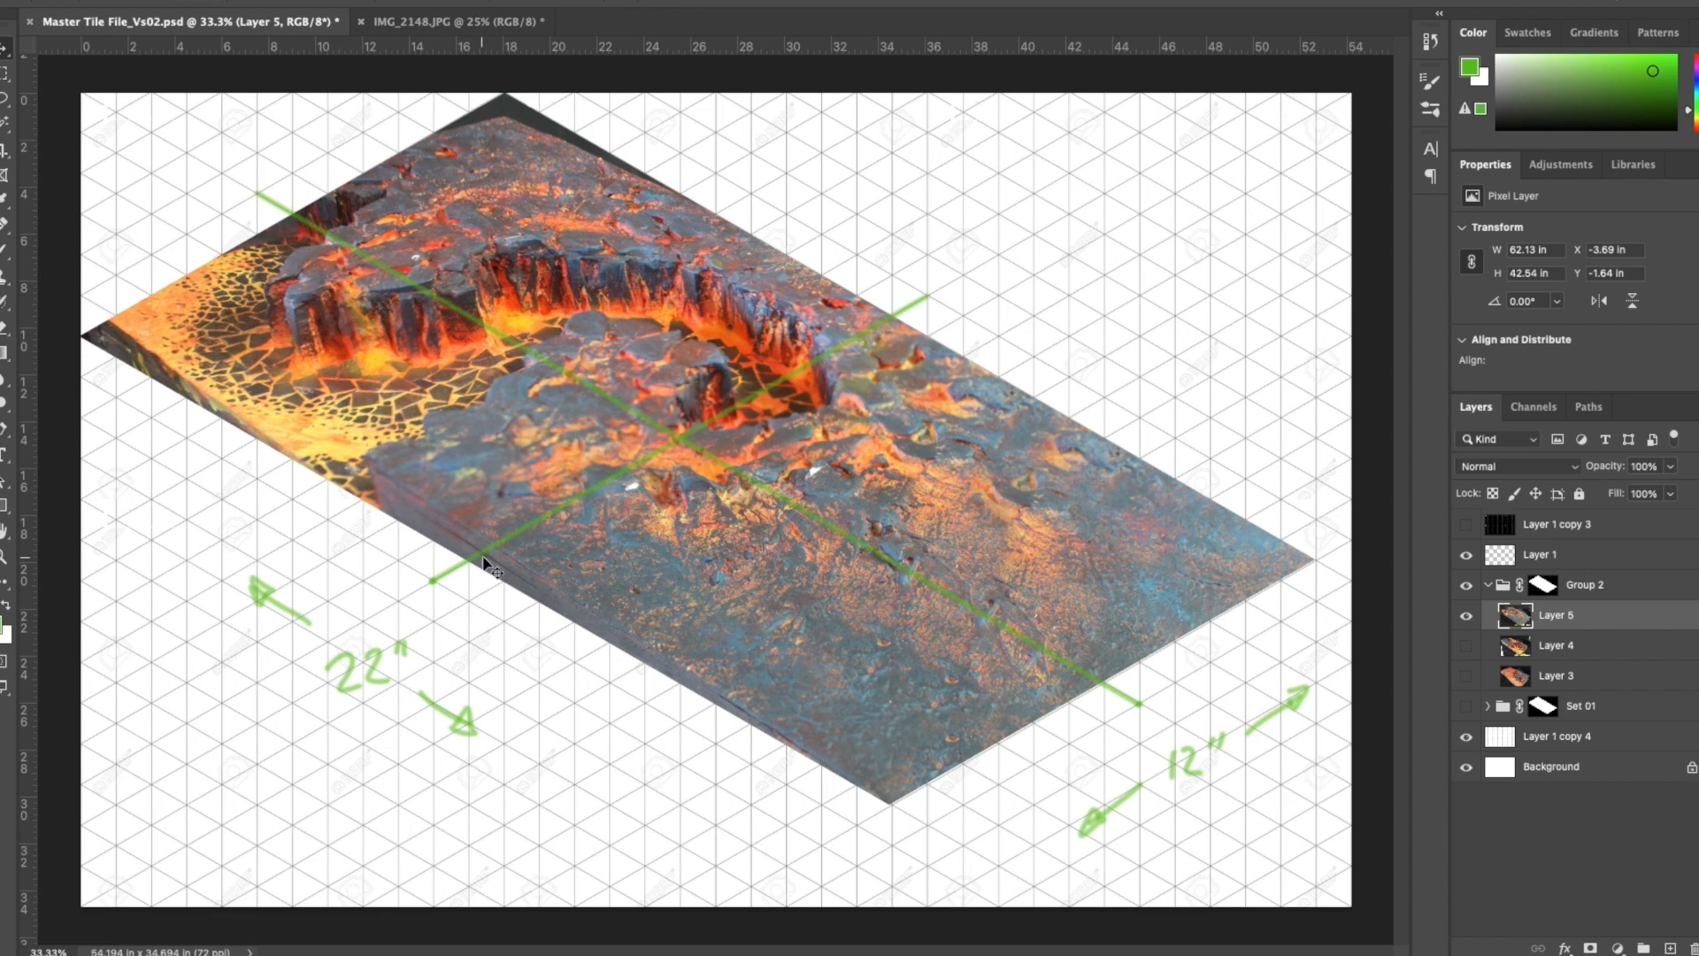
# - Copy the central cliff area of Layer 5 to a new layer, then shift and stretch it to fit the lower-left edge
pyautogui.moveTo(560, 637)
pyautogui.mouseDown()
pyautogui.moveTo(512, 646)
pyautogui.moveTo(549, 633)
pyautogui.mouseUp()
pyautogui.press('super+j')
pyautogui.press('super+t')
pyautogui.moveTo(684, 545); pyautogui.dragTo(791, 641)
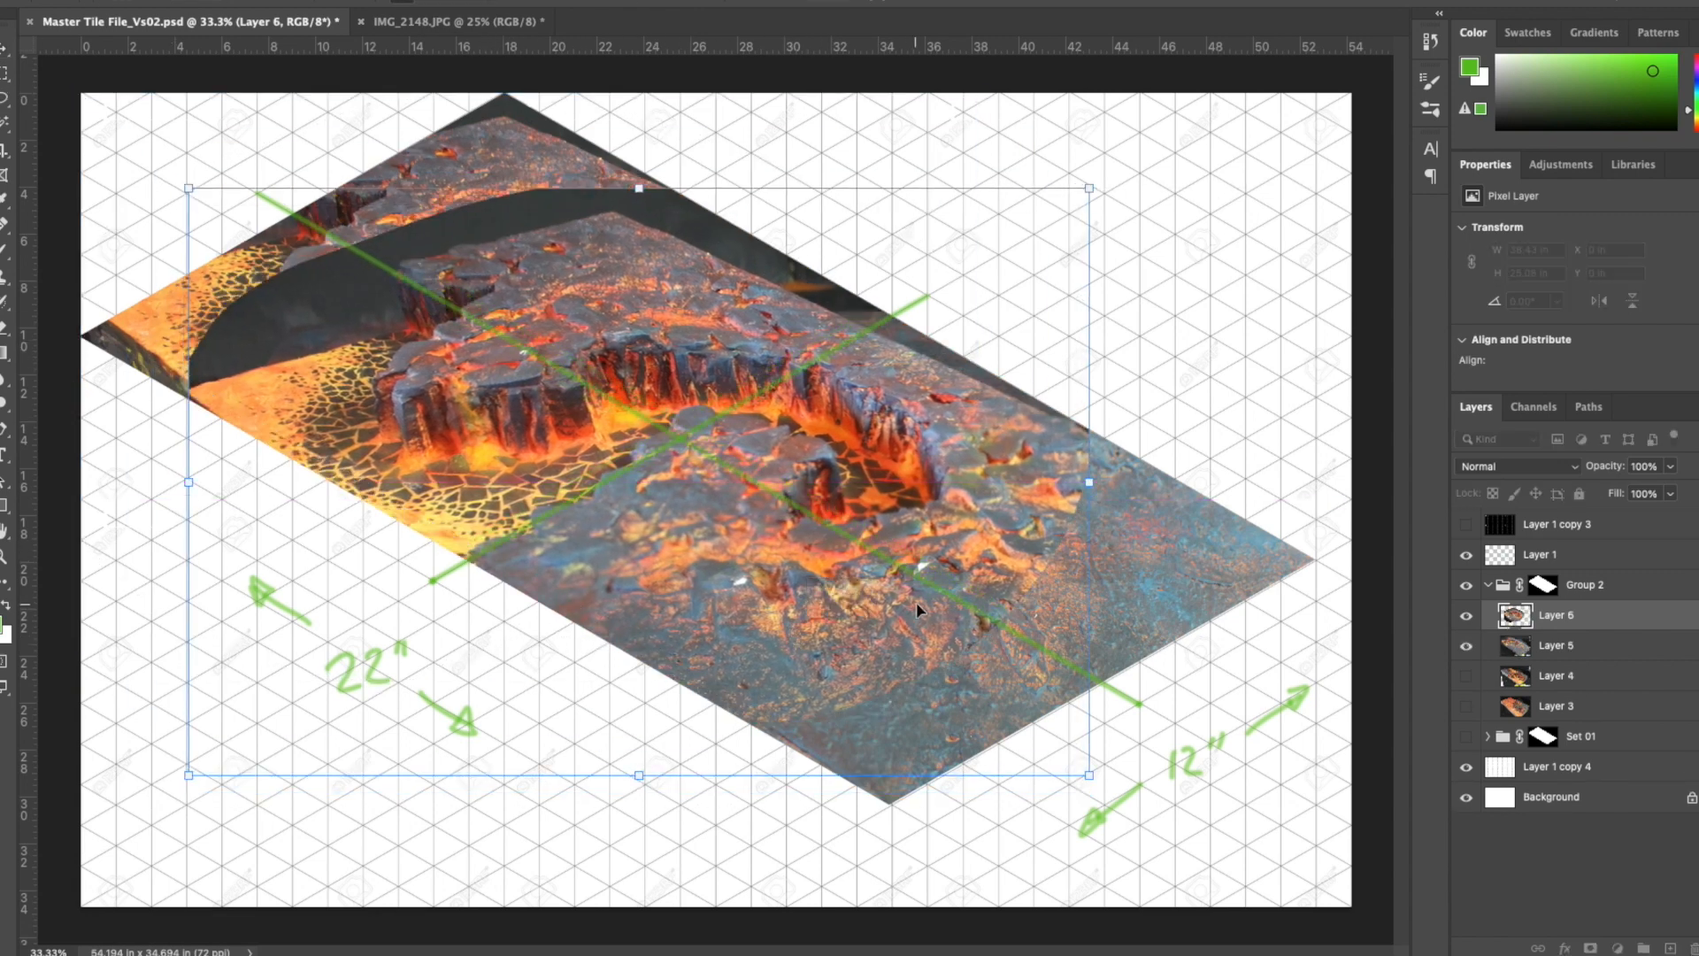
pyautogui.moveTo(639, 189); pyautogui.dragTo(639, 115)
pyautogui.moveTo(671, 807); pyautogui.dragTo(701, 806)
pyautogui.moveTo(719, 598)
pyautogui.mouseDown()
pyautogui.moveTo(724, 626)
pyautogui.moveTo(742, 620)
pyautogui.mouseUp()
pyautogui.press('Return')
# - Copy the upper cliff section to Layer 7 and distort it to meet the upper-right edge, about 24.7 × 15.7 in
pyautogui.moveTo(547, 457); pyautogui.dragTo(680, 144)
pyautogui.press('super+j')
pyautogui.press('super+t')
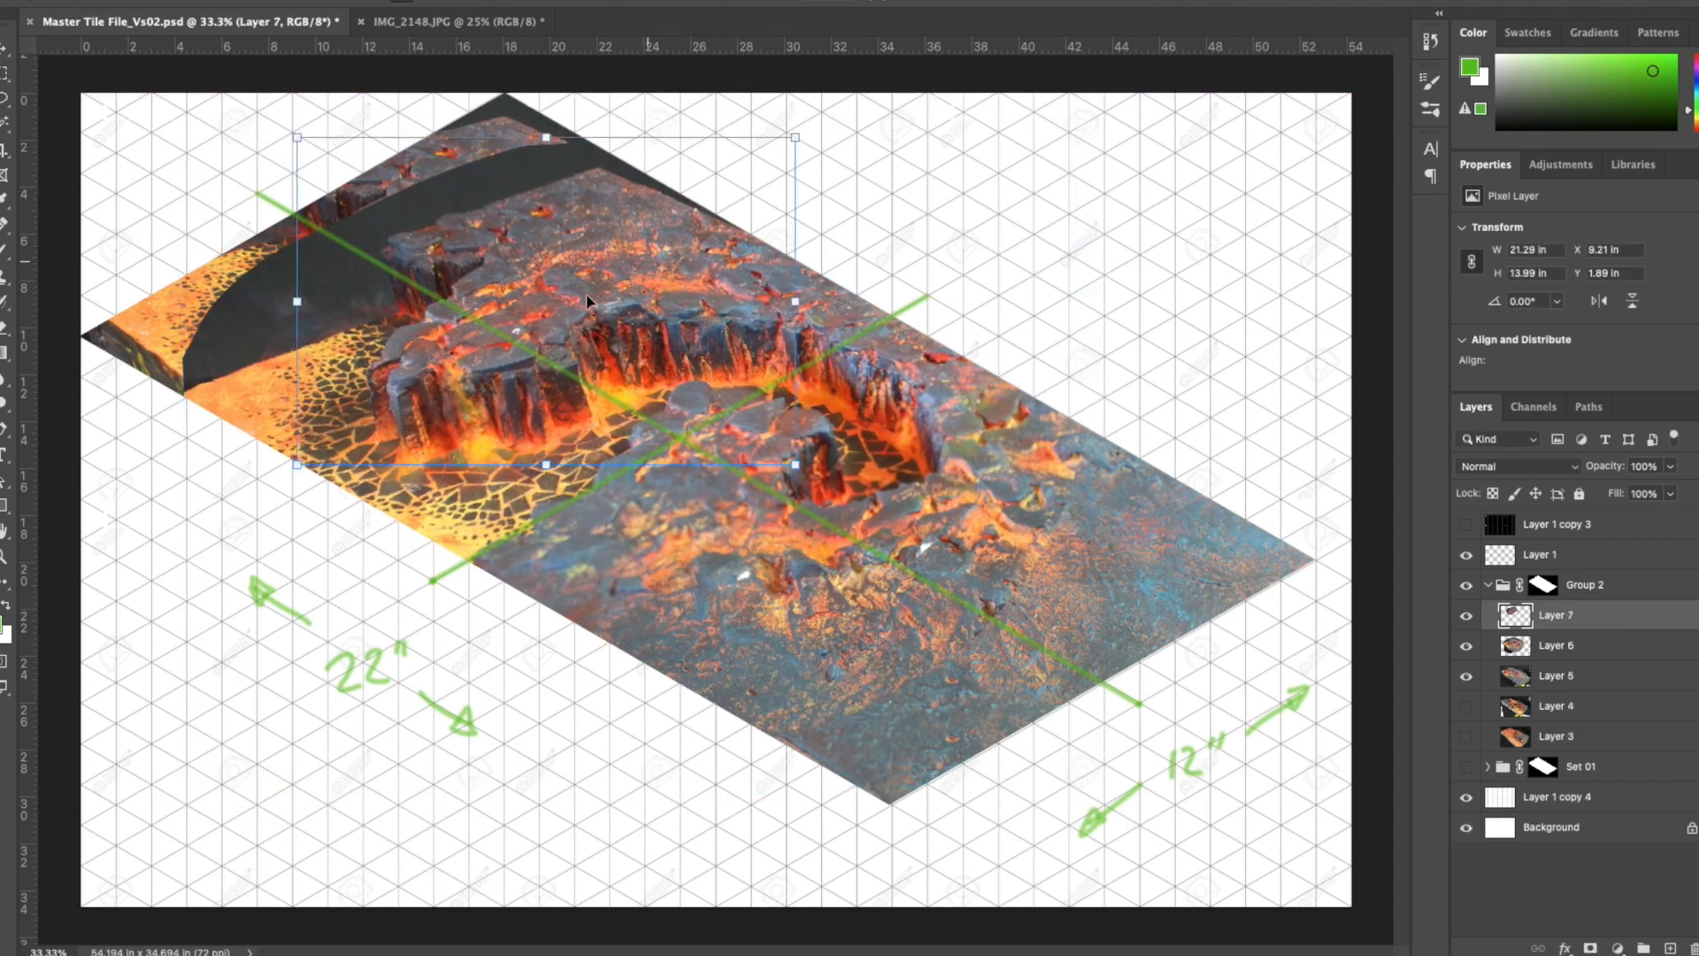
pyautogui.moveTo(601, 265); pyautogui.dragTo(549, 283)
pyautogui.moveTo(746, 155); pyautogui.dragTo(795, 122)
pyautogui.moveTo(520, 122); pyautogui.dragTo(529, 72)
pyautogui.moveTo(245, 482); pyautogui.dragTo(224, 415)
pyautogui.moveTo(923, 247); pyautogui.dragTo(923, 263)
pyautogui.moveTo(623, 288); pyautogui.dragTo(669, 319)
pyautogui.moveTo(549, 478); pyautogui.dragTo(514, 454)
pyautogui.moveTo(943, 327); pyautogui.dragTo(945, 346)
pyautogui.press('Return')
# - Mask Layer 7's overlap along the front cliffs and Clone Stamp rock texture over the dark background at the tile's top corner
pyautogui.click(1590, 948)
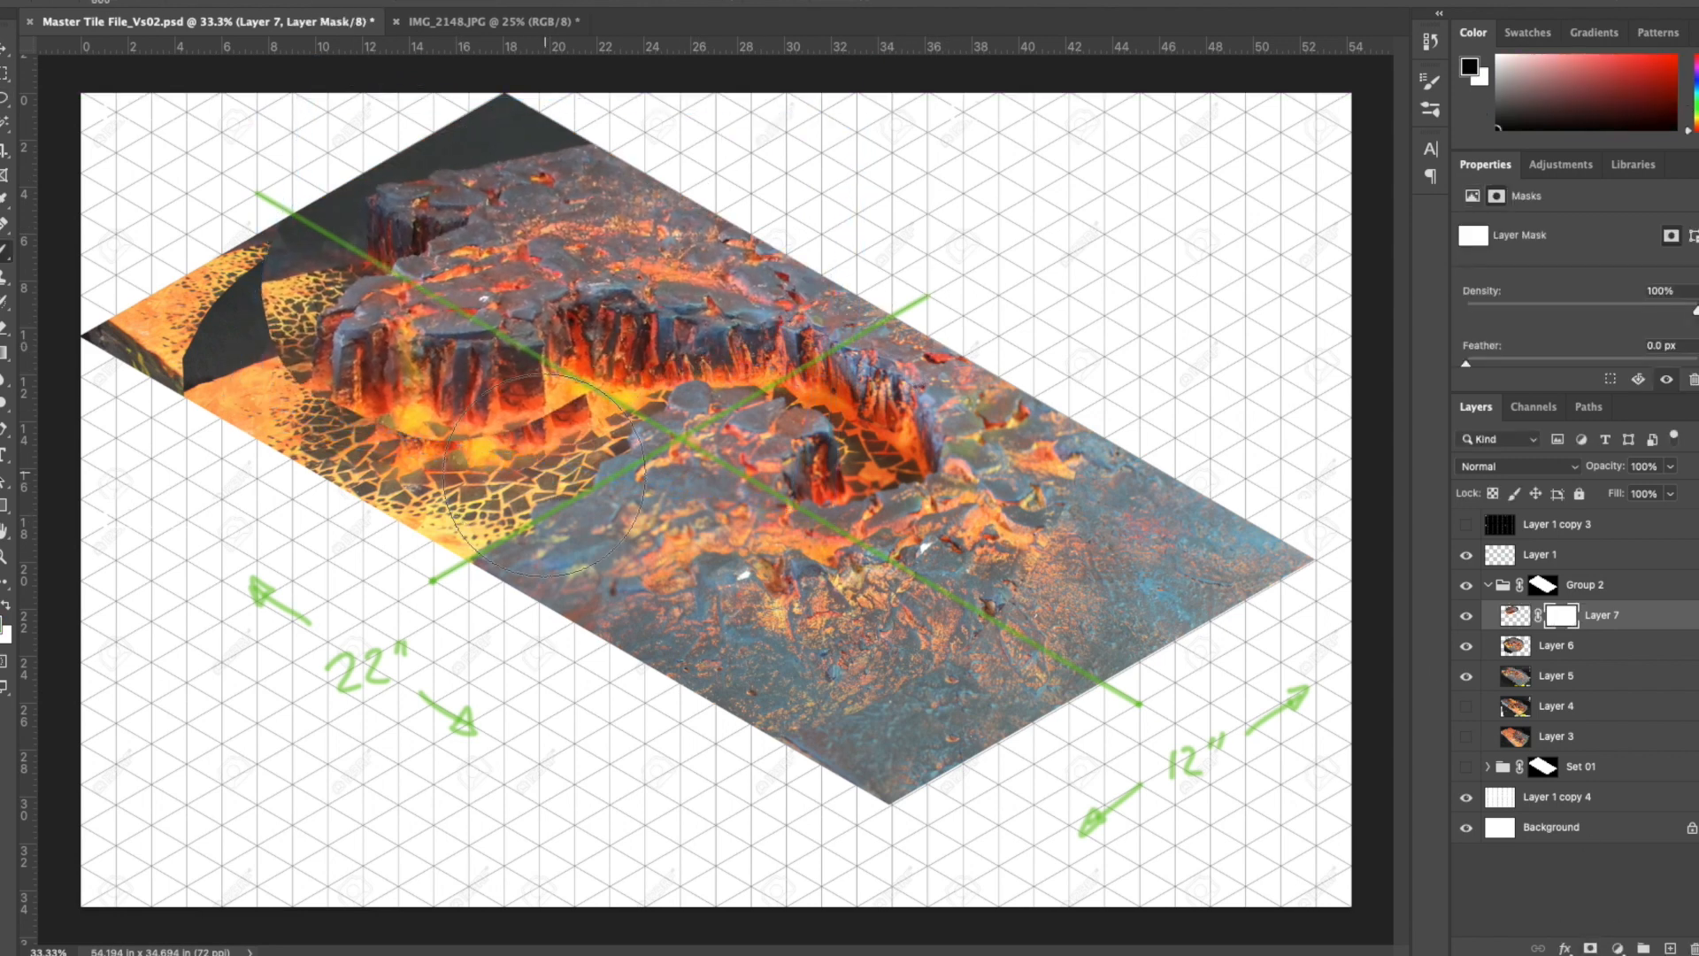
pyautogui.moveTo(529, 422)
pyautogui.mouseDown()
pyautogui.moveTo(584, 362)
pyautogui.moveTo(381, 398)
pyautogui.moveTo(407, 434)
pyautogui.mouseUp()
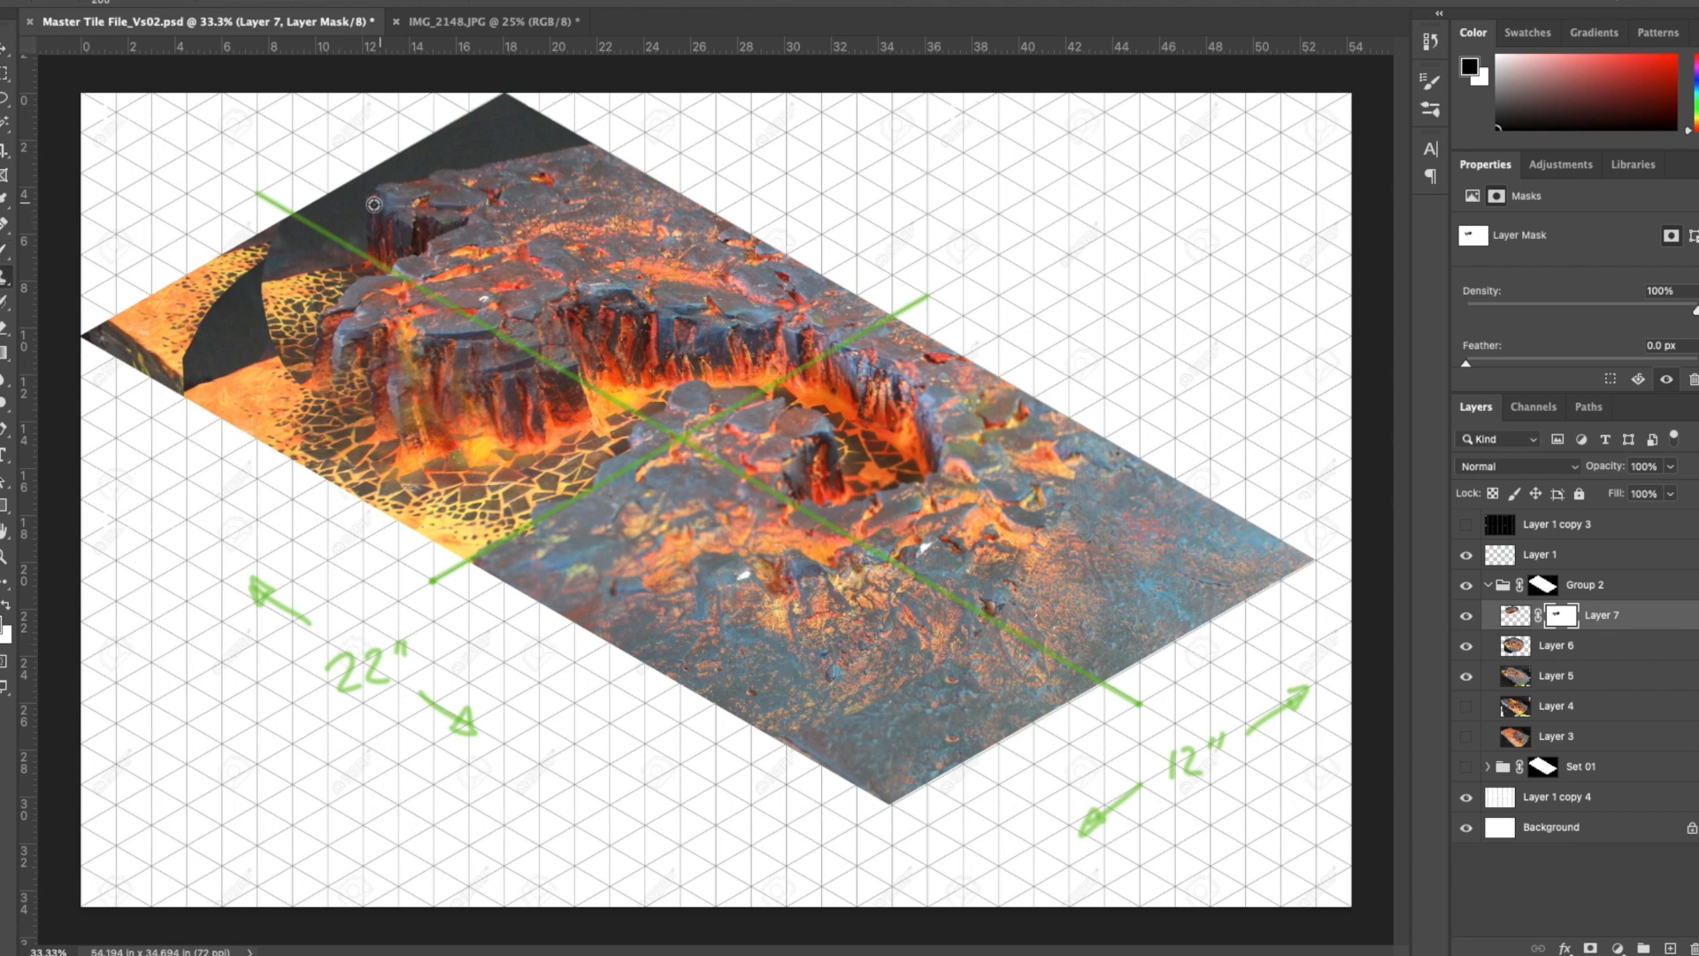
pyautogui.click(1515, 615)
pyautogui.keyDown('alt'); pyautogui.click(418, 218); pyautogui.keyUp('alt')
pyautogui.keyDown('alt'); pyautogui.click(668, 232); pyautogui.keyUp('alt')
pyautogui.moveTo(378, 204)
pyautogui.mouseDown()
pyautogui.moveTo(450, 174)
pyautogui.moveTo(425, 159)
pyautogui.moveTo(505, 101)
pyautogui.mouseUp()
pyautogui.keyDown('alt'); pyautogui.click(630, 239); pyautogui.keyUp('alt')
# - Add a layer mask to Layer 6 and paint out its dark background over the lava near the left corner
pyautogui.click(1556, 646)
pyautogui.click(1591, 947)
pyautogui.press('b')
pyautogui.moveTo(199, 363)
pyautogui.mouseDown()
pyautogui.moveTo(301, 279)
pyautogui.moveTo(380, 420)
pyautogui.mouseUp()
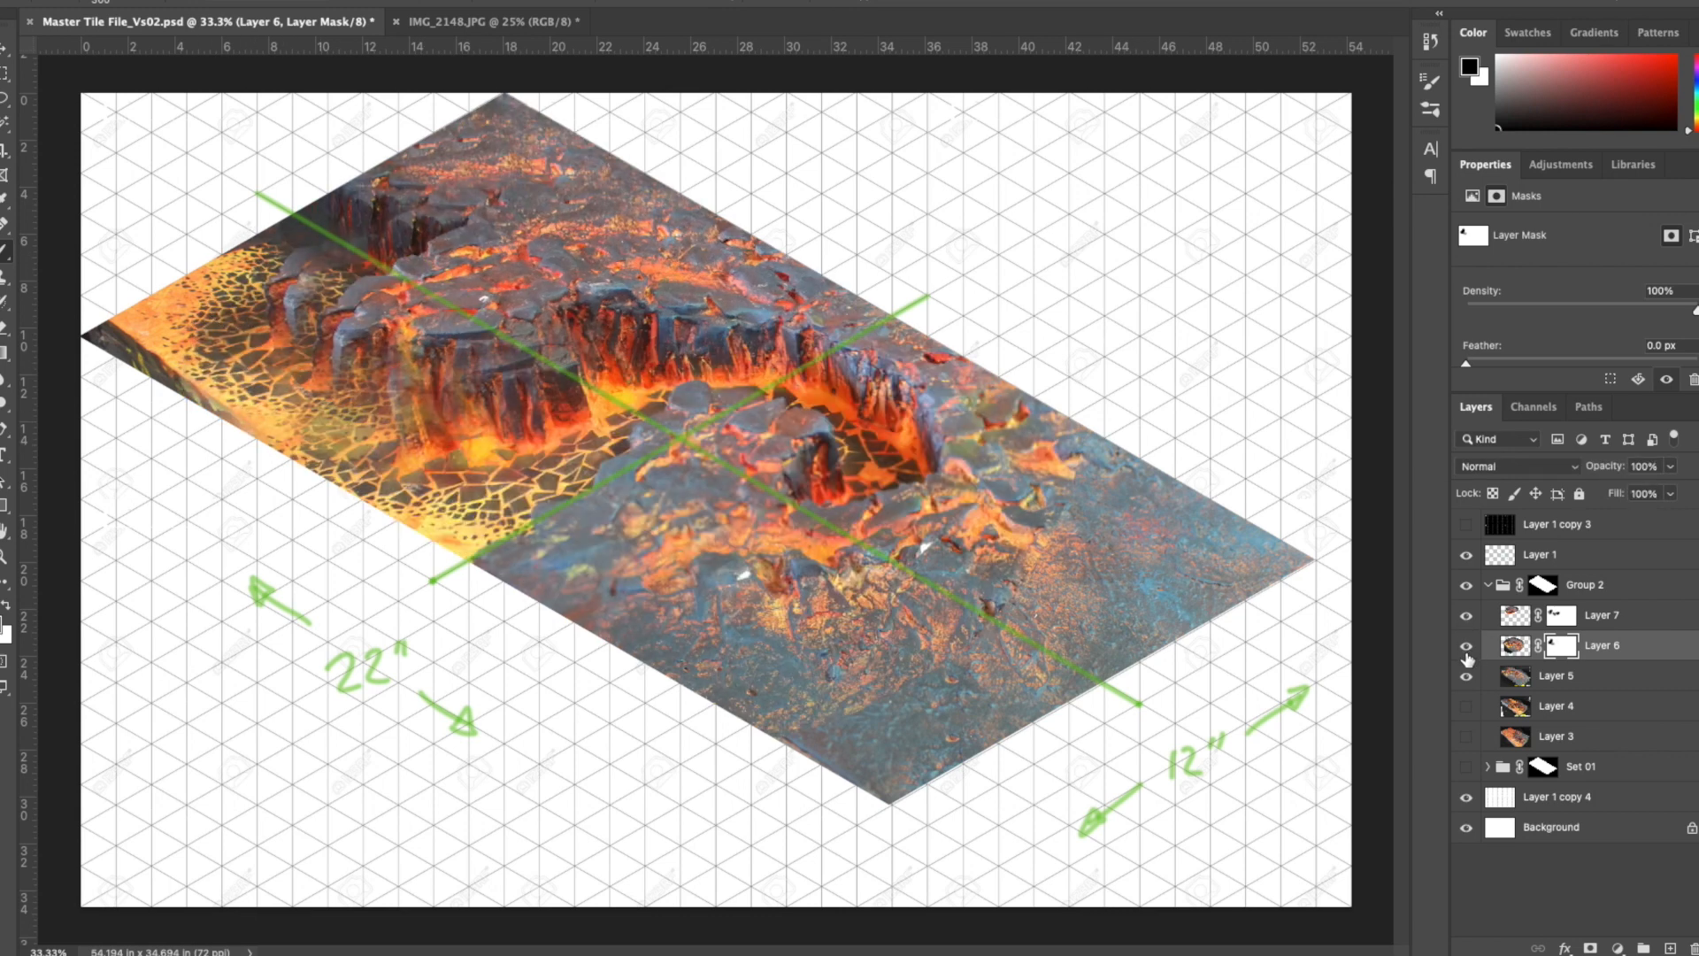
# - Nudge Layer 7's cliffs into line with Layer 6, then merge Layers 5, 6 and 7 into one layer
pyautogui.click(1515, 615)
pyautogui.click(1467, 649)
pyautogui.click(1467, 648)
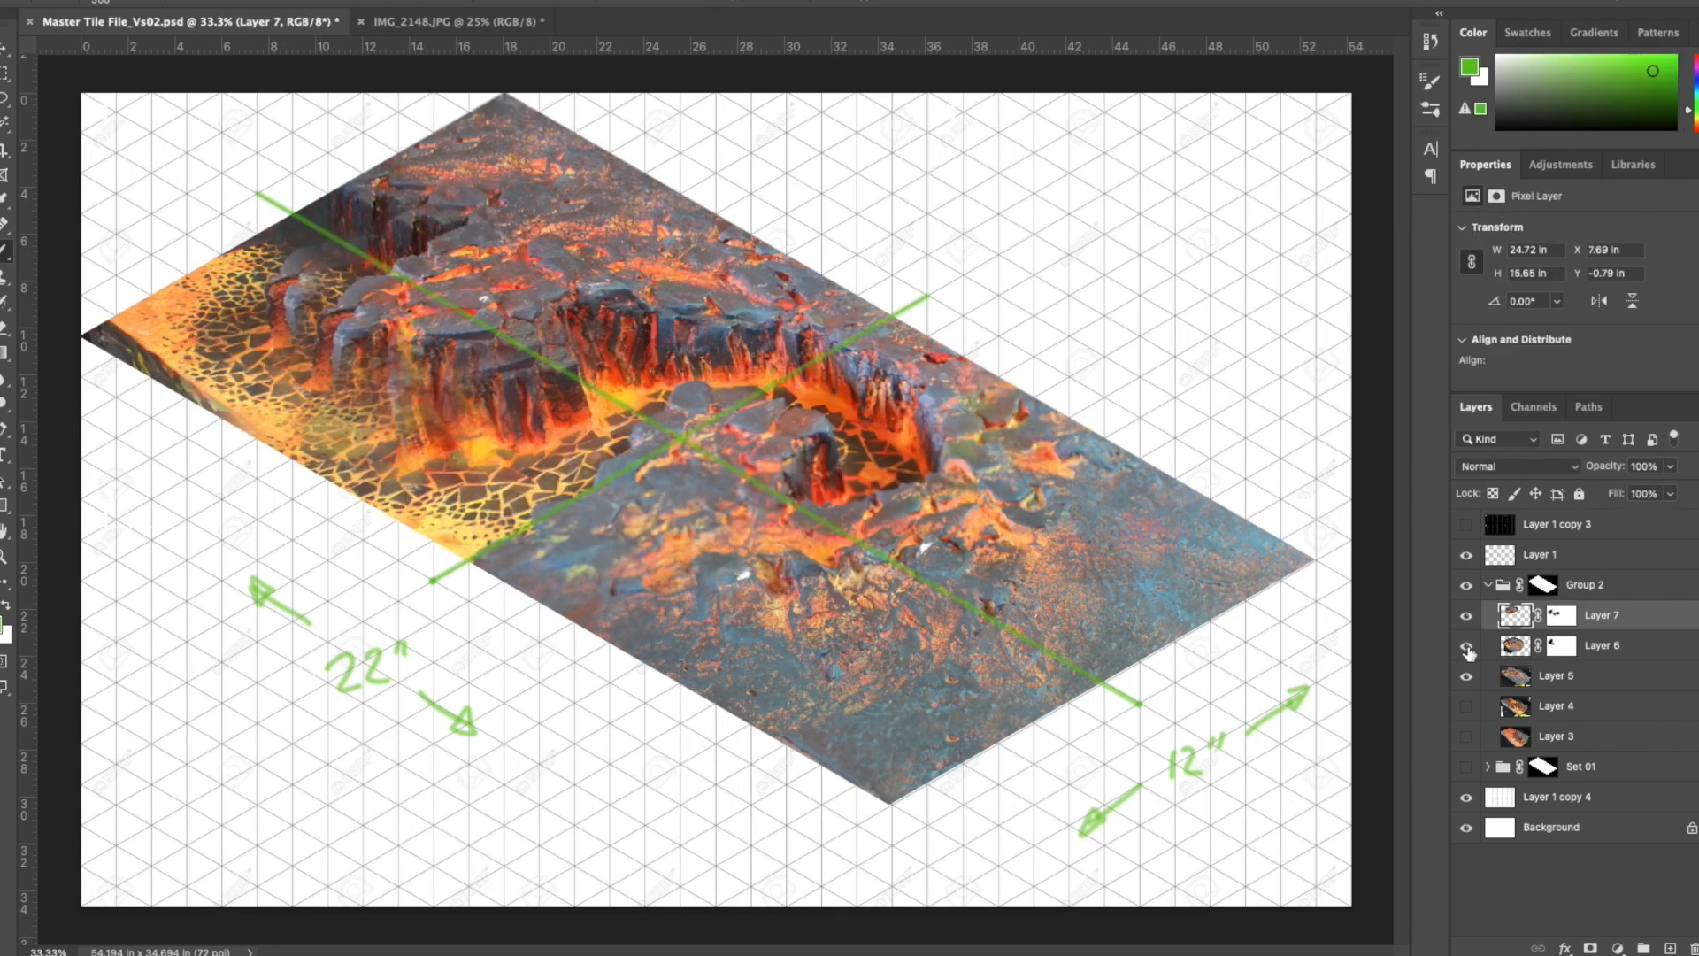
pyautogui.press('super+t')
pyautogui.moveTo(483, 377); pyautogui.dragTo(466, 384)
pyautogui.press('Return')
pyautogui.keyDown('shift'); pyautogui.click(1517, 678); pyautogui.keyUp('shift')
pyautogui.press('super+e')
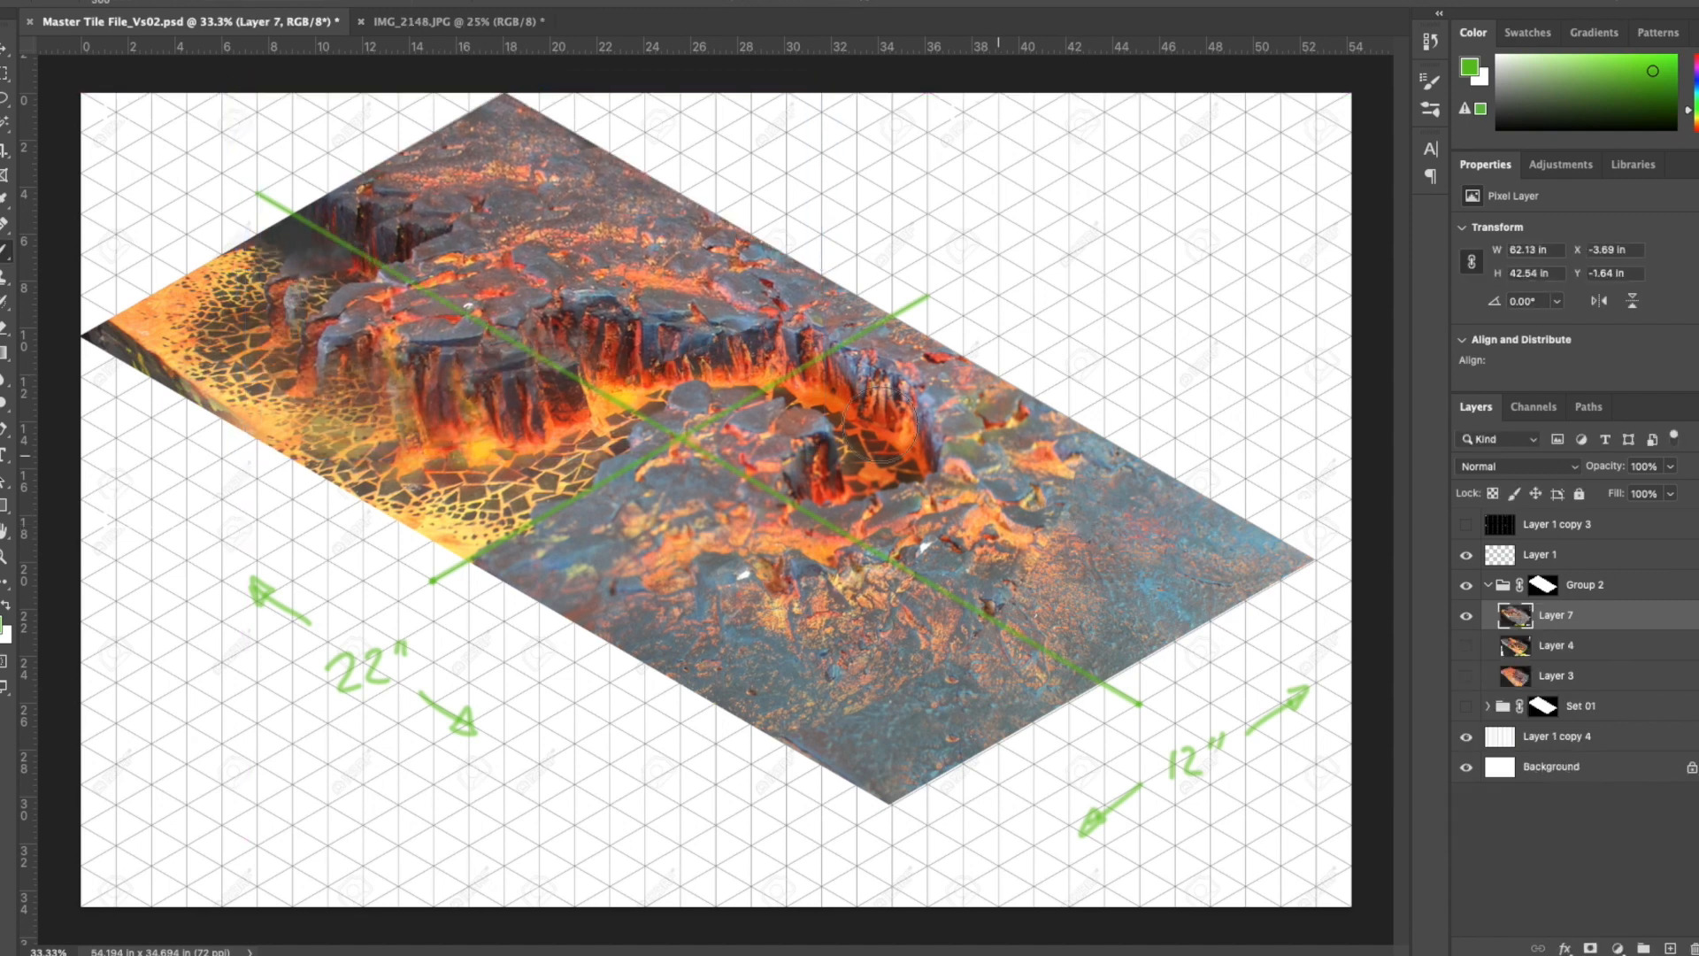
# - Clone Stamp lava texture over the leftover cliff fragments and the dark edge at the tile's left corner
pyautogui.moveTo(409, 307); pyautogui.dragTo(388, 298)
pyautogui.keyDown('alt'); pyautogui.click(468, 511); pyautogui.keyUp('alt')
pyautogui.moveTo(275, 310)
pyautogui.mouseDown()
pyautogui.moveTo(297, 291)
pyautogui.moveTo(230, 319)
pyautogui.mouseUp()
pyautogui.keyDown('alt'); pyautogui.click(496, 382); pyautogui.keyUp('alt')
pyautogui.moveTo(283, 204); pyautogui.dragTo(277, 229)
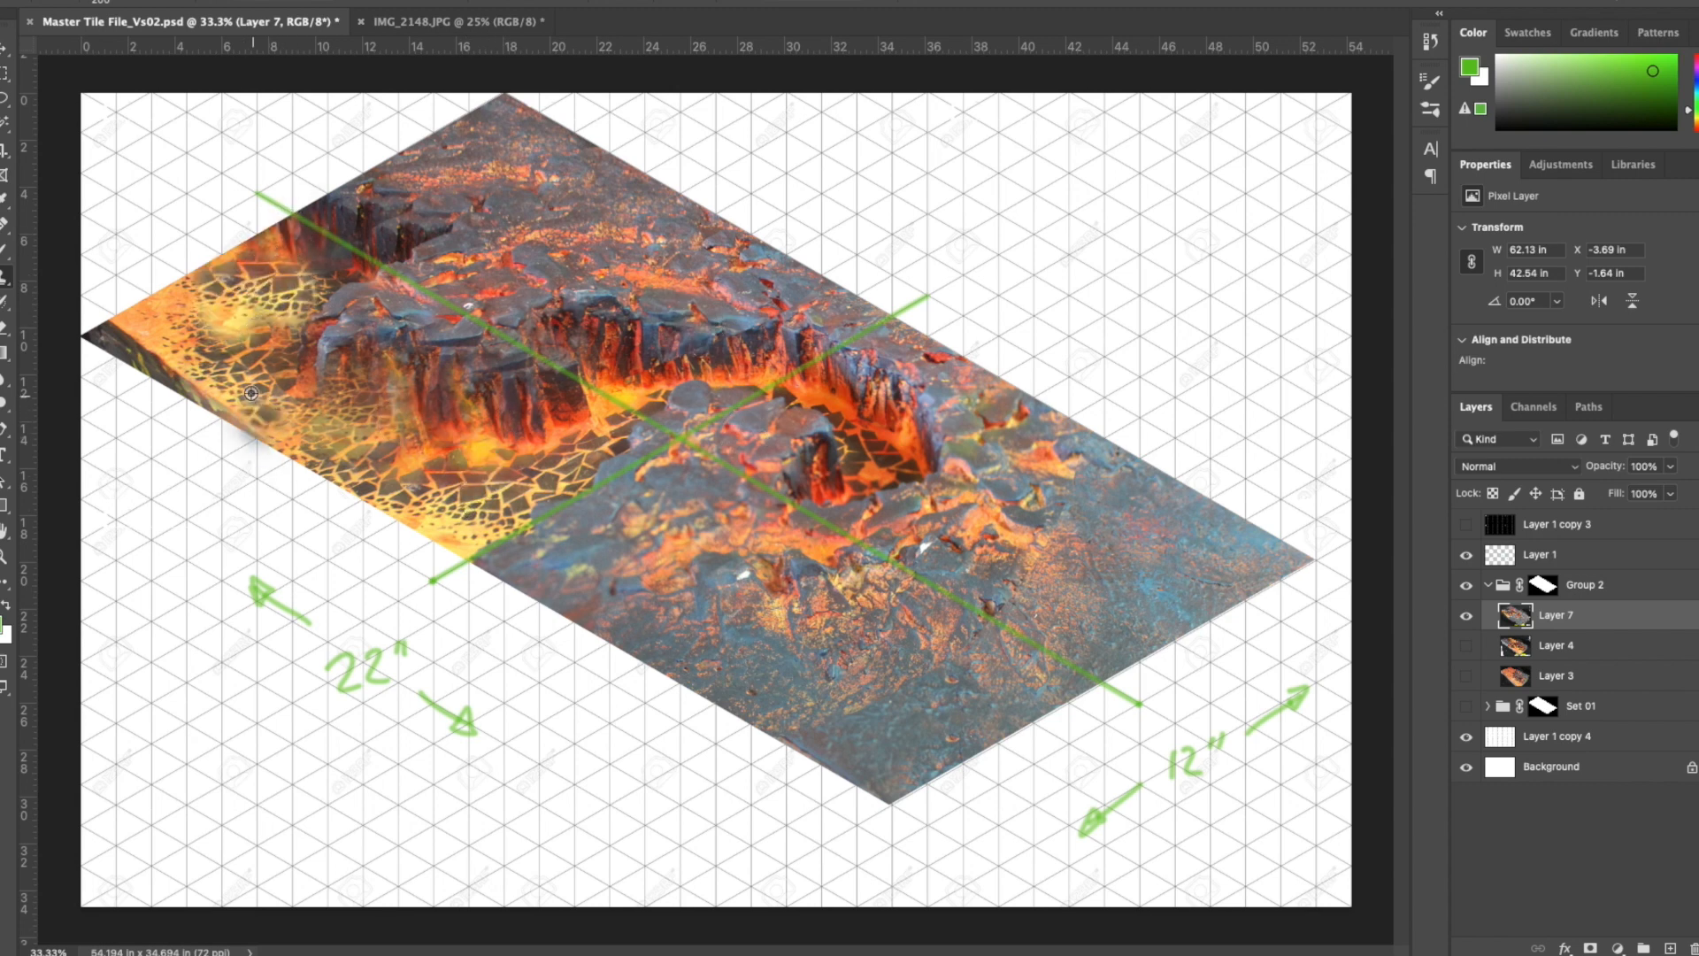
pyautogui.moveTo(170, 305)
pyautogui.mouseDown()
pyautogui.moveTo(119, 323)
pyautogui.moveTo(139, 333)
pyautogui.moveTo(115, 363)
pyautogui.mouseUp()
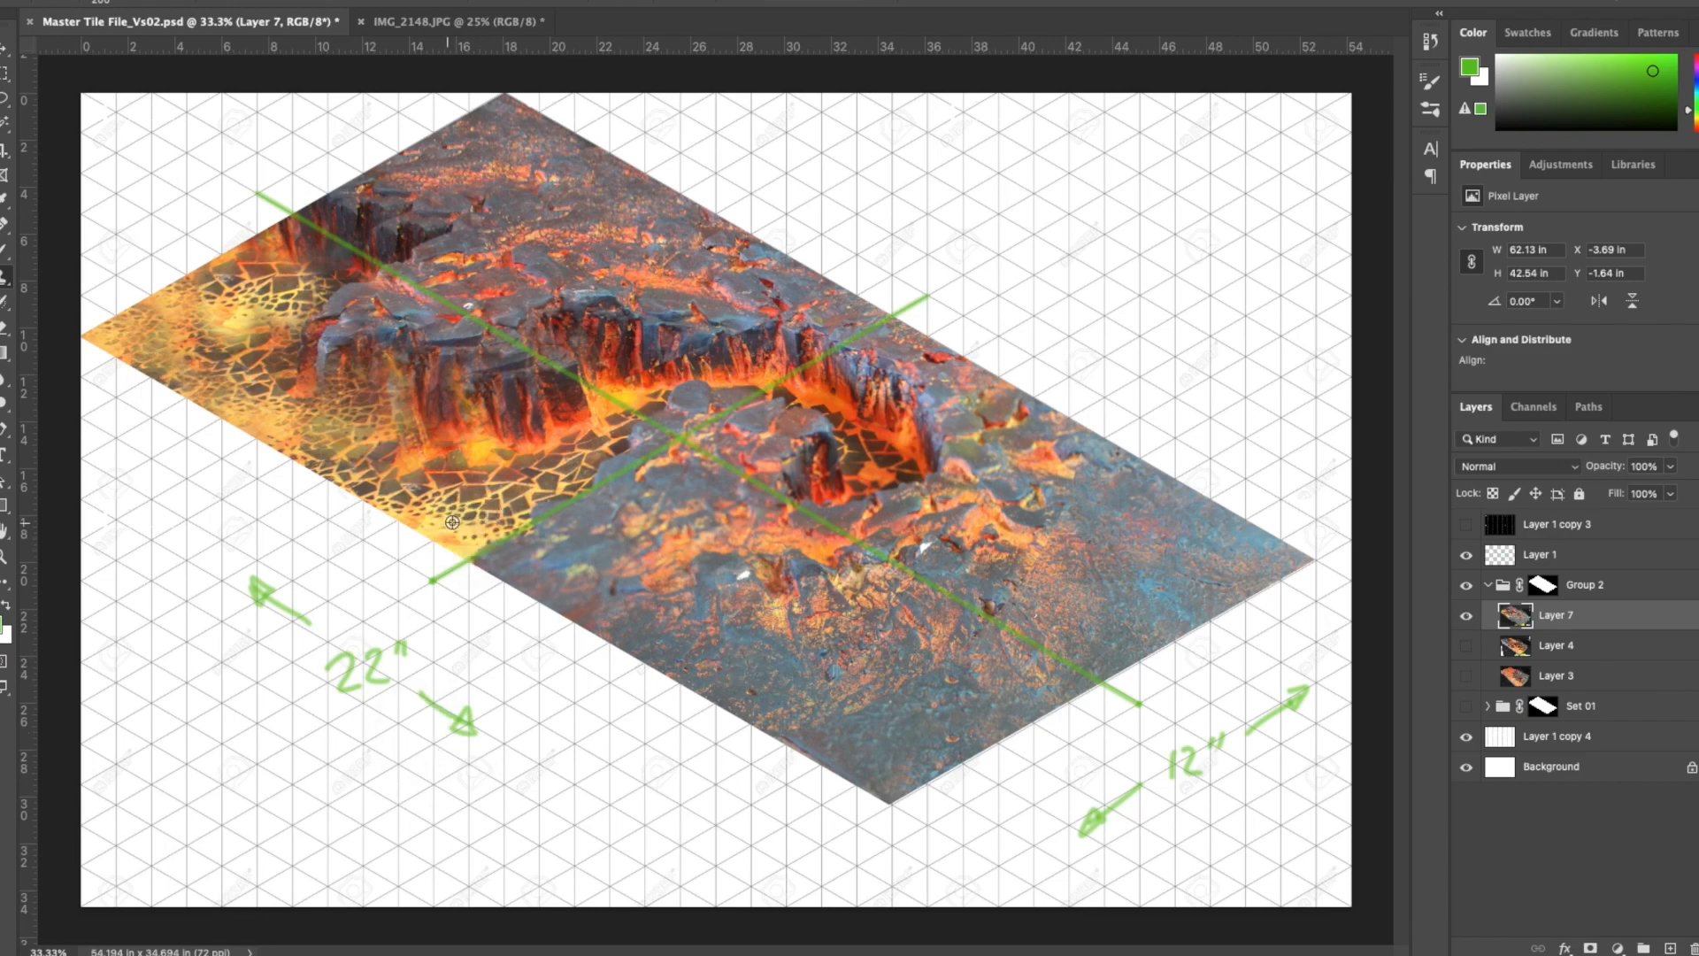